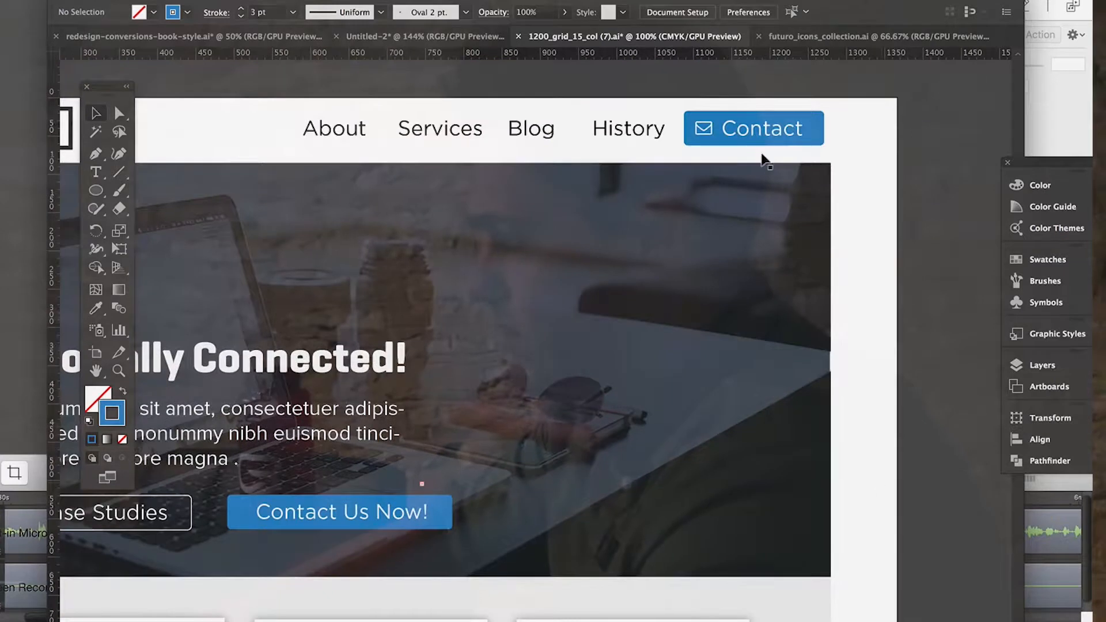
# Review the whole landing page mockup from the header and hero image through the service cards to the empty bottom area.
pyautogui.scroll(-10, 721, 235)
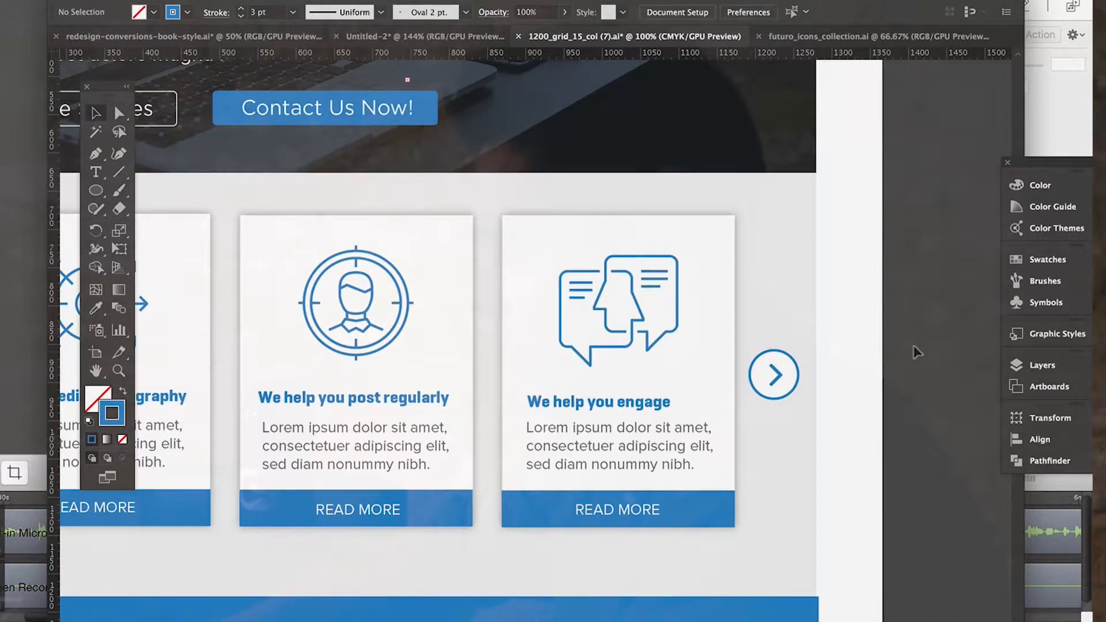
pyautogui.scroll(-10, 915, 351)
pyautogui.scroll(-7, 912, 343)
pyautogui.keyDown('alt'); pyautogui.scroll(-1, 912, 344); pyautogui.keyUp('alt')
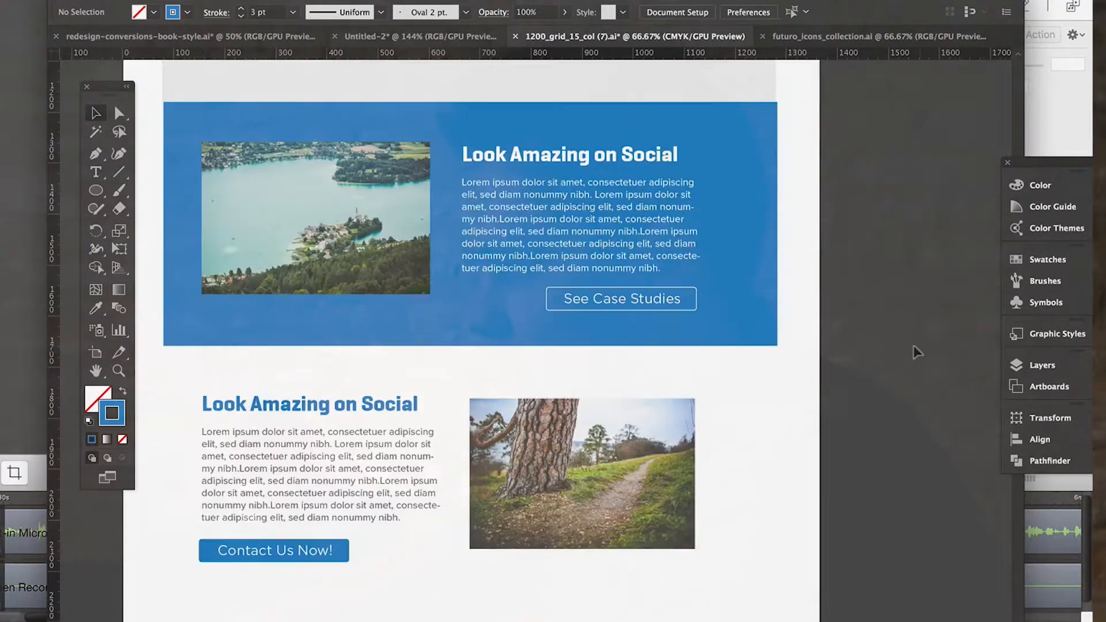
pyautogui.scroll(8, 915, 351)
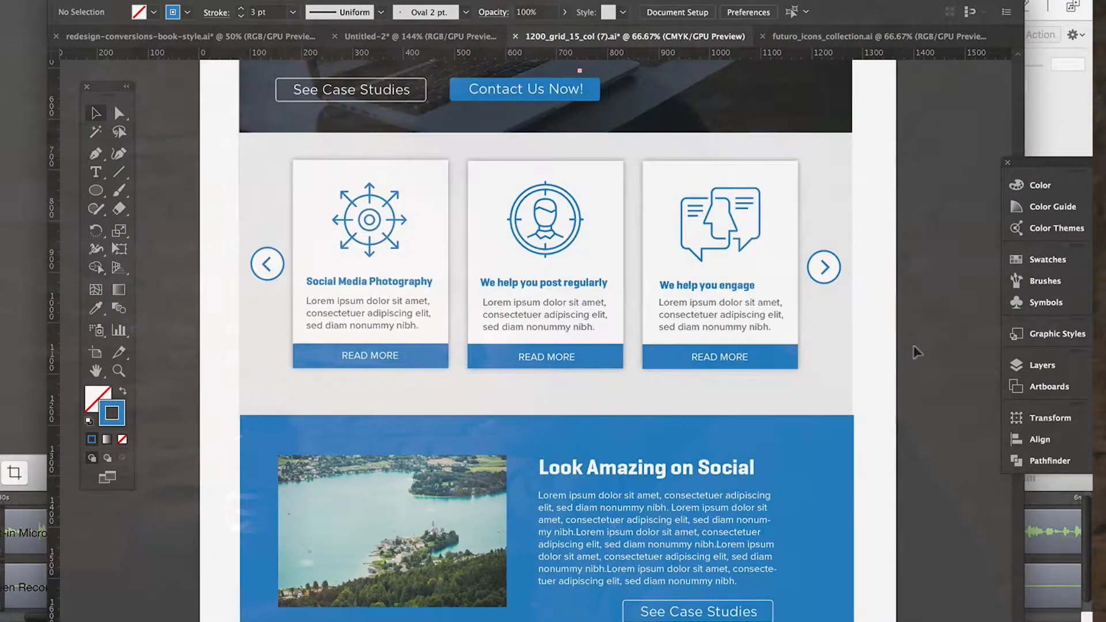
pyautogui.keyDown('alt'); pyautogui.scroll(1, 916, 351); pyautogui.keyUp('alt')
pyautogui.scroll(8, 918, 352)
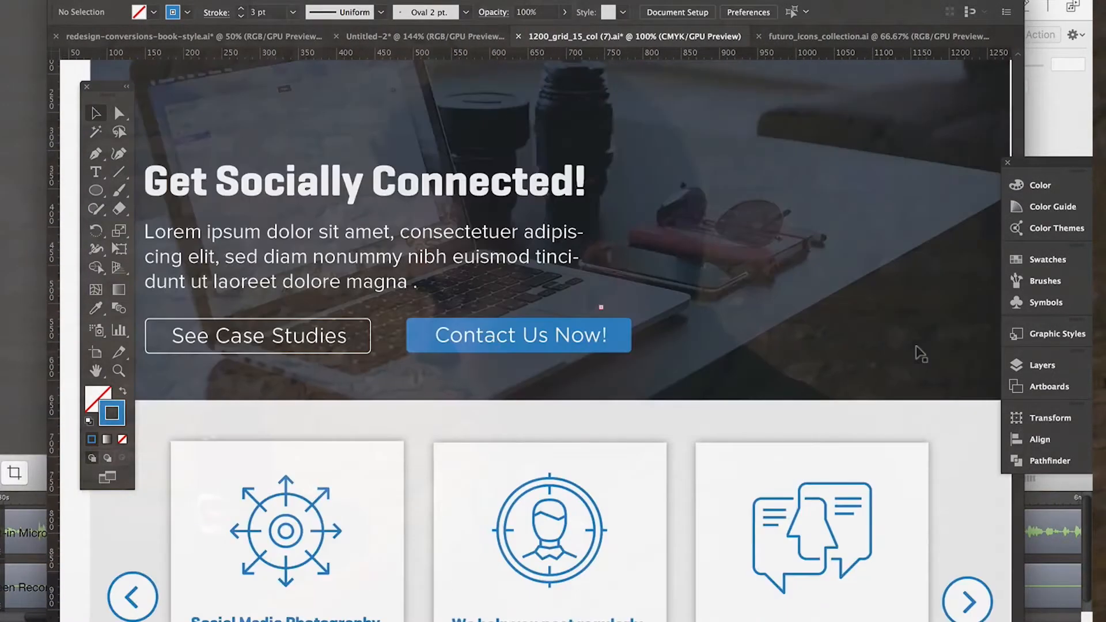
pyautogui.scroll(3, 915, 349)
pyautogui.scroll(-14, 915, 351)
pyautogui.scroll(-5, 915, 360)
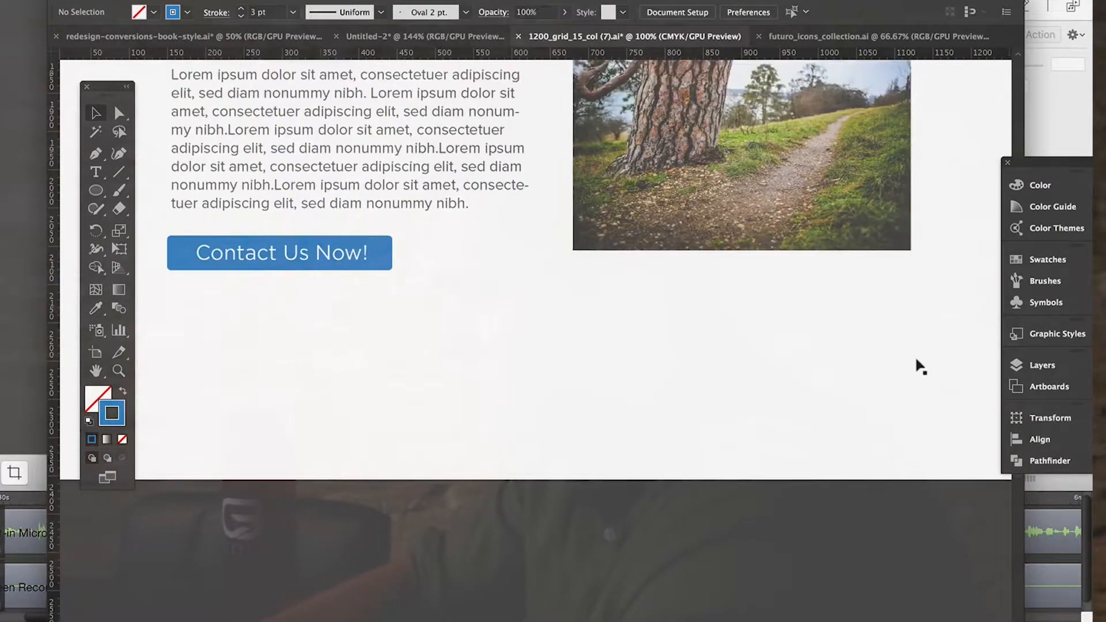
pyautogui.scroll(1, 916, 360)
pyautogui.hscroll(-5, 219, 211)
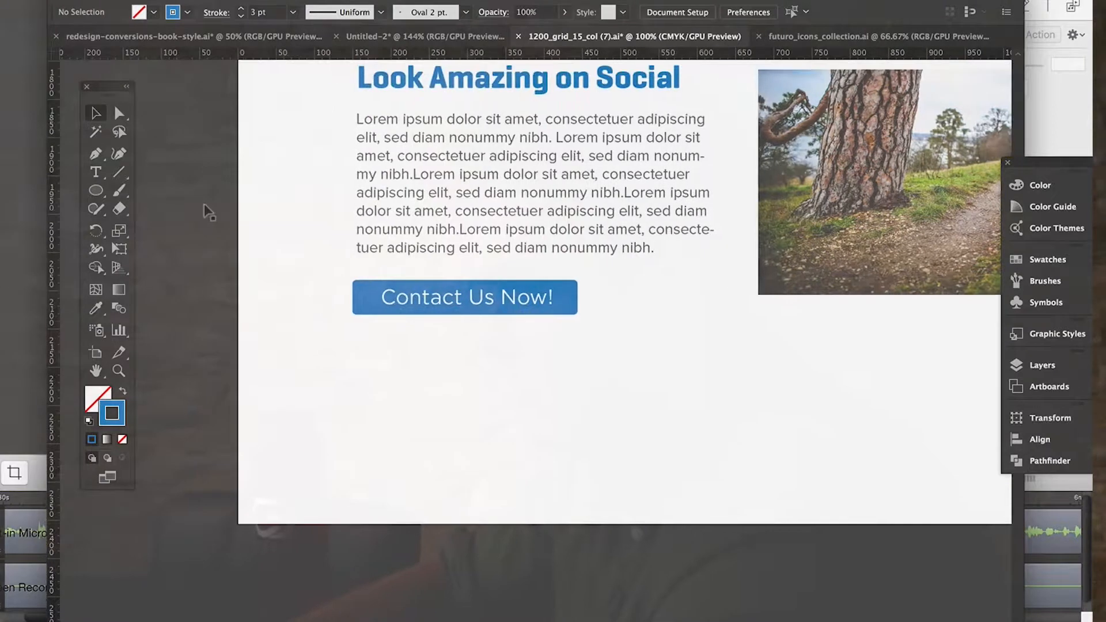
# Draw an outlined rectangle about 1100 px wide and 270 px tall across the page's bottom edge for the footer.
pyautogui.moveTo(95, 190); pyautogui.dragTo(134, 196)
pyautogui.hotkey('ctrl', '-')
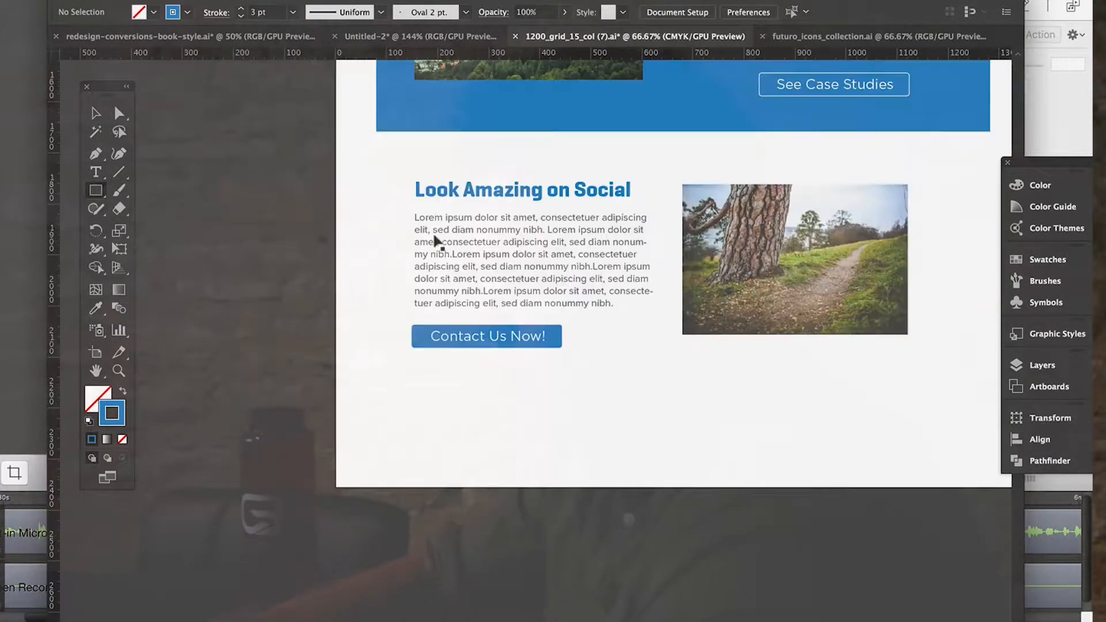
pyautogui.hscroll(5, 435, 235)
pyautogui.scroll(2, 436, 235)
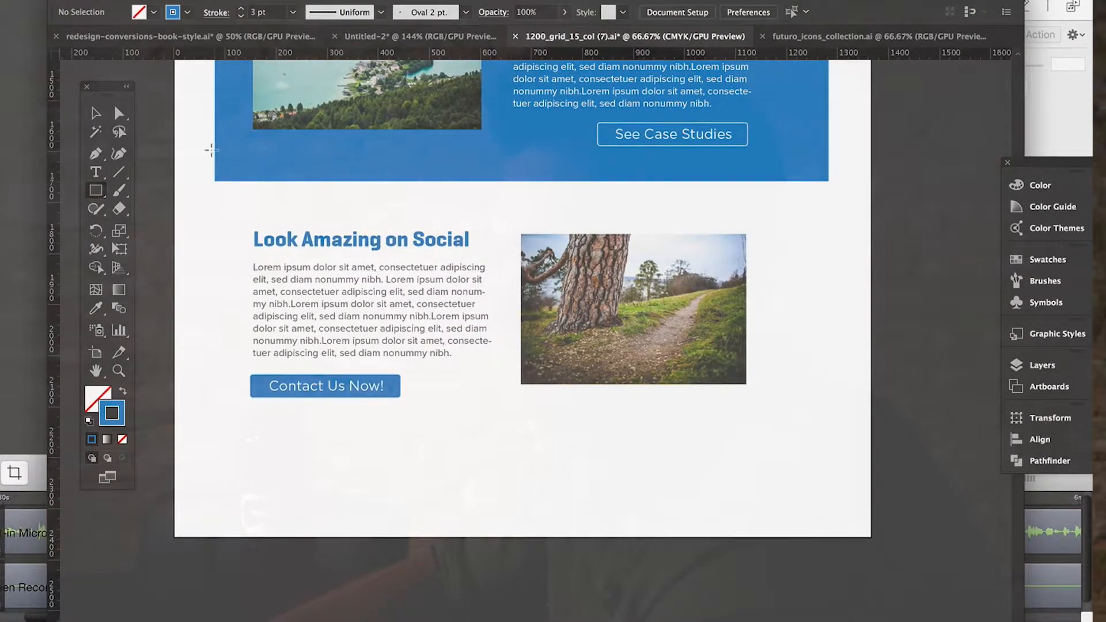
pyautogui.scroll(10, 308, 200)
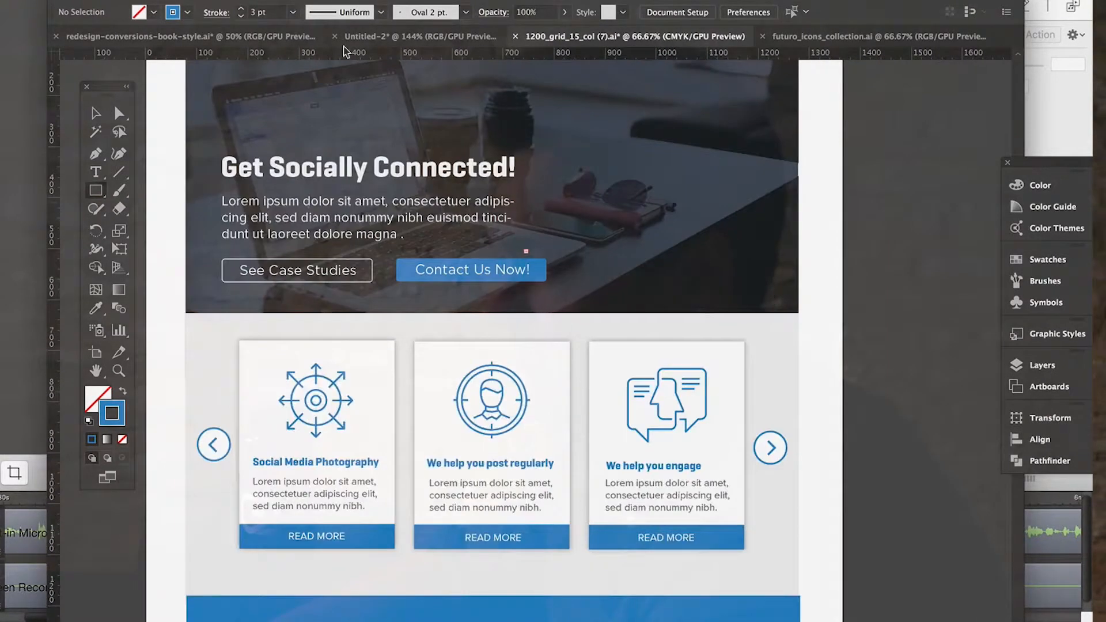
pyautogui.scroll(3, 382, 277)
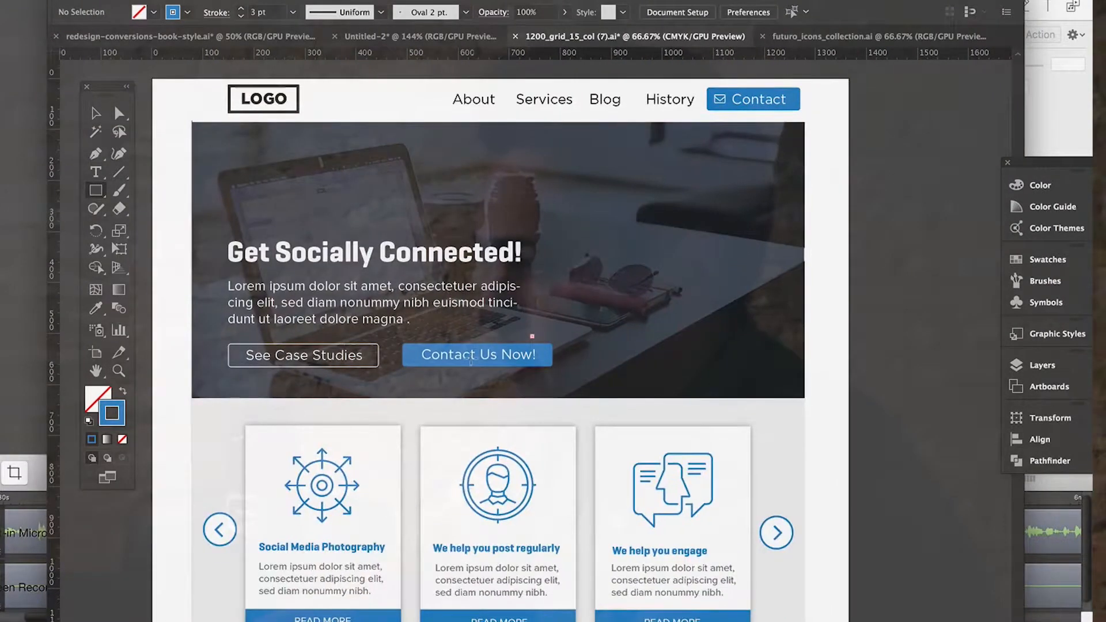
pyautogui.scroll(-15, 471, 358)
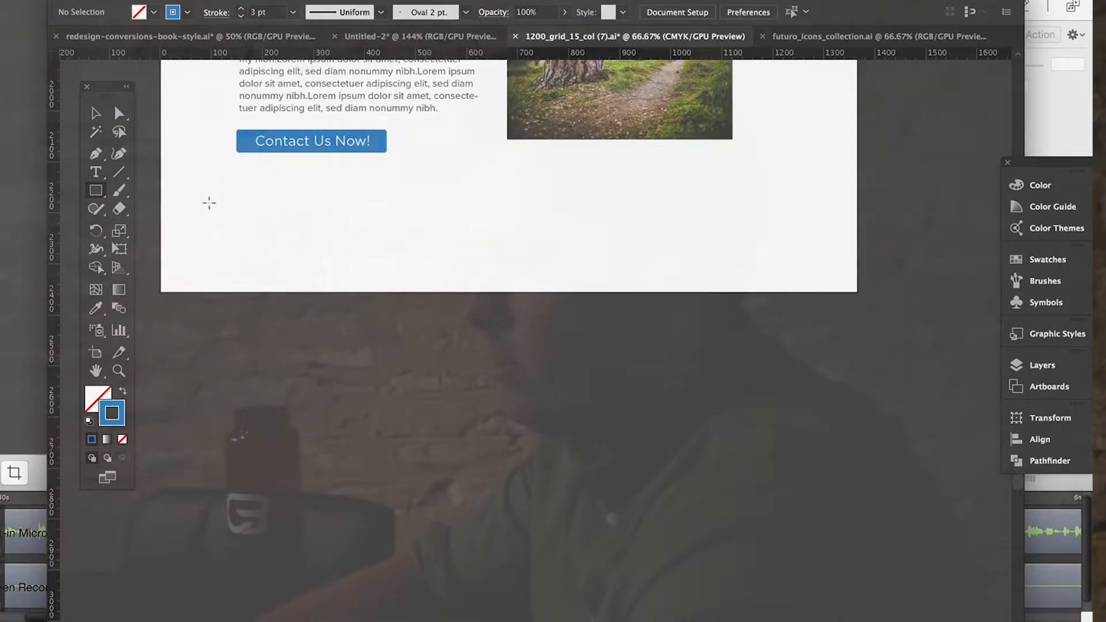
pyautogui.scroll(1, 270, 238)
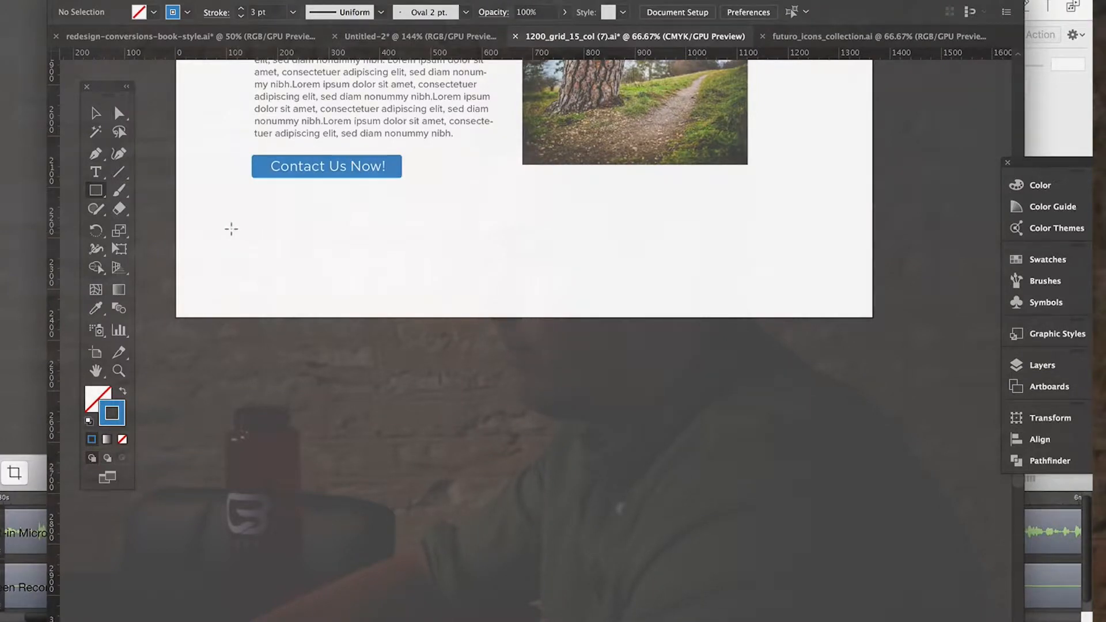
pyautogui.moveTo(230, 231)
pyautogui.mouseDown()
pyautogui.moveTo(774, 390)
pyautogui.moveTo(803, 378)
pyautogui.moveTo(792, 370)
pyautogui.mouseUp()
pyautogui.scroll(5, 789, 368)
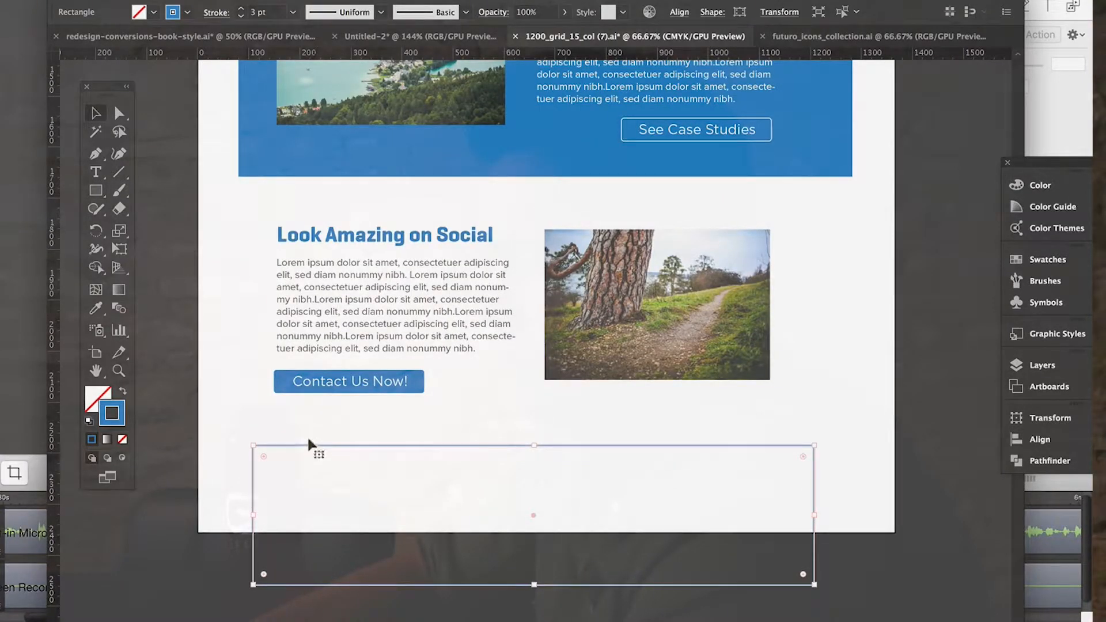
# Move the rectangle up to align with the blue section's left edge, and widen it to match the section's right edge.
pyautogui.moveTo(308, 441); pyautogui.dragTo(293, 163)
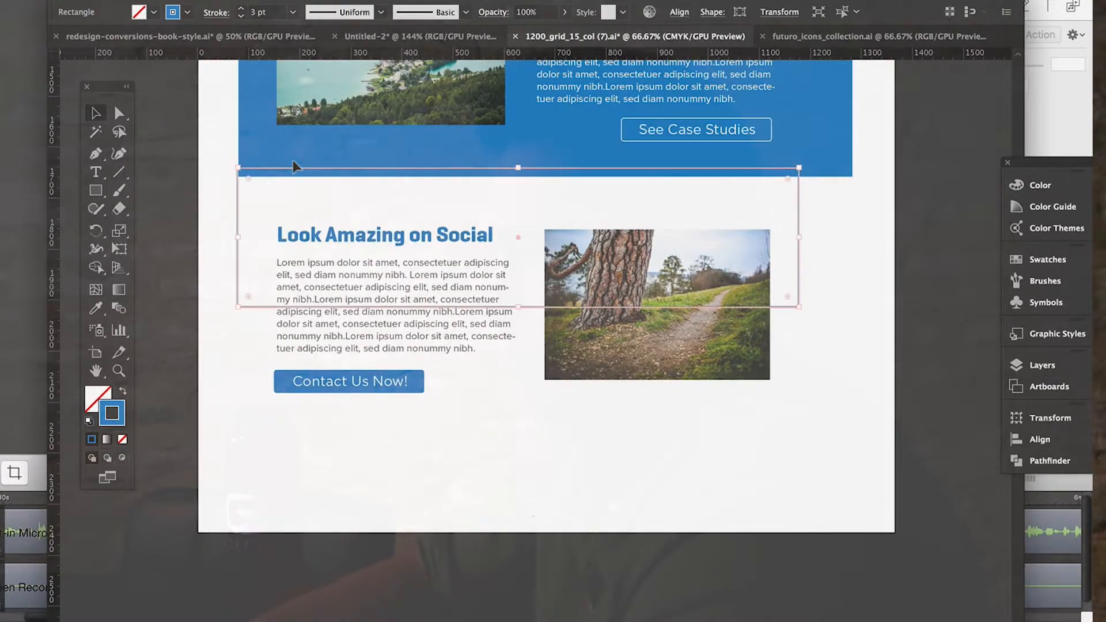
pyautogui.scroll(15, 292, 166)
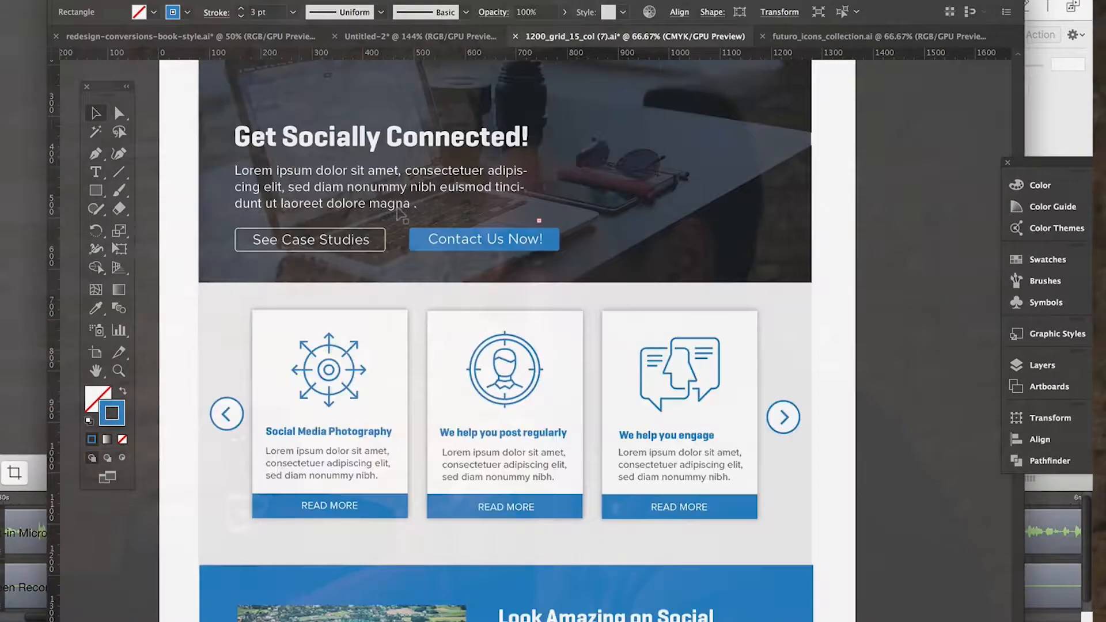
pyautogui.scroll(3, 401, 216)
pyautogui.scroll(-20, 522, 236)
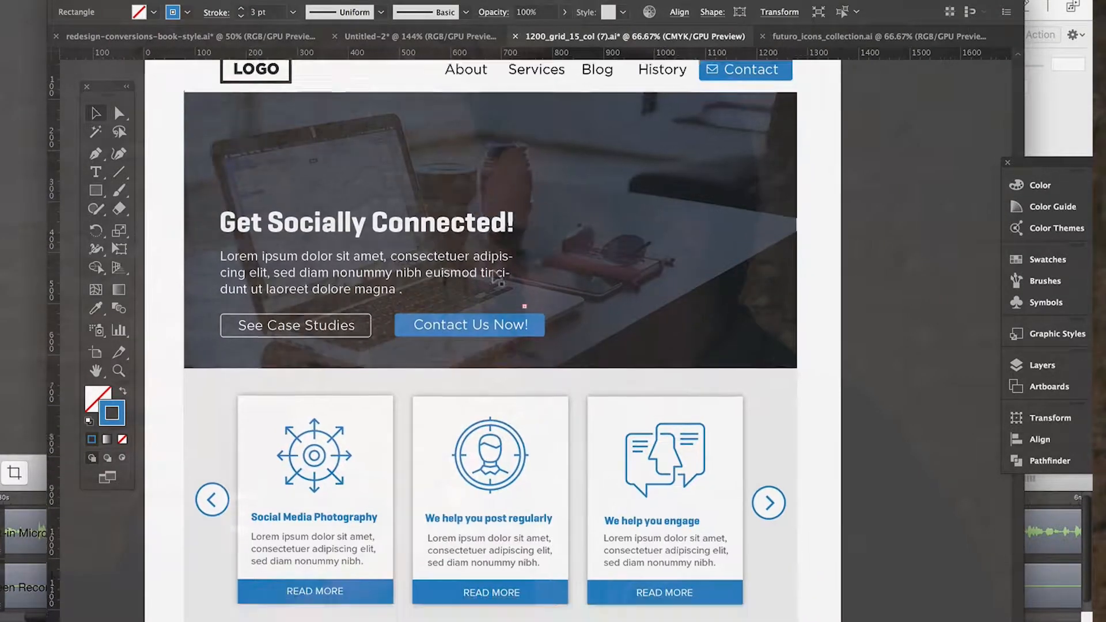
pyautogui.scroll(5, 498, 268)
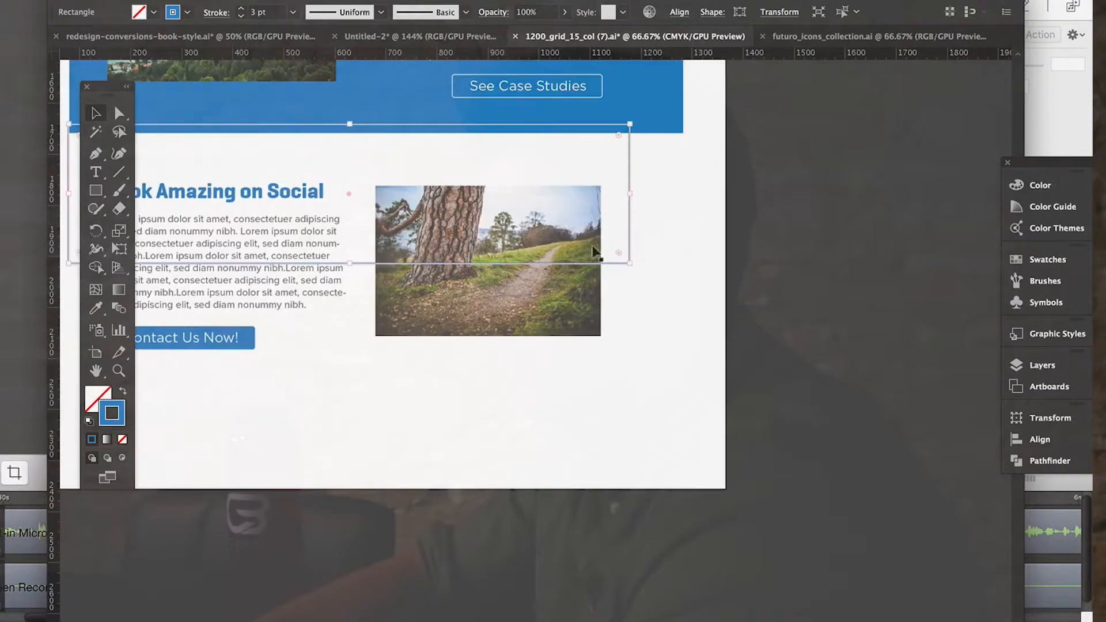
pyautogui.moveTo(628, 196); pyautogui.dragTo(679, 194)
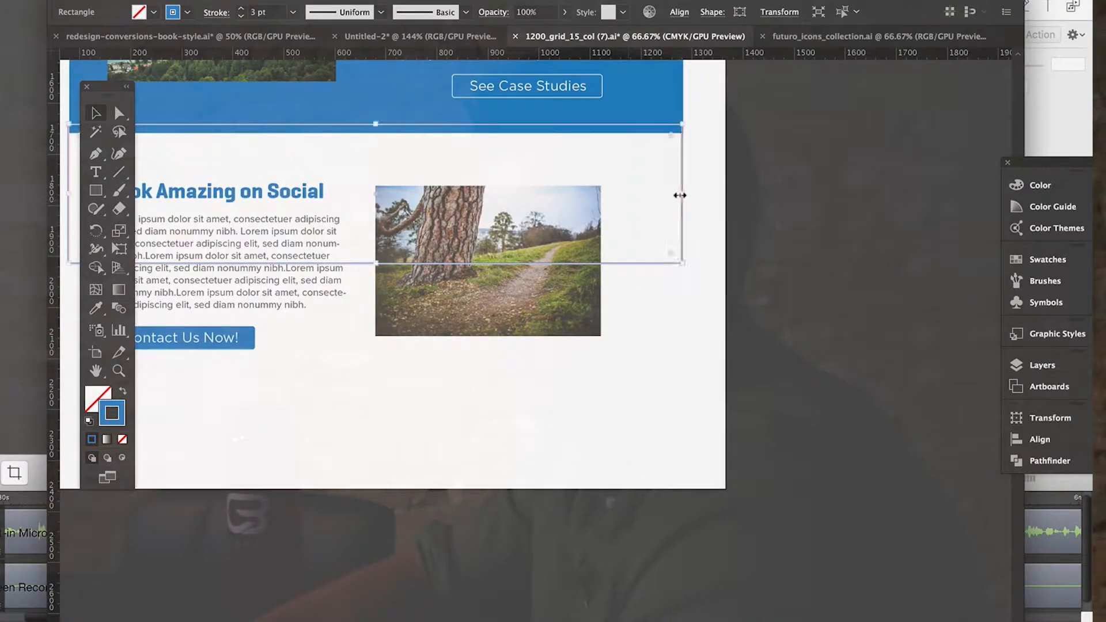
# Move the widened rectangle back down below the Contact Us Now! button, overlapping the page's bottom edge.
pyautogui.hscroll(-3, 562, 154)
pyautogui.moveTo(528, 124); pyautogui.dragTo(522, 406)
pyautogui.hscroll(-2, 522, 406)
pyautogui.hscroll(-3, 521, 401)
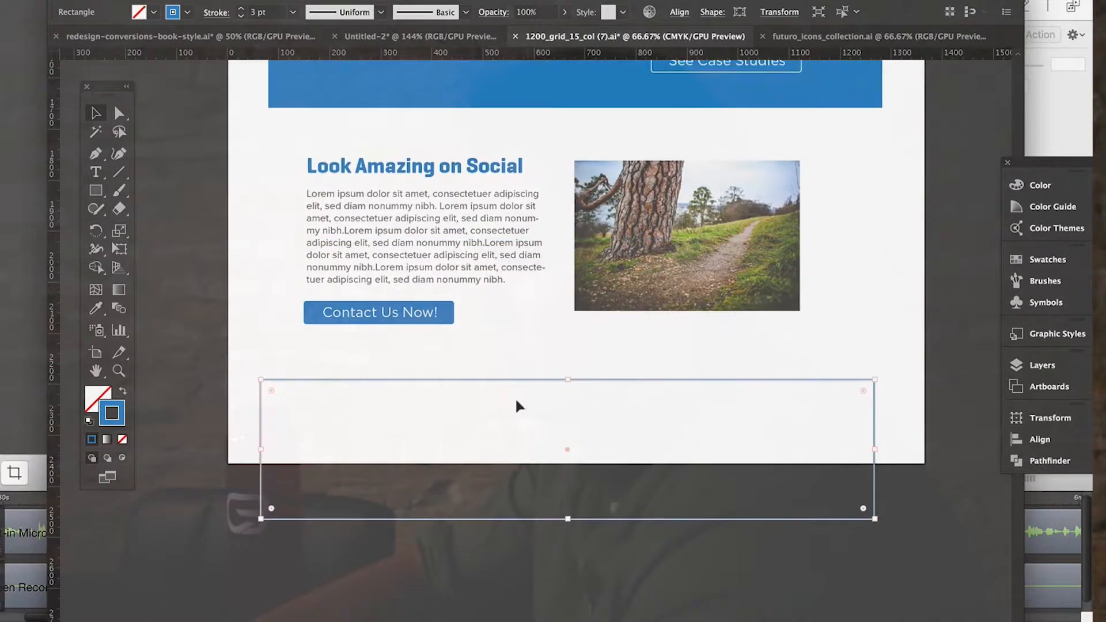
pyautogui.scroll(4, 374, 410)
pyautogui.click(385, 439)
pyautogui.moveTo(390, 159); pyautogui.dragTo(387, 436)
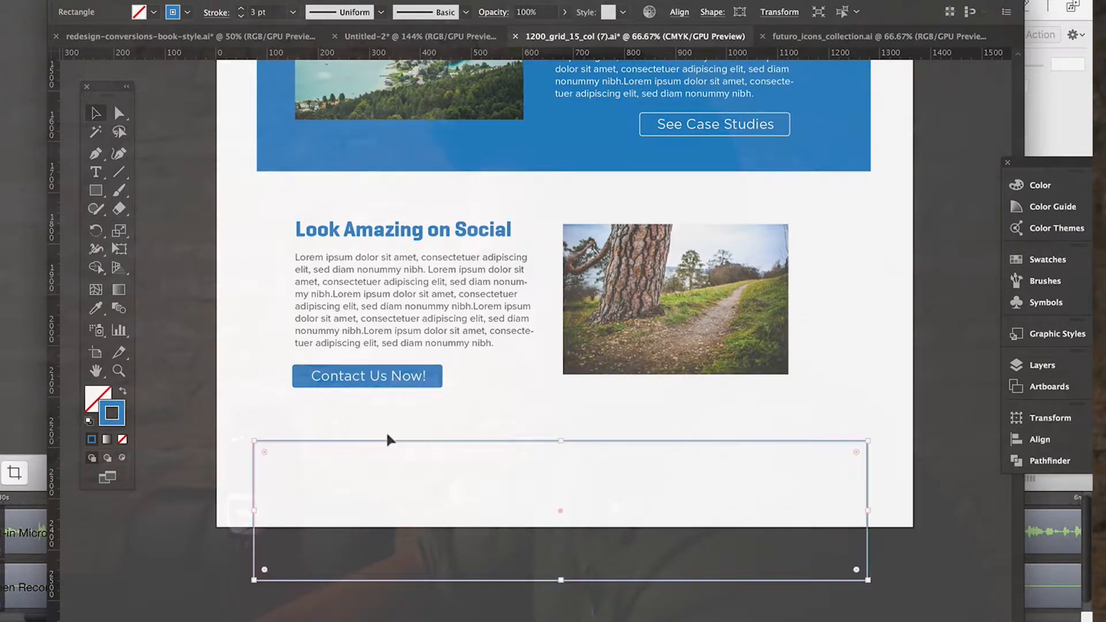
# Swap the rectangle's stroke and fill, and set its fill colour to dark grey 353535.
pyautogui.click(121, 389)
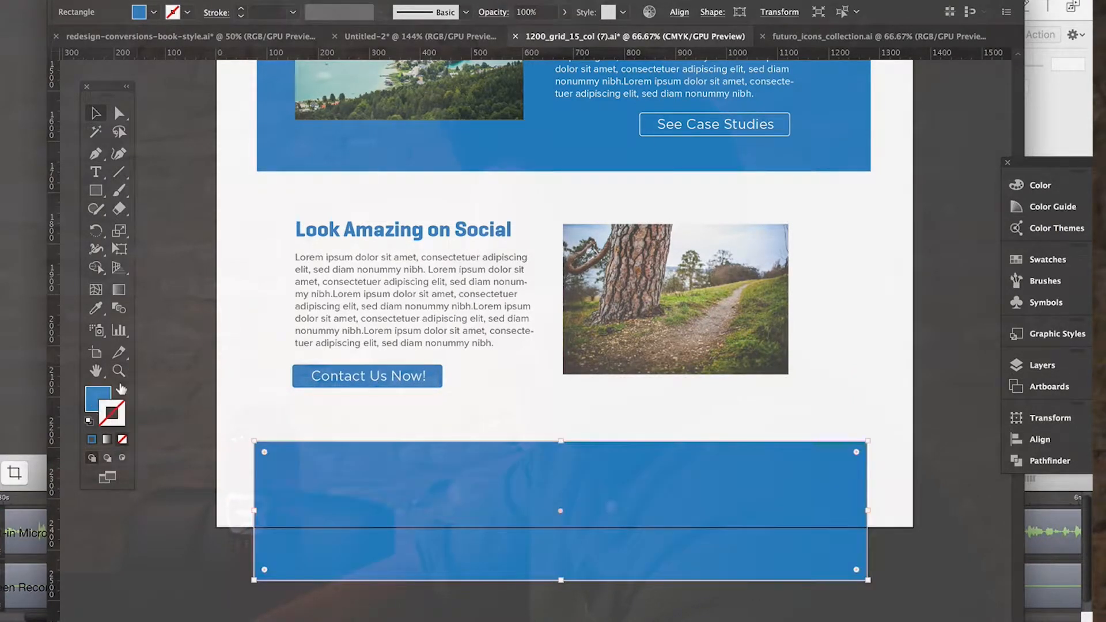
pyautogui.doubleClick(95, 399)
pyautogui.moveTo(88, 231); pyautogui.dragTo(79, 233)
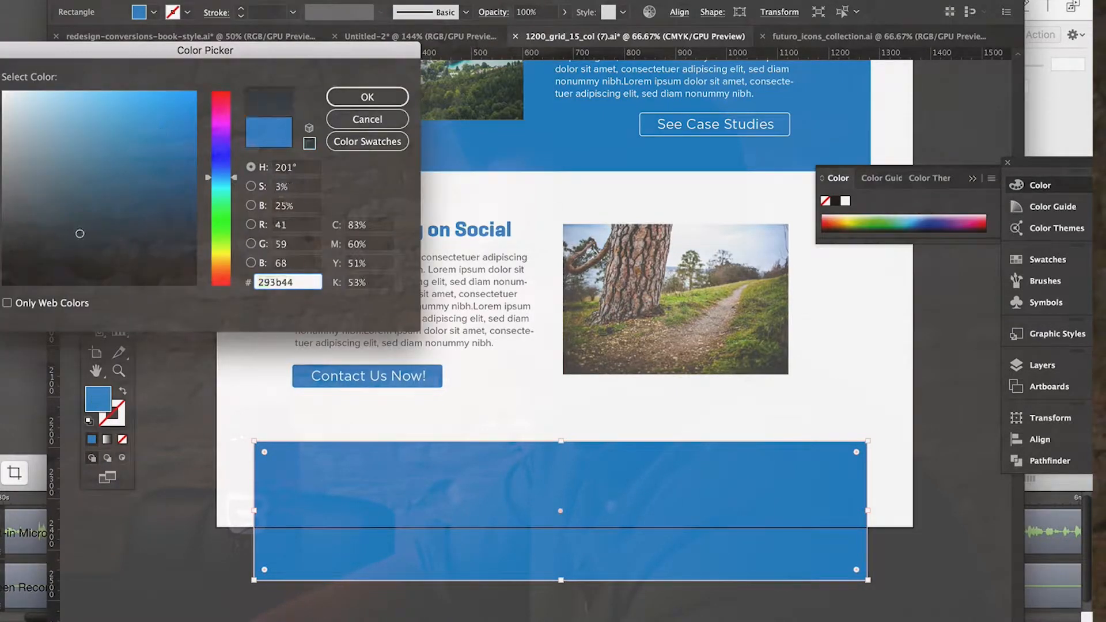
pyautogui.click(367, 98)
# Deselect the footer rectangle and lengthen the artboard downward by about 190 px, past the rectangle's lower edge.
pyautogui.scroll(15, 490, 476)
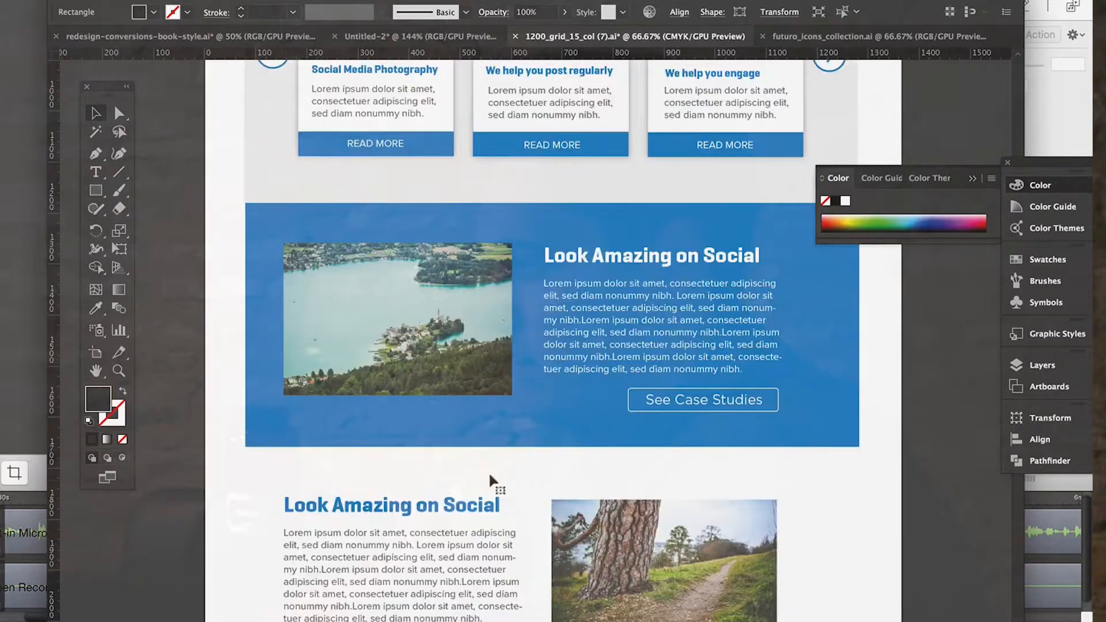
pyautogui.scroll(-6, 489, 475)
pyautogui.scroll(-6, 489, 476)
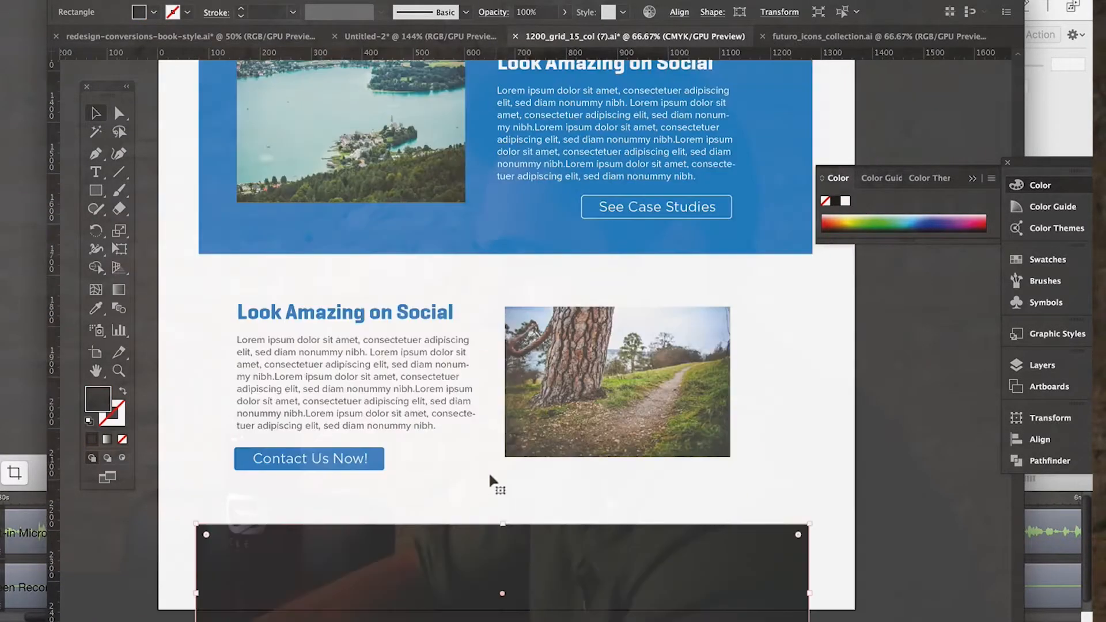
pyautogui.scroll(10, 489, 476)
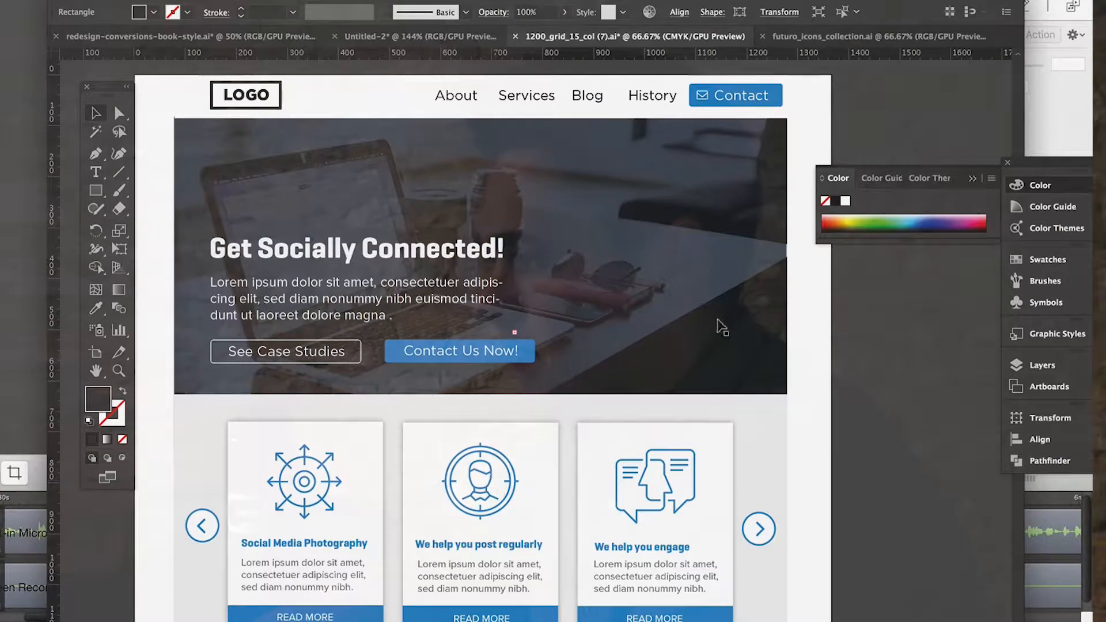
pyautogui.scroll(-14, 494, 557)
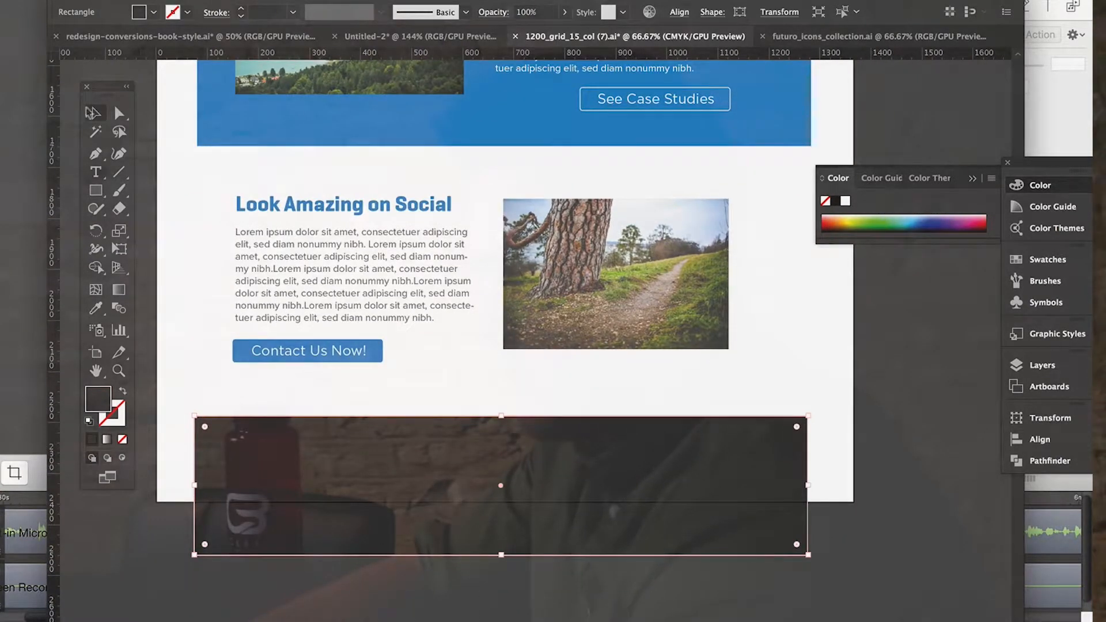
pyautogui.click(157, 409)
pyautogui.scroll(-5, 157, 410)
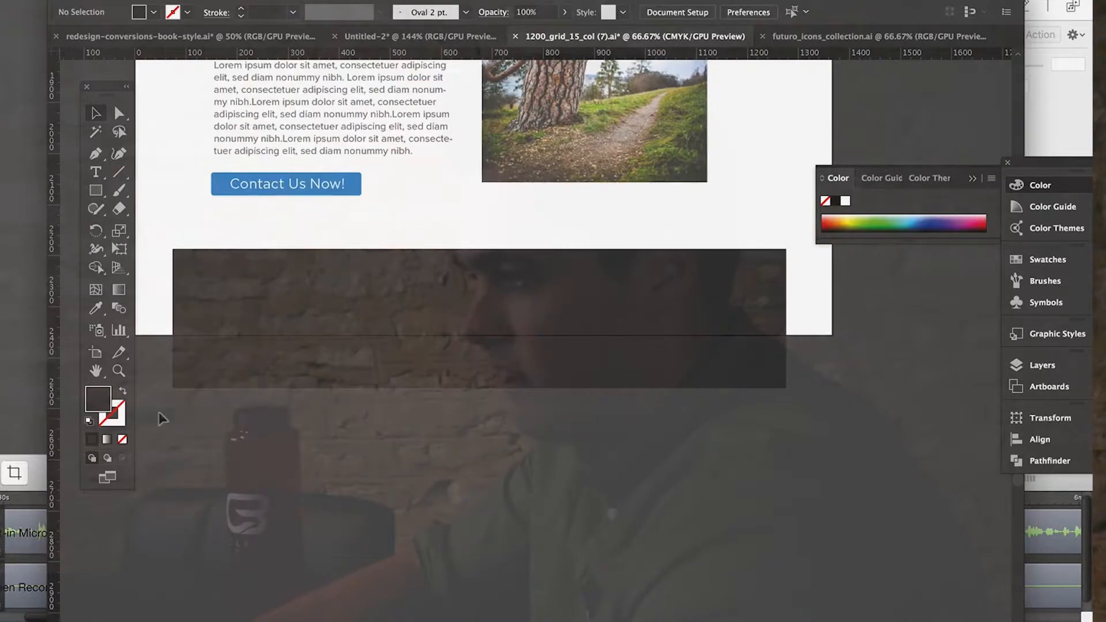
pyautogui.click(123, 0)
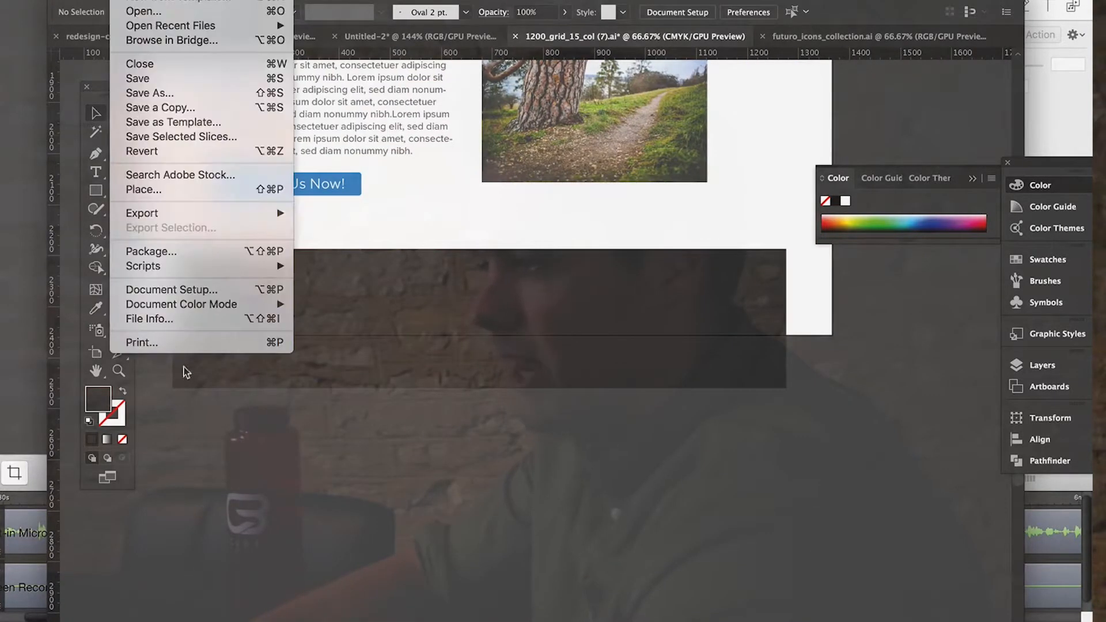
pyautogui.click(164, 290)
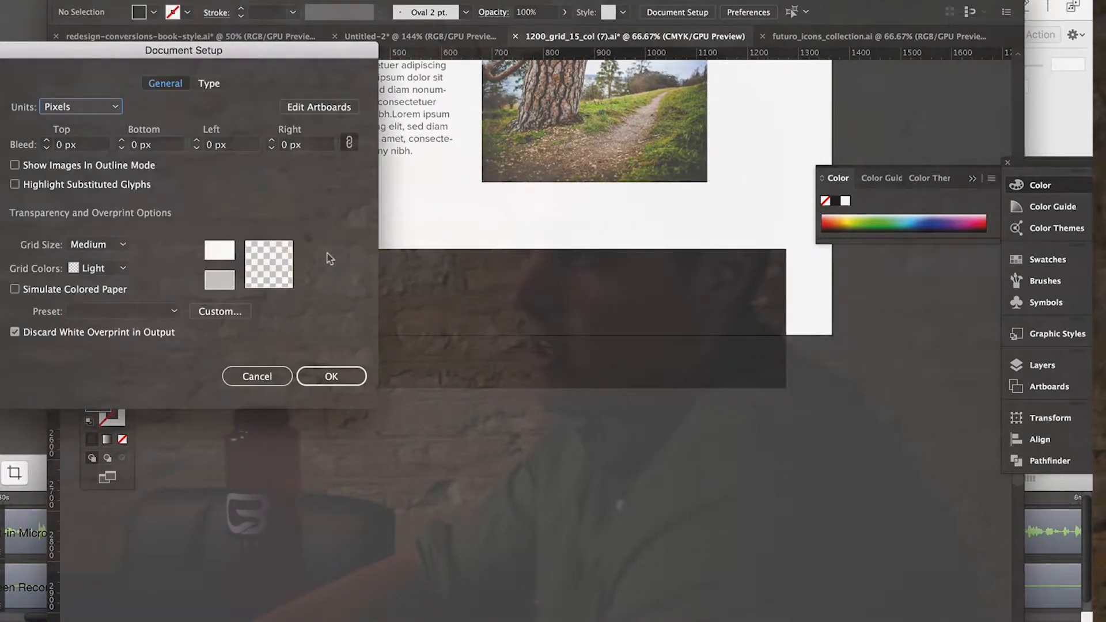
pyautogui.click(311, 108)
pyautogui.moveTo(483, 334); pyautogui.dragTo(483, 432)
# Place the dark footer rectangle flush with the artboard's bottom edge and stretch its top edge upward to about 360 px tall.
pyautogui.click(96, 113)
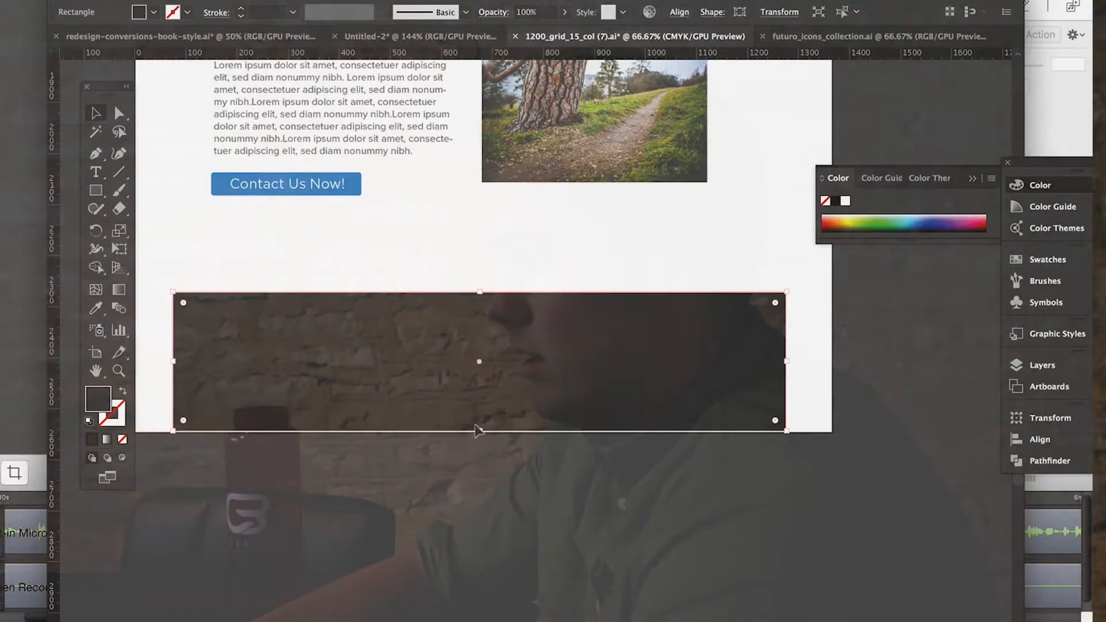
pyautogui.moveTo(477, 290); pyautogui.dragTo(479, 245)
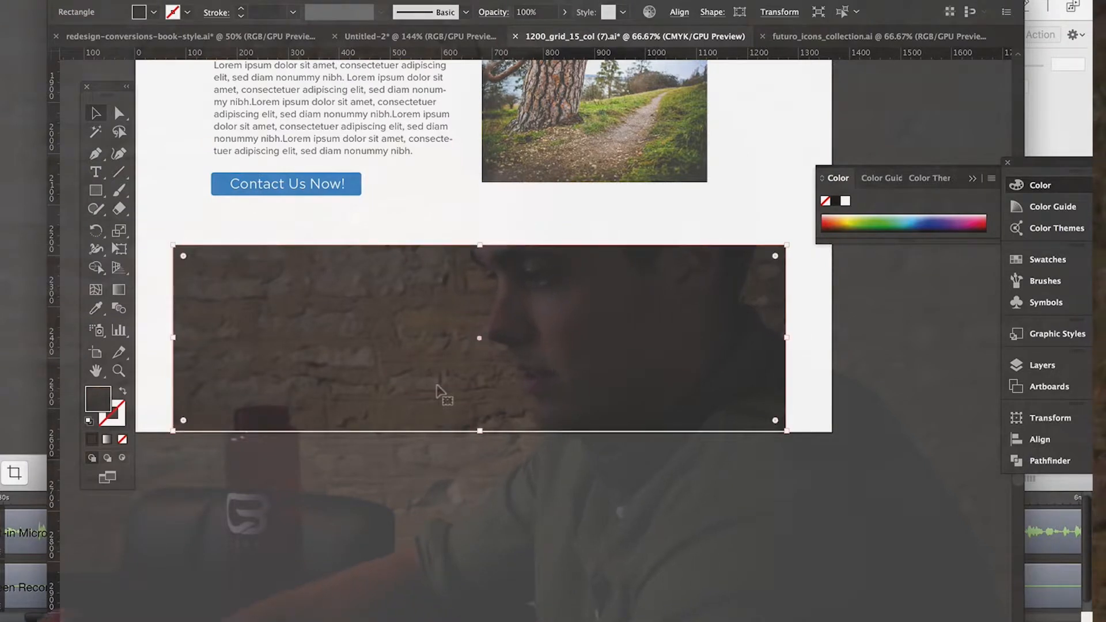
pyautogui.press('Down')
pyautogui.press('Down')
pyautogui.press('Down')
pyautogui.press('Down')
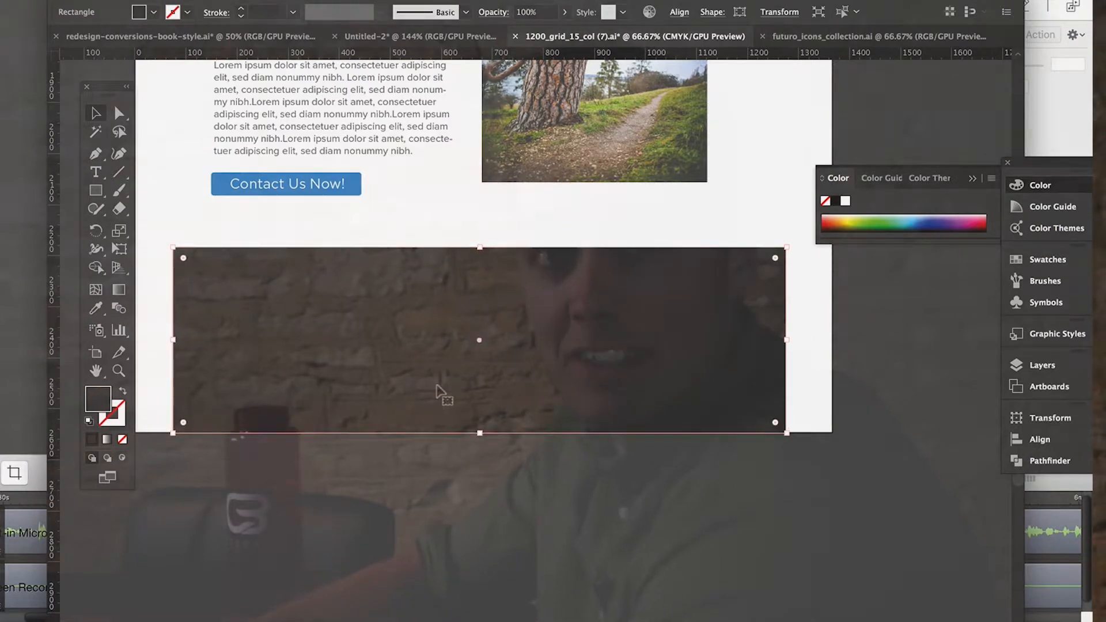
pyautogui.click(516, 544)
# Draw a strip about 60 px tall across the full width of the footer's bottom edge and fill it with 262626.
pyautogui.click(97, 192)
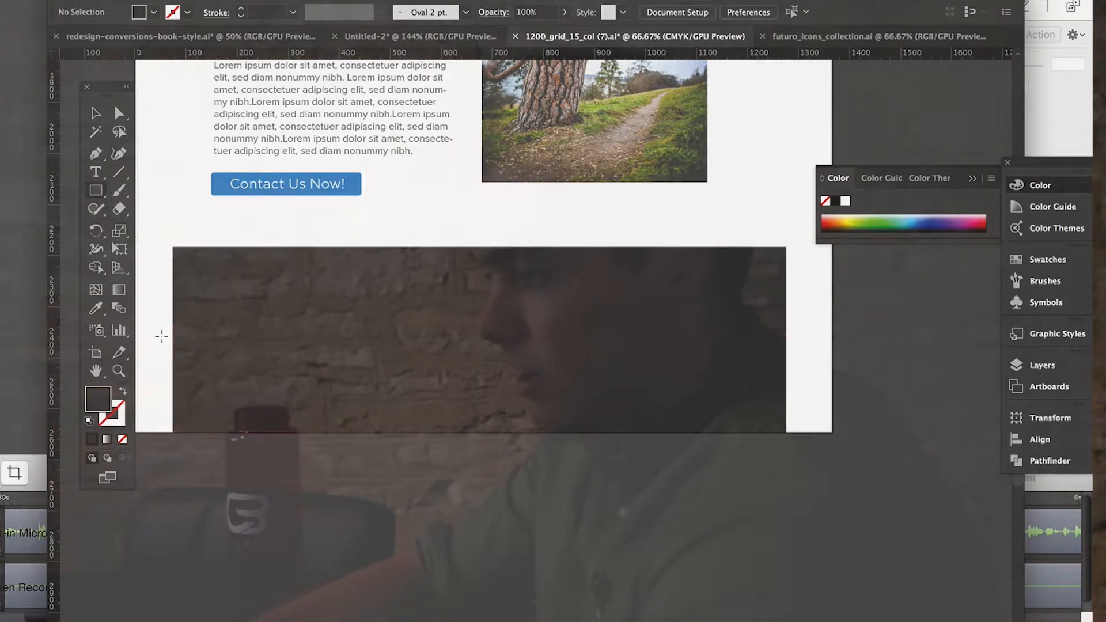
pyautogui.moveTo(170, 400); pyautogui.dragTo(785, 431)
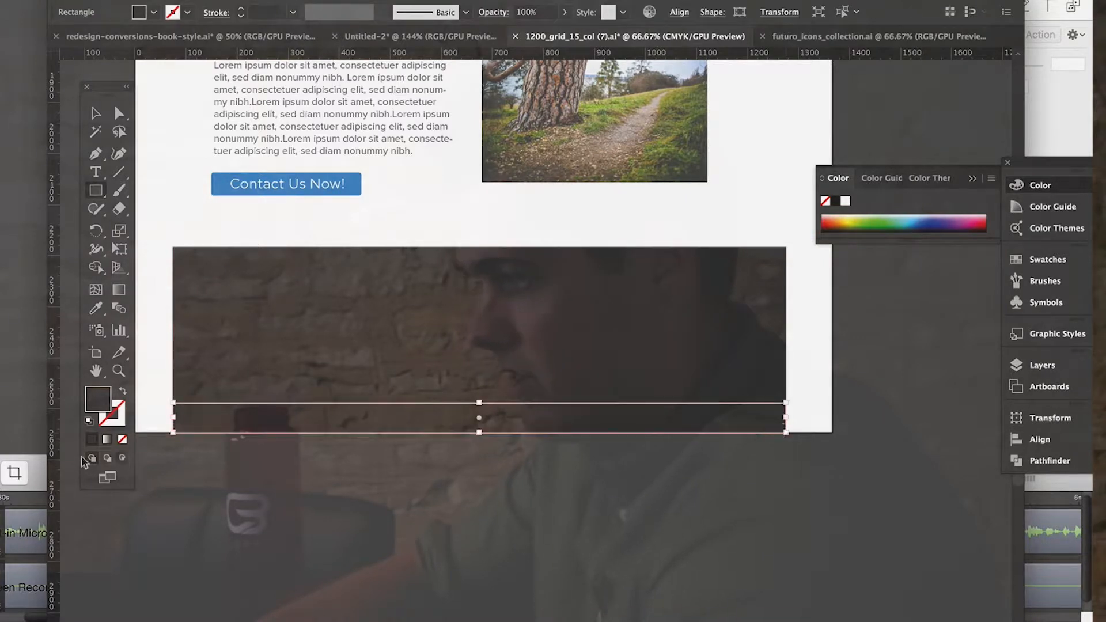
pyautogui.doubleClick(99, 408)
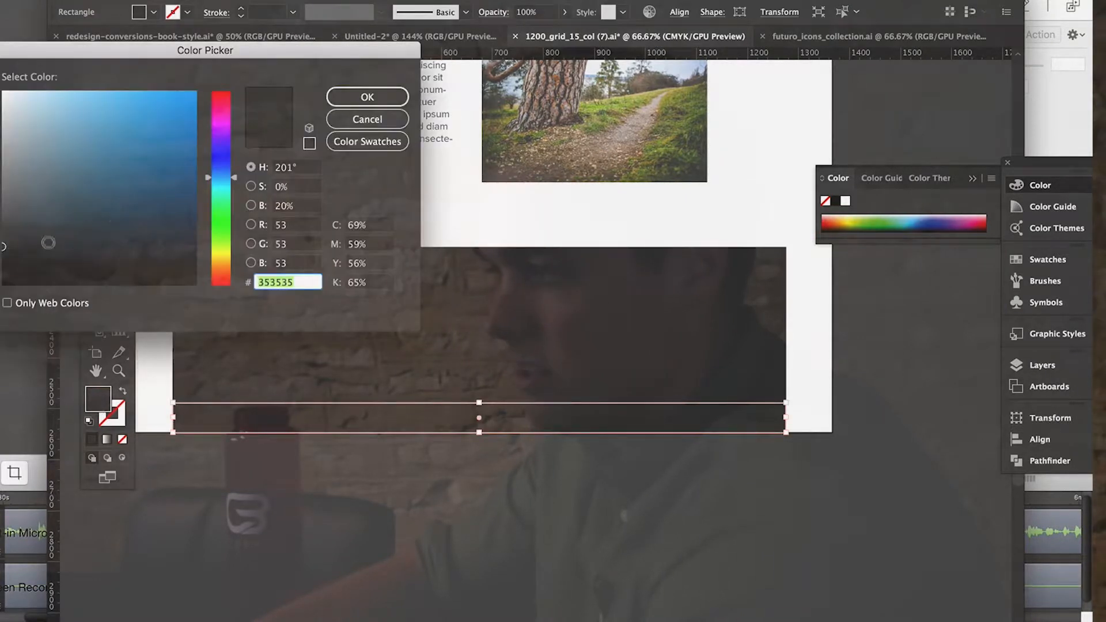
pyautogui.write('262626')
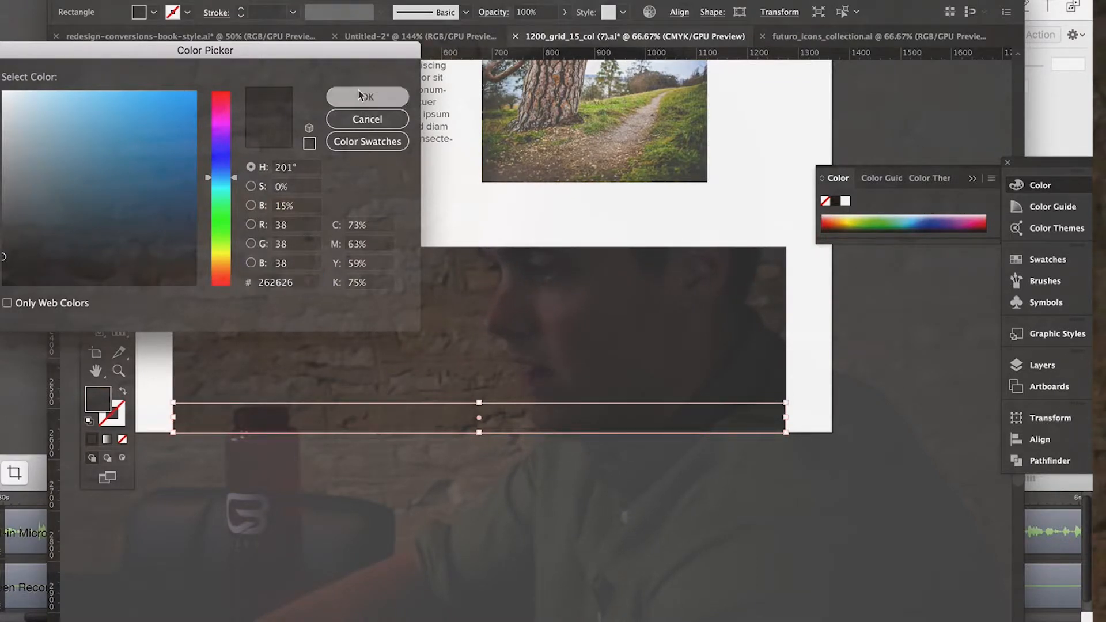
pyautogui.click(368, 97)
pyautogui.click(103, 115)
pyautogui.click(368, 483)
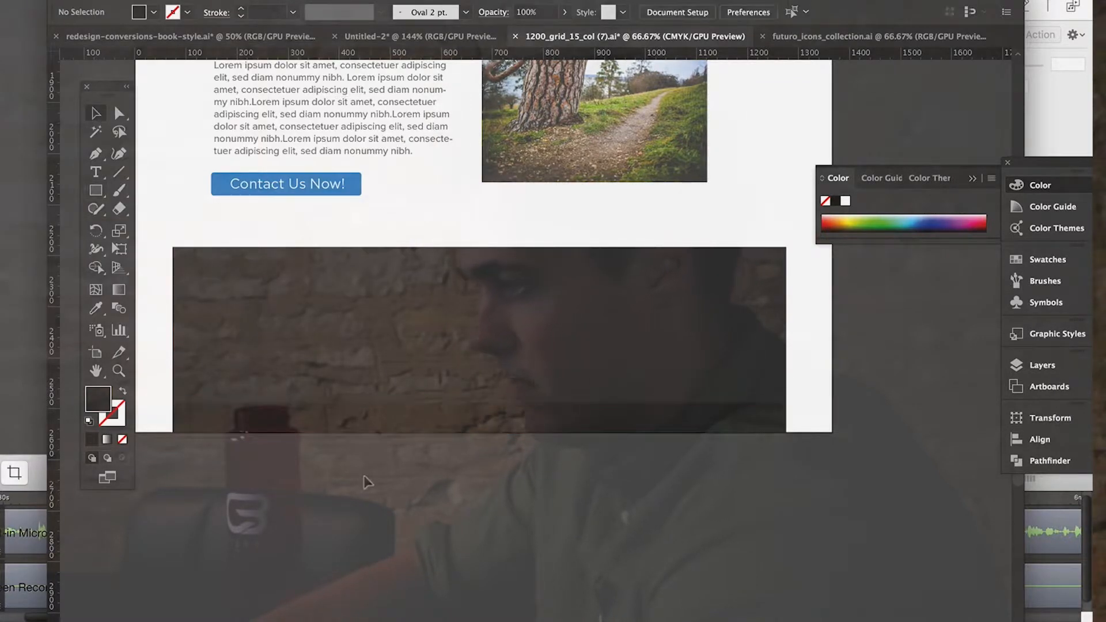
# Check the fill colours of the large footer rectangle and the bottom strip.
pyautogui.click(380, 366)
pyautogui.doubleClick(99, 403)
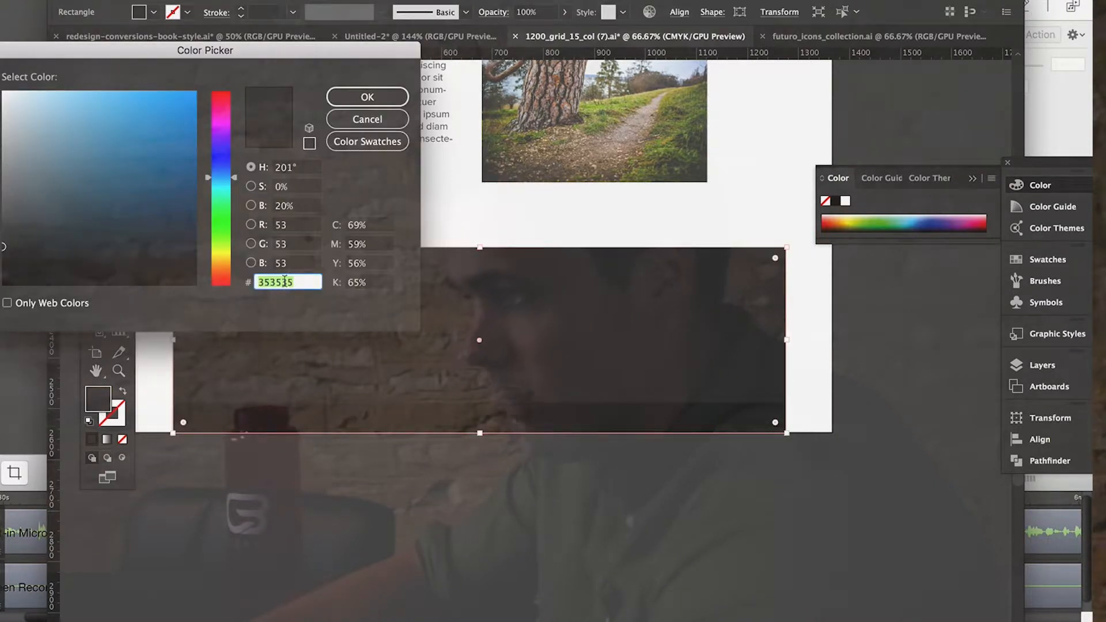
pyautogui.click(373, 98)
pyautogui.click(347, 458)
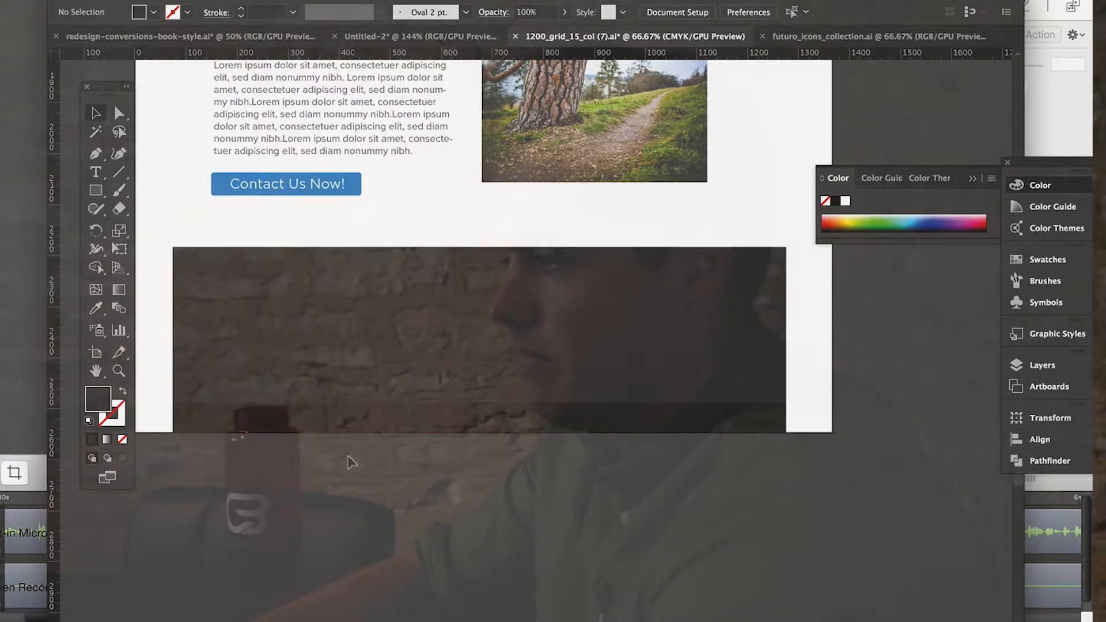
pyautogui.click(333, 425)
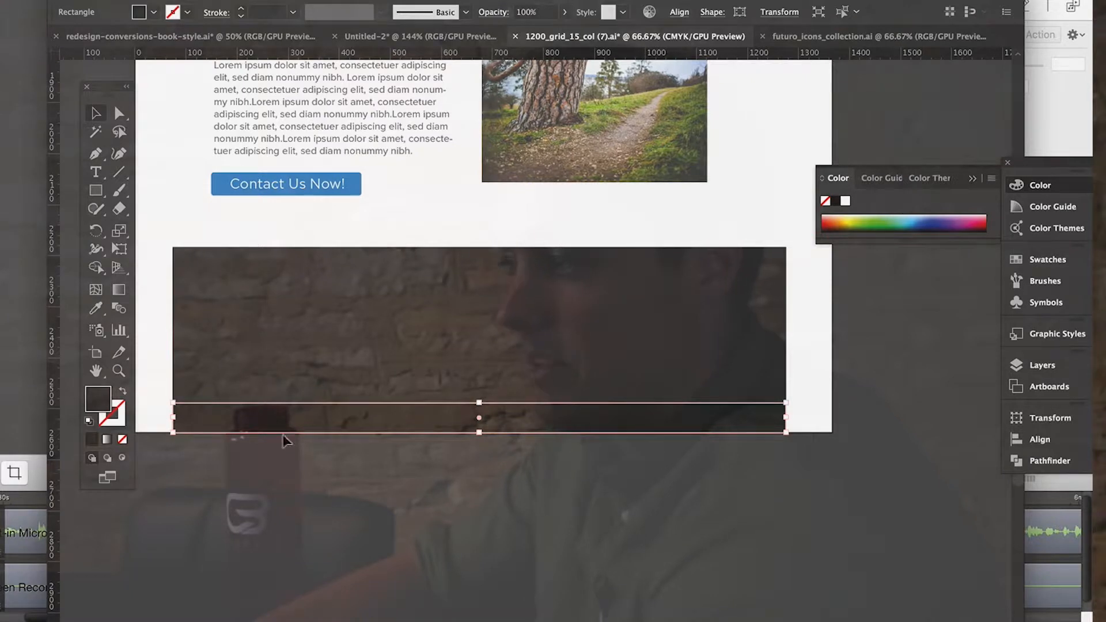
pyautogui.doubleClick(94, 405)
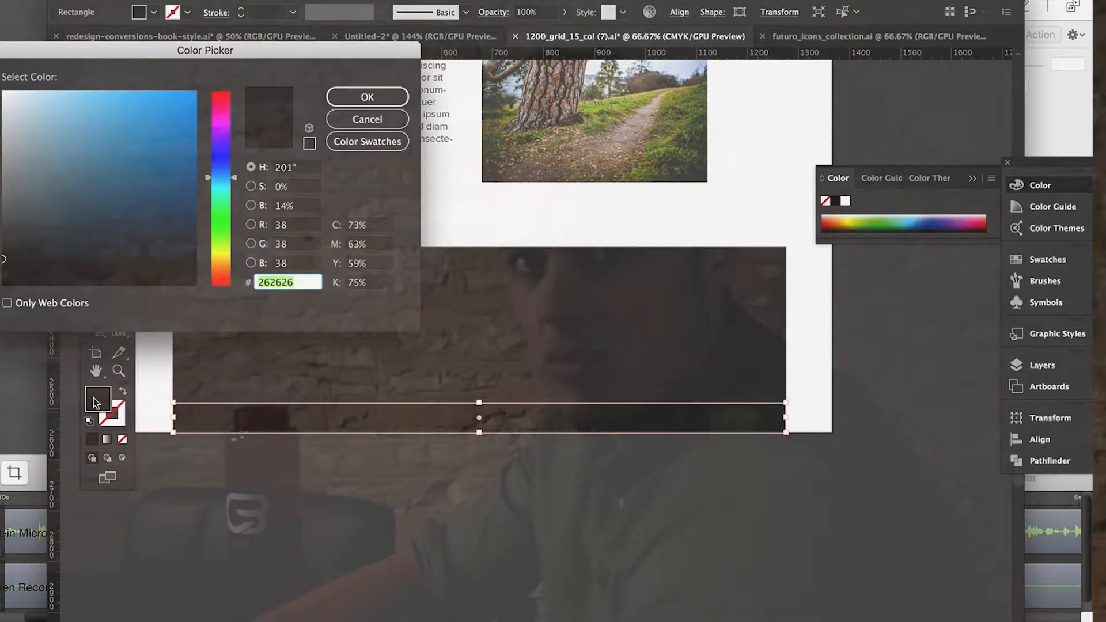
pyautogui.click(367, 97)
pyautogui.click(395, 531)
# Examine the two-tone footer up close and together with the page sections above it.
pyautogui.hscroll(-2, 395, 530)
pyautogui.scroll(4, 394, 531)
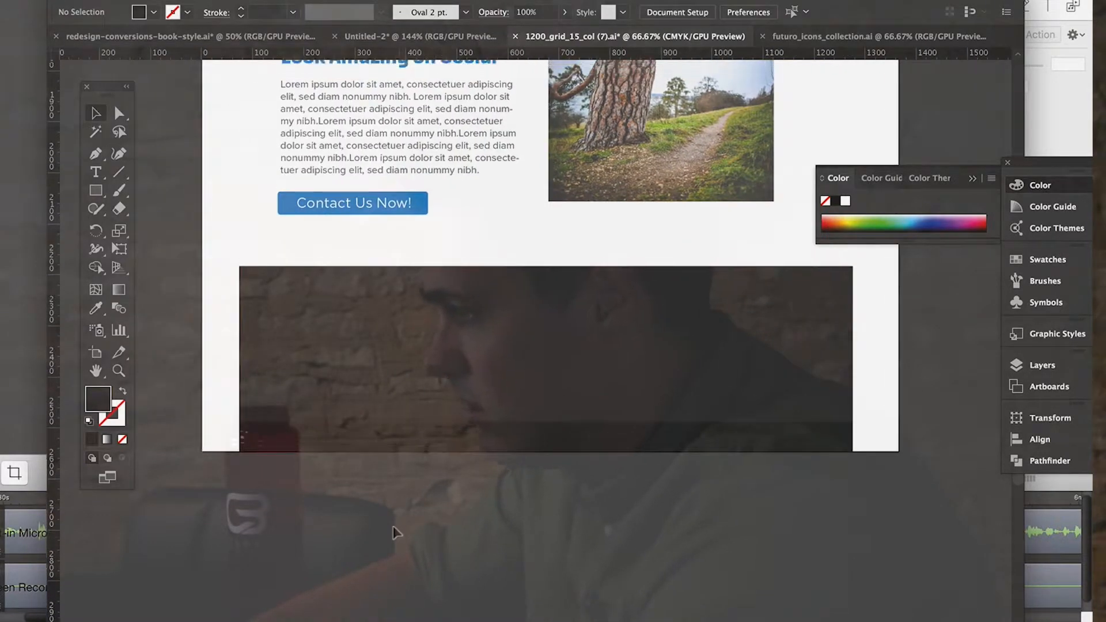
pyautogui.press('super+equal')
pyautogui.scroll(-2, 394, 529)
pyautogui.hscroll(-2, 394, 528)
pyautogui.scroll(5, 394, 528)
pyautogui.scroll(-5, 654, 520)
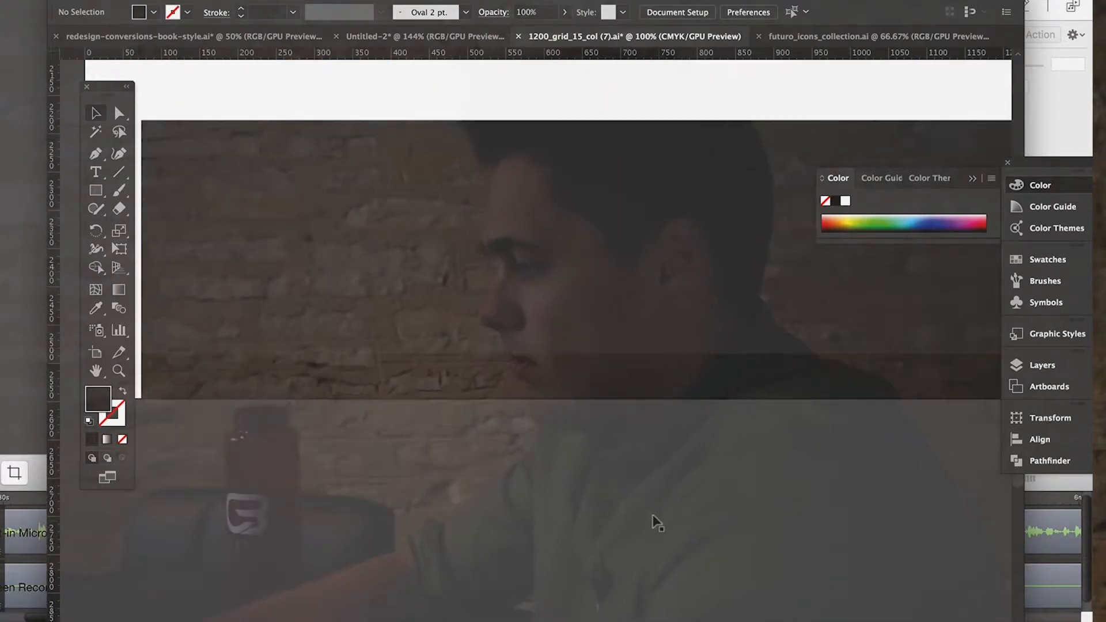
pyautogui.press('super+minus')
pyautogui.press('super+minus')
pyautogui.scroll(4, 654, 519)
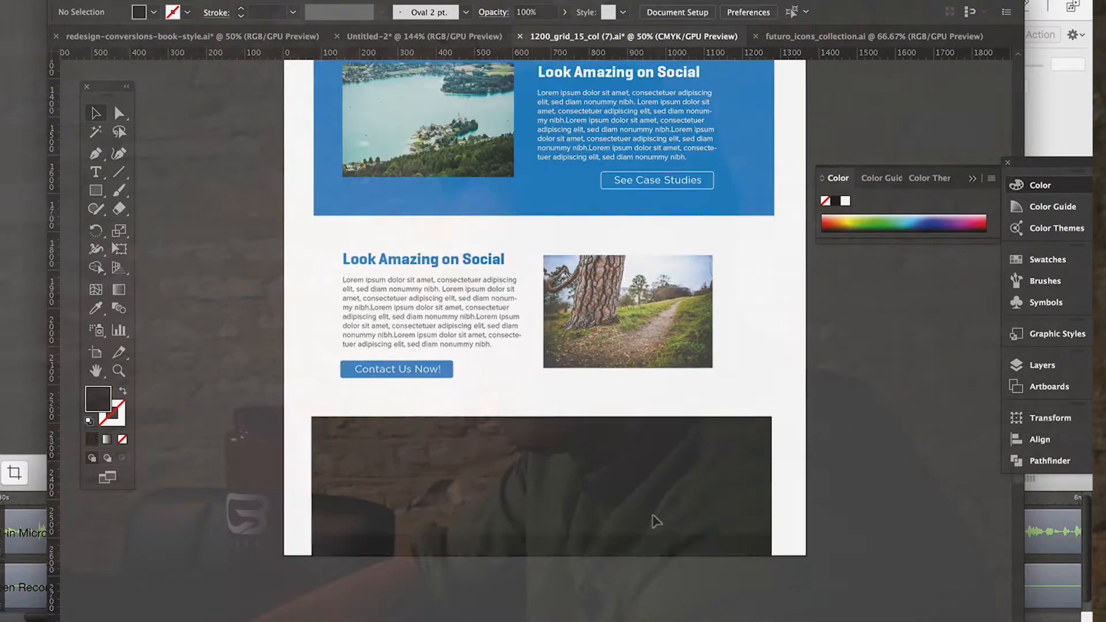
pyautogui.scroll(-3, 575, 393)
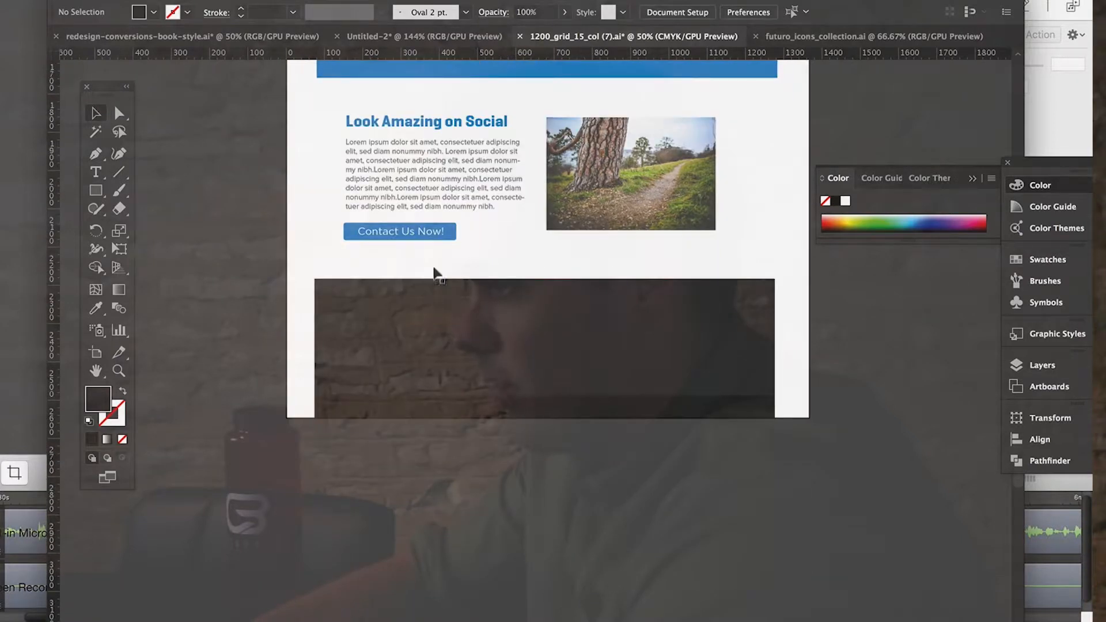
# Move the footer rectangle and its bottom strip together straight down by about 135 px.
pyautogui.scroll(-2, 607, 362)
pyautogui.press('super+equal')
pyautogui.scroll(3, 608, 362)
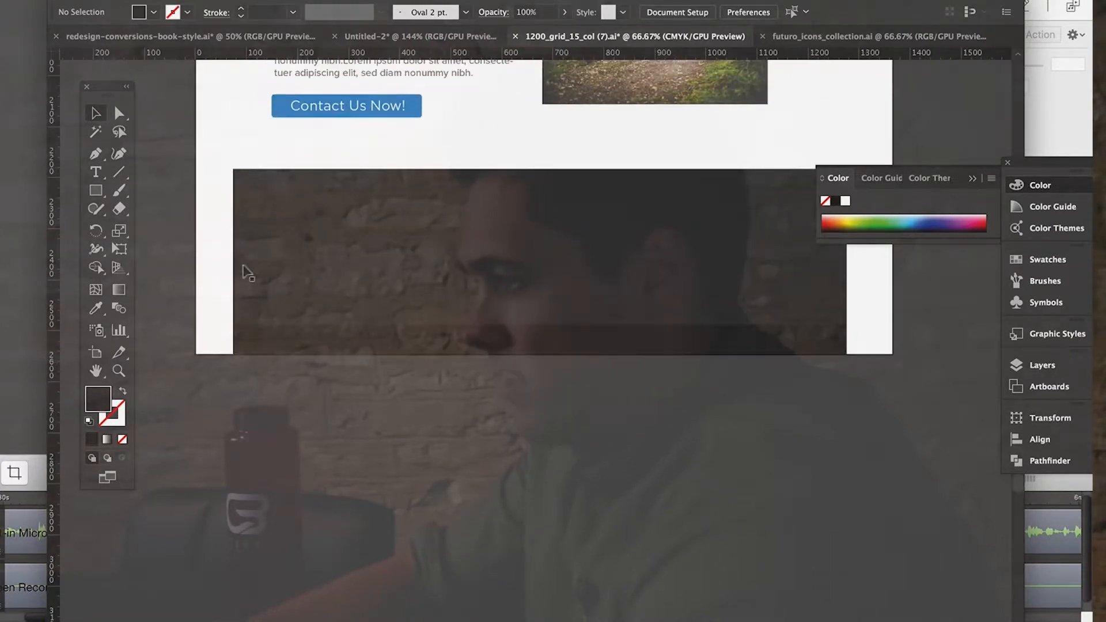
pyautogui.click(789, 353)
pyautogui.moveTo(772, 338); pyautogui.dragTo(771, 406)
# Lengthen the artboard downward by about 136 px to meet the footer's bottom edge, and deselect everything.
pyautogui.click(122, 0)
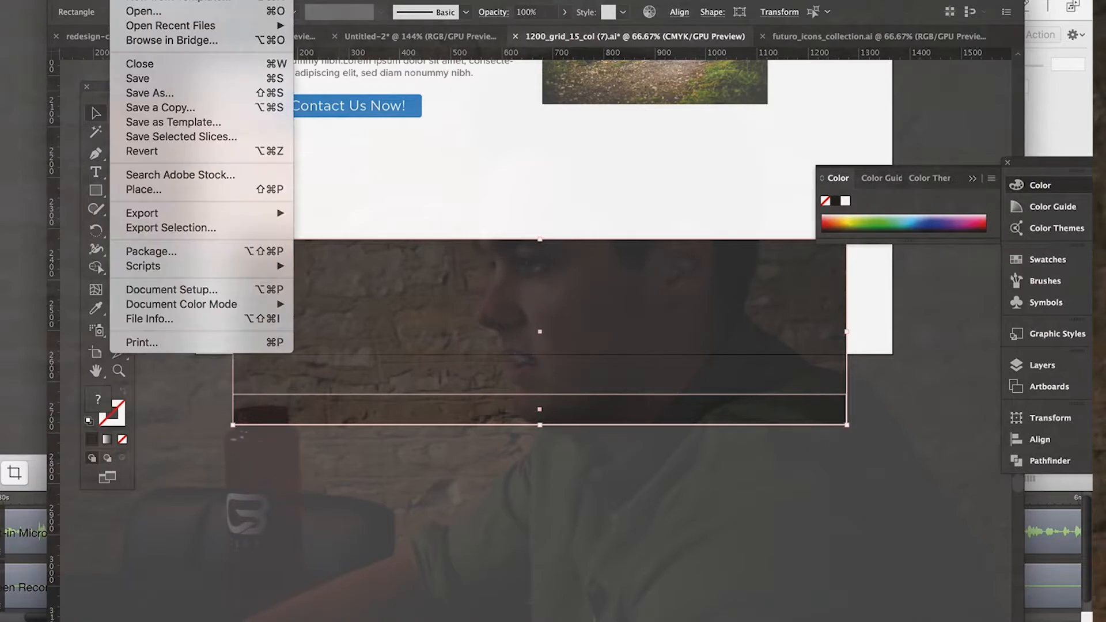
pyautogui.click(201, 289)
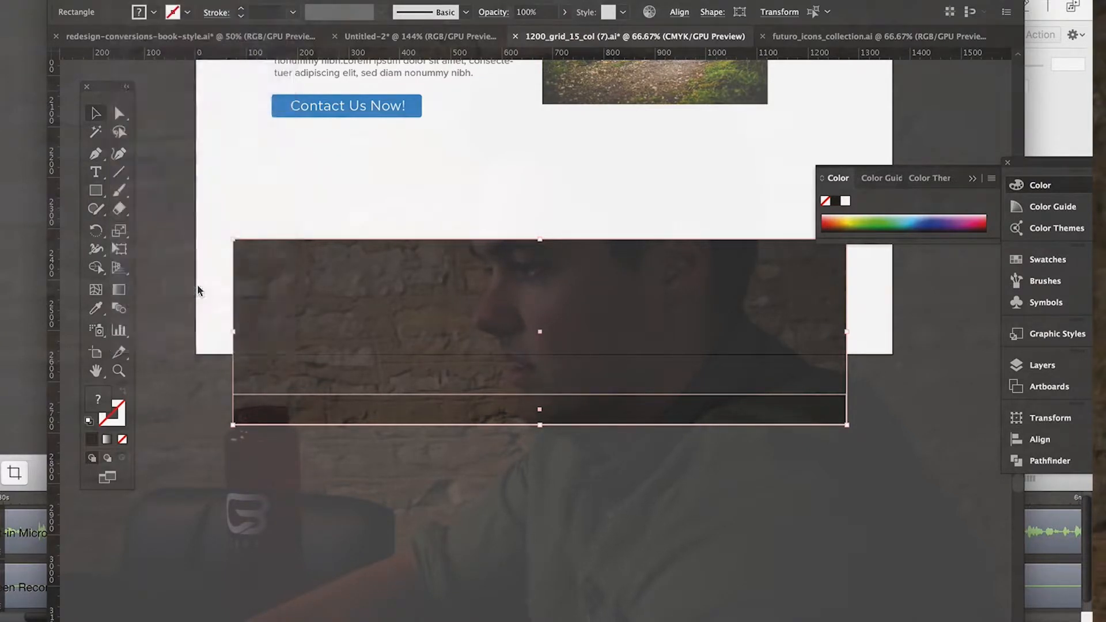
pyautogui.click(307, 106)
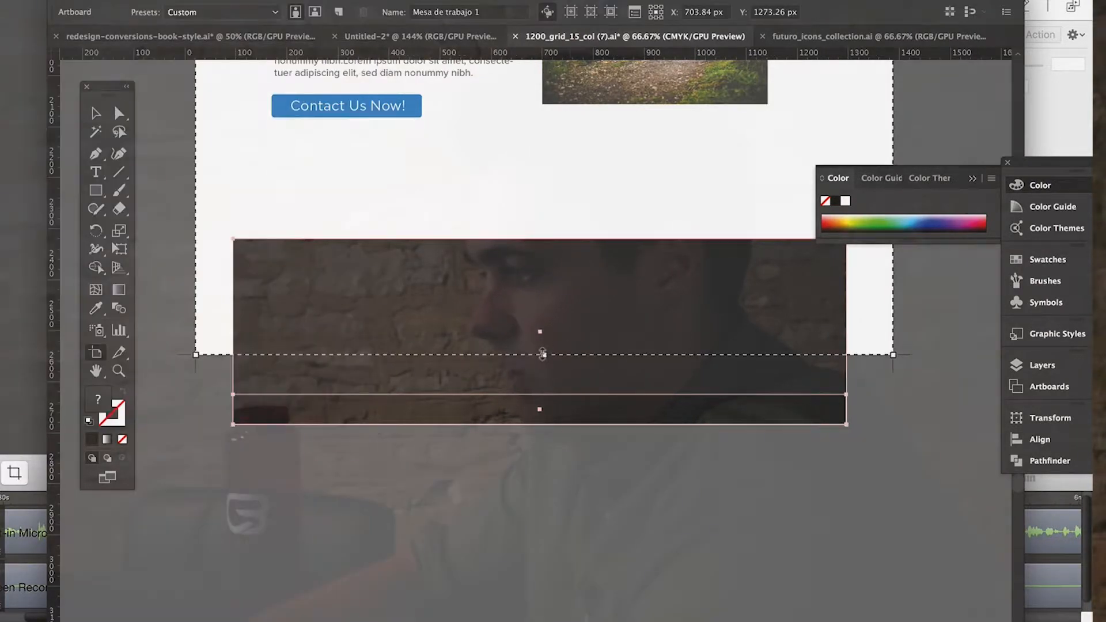
pyautogui.moveTo(542, 354); pyautogui.dragTo(544, 423)
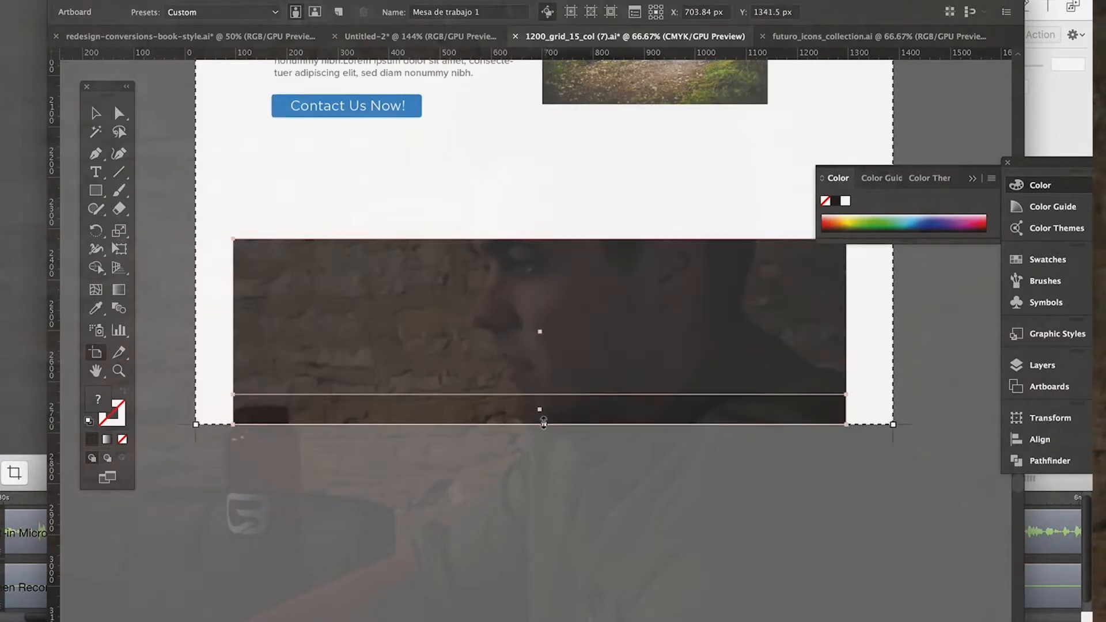
pyautogui.click(95, 118)
pyautogui.click(610, 609)
# Switch to Finder and search This Mac for picjumbo.
pyautogui.scroll(5, 638, 462)
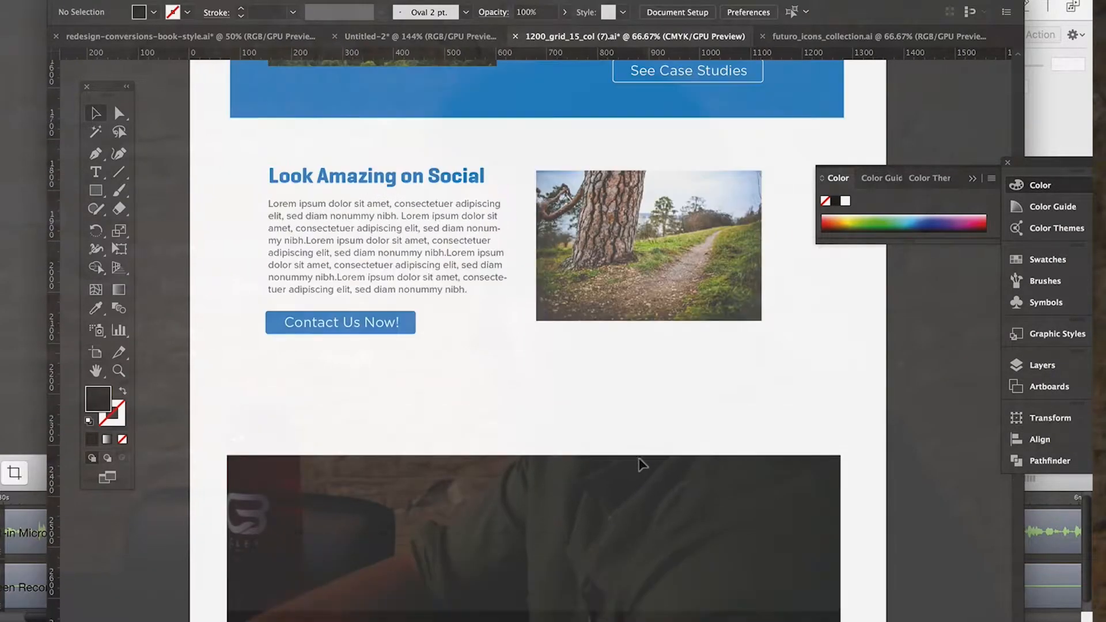
pyautogui.scroll(15, 429, 348)
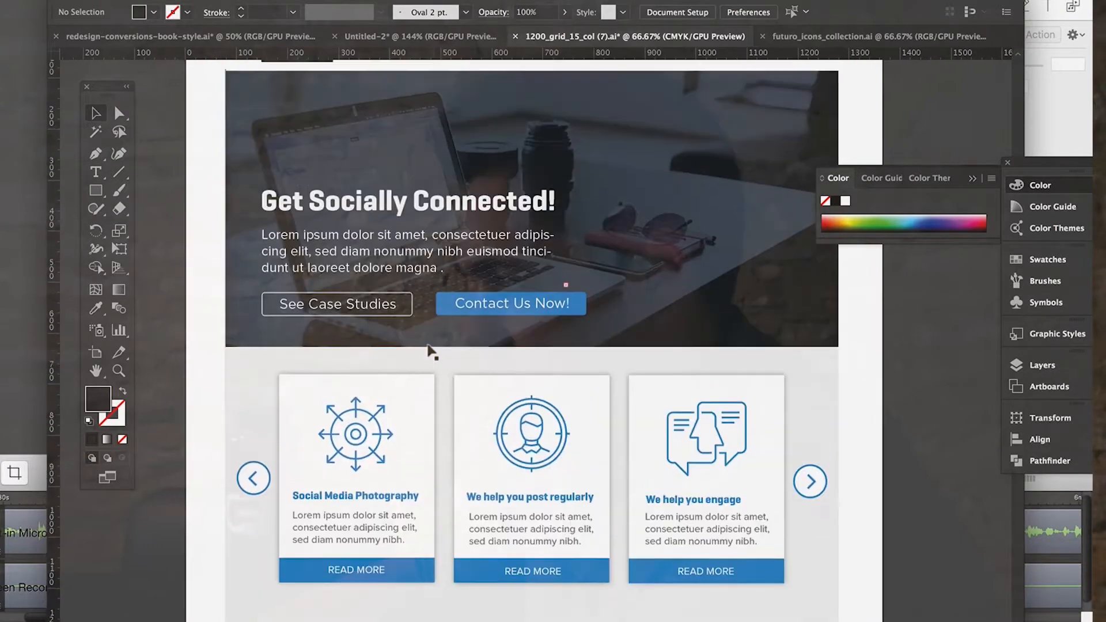
pyautogui.moveTo(222, 613)
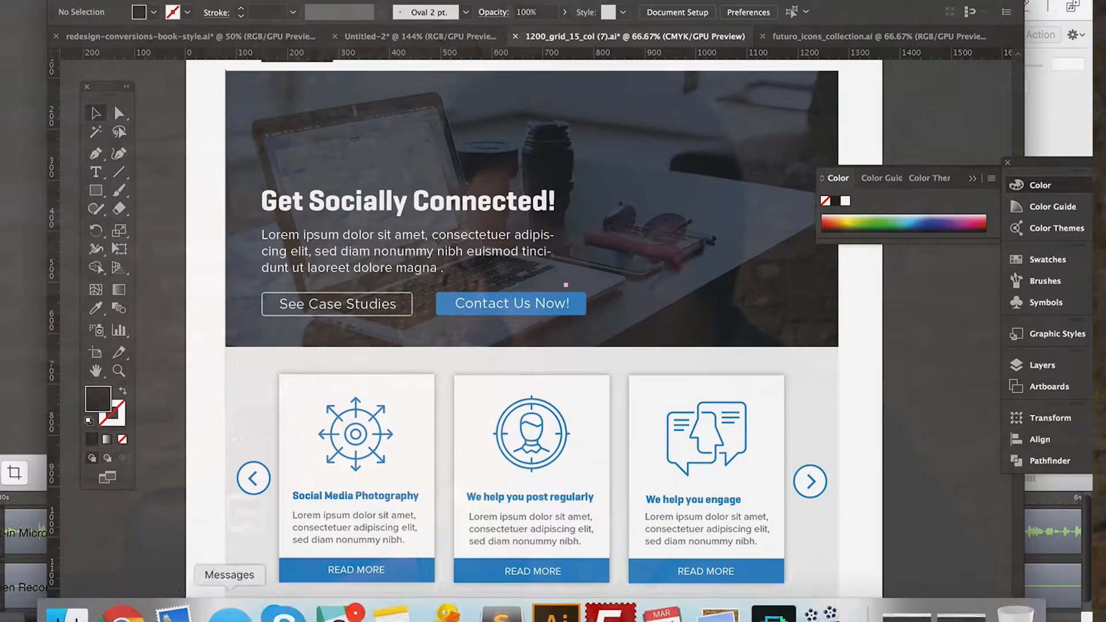
pyautogui.click(64, 602)
pyautogui.click(932, 91)
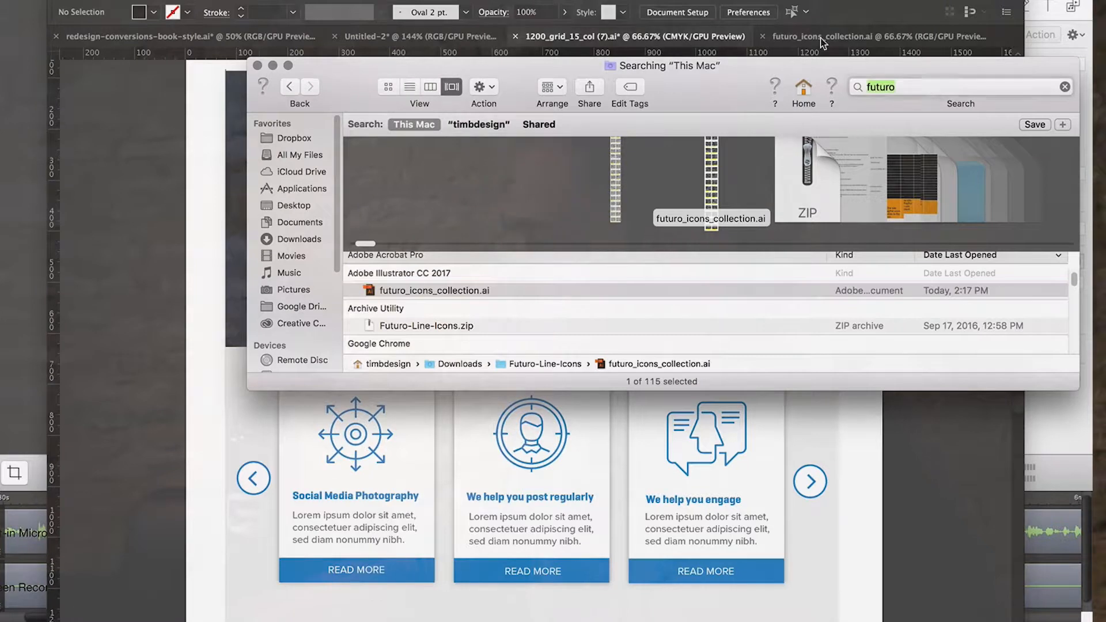
pyautogui.write('picjumbo')
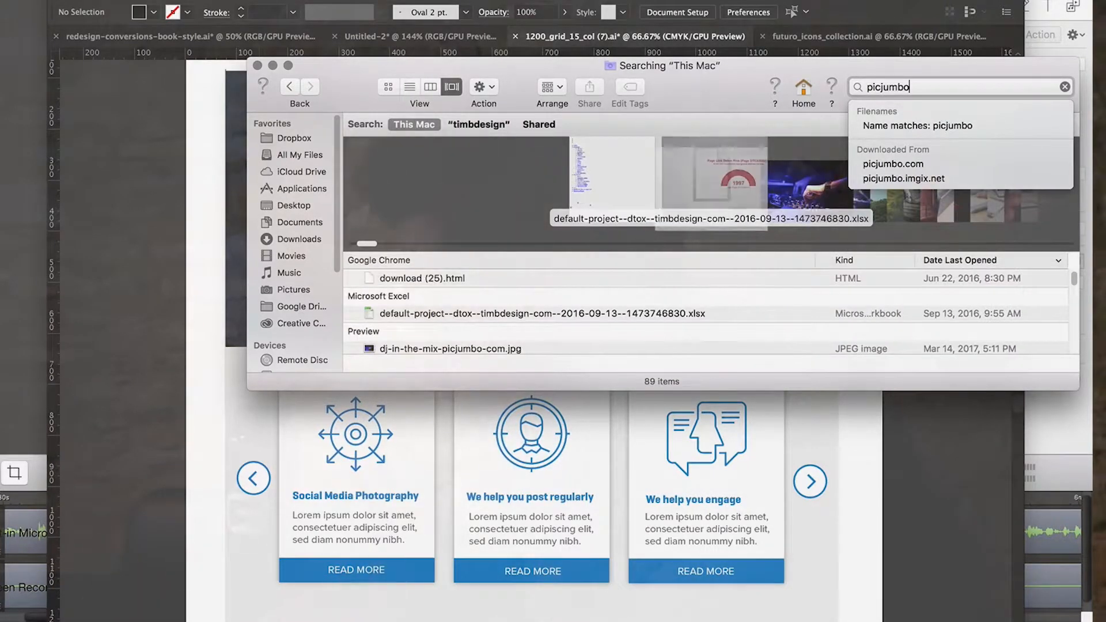
# Browse the found stock photos and place brain.jpg into the landing page document.
pyautogui.click(982, 209)
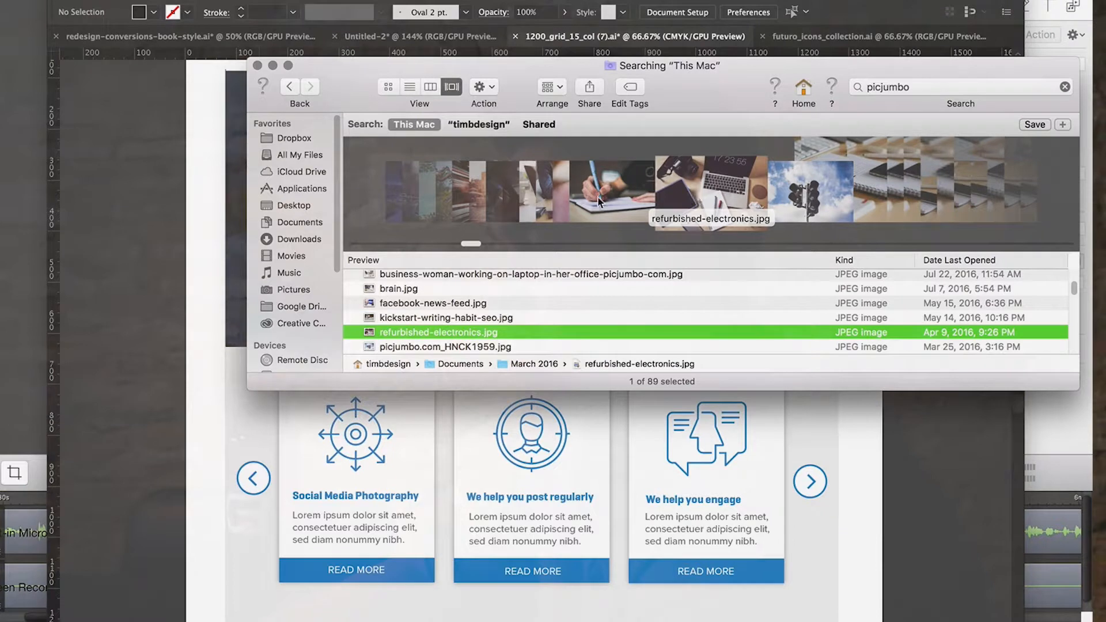
pyautogui.click(544, 202)
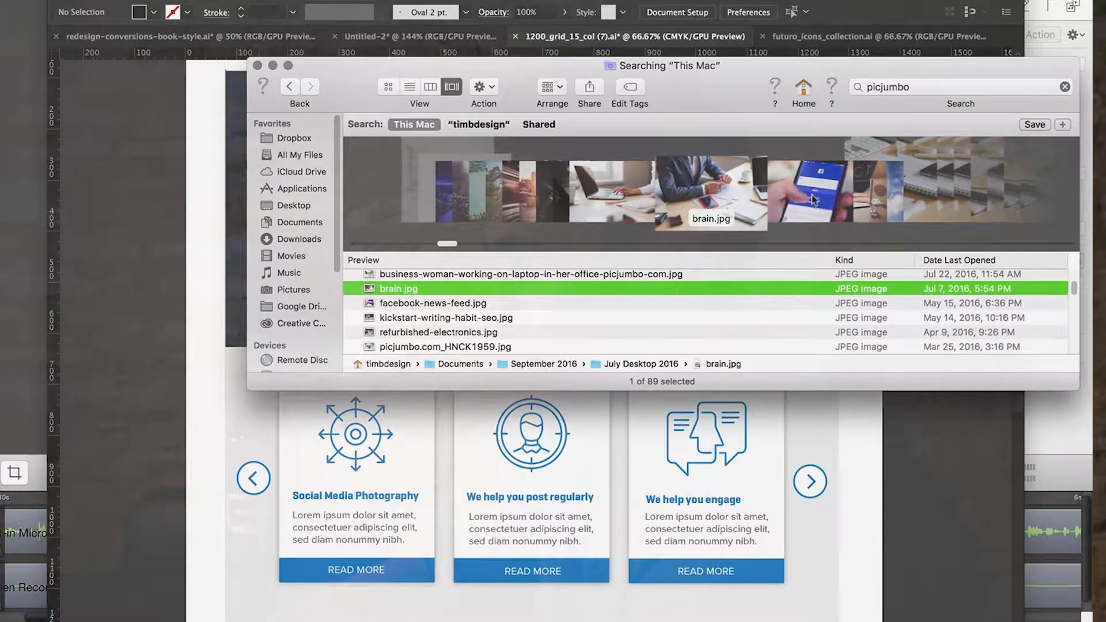
pyautogui.moveTo(693, 197); pyautogui.dragTo(133, 273)
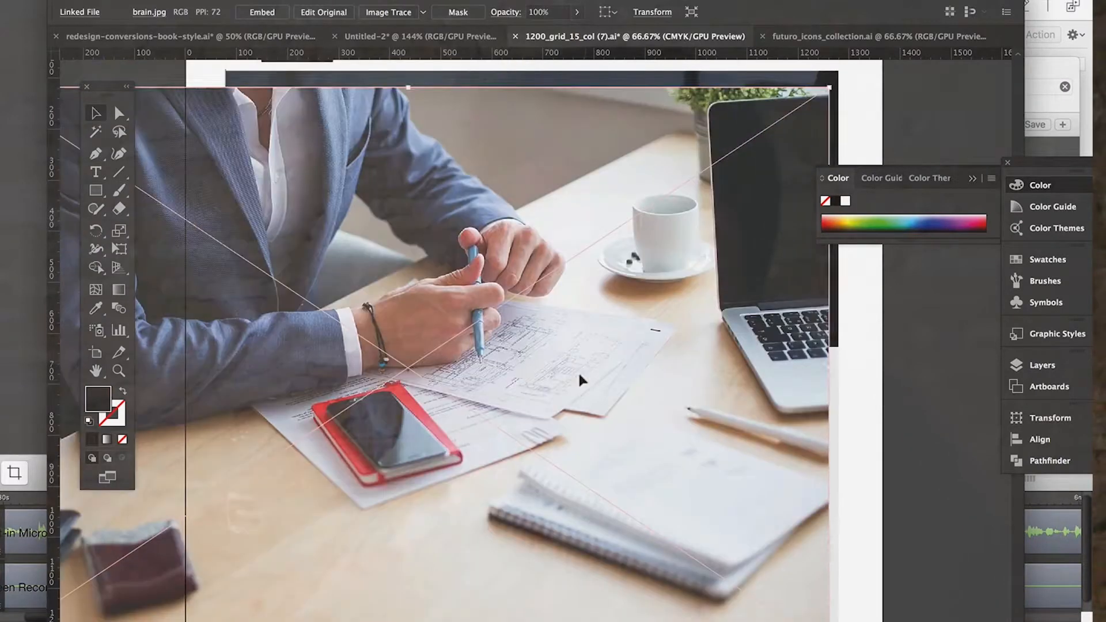
# Shift the placed office photo downward and shrink it proportionally to about 1075 px wide.
pyautogui.press('super+minus')
pyautogui.scroll(-1, 579, 375)
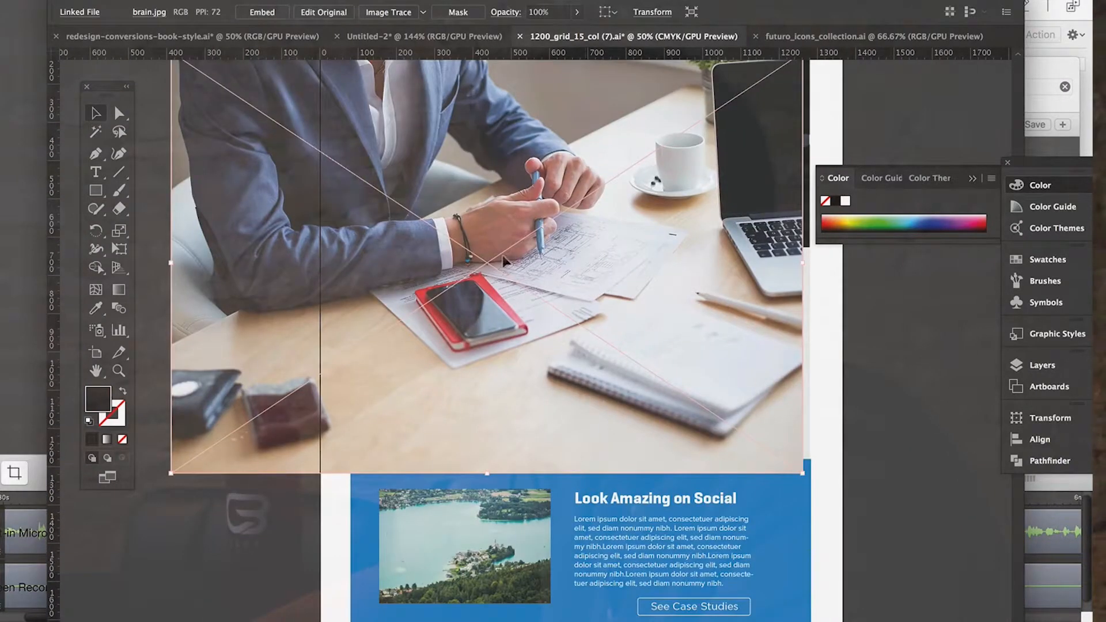
pyautogui.moveTo(502, 257); pyautogui.dragTo(547, 406)
pyautogui.moveTo(213, 199); pyautogui.dragTo(436, 349)
# Move the photo over the dark footer with left edges aligned, and enlarge it proportionally to the footer's full width.
pyautogui.scroll(-5, 435, 351)
pyautogui.hscroll(1, 436, 351)
pyautogui.moveTo(702, 313); pyautogui.dragTo(656, 502)
pyautogui.scroll(-10, 637, 452)
pyautogui.hscroll(1, 637, 452)
pyautogui.moveTo(576, 184); pyautogui.dragTo(534, 337)
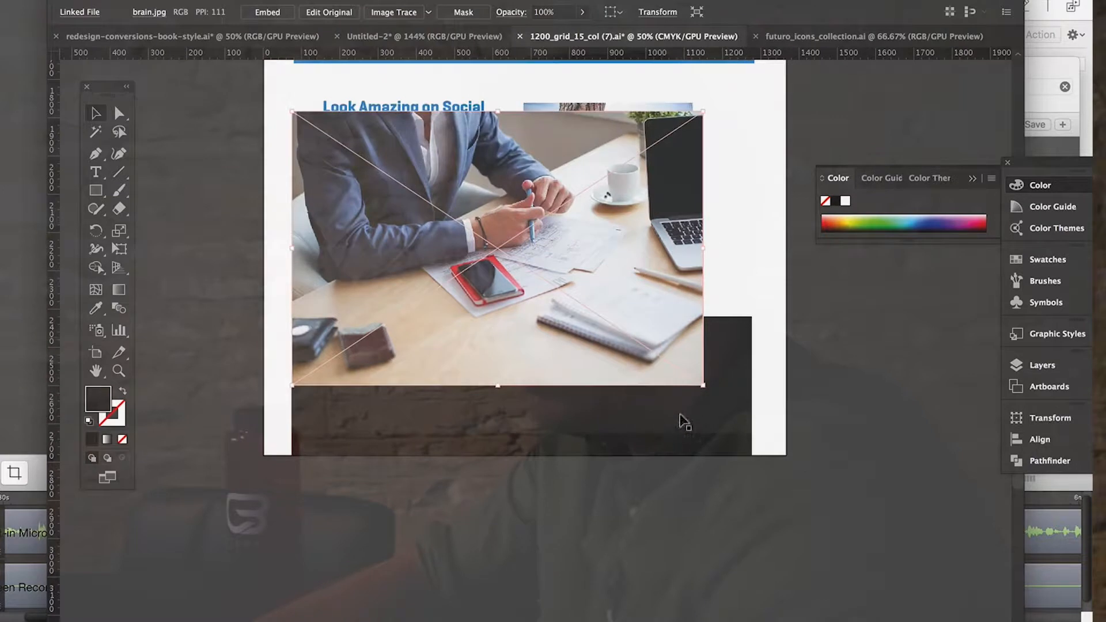
pyautogui.moveTo(698, 387); pyautogui.dragTo(759, 419)
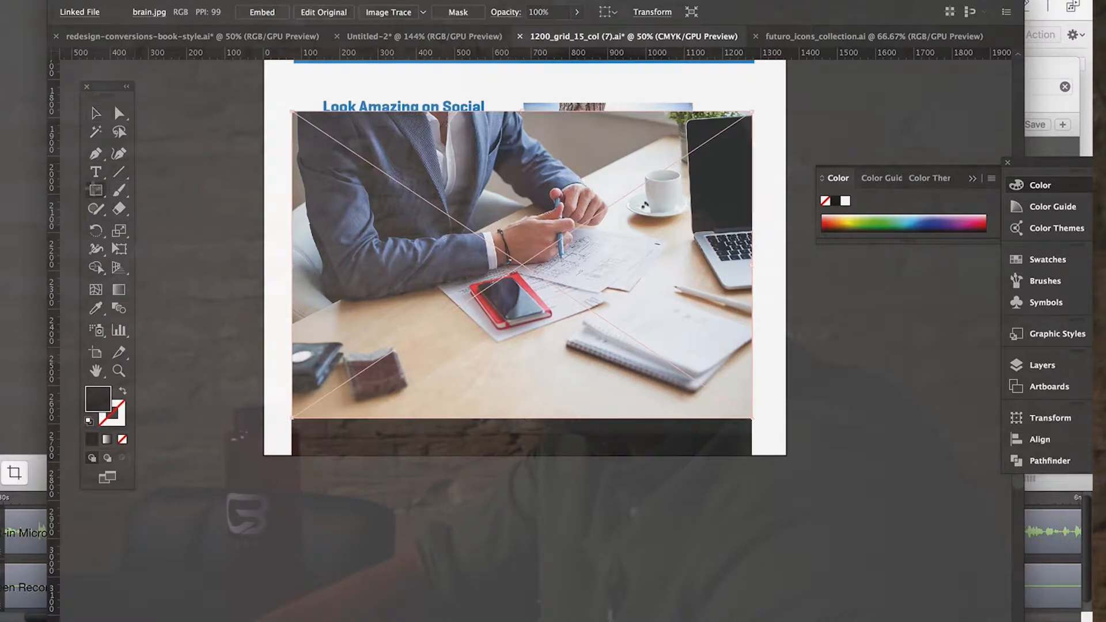
# Draw a full-width rectangle about 1202 by 324 px across the photo's middle, and clip the photo to it with a clipping mask.
pyautogui.press('m')
pyautogui.moveTo(289, 203); pyautogui.dragTo(753, 320)
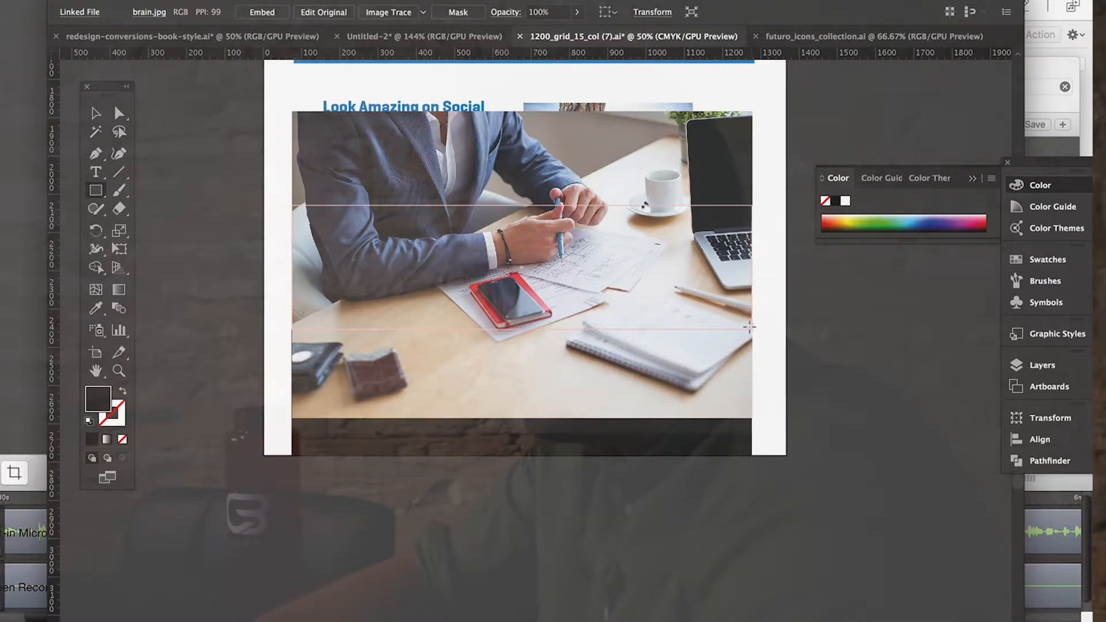
pyautogui.moveTo(749, 327); pyautogui.dragTo(752, 328)
pyautogui.click(93, 113)
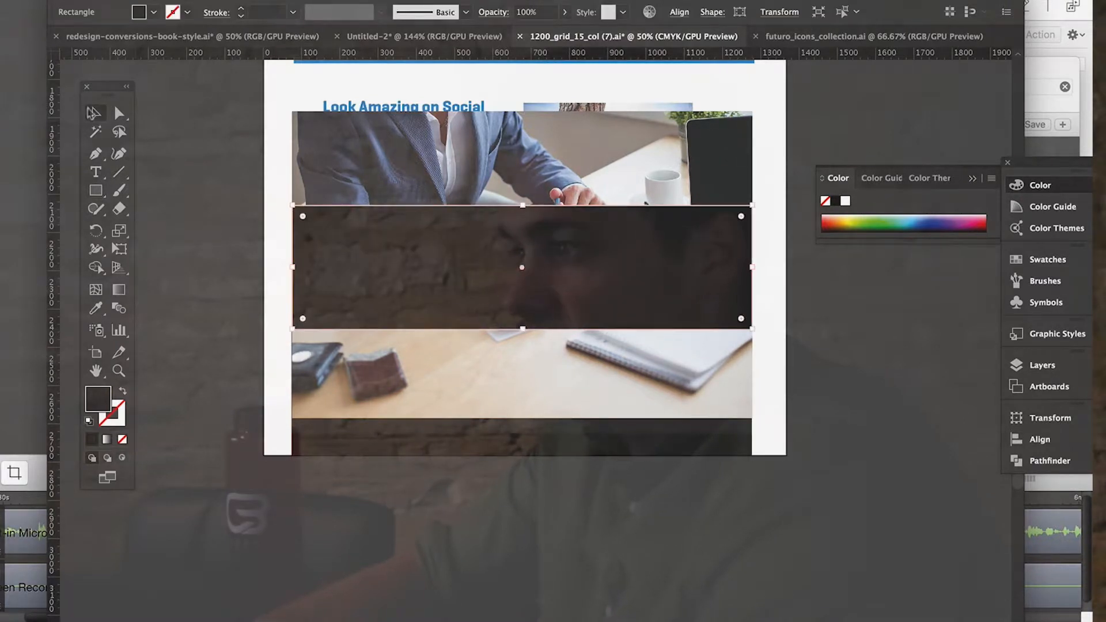
pyautogui.keyDown('shift'); pyautogui.click(511, 190); pyautogui.keyUp('shift')
pyautogui.hotkey('ctrl', '7')
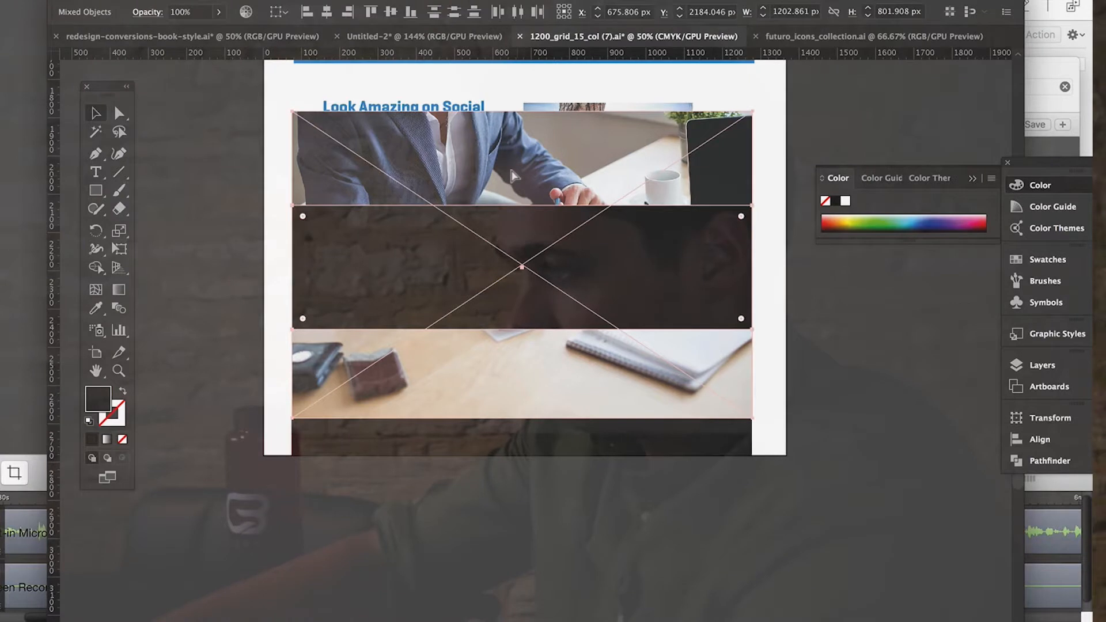
pyautogui.click(526, 544)
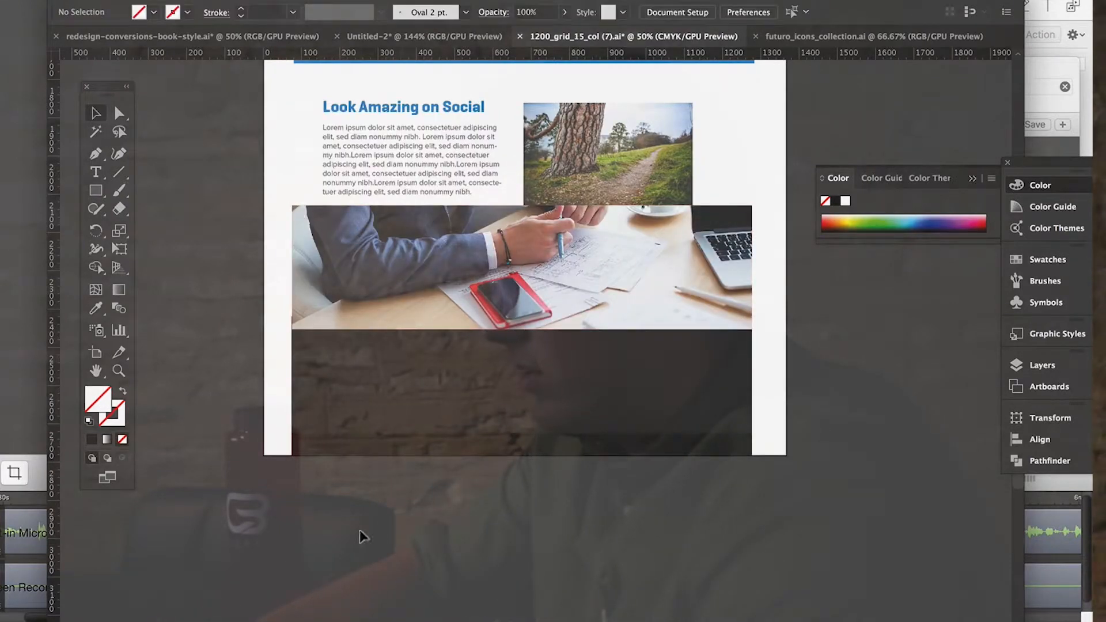
# Move the clipped photo, footer and strip down together about 155 px to clear the Contact Us Now! button, and nudge the photo left.
pyautogui.moveTo(663, 312); pyautogui.dragTo(663, 311)
pyautogui.moveTo(588, 301); pyautogui.dragTo(577, 338)
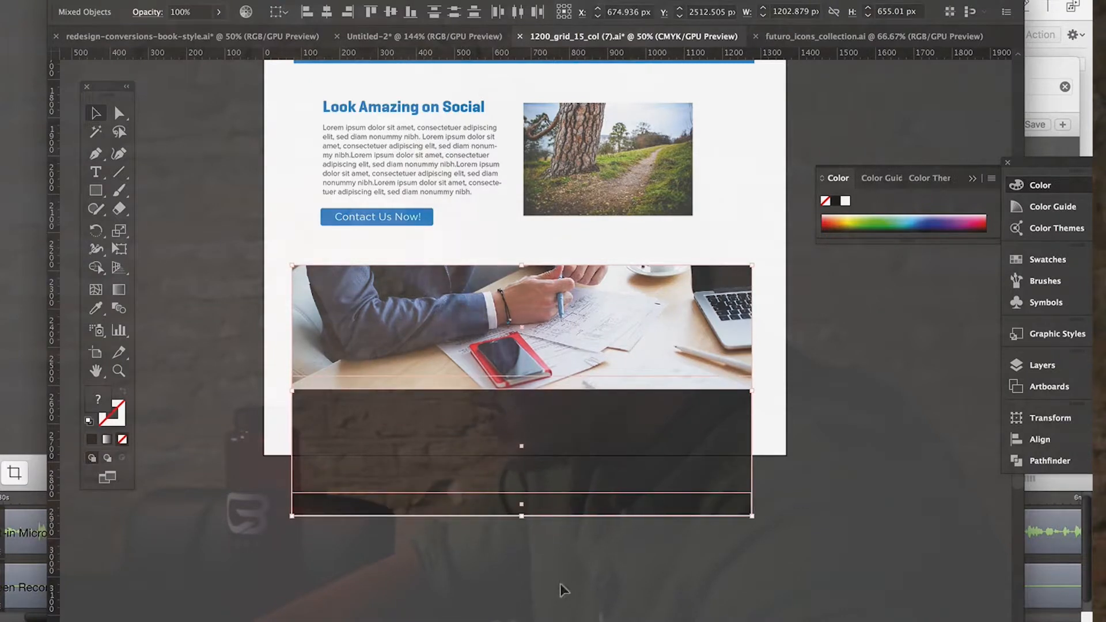
pyautogui.click(553, 549)
pyautogui.click(505, 335)
pyautogui.press('Left')
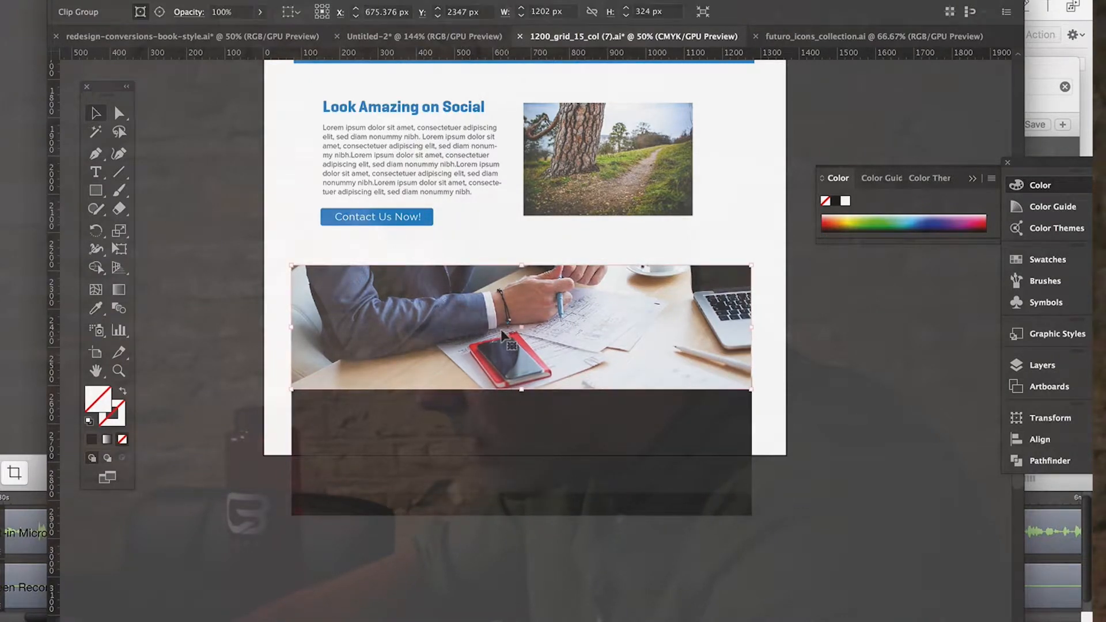
# Extend the artboard's lower edge down to the bottom of the dark footer.
pyautogui.click(631, 587)
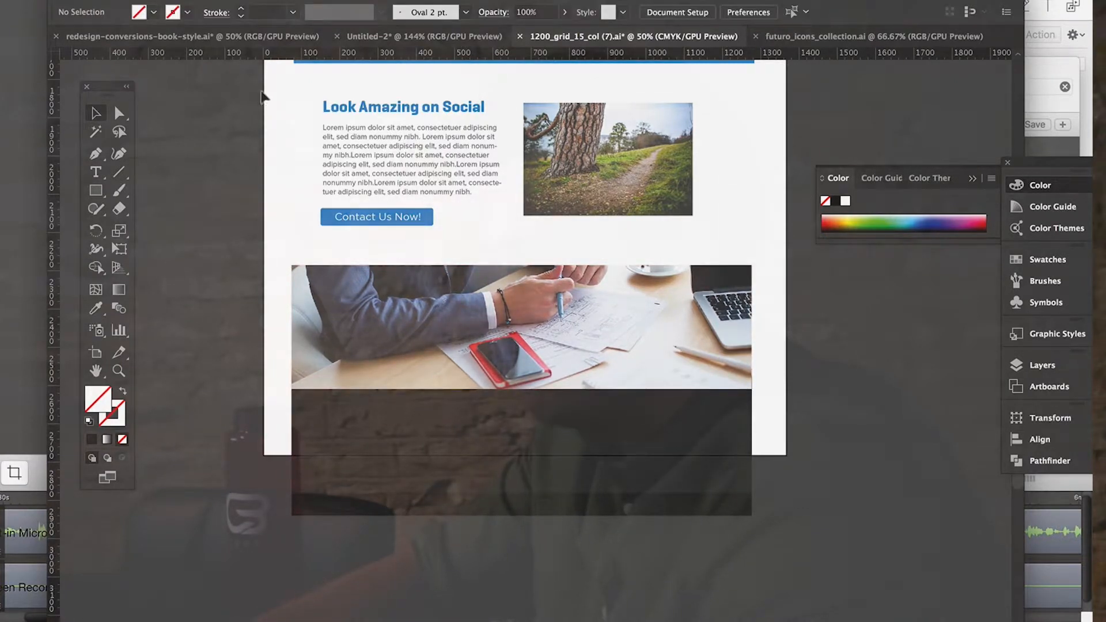
pyautogui.click(190, 1)
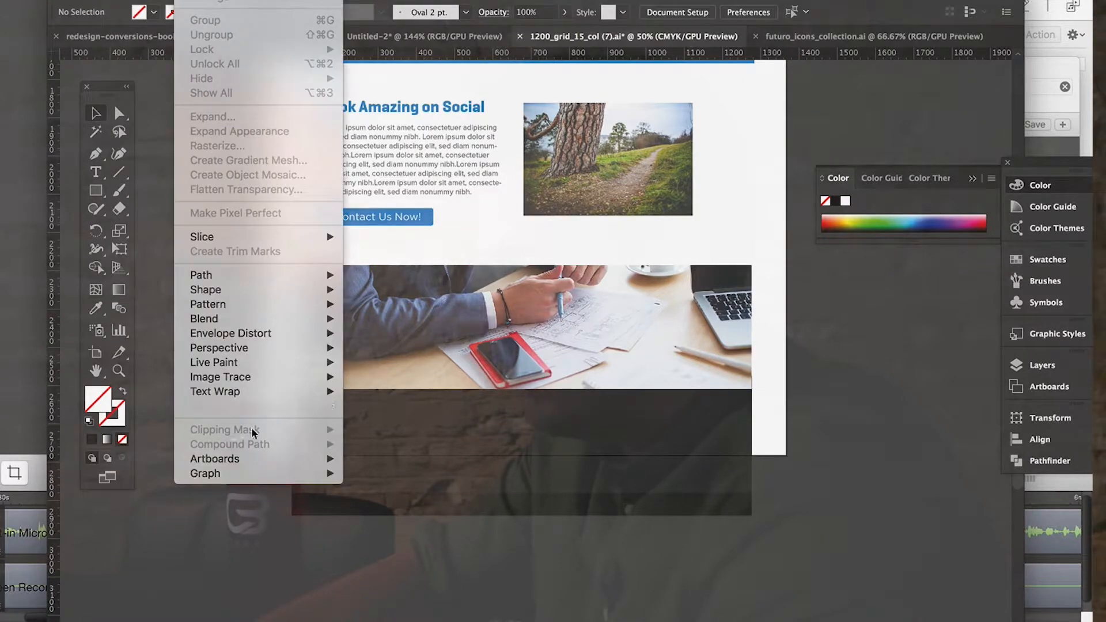
pyautogui.moveTo(251, 460)
pyautogui.moveTo(122, 1)
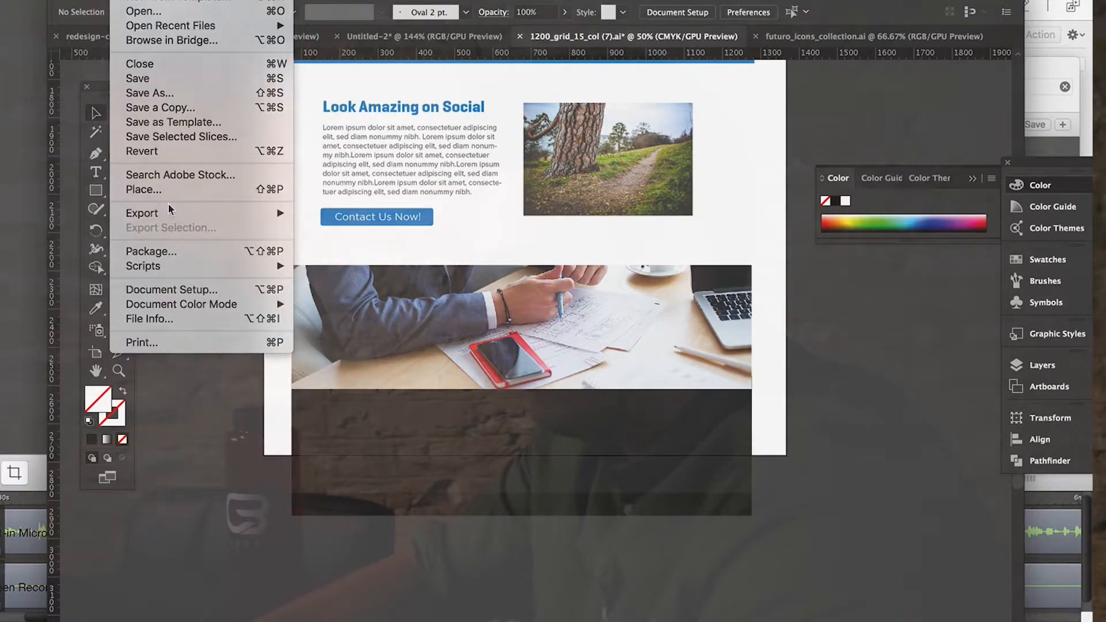
pyautogui.click(146, 290)
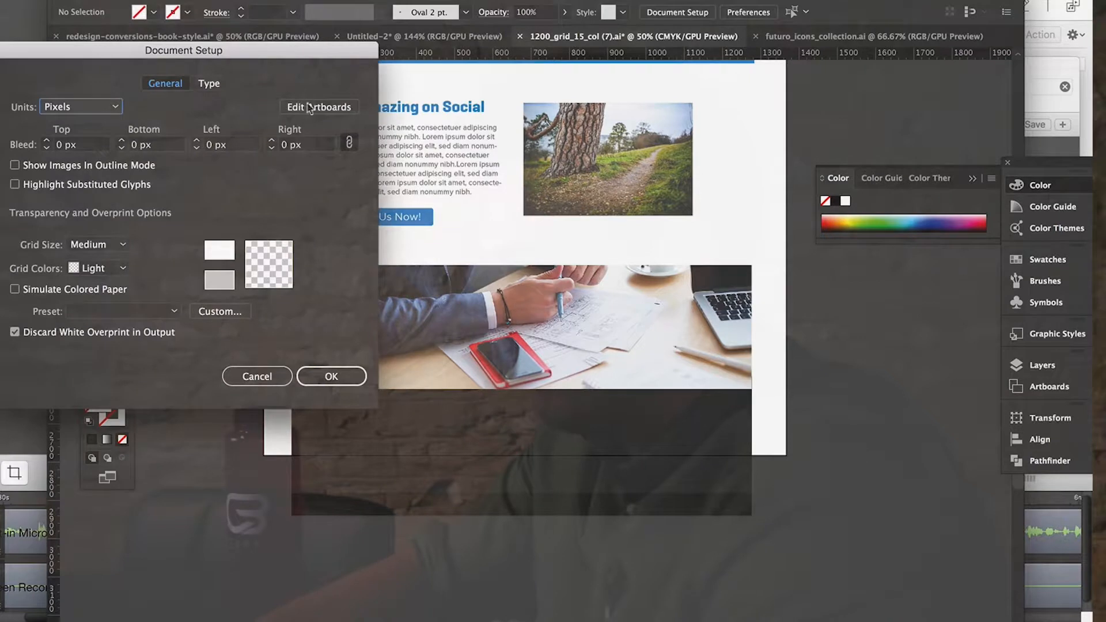
pyautogui.click(318, 106)
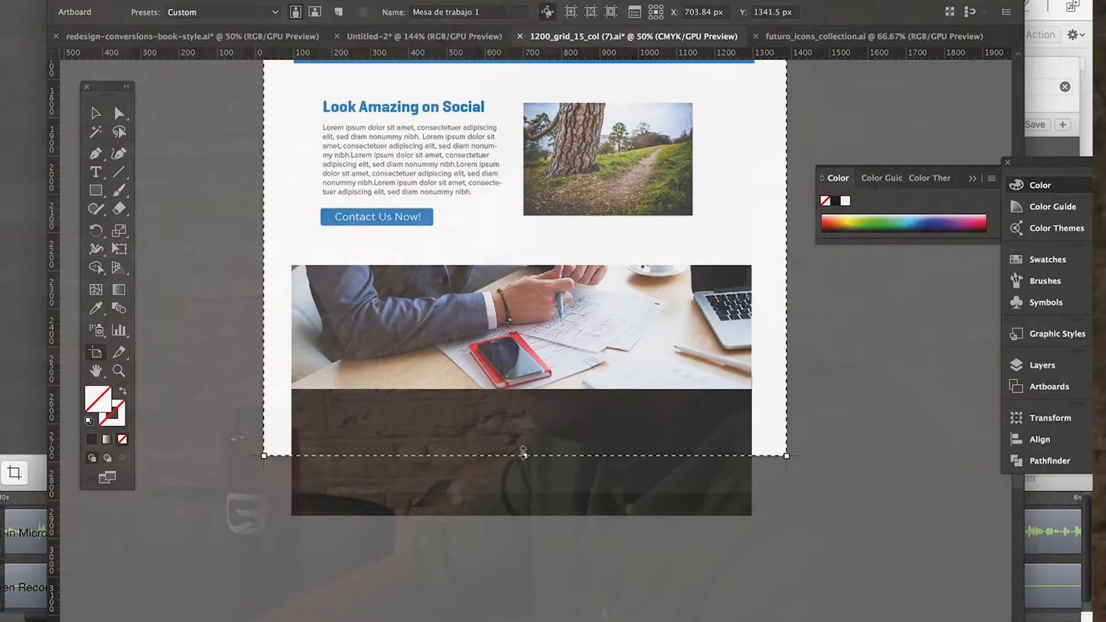
pyautogui.moveTo(523, 456); pyautogui.dragTo(522, 514)
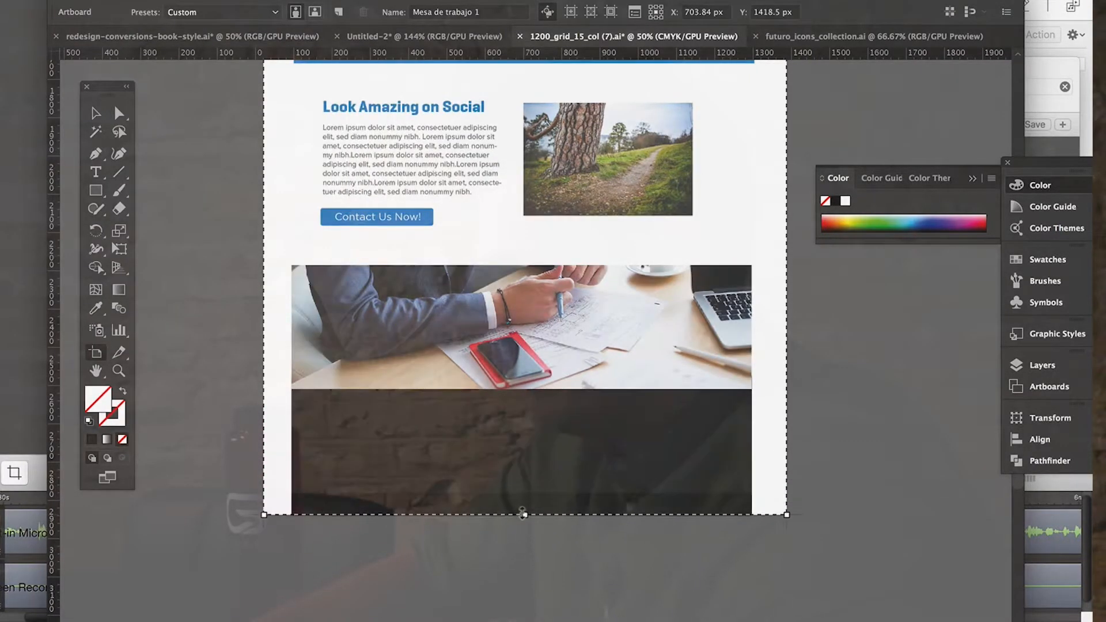
pyautogui.press('Escape')
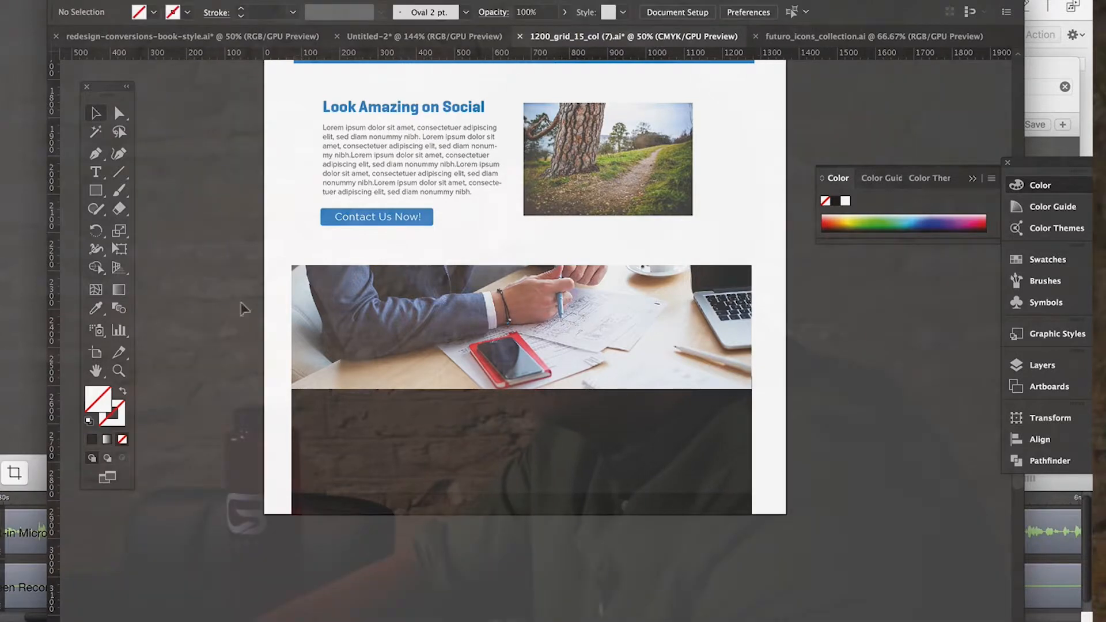
# Copy the hero banner's dark and blue 50% opacity overlay rectangles and paste them over the lower office photo.
pyautogui.scroll(15, 489, 426)
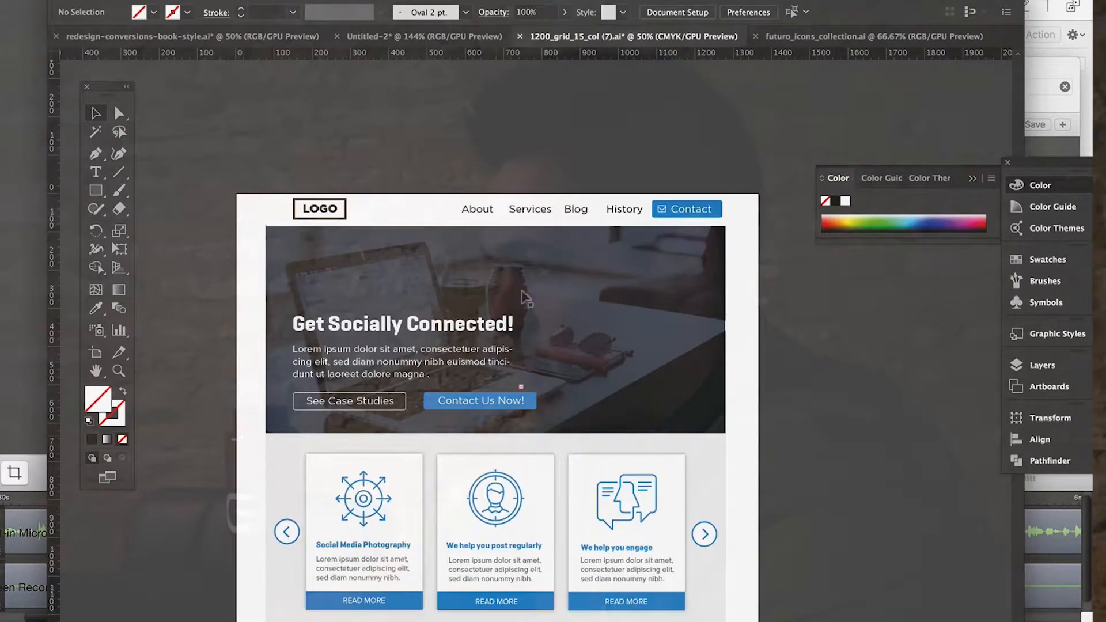
pyautogui.moveTo(517, 266); pyautogui.dragTo(689, 311)
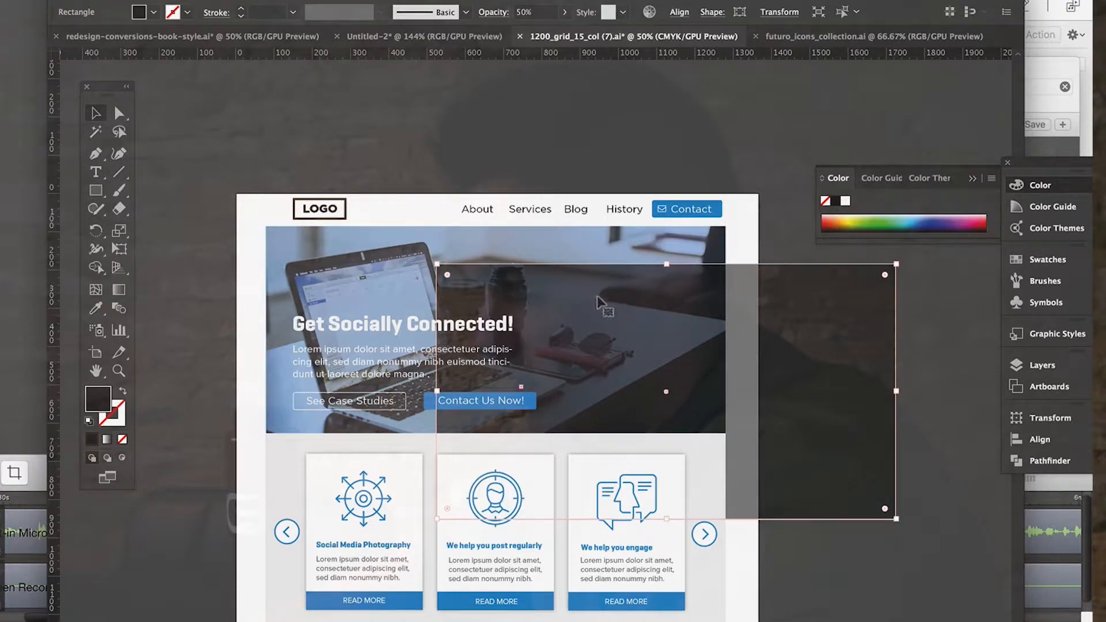
pyautogui.moveTo(362, 267); pyautogui.dragTo(384, 263)
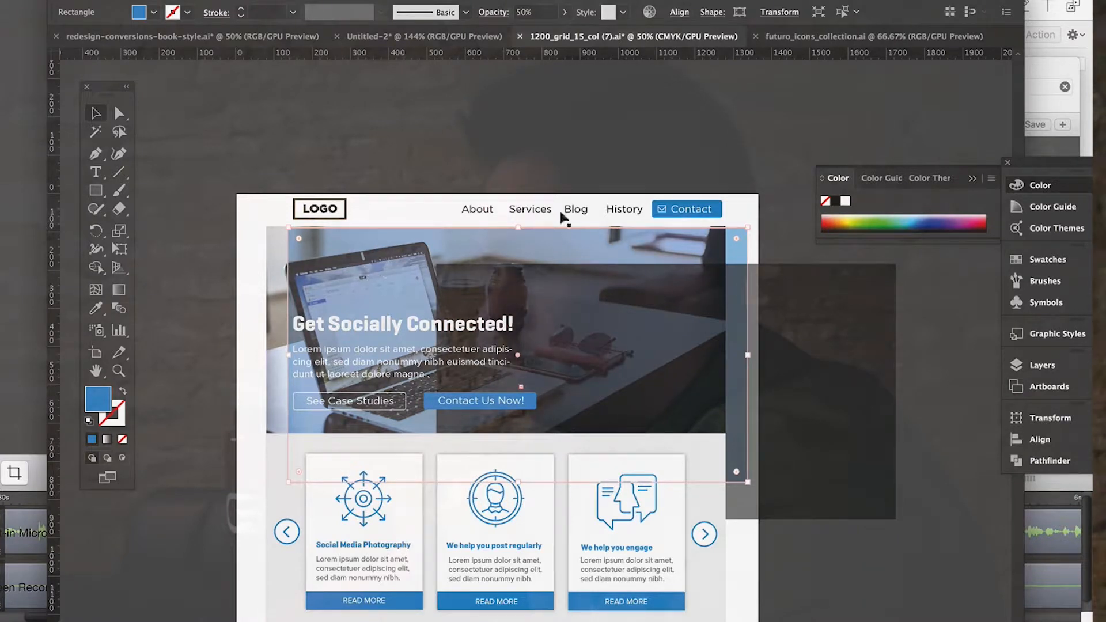
pyautogui.keyDown('shift'); pyautogui.click(825, 351); pyautogui.keyUp('shift')
pyautogui.press('a')
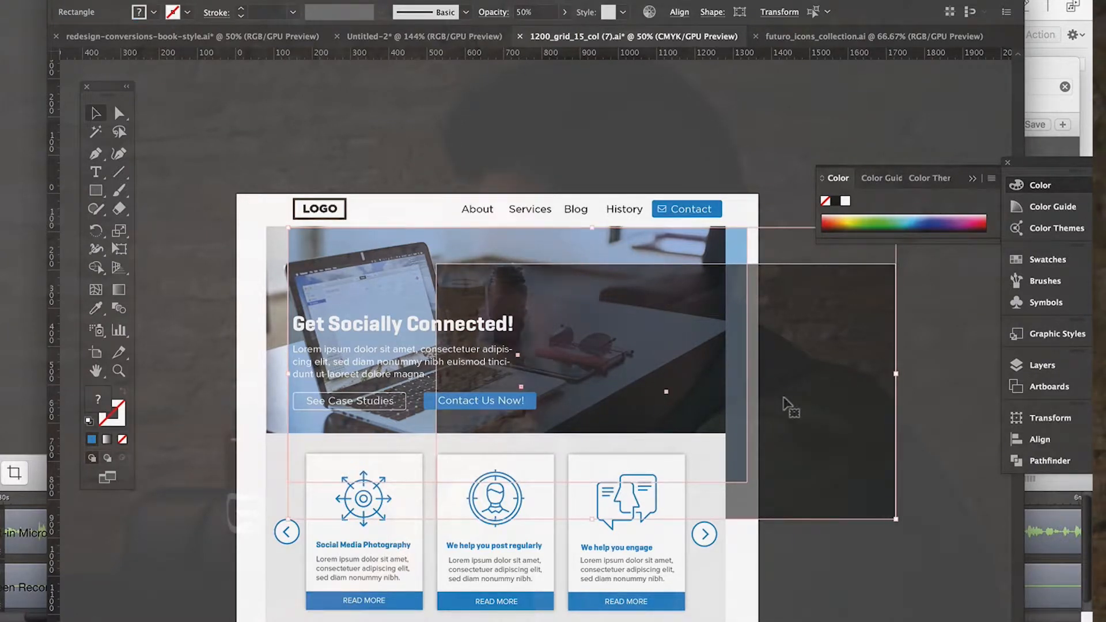
pyautogui.press('super+z')
pyautogui.press('super+z')
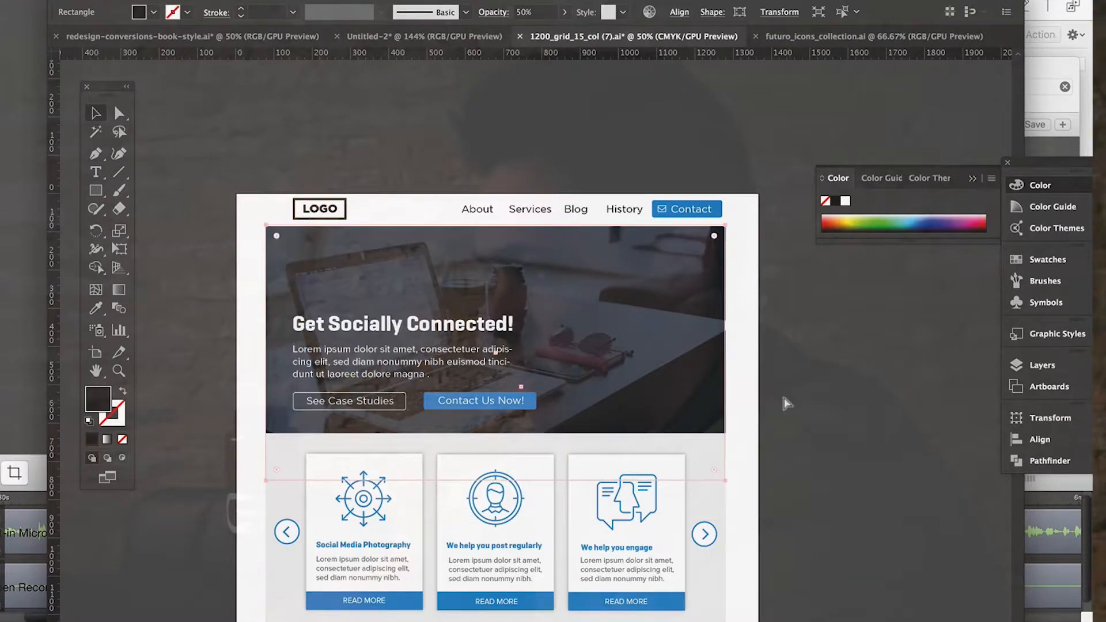
pyautogui.click(790, 428)
pyautogui.scroll(-12, 790, 428)
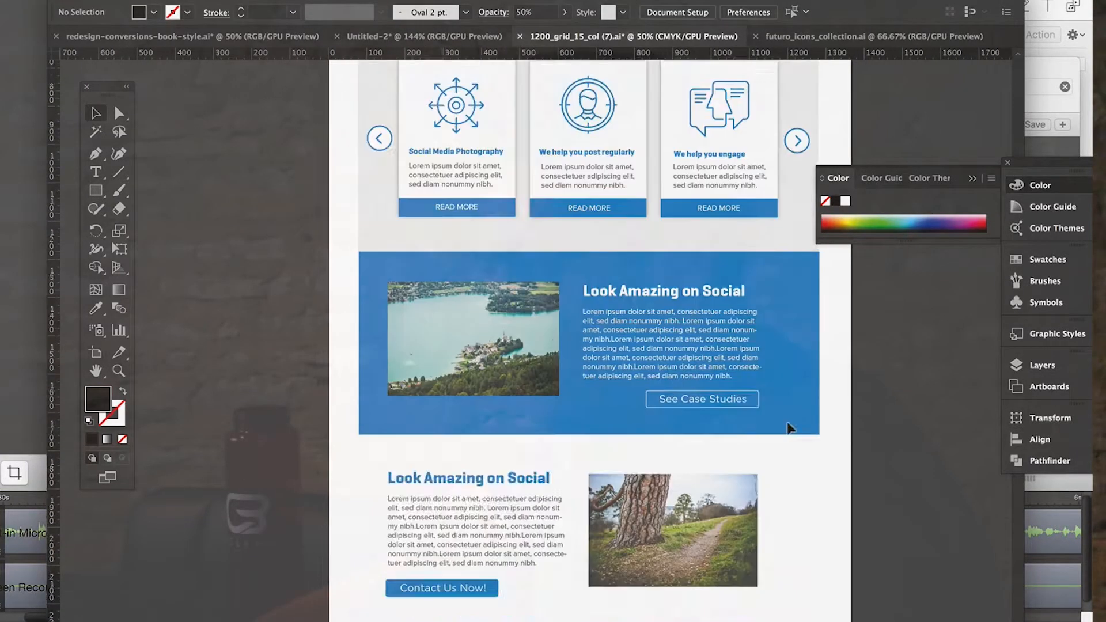
pyautogui.press('super+v')
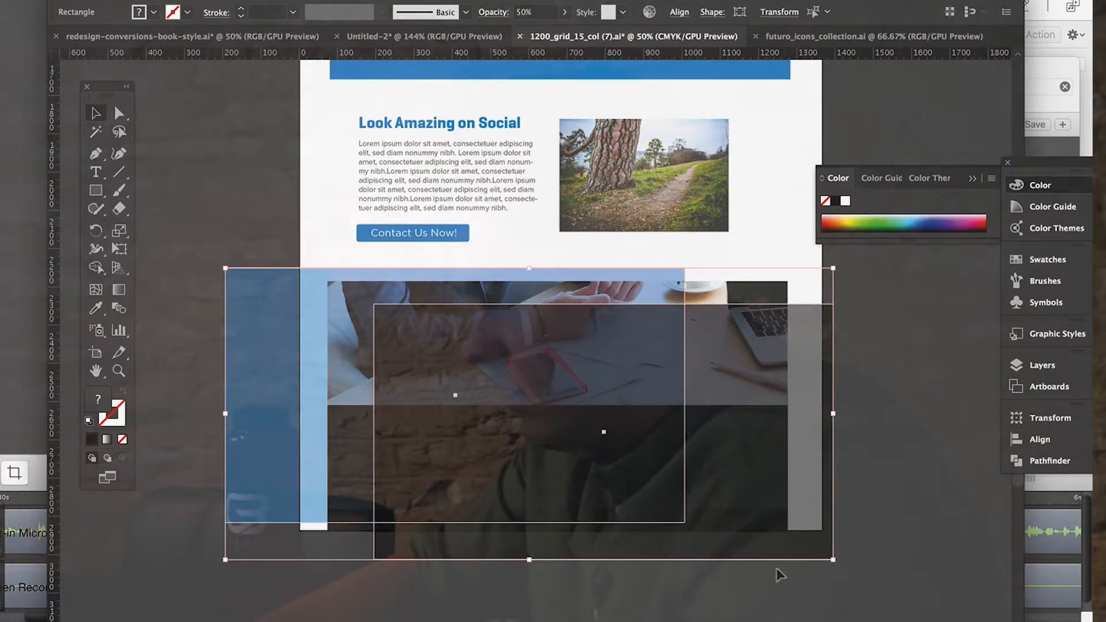
# Align the pasted blue and dark overlays with the office photo's upper left corner, and shorten both to the photo's height.
pyautogui.click(781, 575)
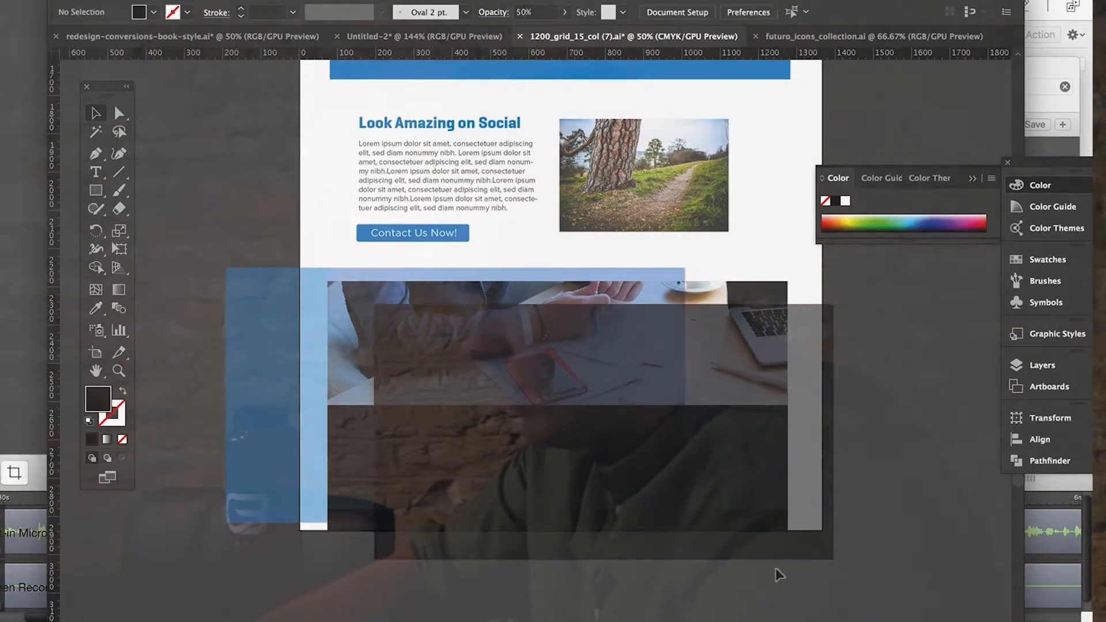
pyautogui.click(337, 444)
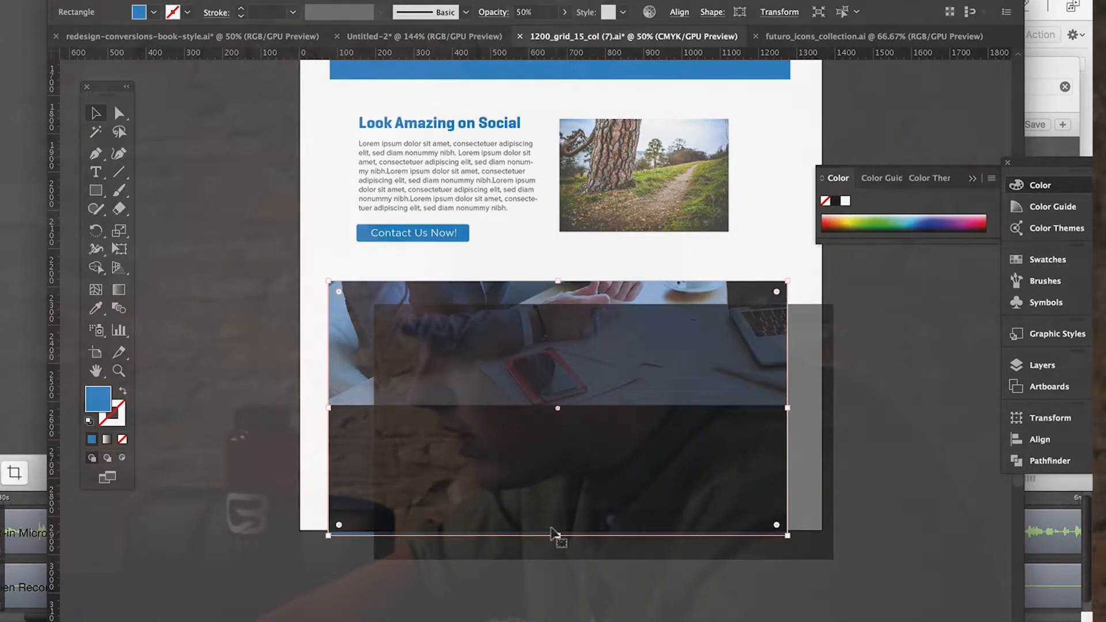
pyautogui.moveTo(556, 535); pyautogui.dragTo(528, 406)
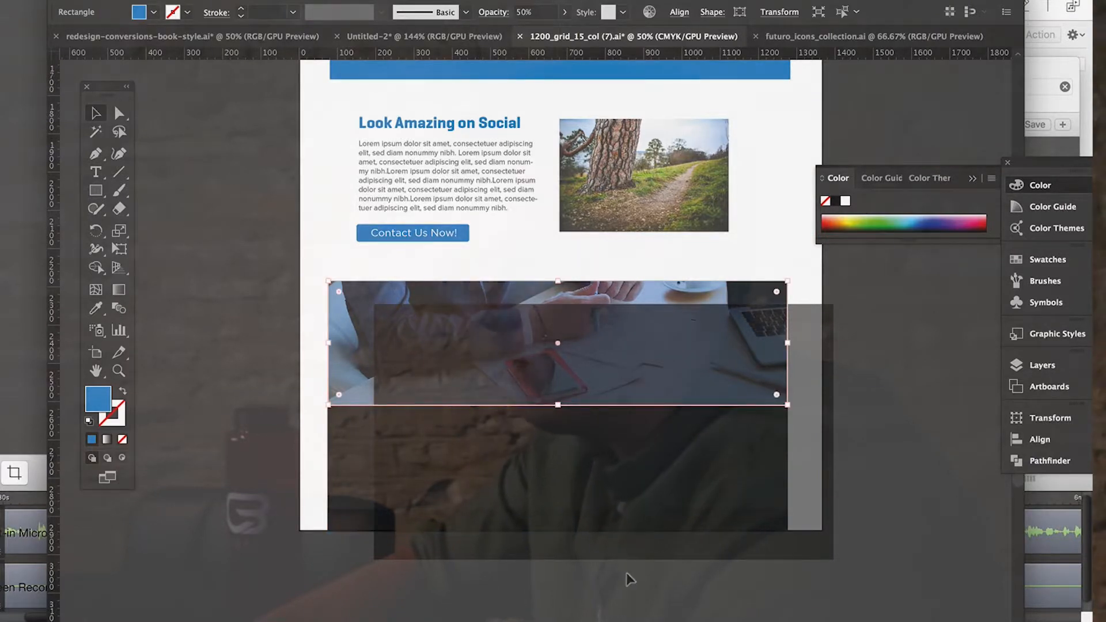
pyautogui.click(649, 468)
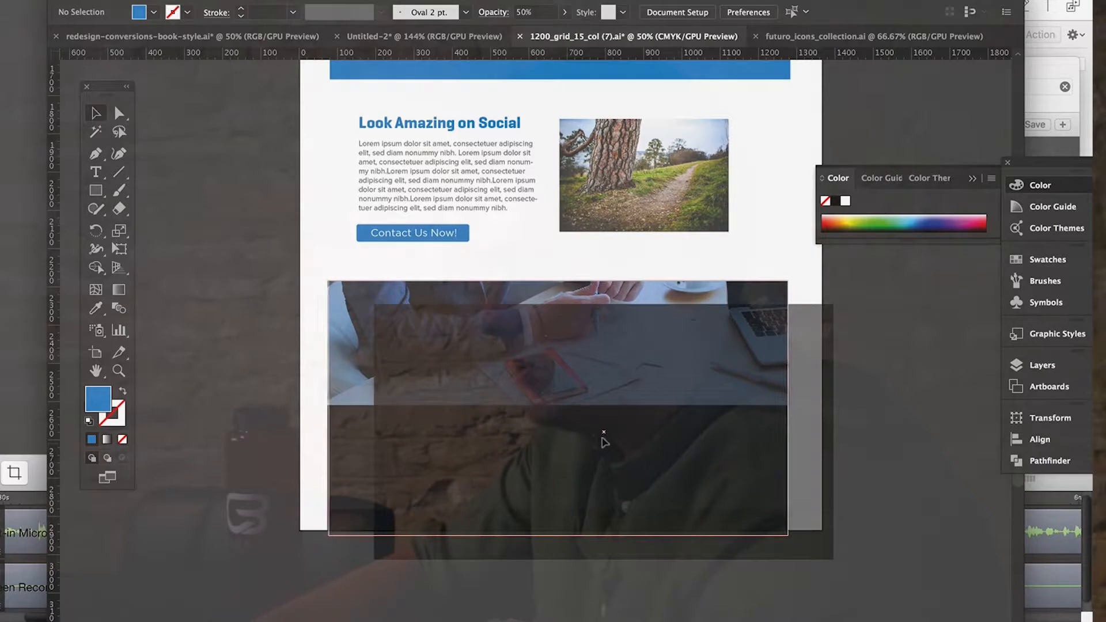
pyautogui.click(622, 514)
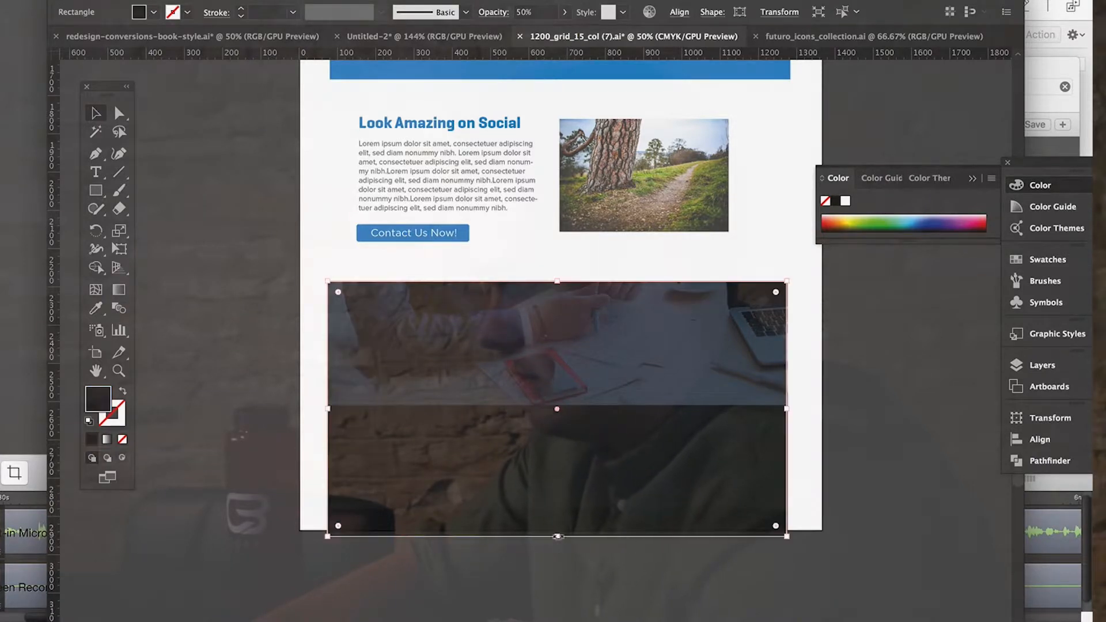
pyautogui.moveTo(556, 536); pyautogui.dragTo(538, 405)
# Compare the tinted office photo banner and footer with the hero banner and the rest of the page.
pyautogui.scroll(4, 596, 549)
pyautogui.scroll(3, 565, 327)
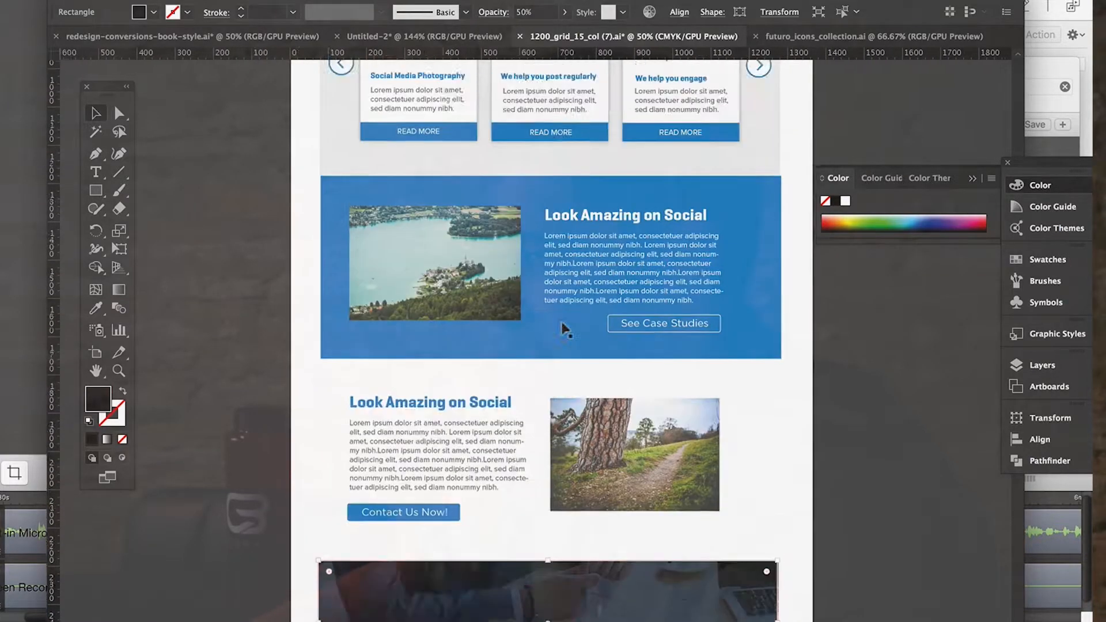
pyautogui.scroll(-7, 516, 89)
pyautogui.scroll(-2, 514, 90)
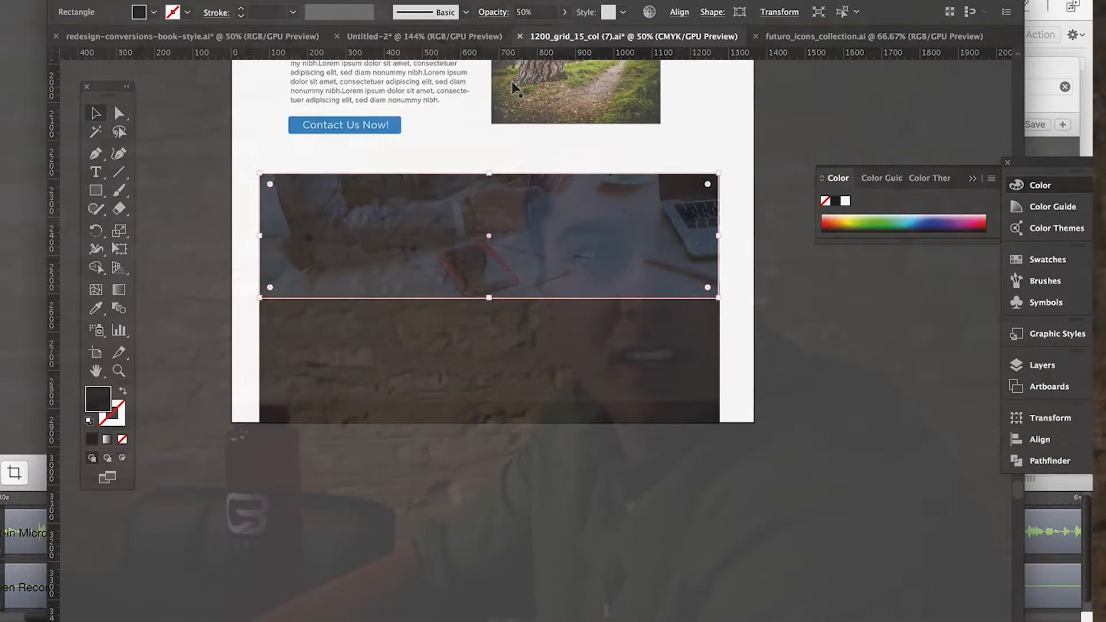
pyautogui.scroll(5, 526, 235)
pyautogui.scroll(7, 542, 284)
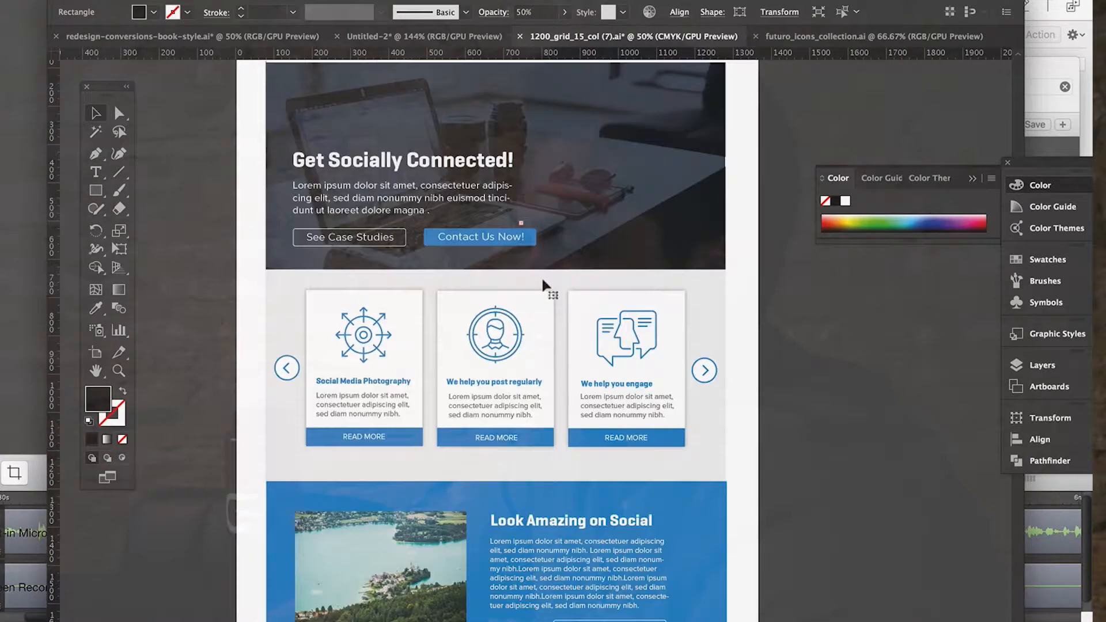
pyautogui.scroll(-1, 493, 413)
pyautogui.scroll(-10, 491, 407)
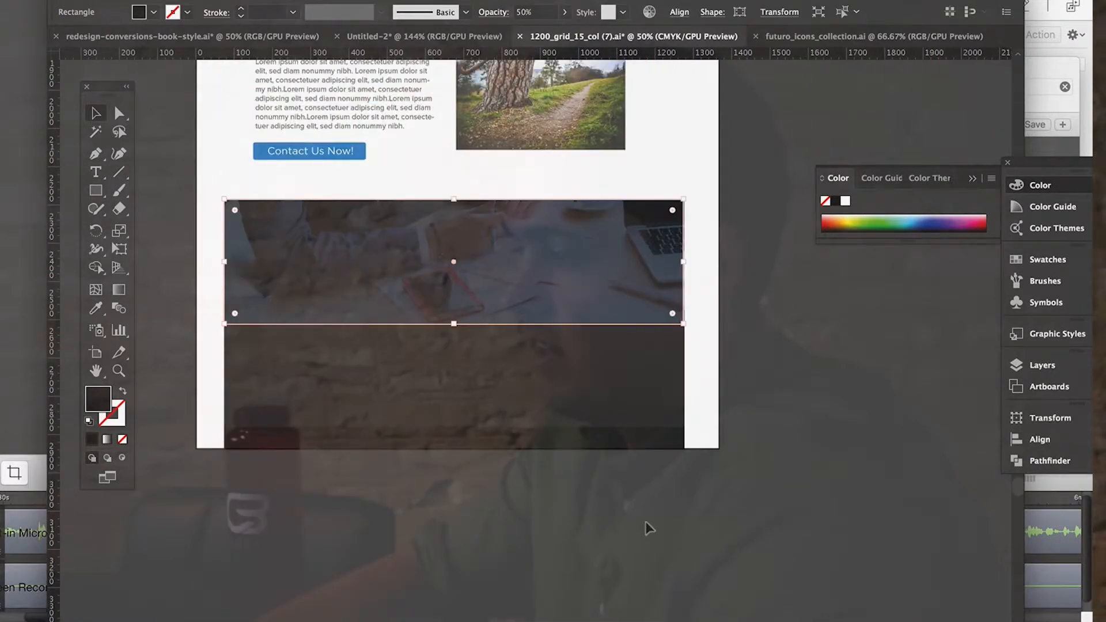
pyautogui.click(646, 524)
pyautogui.scroll(3, 646, 524)
pyautogui.hscroll(-3, 650, 529)
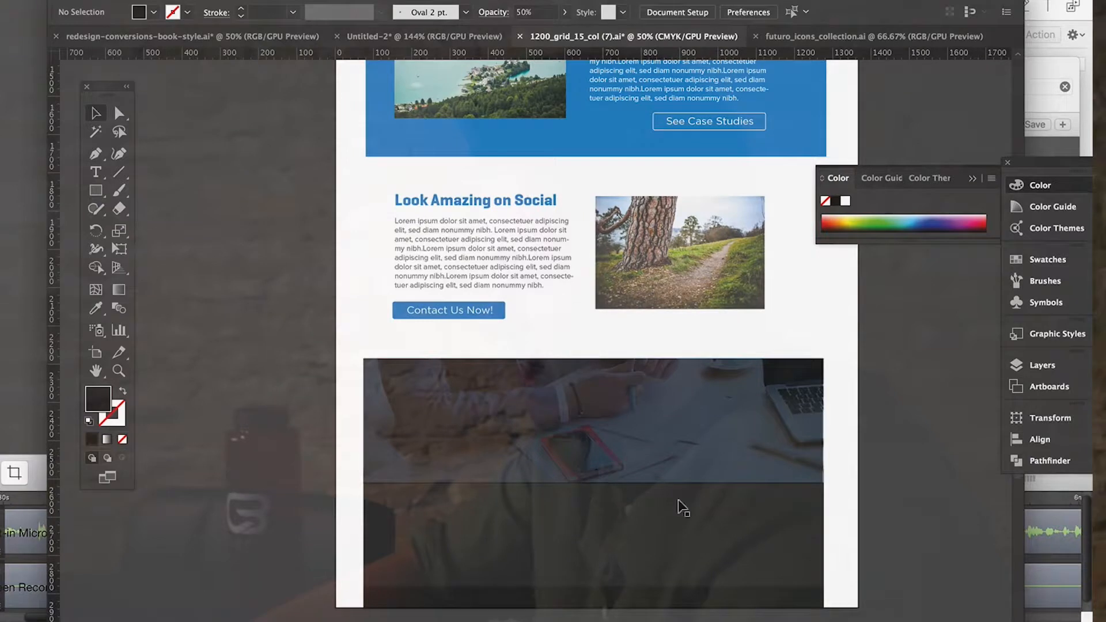
pyautogui.scroll(16, 593, 345)
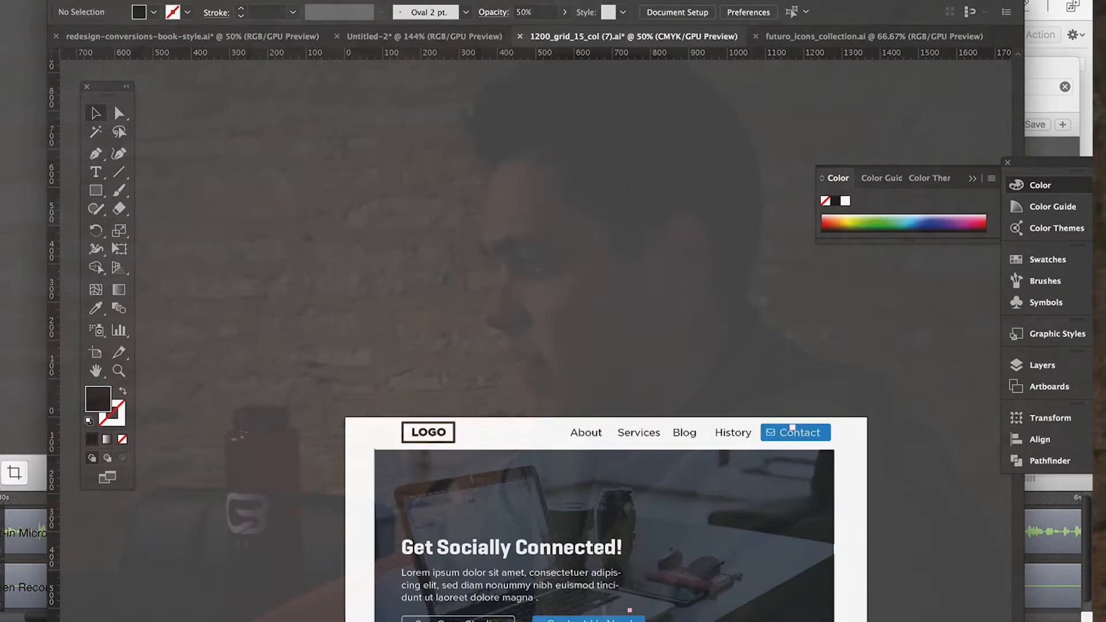
pyautogui.scroll(-4, 593, 345)
pyautogui.scroll(-15, 563, 406)
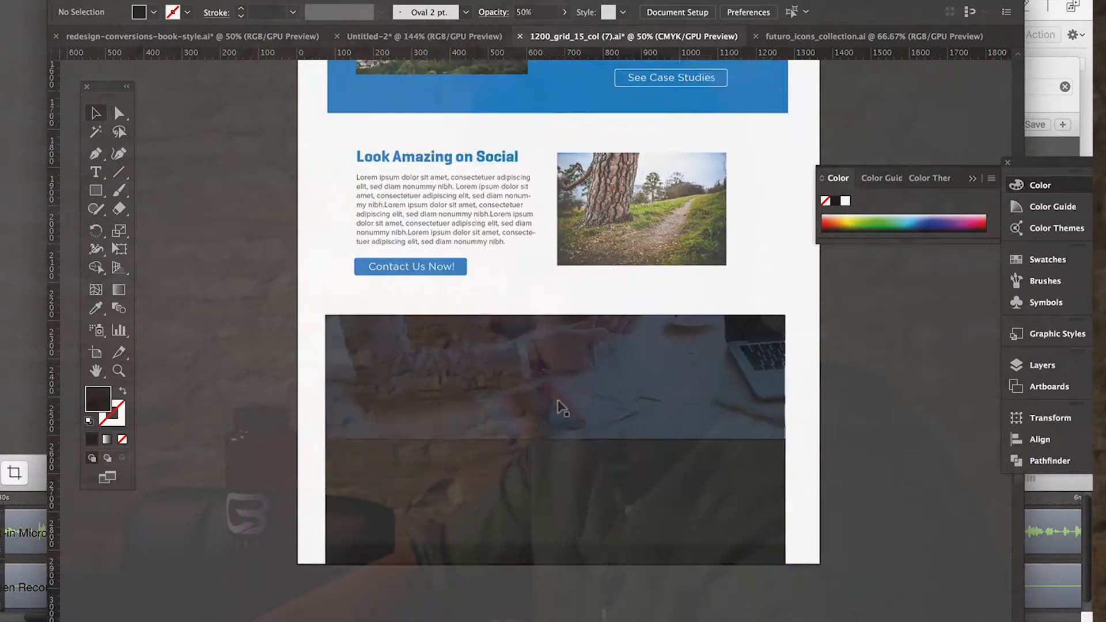
pyautogui.scroll(20, 535, 388)
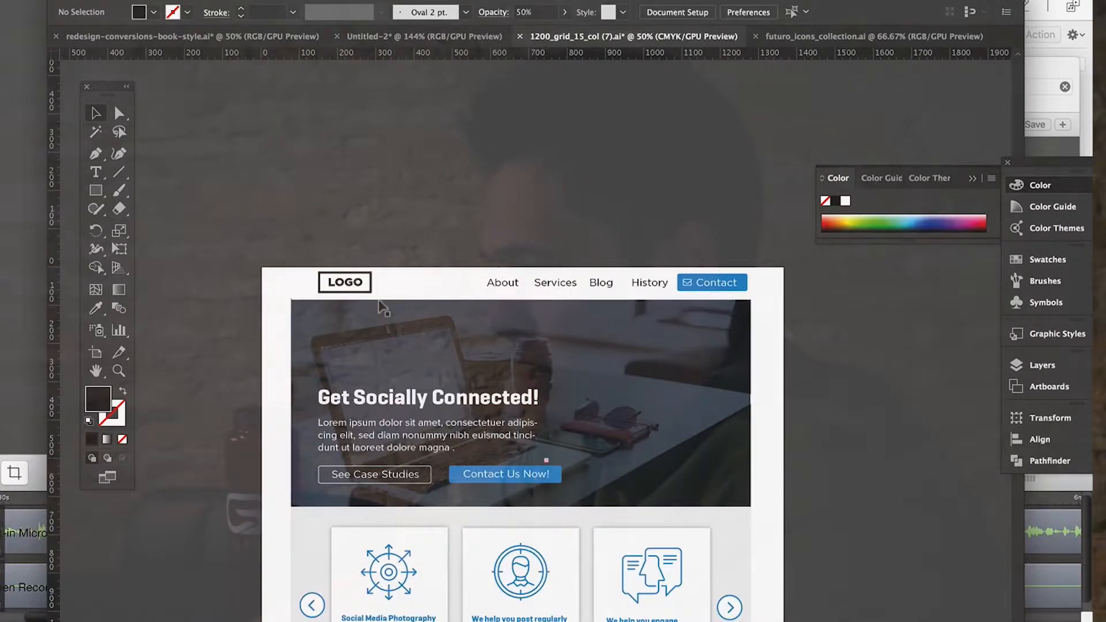
pyautogui.click(366, 284)
pyautogui.scroll(-16, 574, 455)
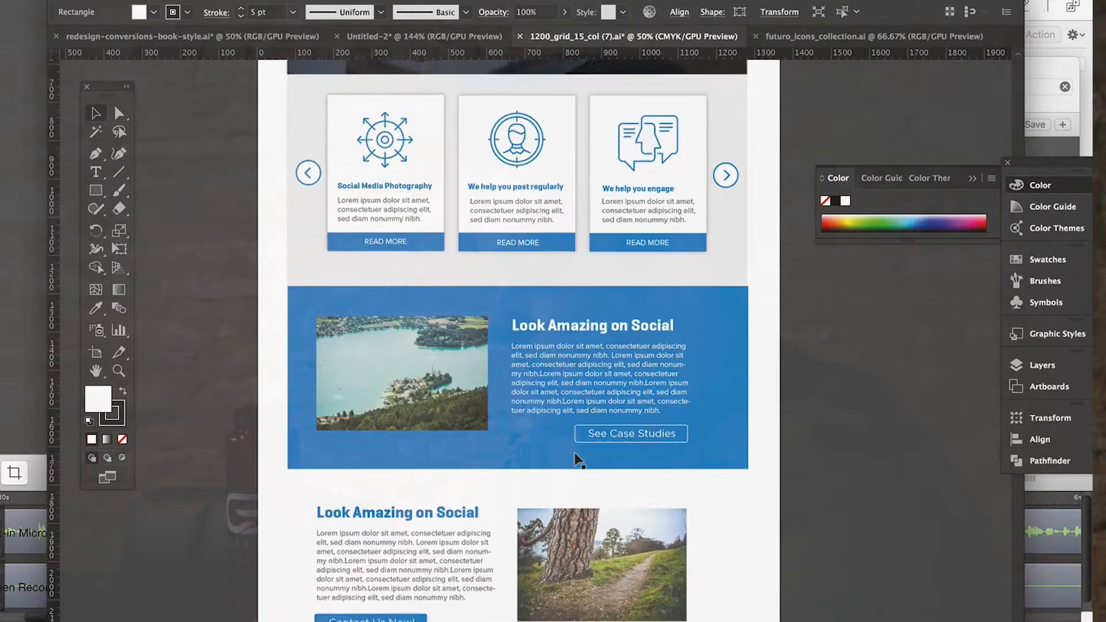
pyautogui.scroll(-4, 574, 455)
pyautogui.scroll(3, 511, 352)
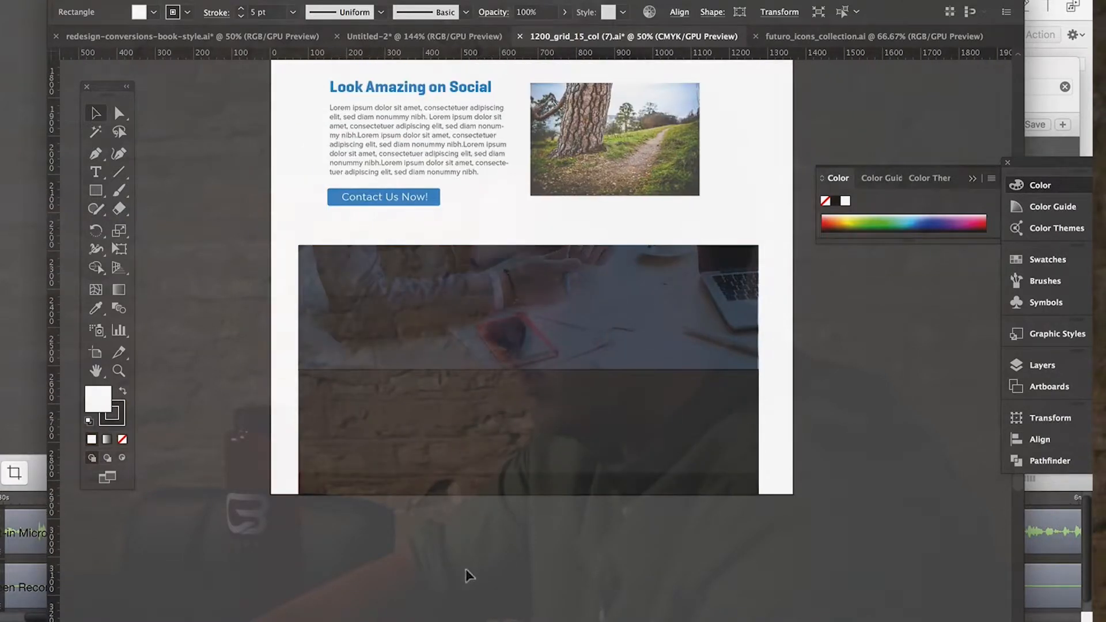
# Extend the artboard's lower edge very slightly so it meets the bottom of the footer strip.
pyautogui.click(600, 438)
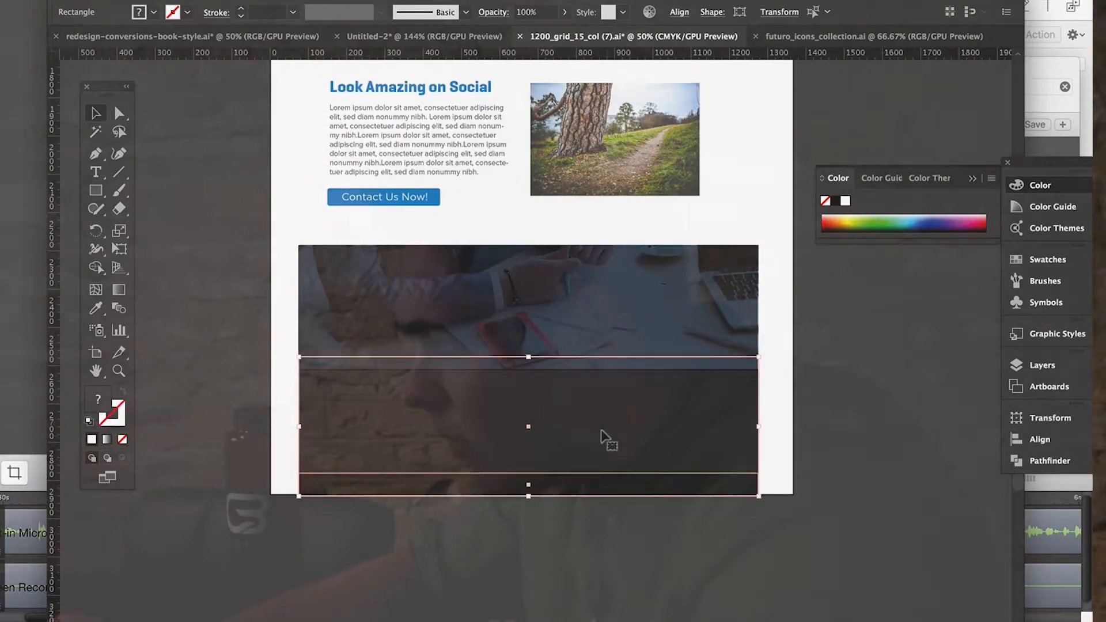
pyautogui.click(570, 507)
pyautogui.click(120, 1)
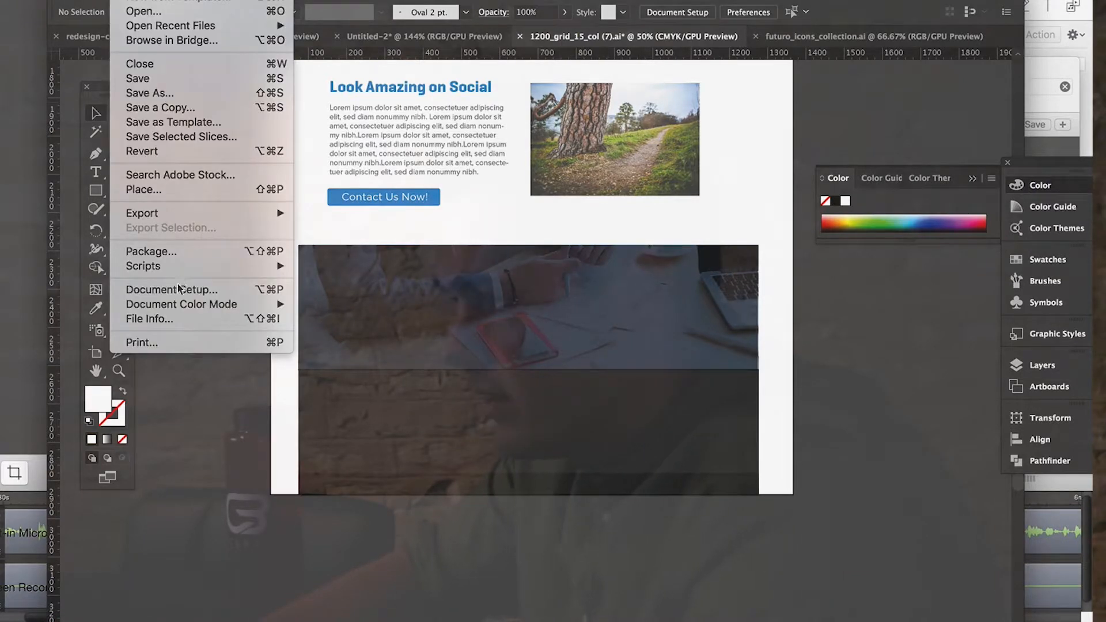
pyautogui.click(173, 290)
pyautogui.click(316, 106)
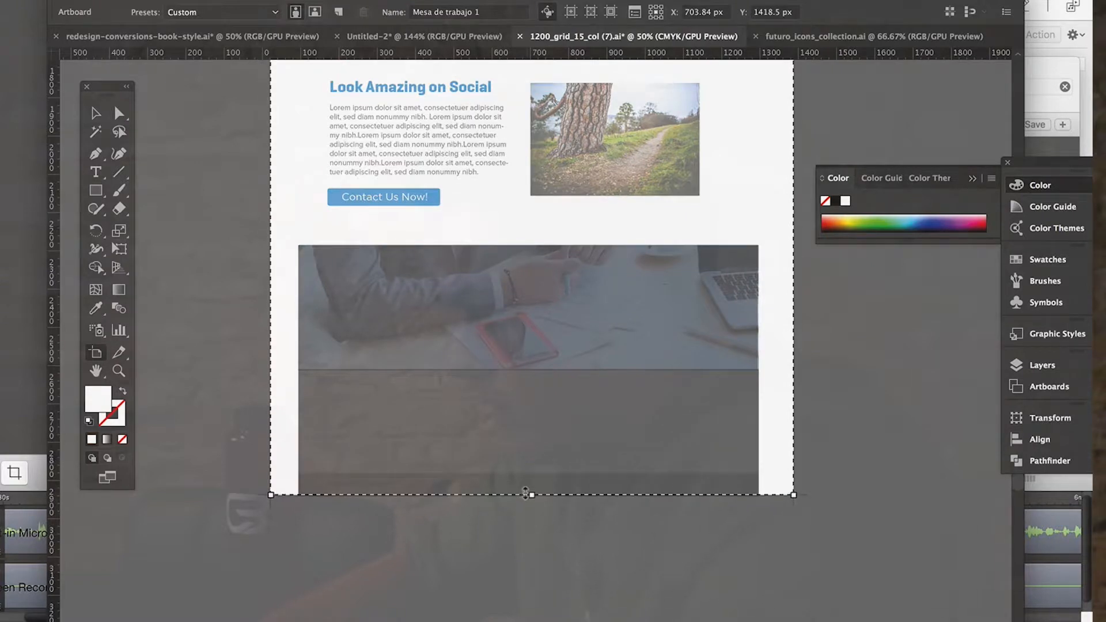
pyautogui.moveTo(524, 494); pyautogui.dragTo(525, 494)
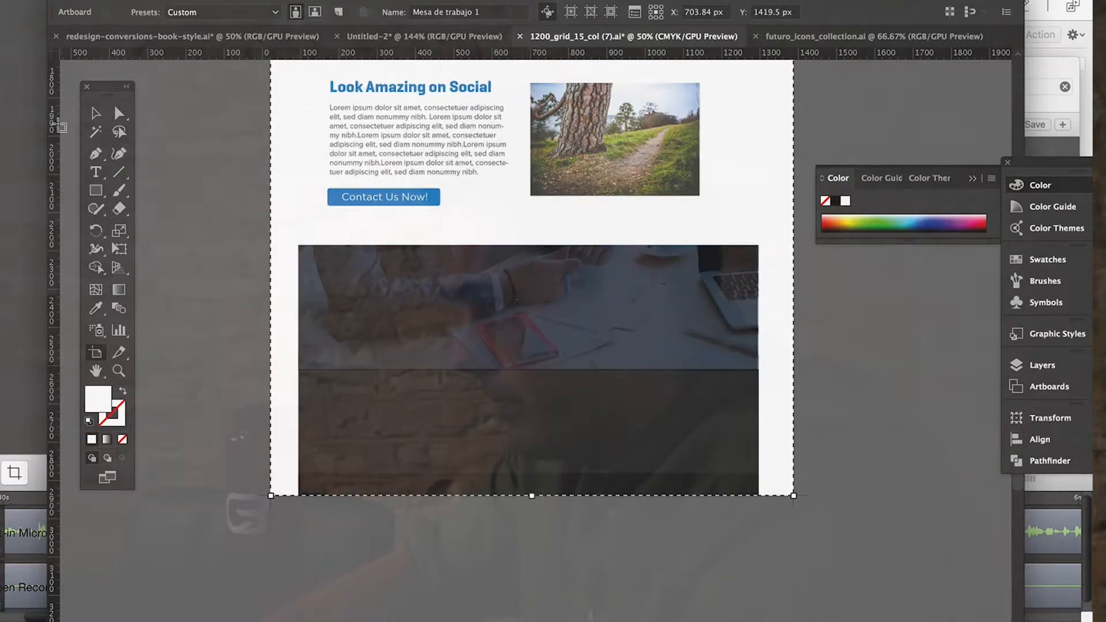
pyautogui.click(96, 115)
# Align the dark overlay's lower edge with the bottom of the lower office photo.
pyautogui.hscroll(-3, 238, 340)
pyautogui.scroll(1, 237, 340)
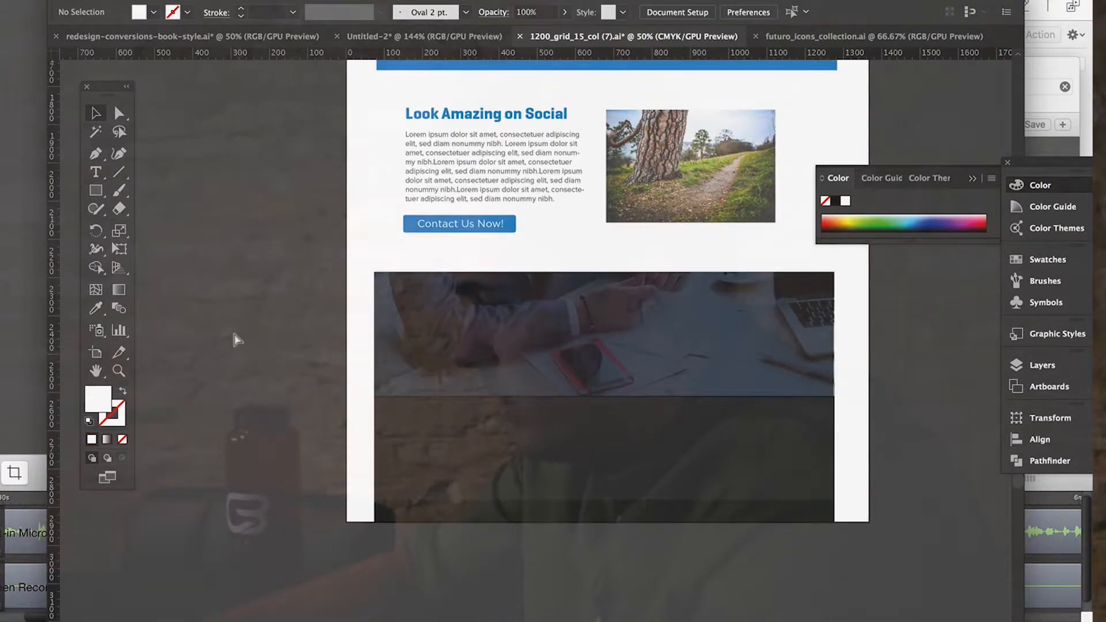
pyautogui.press('super+equal')
pyautogui.press('super+equal')
pyautogui.press('super+equal')
pyautogui.hscroll(-4, 238, 340)
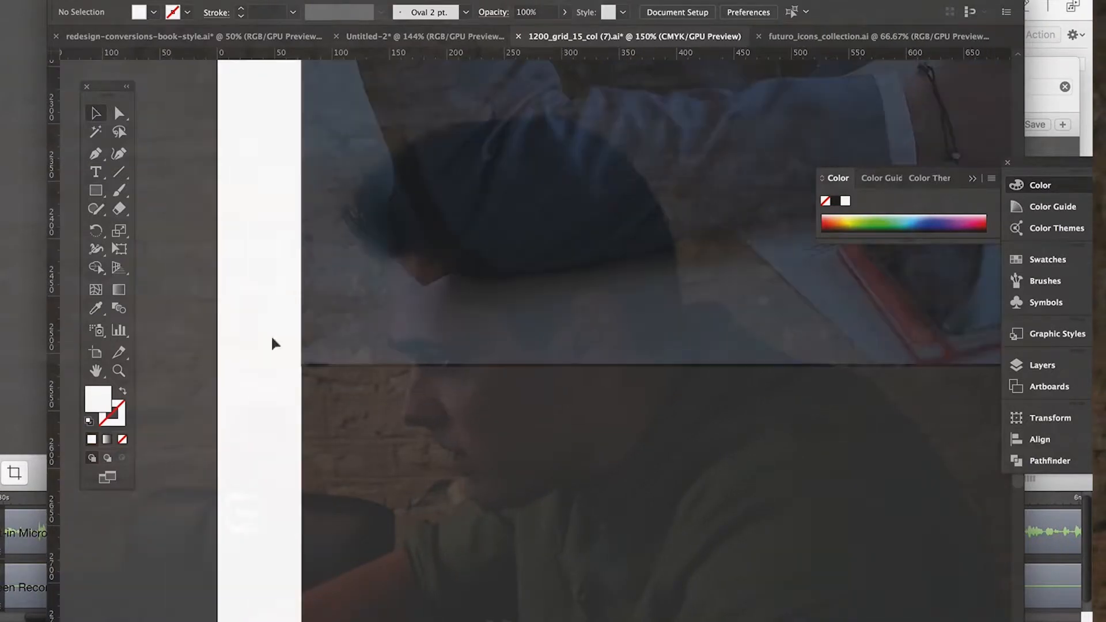
pyautogui.click(395, 330)
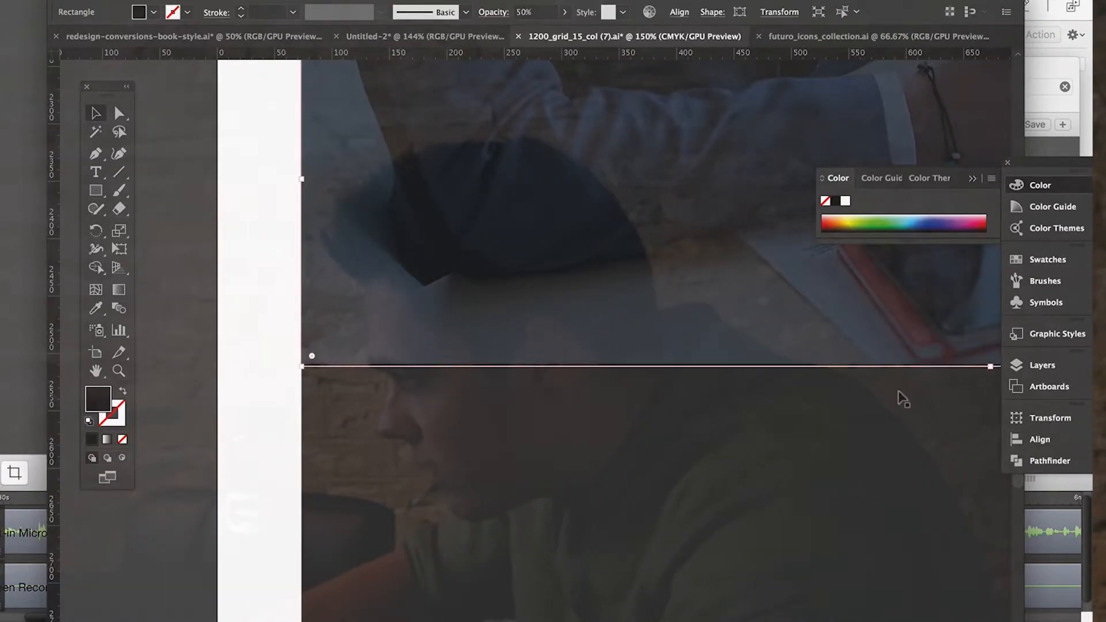
pyautogui.hscroll(4, 903, 398)
pyautogui.moveTo(839, 365); pyautogui.dragTo(834, 362)
pyautogui.hscroll(8, 797, 427)
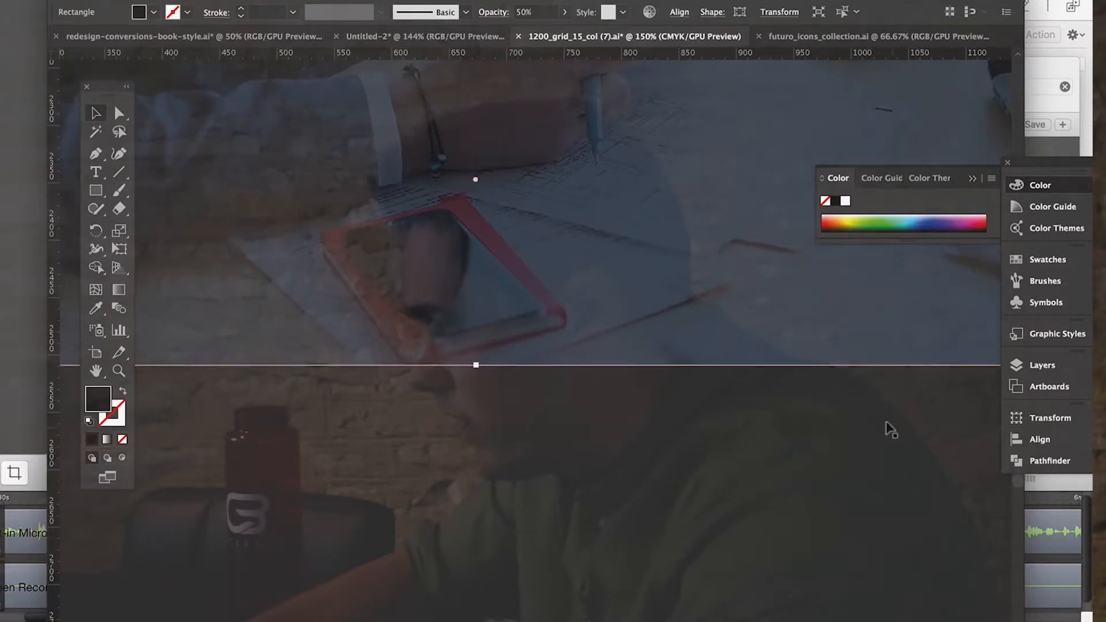
# Fit the dark overlay's right edge to the right side of the lower office photo.
pyautogui.hscroll(6, 944, 455)
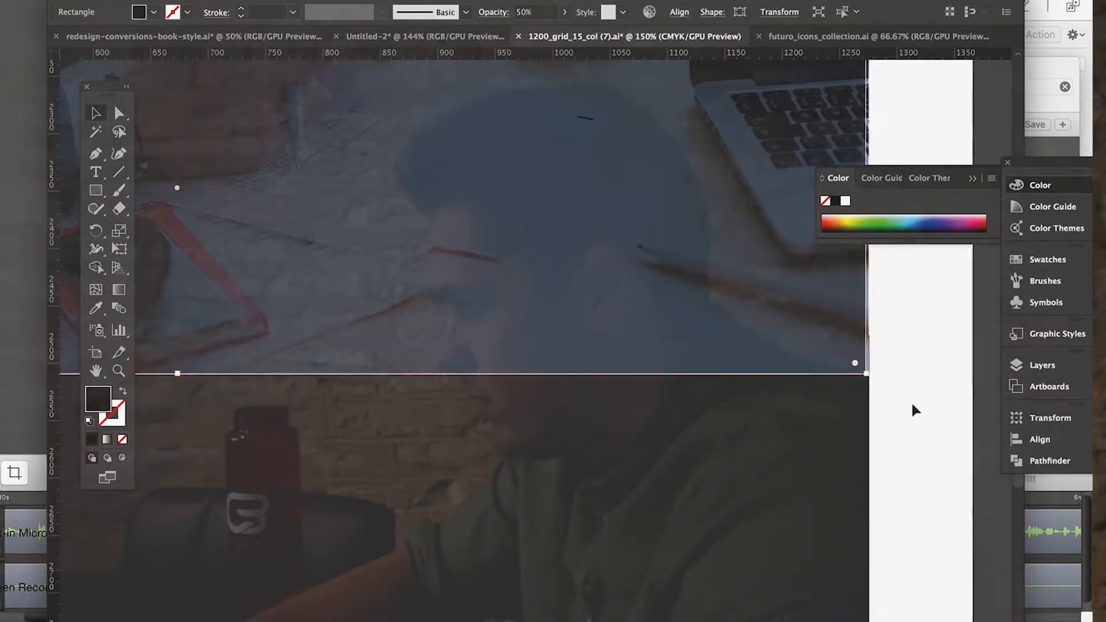
pyautogui.scroll(4, 911, 404)
pyautogui.hscroll(1, 911, 404)
pyautogui.moveTo(827, 364); pyautogui.dragTo(834, 364)
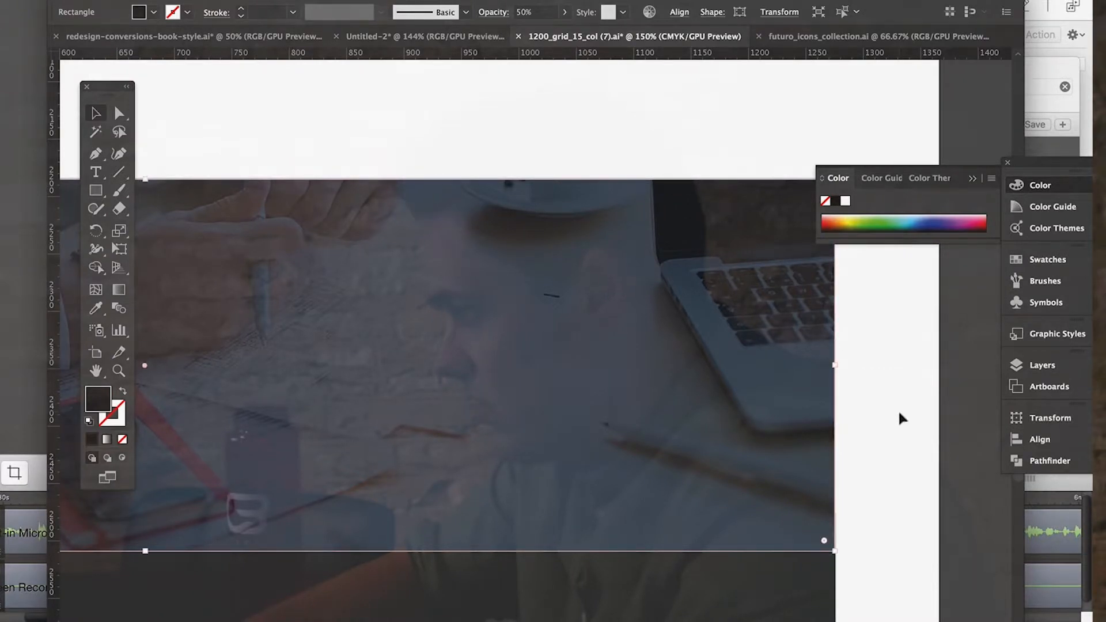
pyautogui.click(958, 443)
# Copy the hero banner's See Case Studies and Contact Us Now! buttons and paste them side by side, centred over the lower office photo.
pyautogui.hotkey('ctrl', '1')
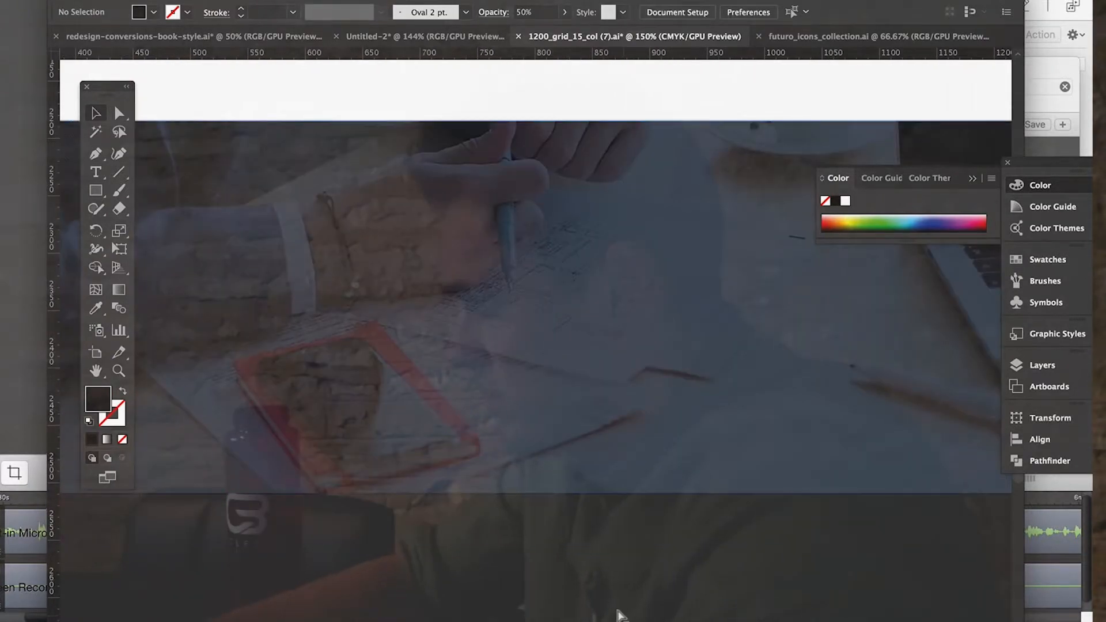
pyautogui.hotkey('ctrl', '-')
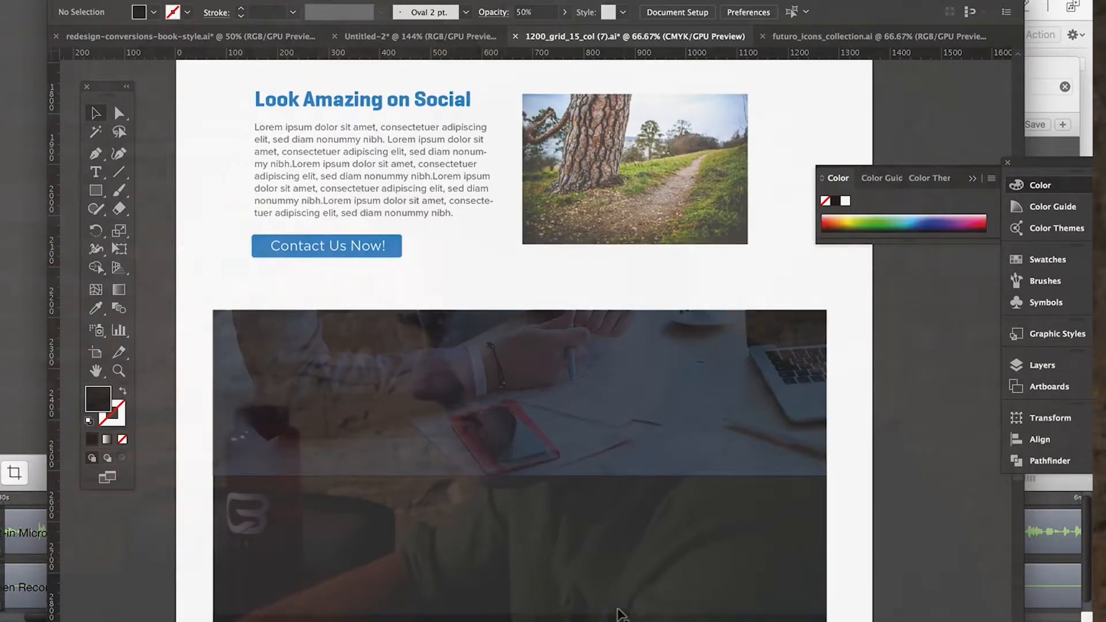
pyautogui.scroll(-5, 521, 464)
pyautogui.scroll(3, 526, 448)
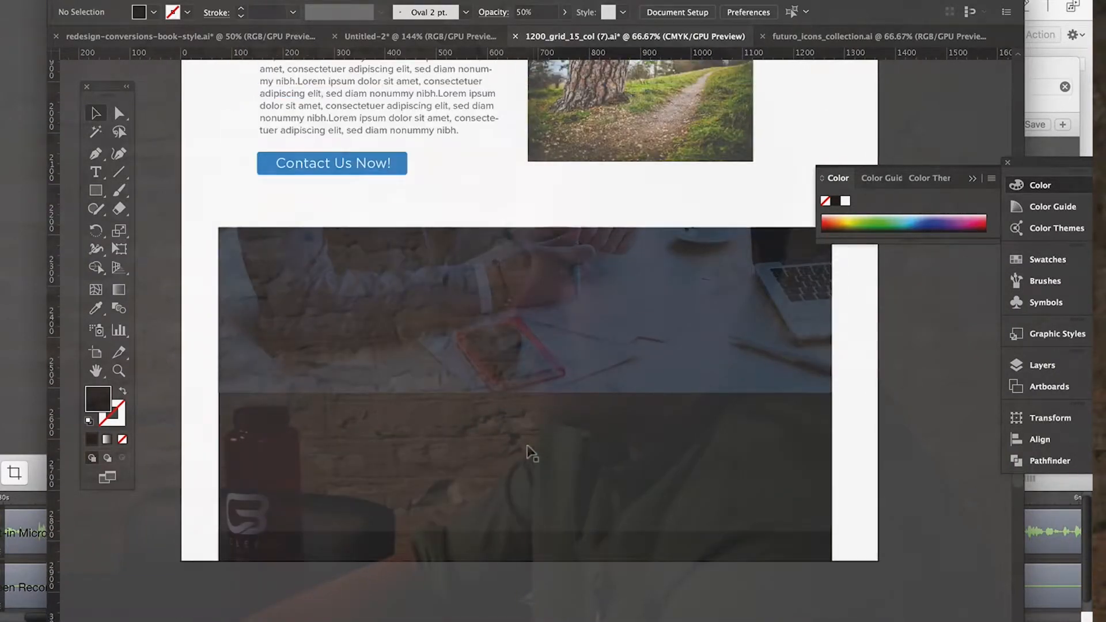
pyautogui.scroll(15, 531, 453)
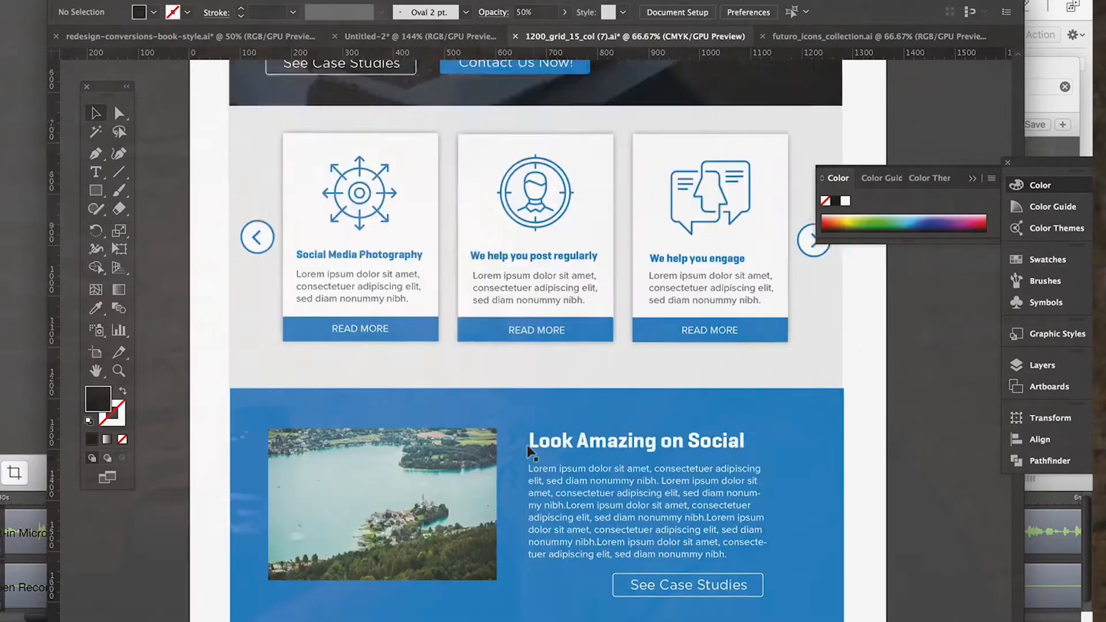
pyautogui.scroll(5, 529, 451)
pyautogui.click(473, 291)
pyautogui.keyDown('shift'); pyautogui.click(455, 278); pyautogui.keyUp('shift')
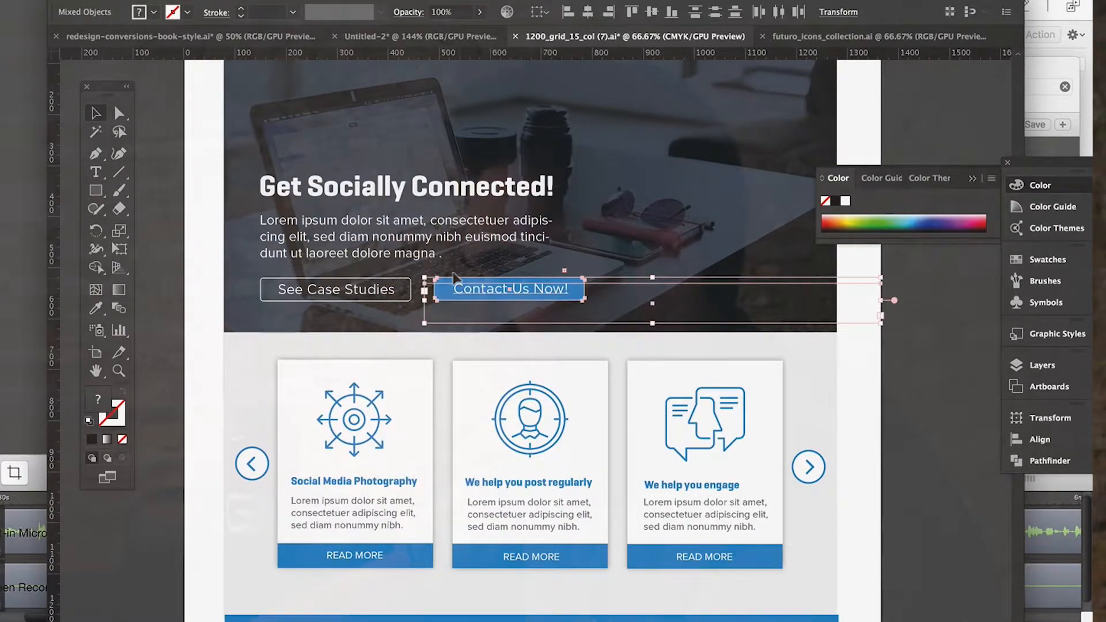
pyautogui.keyDown('shift'); pyautogui.click(343, 288); pyautogui.keyUp('shift')
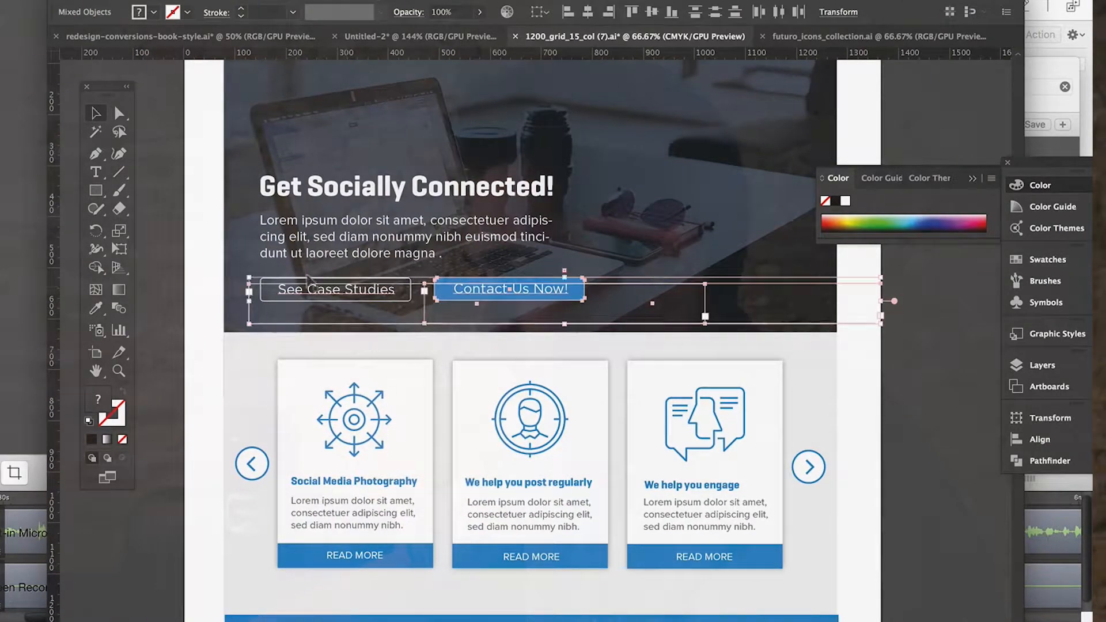
pyautogui.keyDown('shift'); pyautogui.click(257, 294); pyautogui.keyUp('shift')
pyautogui.keyDown('shift'); pyautogui.click(254, 291); pyautogui.keyUp('shift')
pyautogui.scroll(-10, 383, 357)
pyautogui.scroll(-2, 388, 357)
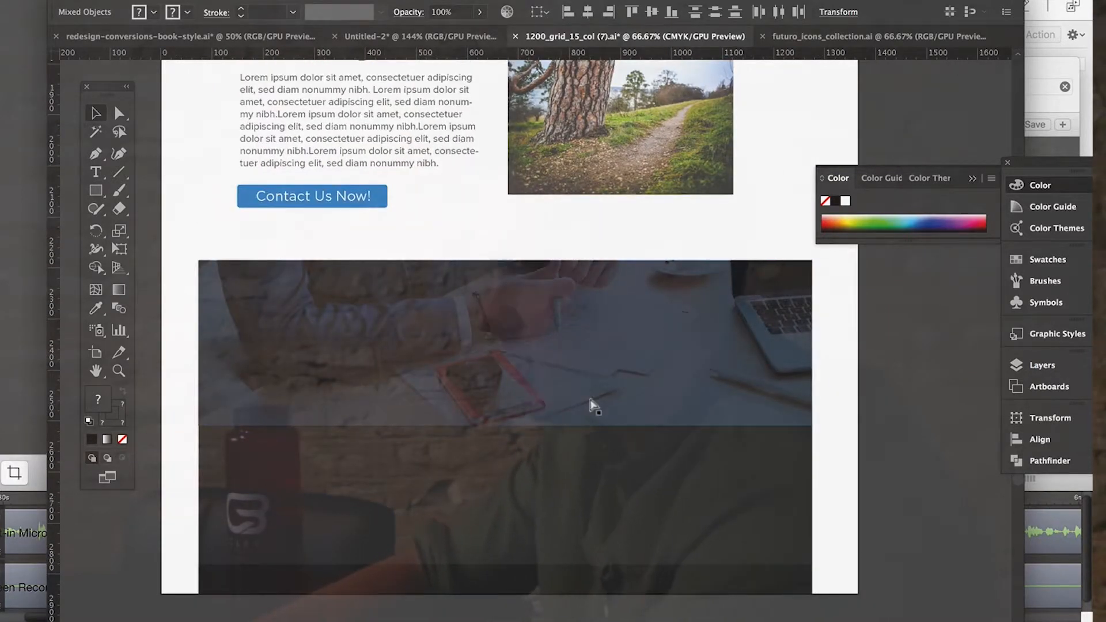
pyautogui.hotkey('ctrl', 'v')
pyautogui.moveTo(486, 406); pyautogui.dragTo(590, 373)
pyautogui.click(903, 503)
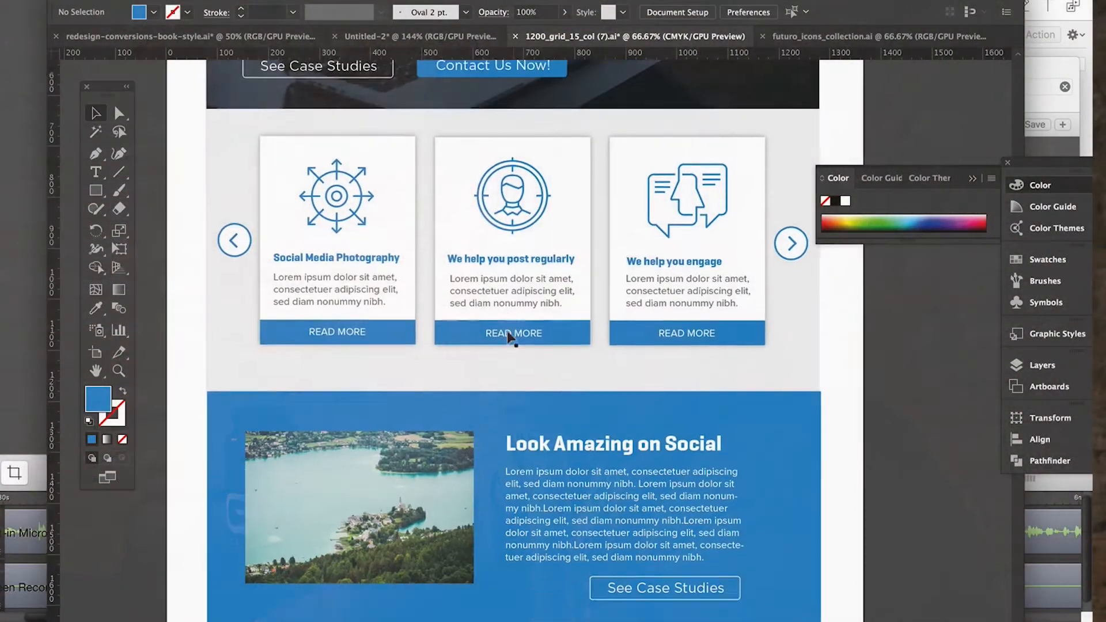
# Copy the hero heading "Get Socially Connected!" and place the copy above the two buttons on the lower photo banner.
pyautogui.scroll(-3, 510, 334)
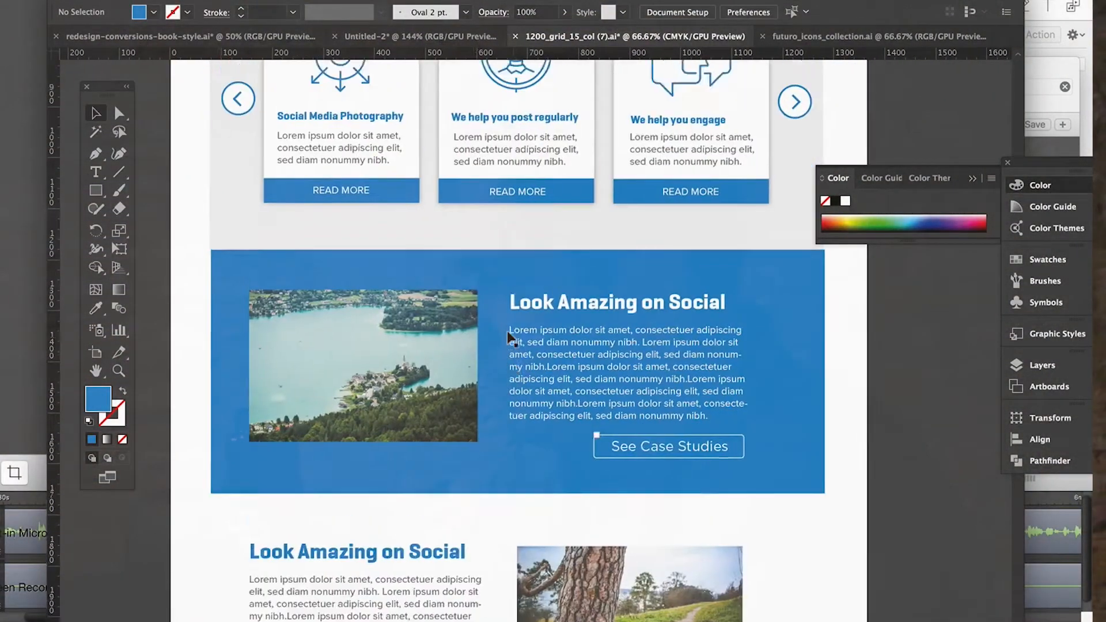
pyautogui.scroll(8, 511, 338)
pyautogui.click(423, 266)
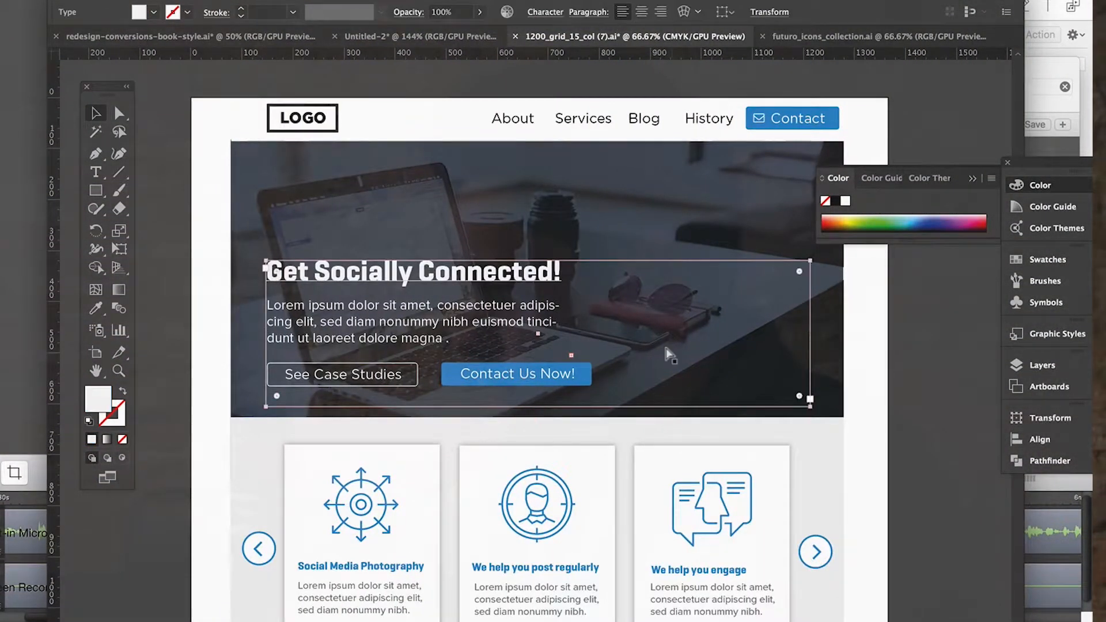
pyautogui.scroll(-15, 668, 351)
pyautogui.scroll(3, 668, 354)
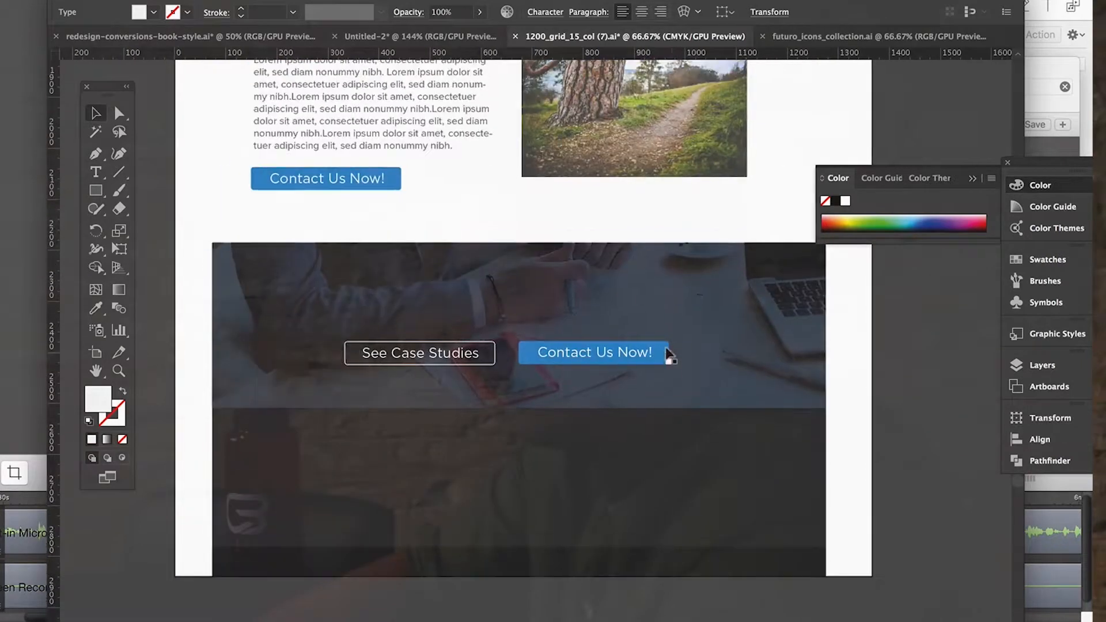
pyautogui.write('Get Socially Connected!')
pyautogui.moveTo(469, 355); pyautogui.dragTo(571, 310)
# Replace the copied heading's text with "You need to be where the action is happening".
pyautogui.press('t')
pyautogui.moveTo(672, 309); pyautogui.dragTo(311, 234)
pyautogui.write('You need')
pyautogui.write(' p')
pyautogui.press('BackSpace')
pyautogui.write('to be')
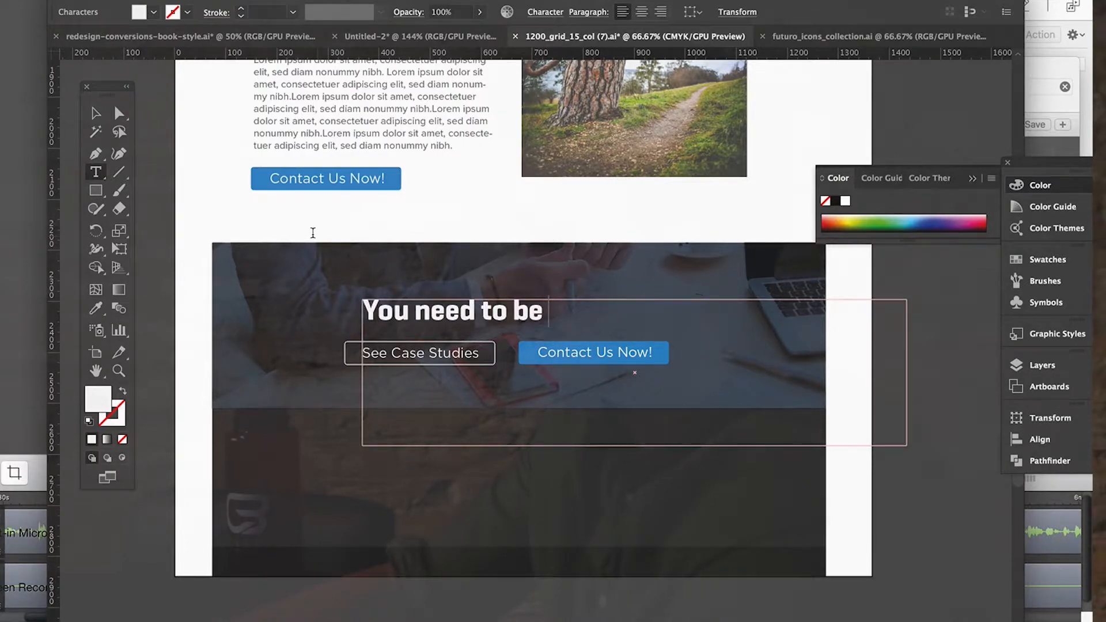
pyautogui.write(' where the ac')
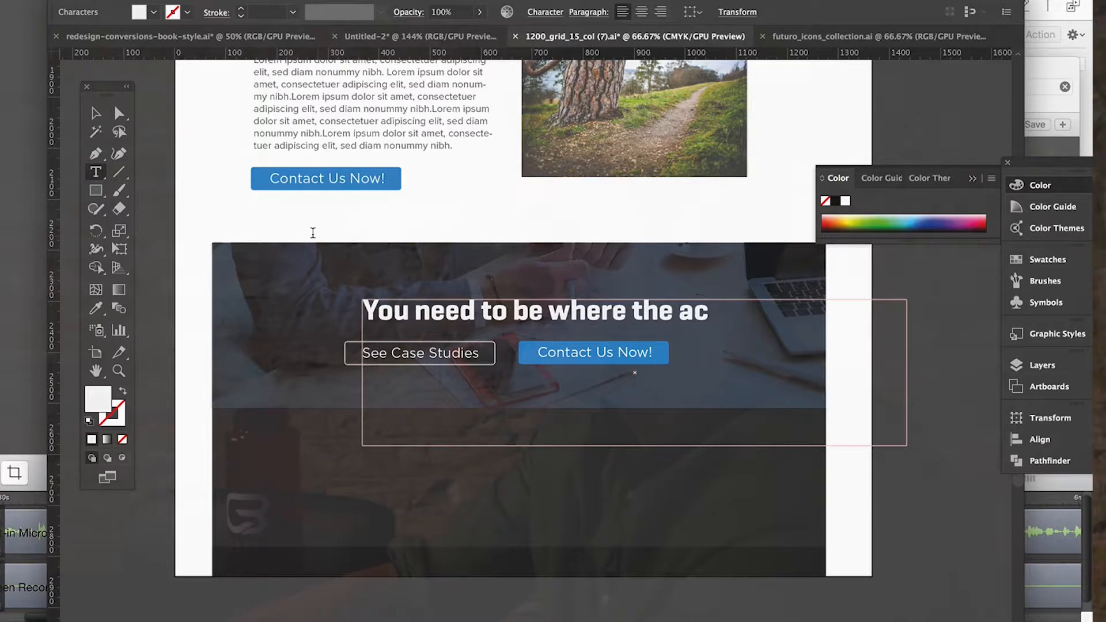
pyautogui.write('tion is h')
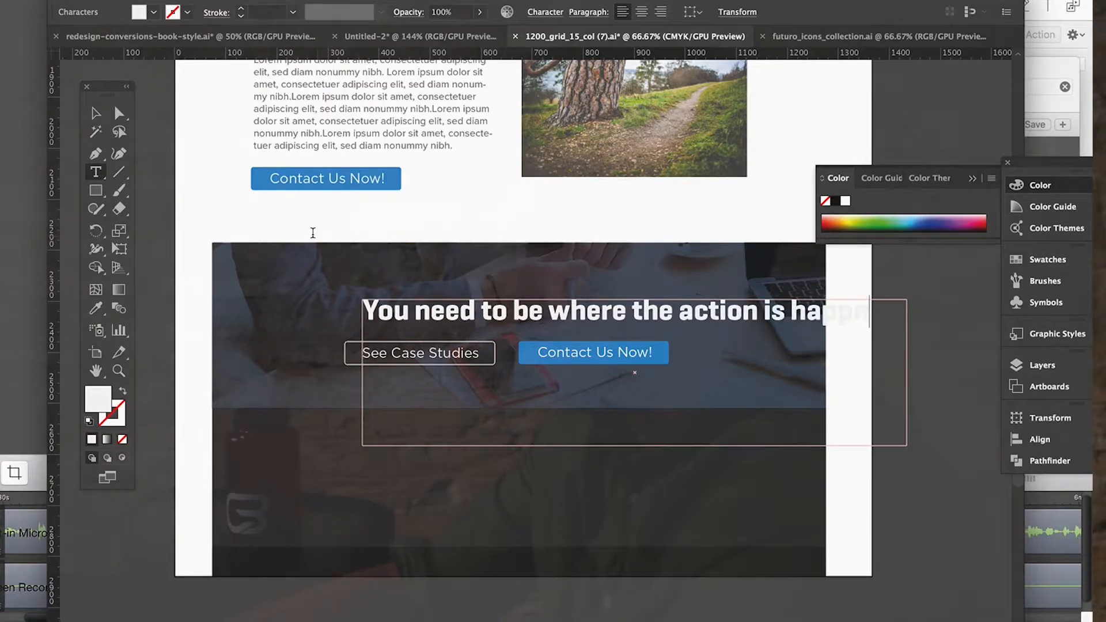
pyautogui.write('appen')
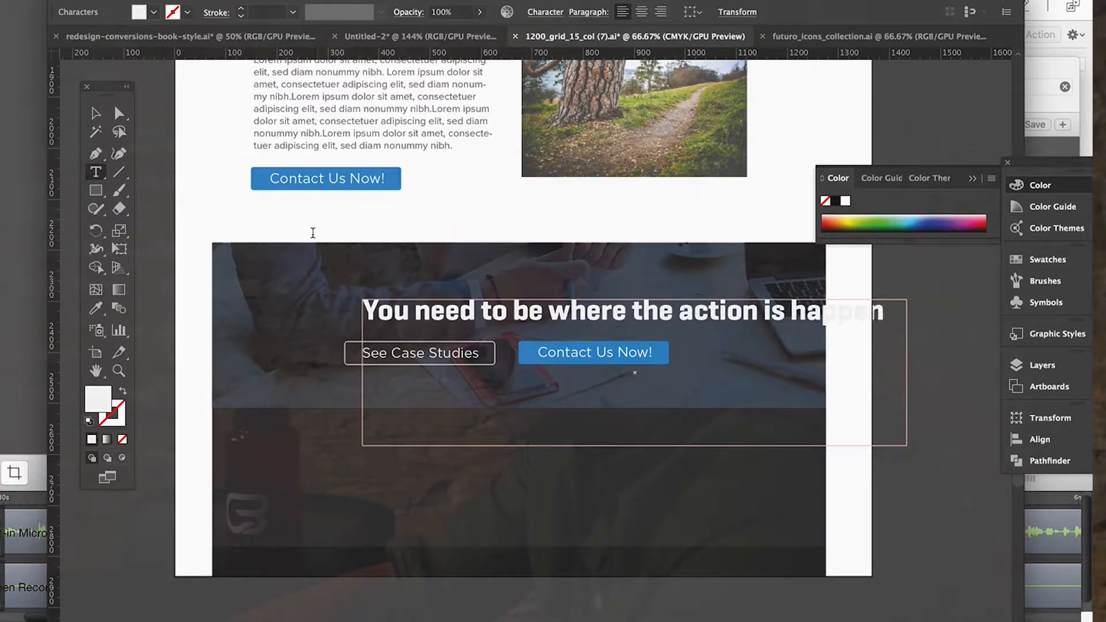
pyautogui.write('ing')
# Shorten the beginning of the lower banner's heading so it reads "Be where the action is happening!".
pyautogui.click(520, 324)
pyautogui.press('BackSpace')
pyautogui.press('BackSpace')
pyautogui.press('BackSpace')
pyautogui.press('BackSpace')
pyautogui.press('BackSpace')
pyautogui.press('BackSpace')
pyautogui.press('BackSpace')
pyautogui.press('BackSpace')
pyautogui.press('BackSpace')
pyautogui.press('BackSpace')
pyautogui.press('BackSpace')
pyautogui.press('BackSpace')
pyautogui.press('BackSpace')
pyautogui.write('B')
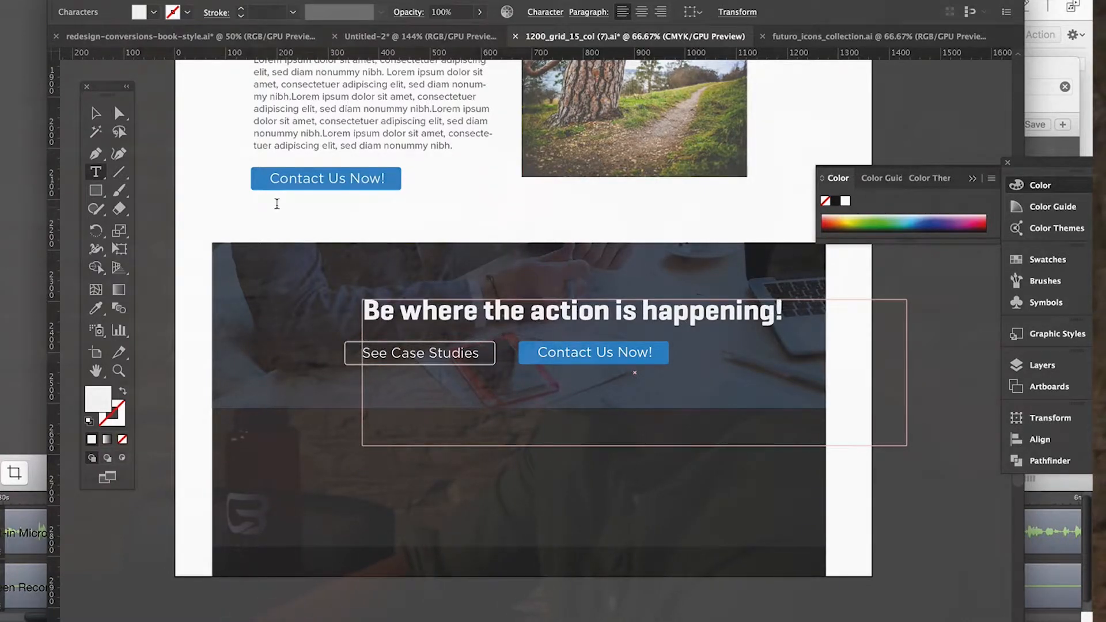
# Fit the heading's text frame closely around its line above the buttons, and delete the exclamation mark.
pyautogui.click(96, 113)
pyautogui.moveTo(636, 316); pyautogui.dragTo(584, 303)
pyautogui.moveTo(853, 435); pyautogui.dragTo(751, 324)
pyautogui.doubleClick(716, 297)
pyautogui.press('BackSpace')
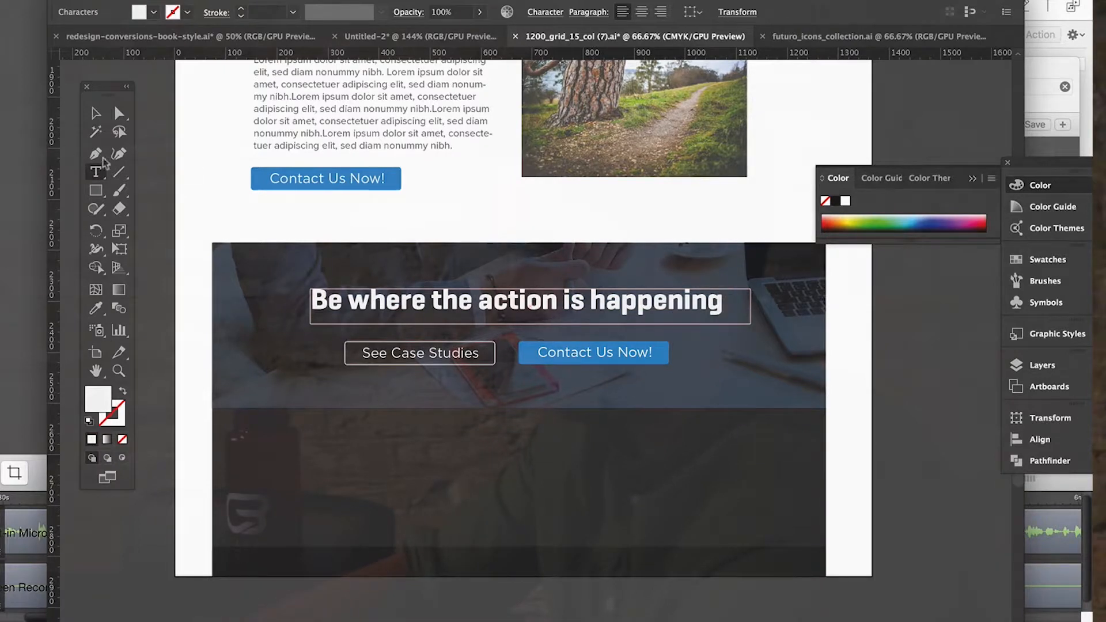
# Nudge the "Be where the action is happening" heading so it sits centred above the two buttons.
pyautogui.click(96, 114)
pyautogui.moveTo(532, 295); pyautogui.dragTo(538, 298)
pyautogui.press('Left')
pyautogui.press('Left')
pyautogui.press('Left')
pyautogui.press('Left')
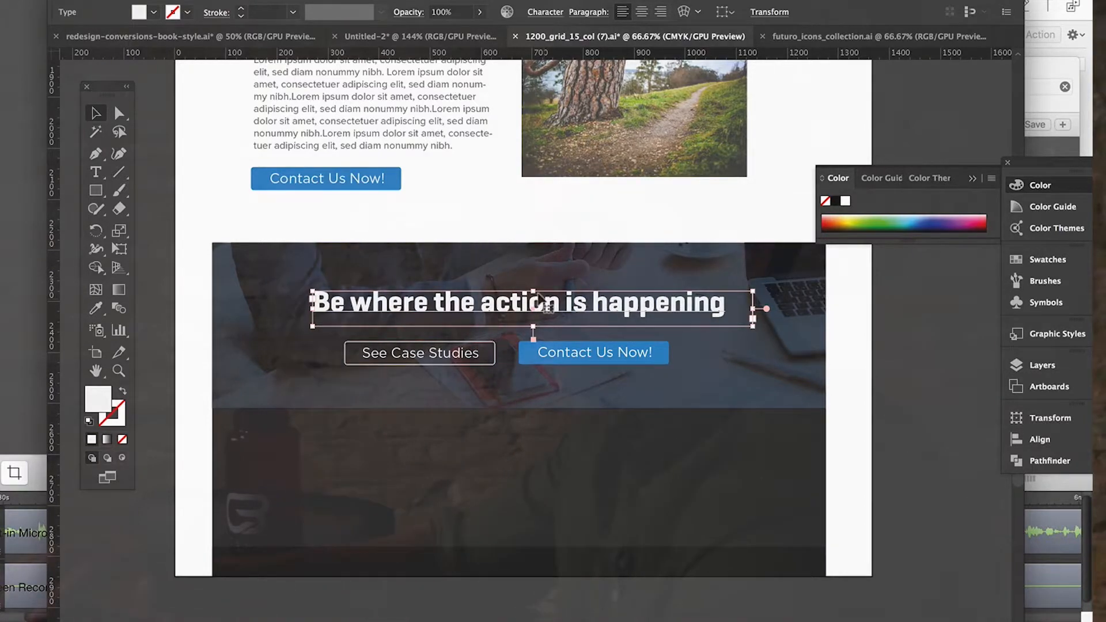
pyautogui.moveTo(538, 300); pyautogui.dragTo(535, 301)
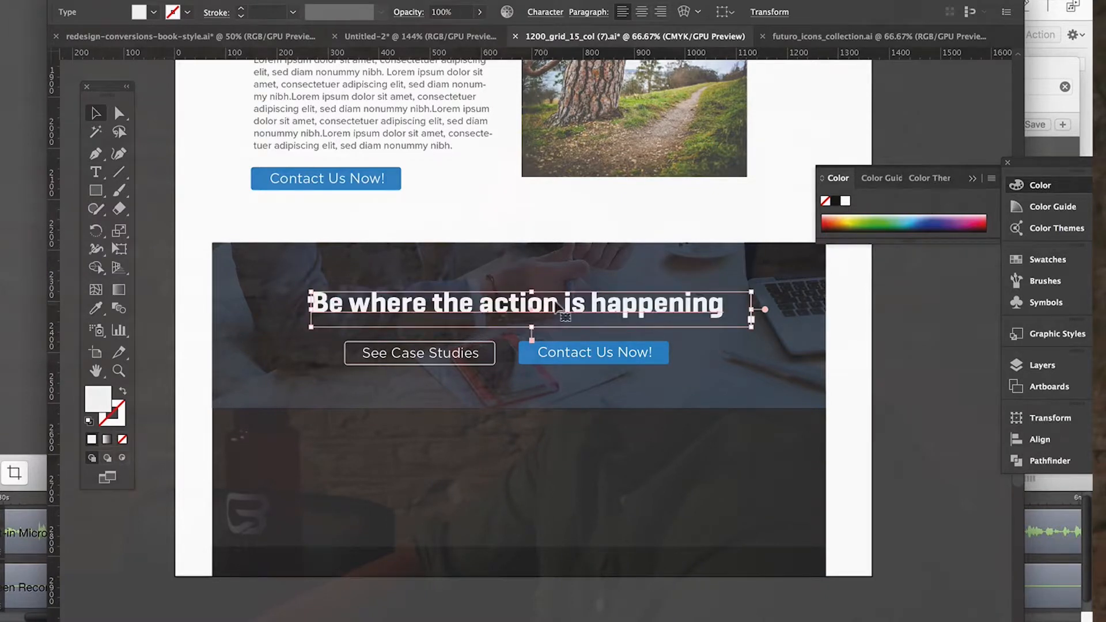
pyautogui.click(915, 441)
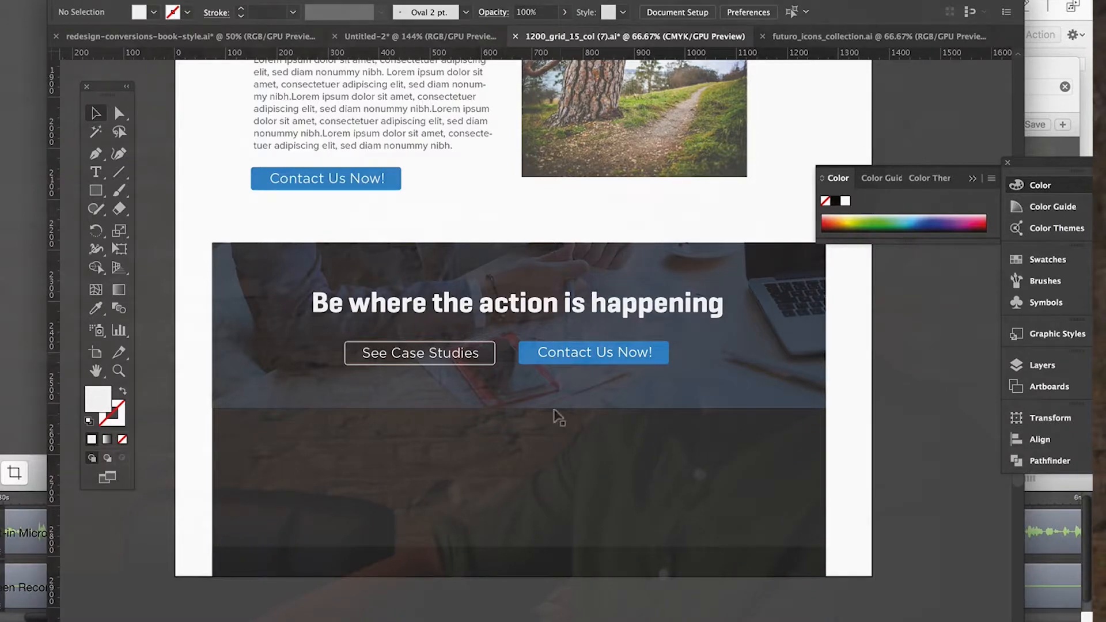
# Draw a narrow white rectangle as a form field in the upper right part of the dark footer.
pyautogui.scroll(15, 557, 416)
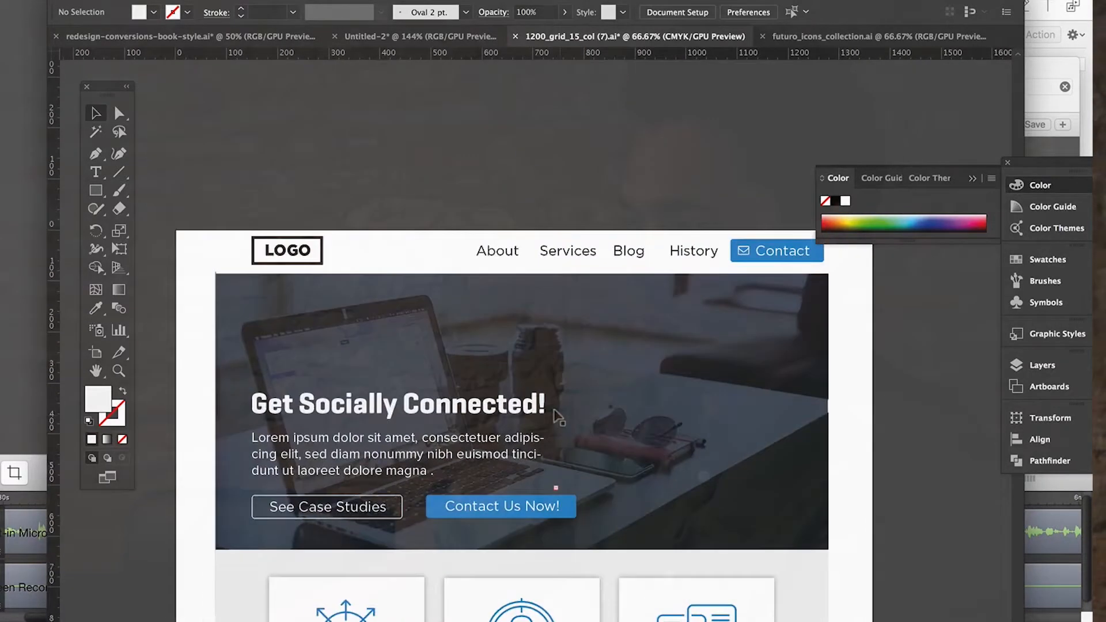
pyautogui.scroll(-15, 557, 416)
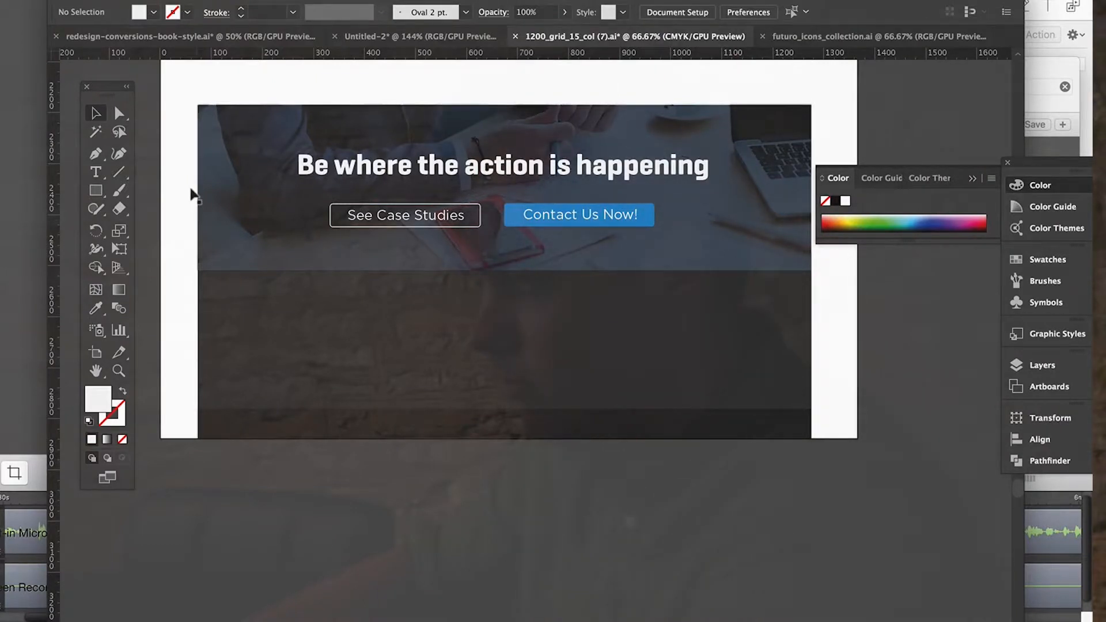
pyautogui.click(95, 192)
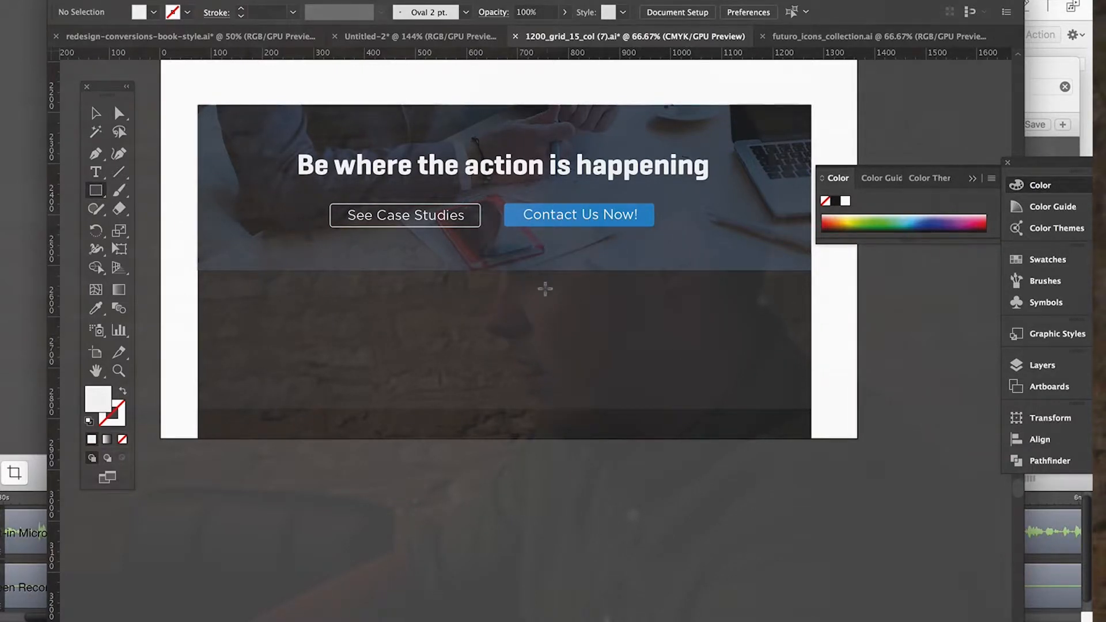
pyautogui.moveTo(570, 291); pyautogui.dragTo(747, 309)
pyautogui.press('v')
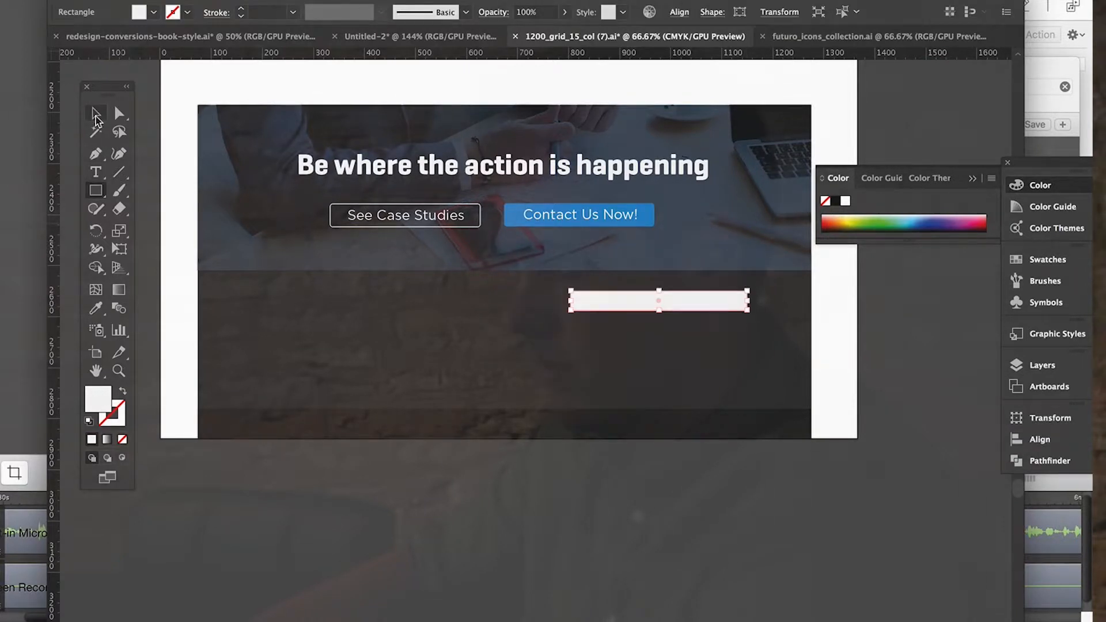
# Stack two copies of the white form field evenly below the first, and stretch the lowest one to about double height.
pyautogui.hotkey('ctrl', 'c')
pyautogui.hotkey('ctrl', 'v')
pyautogui.moveTo(536, 413); pyautogui.dragTo(666, 330)
pyautogui.hotkey('ctrl', 'v')
pyautogui.moveTo(550, 402); pyautogui.dragTo(672, 366)
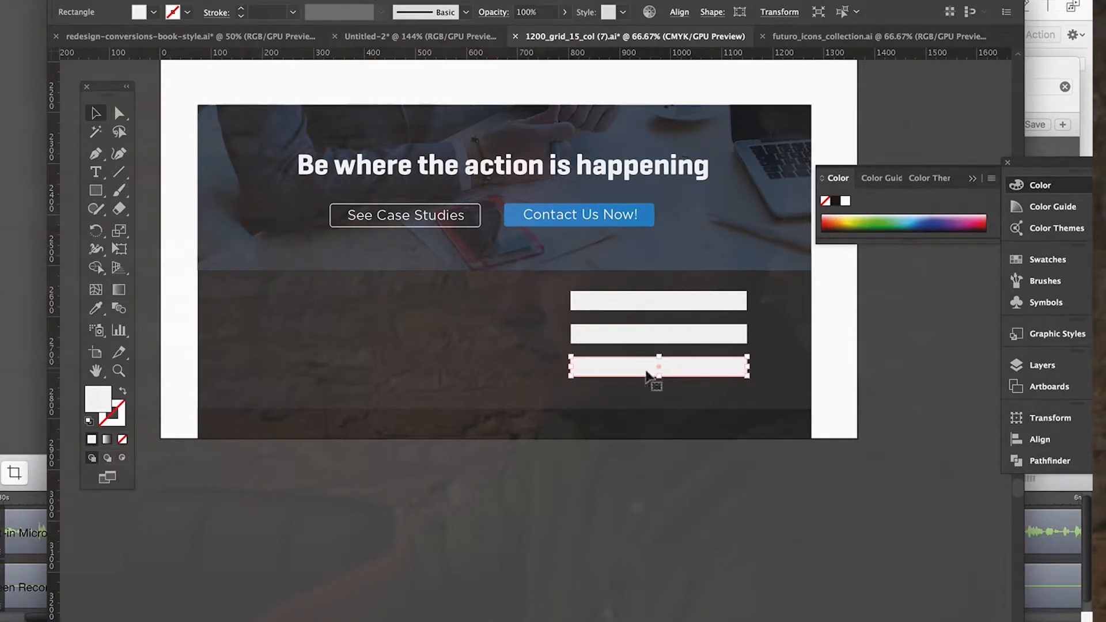
pyautogui.moveTo(657, 374); pyautogui.dragTo(656, 397)
pyautogui.click(662, 487)
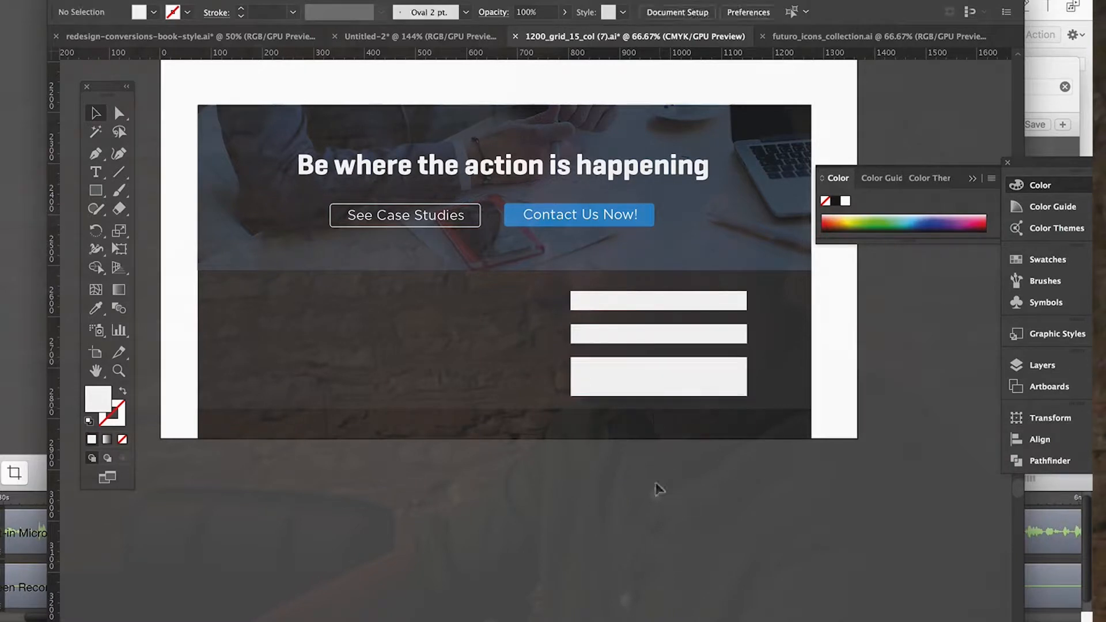
# Move the dark footer strip down so it sits directly against the bottom edge of the footer rectangle.
pyautogui.moveTo(460, 431); pyautogui.dragTo(459, 477)
pyautogui.click(444, 395)
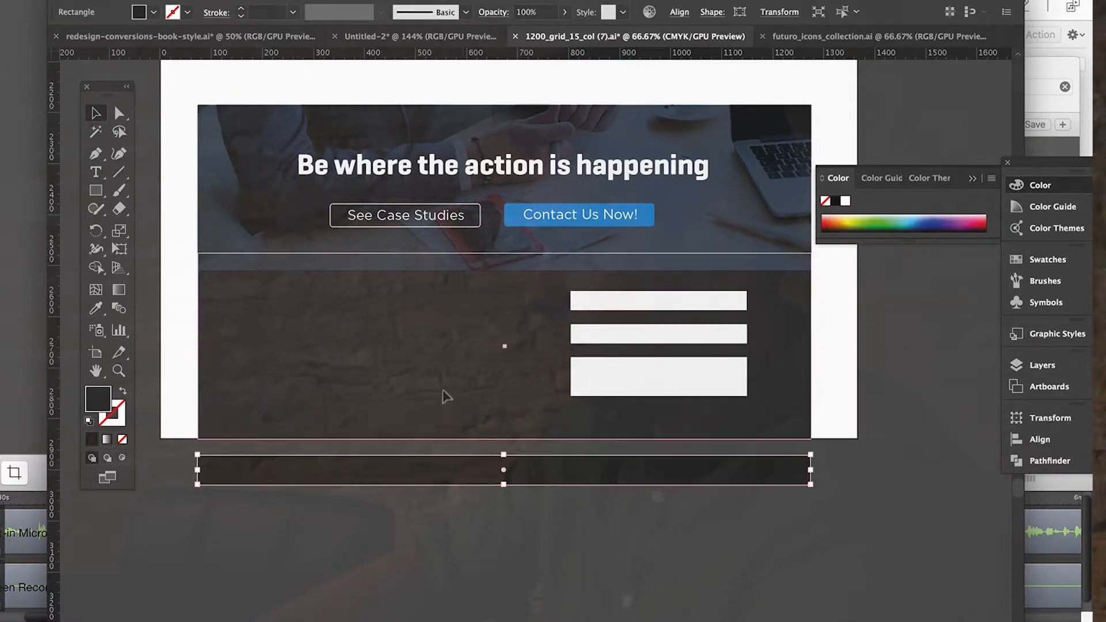
pyautogui.click(487, 470)
pyautogui.moveTo(487, 460); pyautogui.dragTo(486, 446)
pyautogui.click(506, 526)
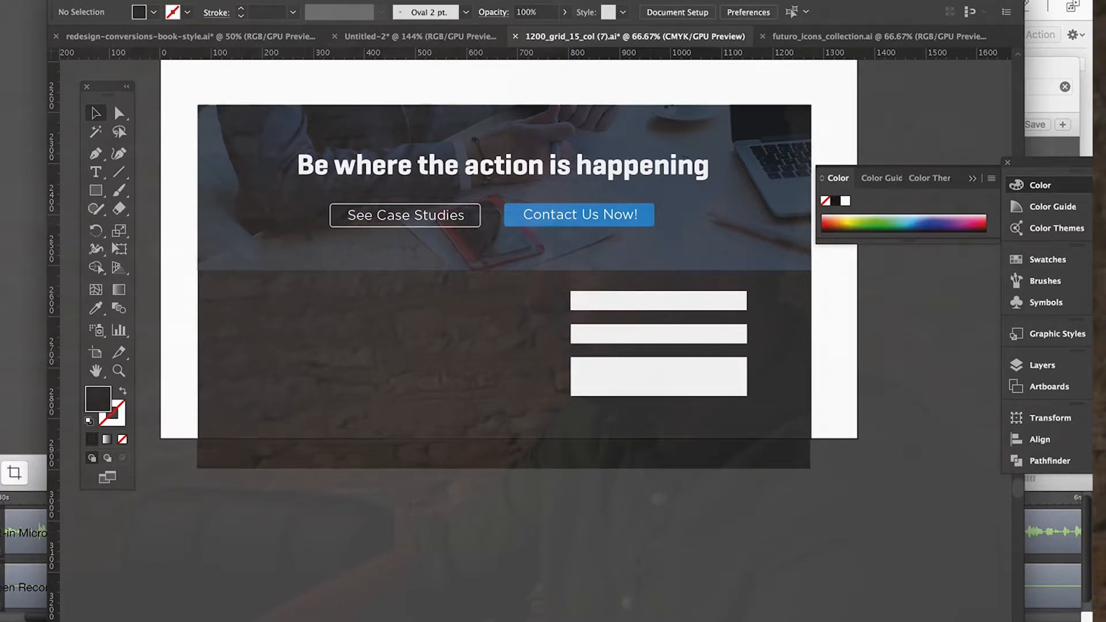
pyautogui.click(122, 0)
pyautogui.click(167, 292)
pyautogui.click(151, 0)
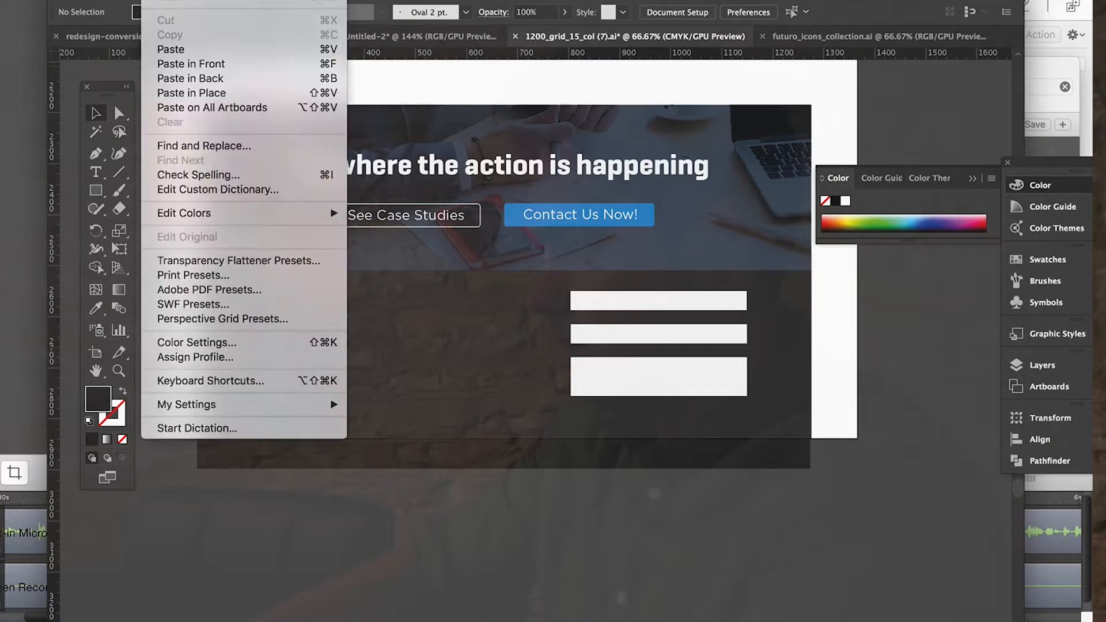
# Extend the artboard's lower edge down to meet the bottom of the dark footer strip.
pyautogui.moveTo(122, 0)
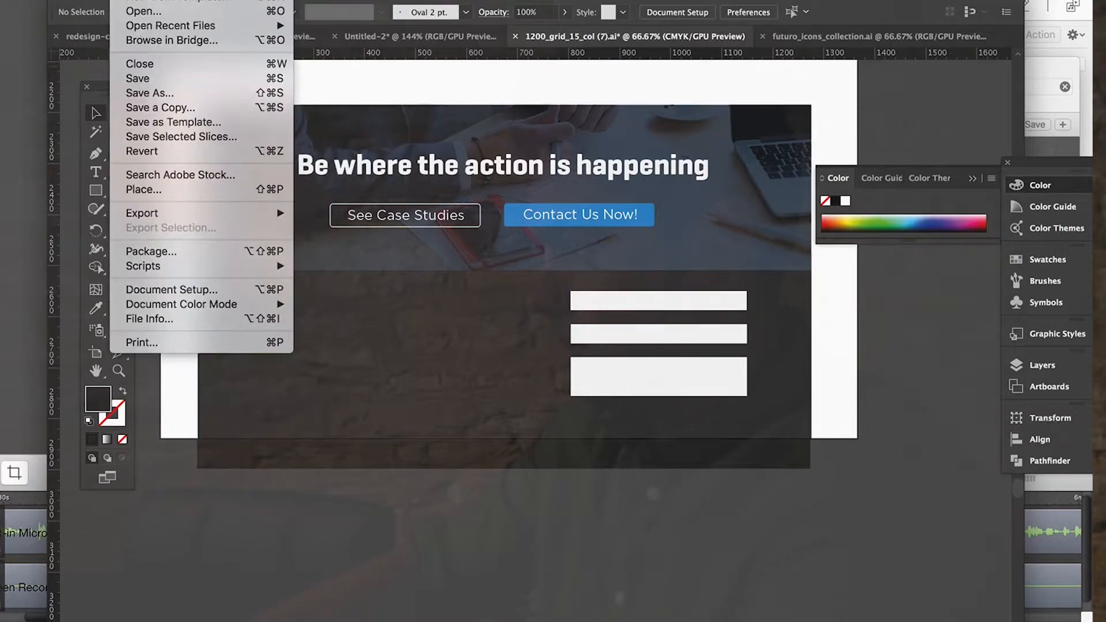
pyautogui.click(169, 288)
pyautogui.click(349, 109)
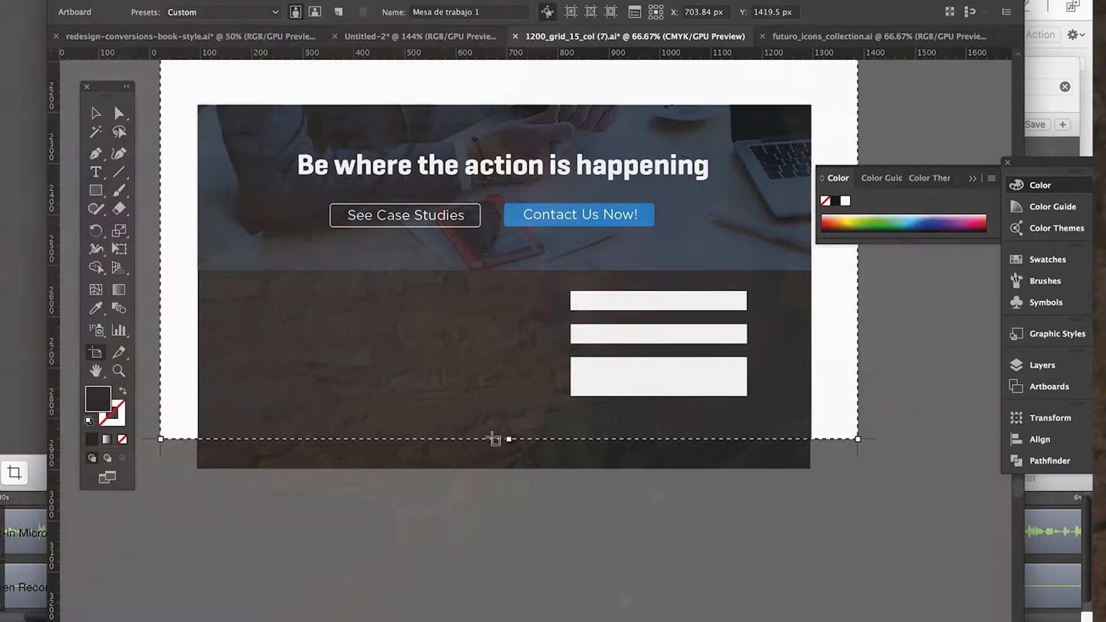
pyautogui.moveTo(507, 439); pyautogui.dragTo(508, 468)
pyautogui.click(95, 113)
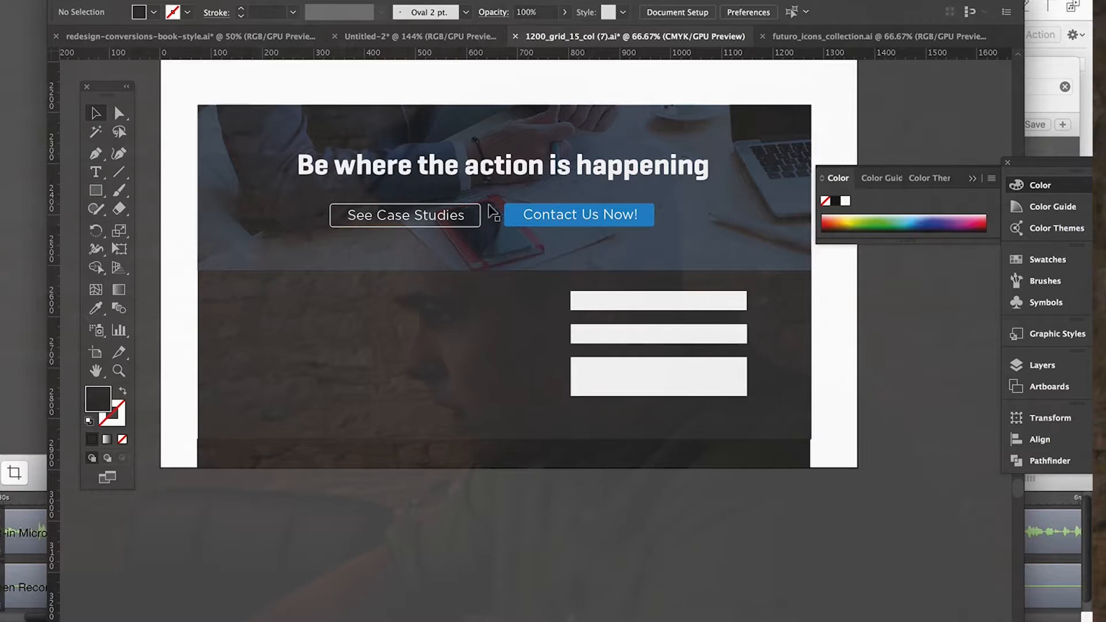
# Copy the outlined "See Case Studies" button frame beneath the form fields and stretch it to the fields' width.
pyautogui.click(441, 203)
pyautogui.press('super+c')
pyautogui.press('super+v')
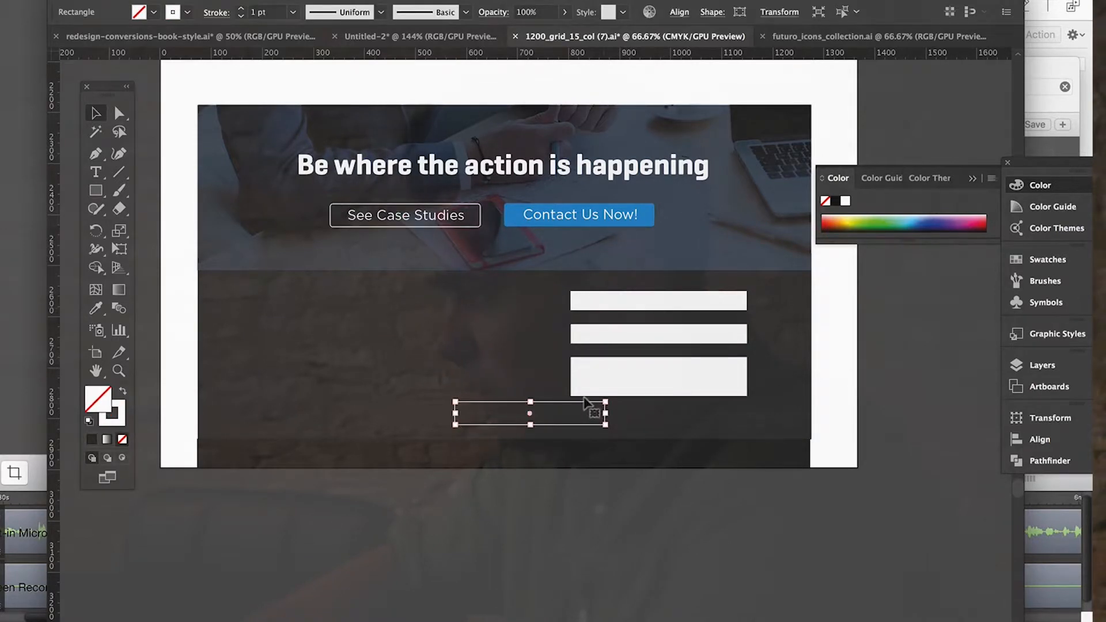
pyautogui.moveTo(572, 401); pyautogui.dragTo(744, 413)
pyautogui.click(736, 487)
# Tighten the gaps between the three white form fields by nudging the tall field up and the uppermost field down.
pyautogui.click(634, 375)
pyautogui.press('Up')
pyautogui.press('Up')
pyautogui.press('Up')
pyautogui.press('Up')
pyautogui.press('Up')
pyautogui.press('Up')
pyautogui.press('Up')
pyautogui.press('Up')
pyautogui.press('Up')
pyautogui.press('Up')
pyautogui.press('Up')
pyautogui.press('Down')
pyautogui.press('Down')
pyautogui.click(695, 331)
pyautogui.click(691, 297)
pyautogui.press('Down')
pyautogui.press('Down')
pyautogui.press('Down')
pyautogui.press('Down')
pyautogui.press('Down')
pyautogui.press('Down')
pyautogui.press('Down')
pyautogui.press('Down')
pyautogui.press('Down')
pyautogui.press('Down')
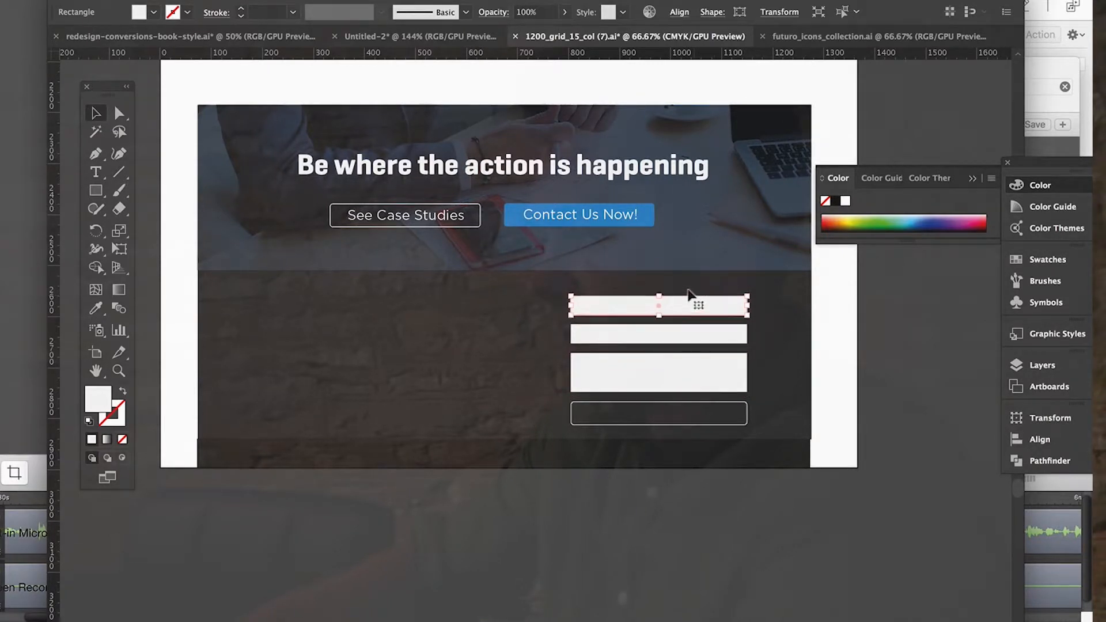
# Select all three white form fields and nudge them up together, away from the outlined button frame.
pyautogui.keyDown('shift'); pyautogui.click(703, 333); pyautogui.keyUp('shift')
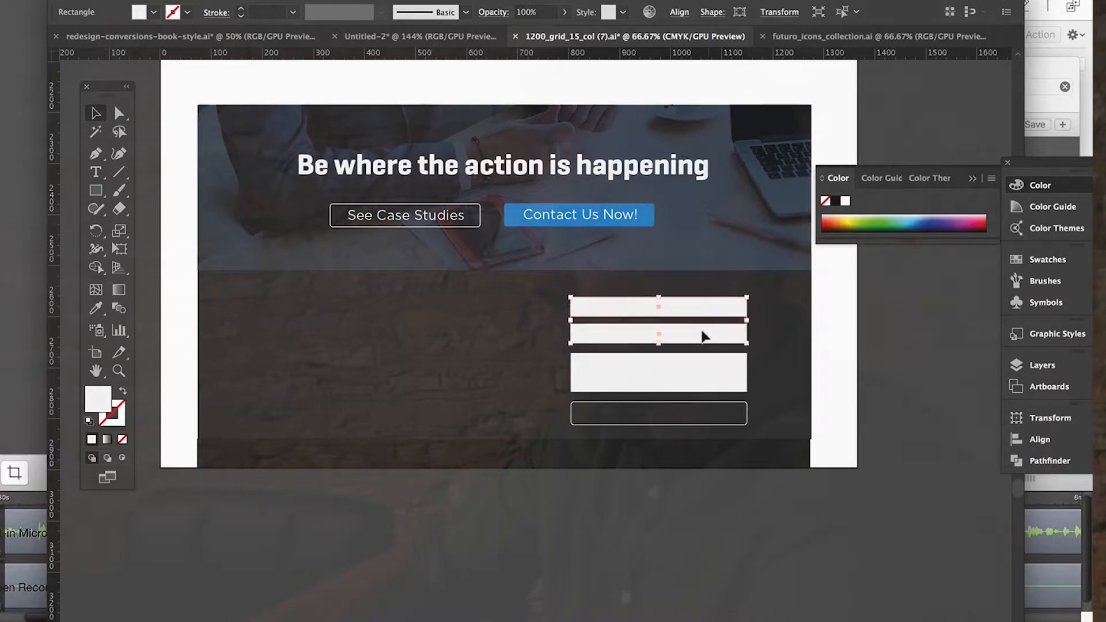
pyautogui.keyDown('shift'); pyautogui.click(695, 373); pyautogui.keyUp('shift')
pyautogui.press('Up')
pyautogui.press('Up')
pyautogui.press('Up')
pyautogui.press('Up')
pyautogui.press('Up')
pyautogui.press('Up')
pyautogui.press('Up')
pyautogui.press('Up')
pyautogui.press('Up')
pyautogui.press('Up')
pyautogui.press('Up')
pyautogui.press('Up')
pyautogui.press('Up')
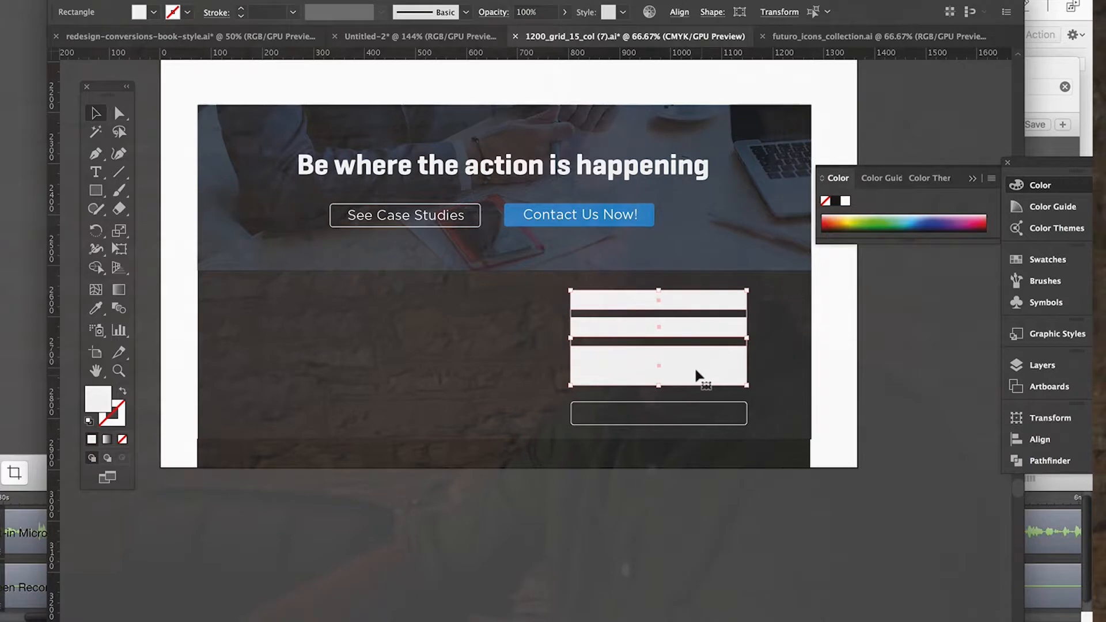
# Fill the three form fields with the dark colour sampled from the bottom footer strip.
pyautogui.click(98, 311)
pyautogui.click(334, 446)
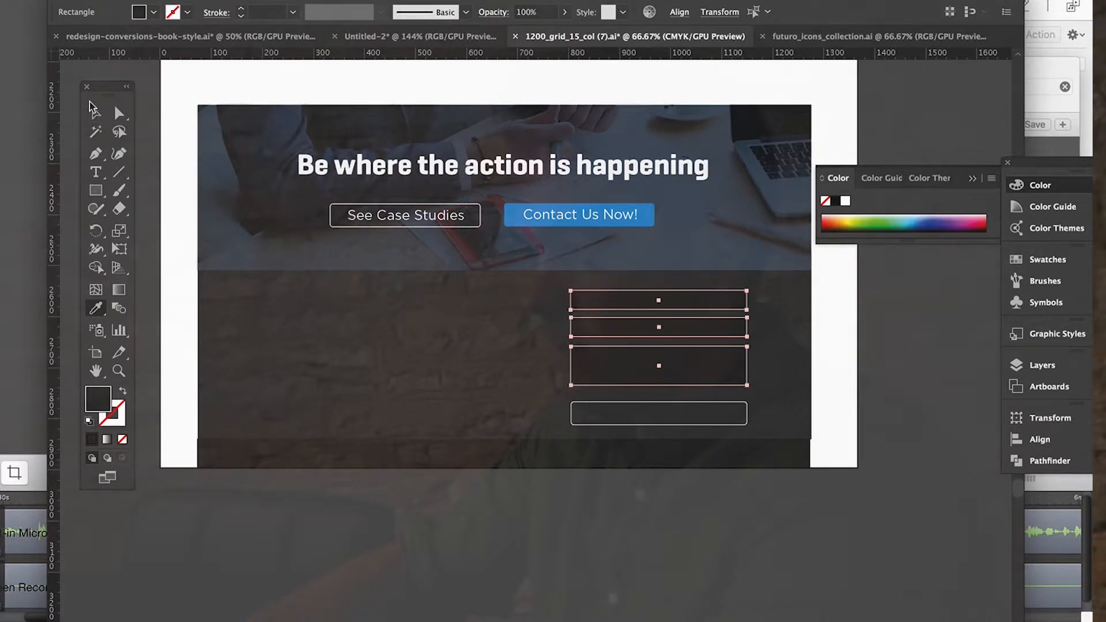
pyautogui.click(95, 114)
pyautogui.click(478, 475)
# Add a "Name" label styled like the "See Case Studies" button text and place it on the first form field.
pyautogui.scroll(5, 795, 535)
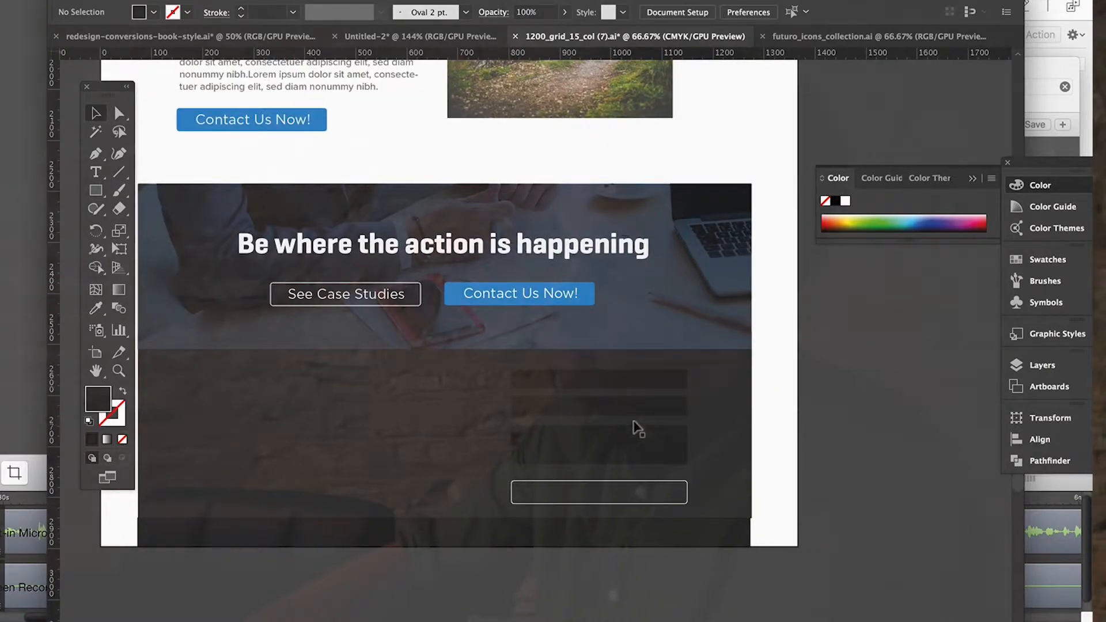
pyautogui.click(93, 171)
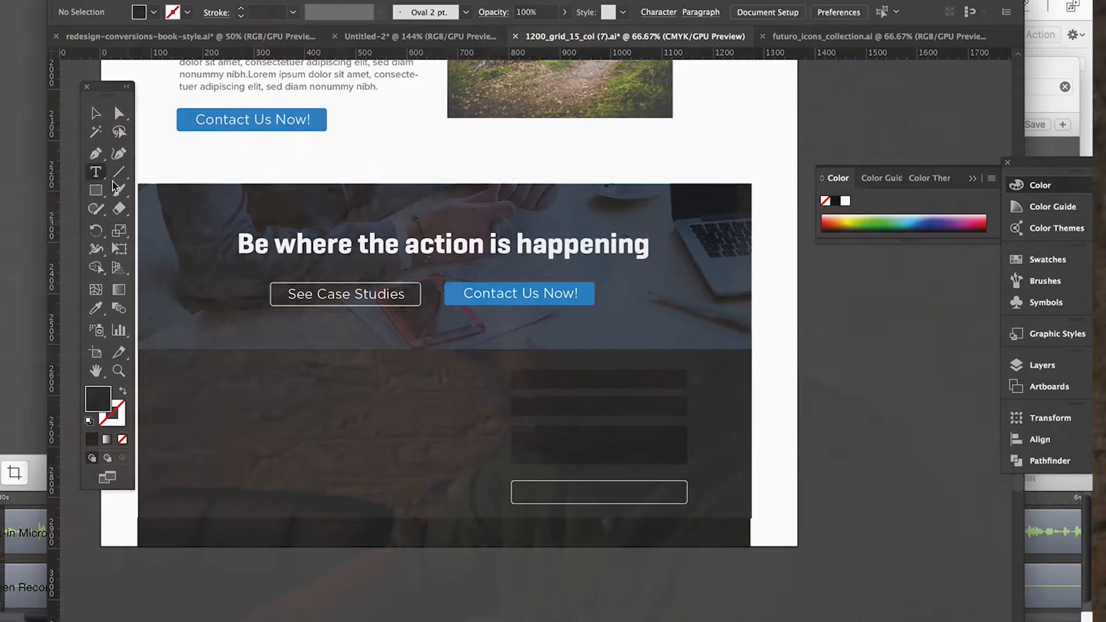
pyautogui.moveTo(438, 390); pyautogui.dragTo(679, 427)
pyautogui.press('BackSpace')
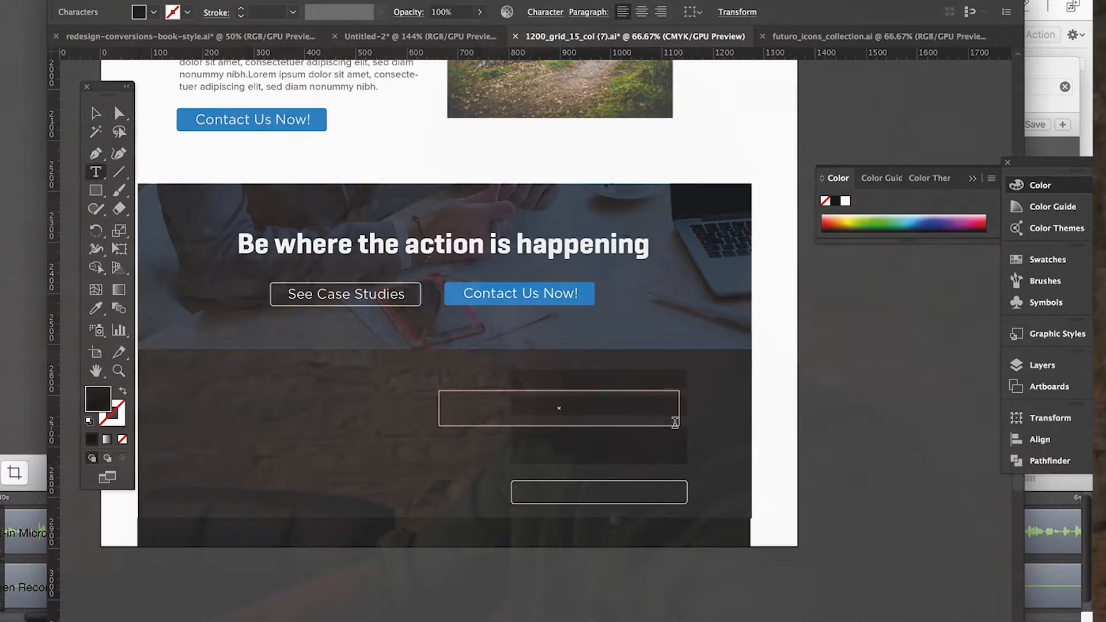
pyautogui.write('Name')
pyautogui.hotkey('ctrl', 'a')
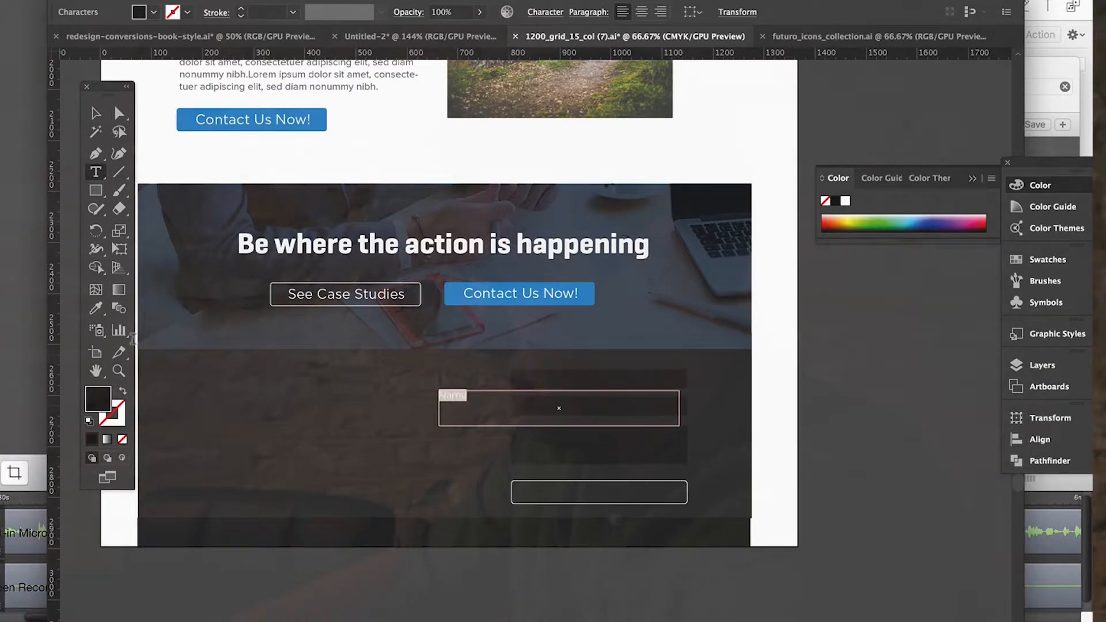
pyautogui.click(95, 308)
pyautogui.click(341, 292)
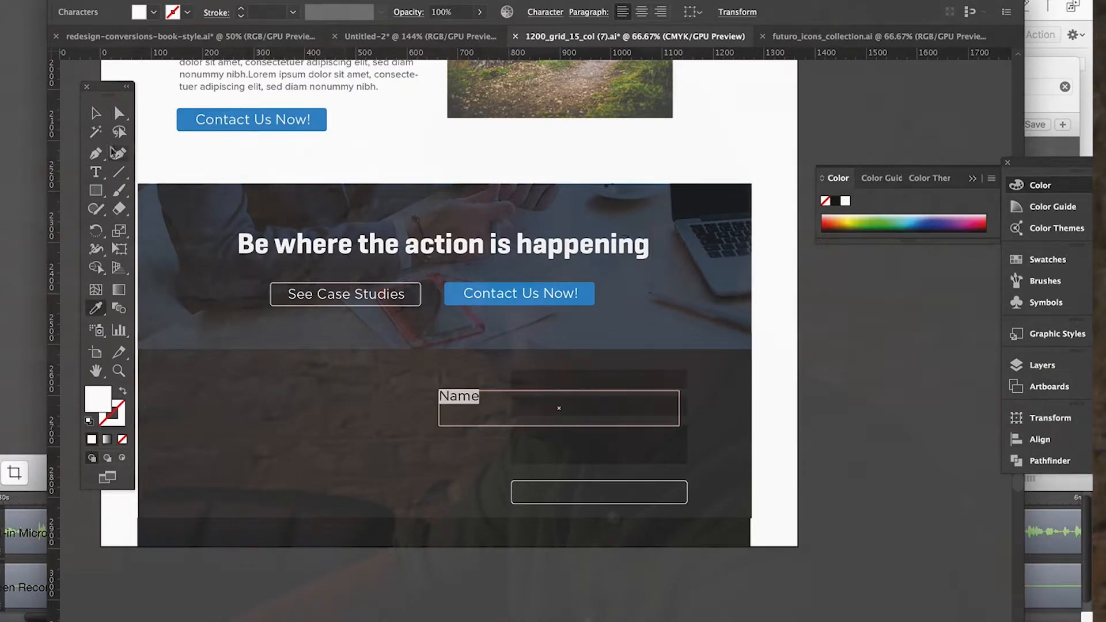
pyautogui.click(96, 114)
pyautogui.moveTo(459, 396); pyautogui.dragTo(534, 380)
# Duplicate the "Name" label onto the second form field and change its text to "E-mail".
pyautogui.press('super+c')
pyautogui.press('super+v')
pyautogui.moveTo(433, 414); pyautogui.dragTo(542, 418)
pyautogui.doubleClick(554, 408)
pyautogui.press('super+a')
pyautogui.write('E-')
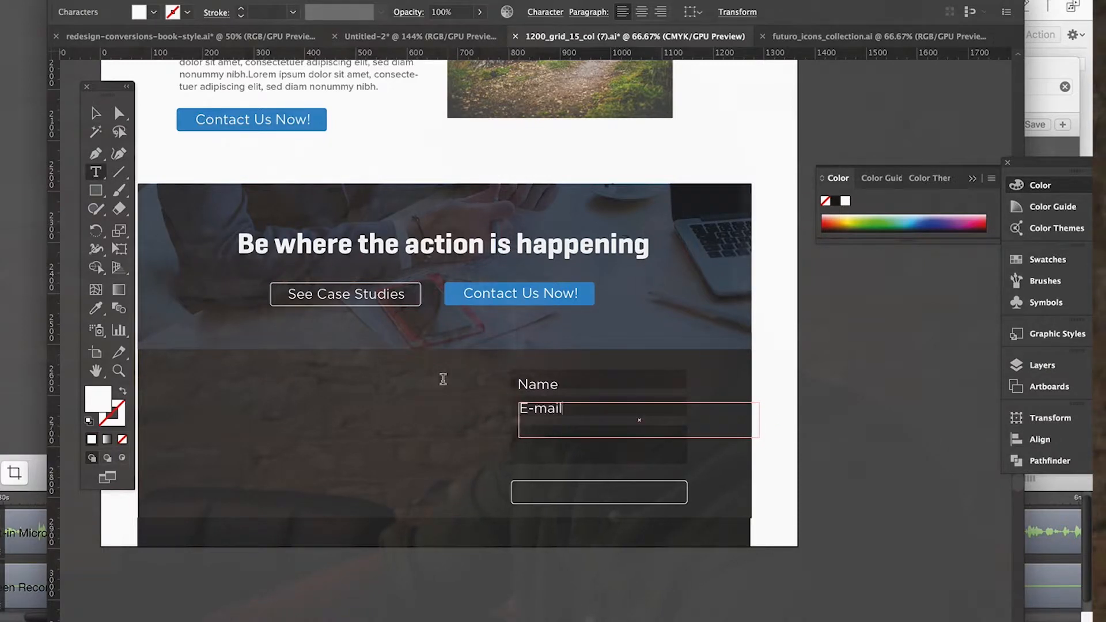
# Restyle the "Name" and "E-mail" labels to match the small grey body paragraph text.
pyautogui.click(96, 113)
pyautogui.keyDown('shift'); pyautogui.click(533, 380); pyautogui.keyUp('shift')
pyautogui.click(96, 308)
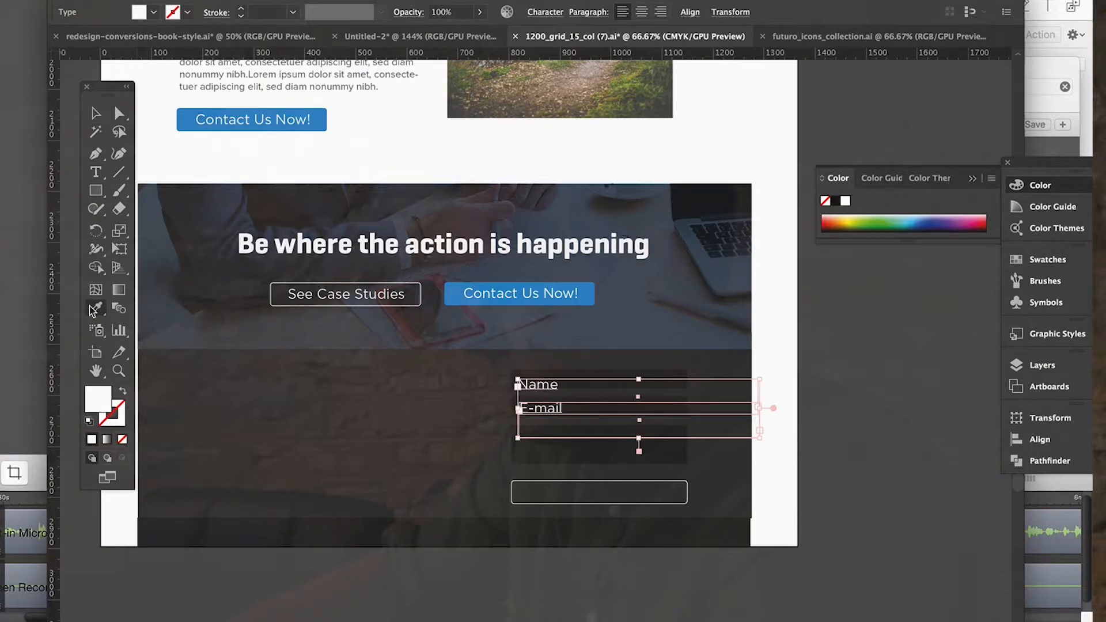
pyautogui.click(311, 85)
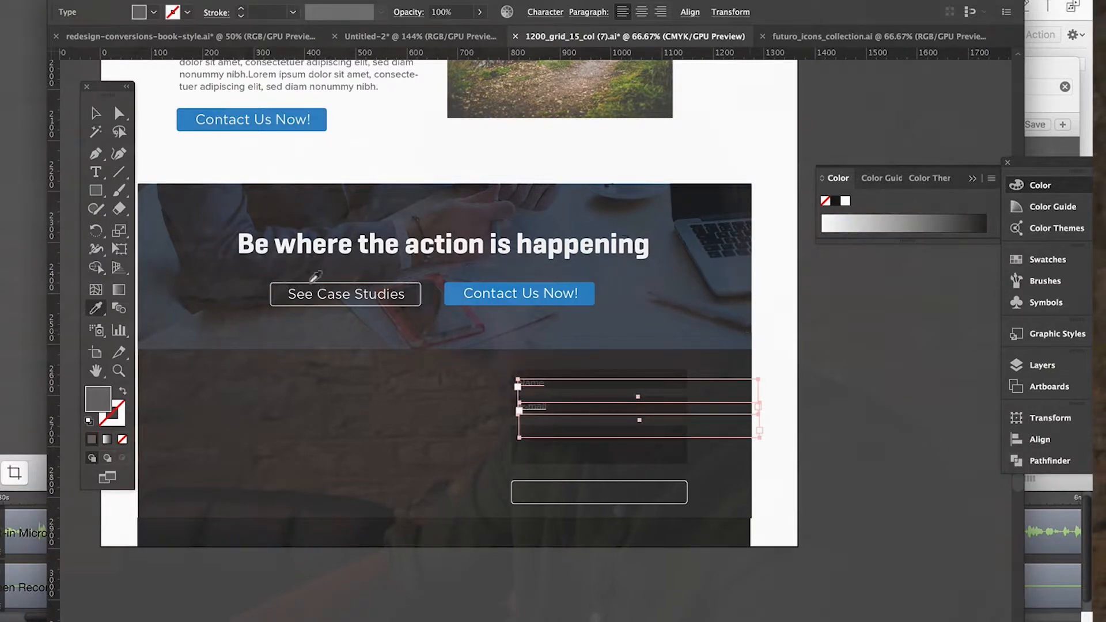
pyautogui.click(96, 113)
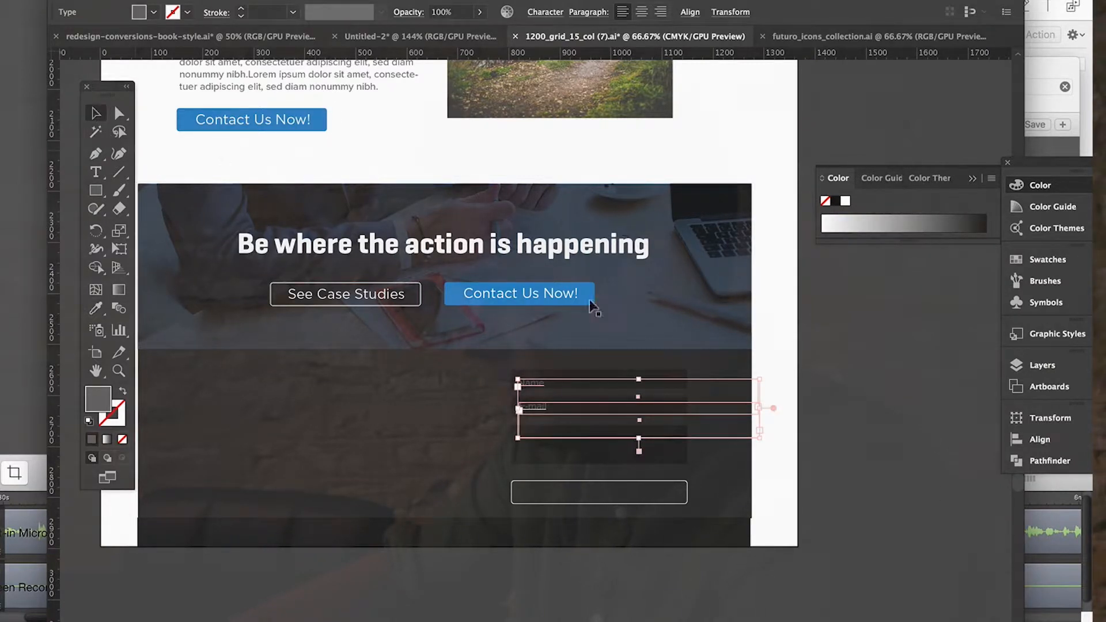
pyautogui.click(819, 439)
# Align the small "Name" and "E-mail" labels vertically within their form fields.
pyautogui.click(528, 388)
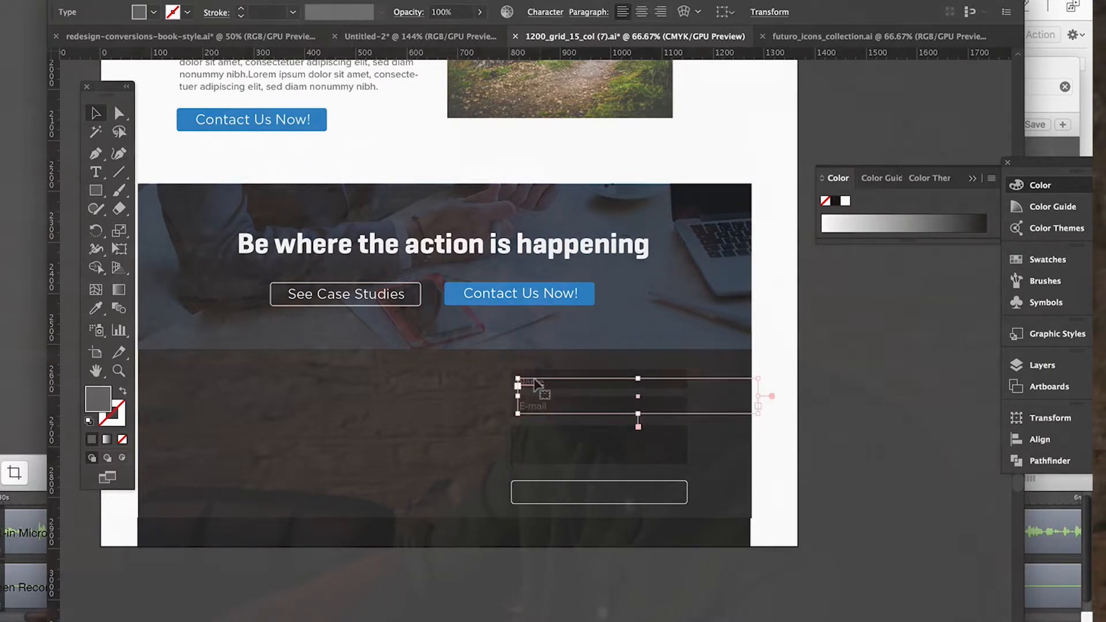
pyautogui.moveTo(525, 409); pyautogui.dragTo(638, 426)
pyautogui.press('Down')
# Add a matching grey "Your Message" label near the upper edge of the tall third form field.
pyautogui.press('super+v')
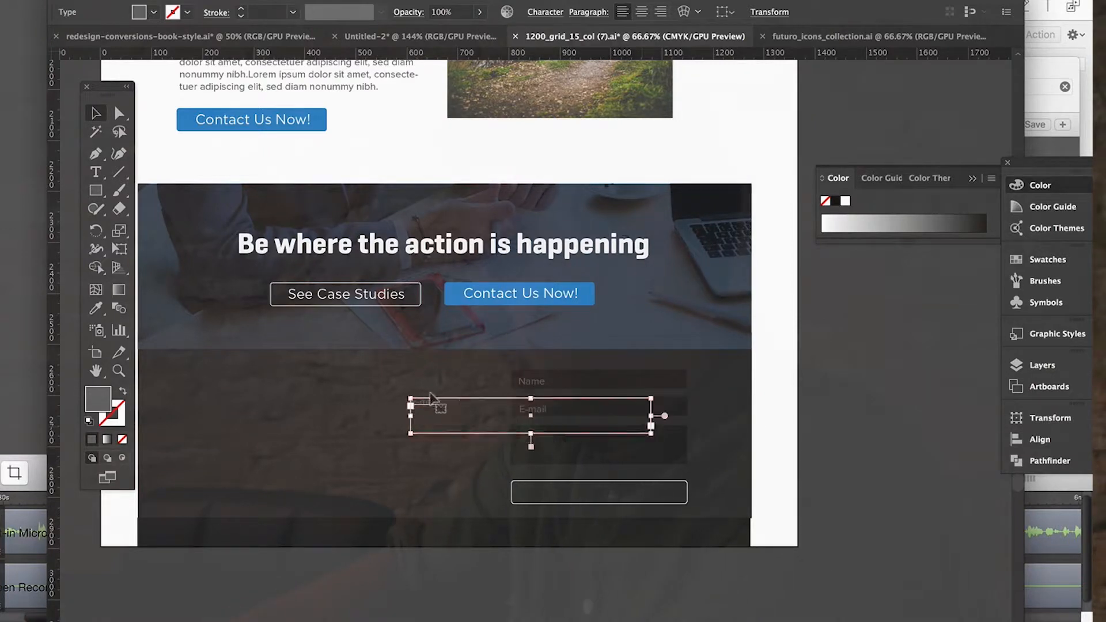
pyautogui.moveTo(417, 402); pyautogui.dragTo(383, 397)
pyautogui.press('t')
pyautogui.write('Message')
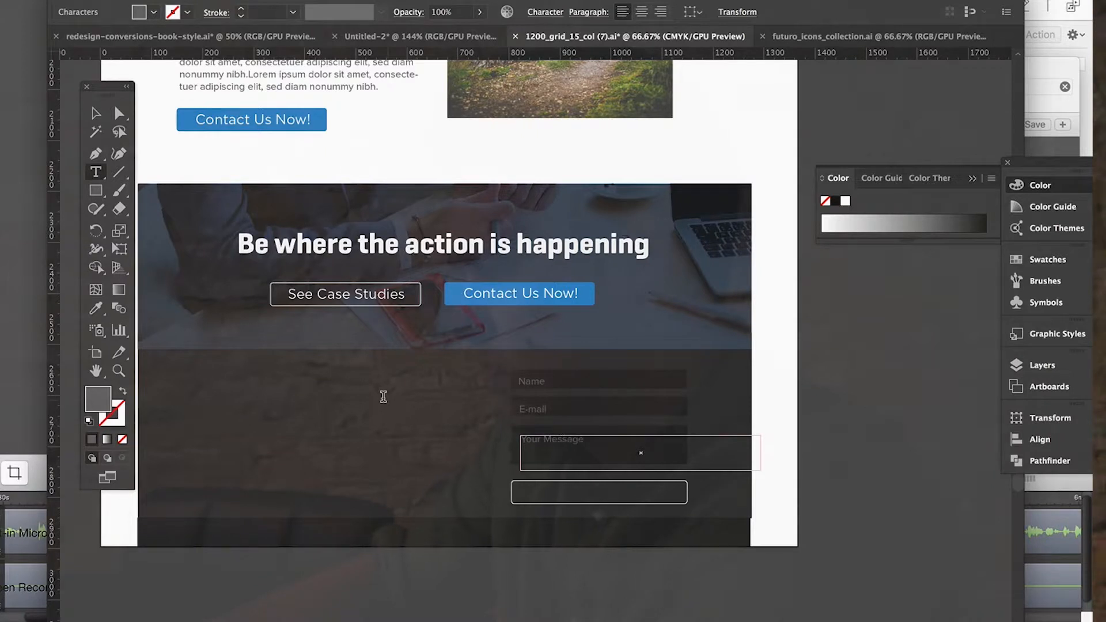
pyautogui.click(92, 114)
pyautogui.press('Left')
pyautogui.press('Up')
pyautogui.press('Up')
pyautogui.press('Up')
pyautogui.press('Up')
pyautogui.press('Up')
pyautogui.press('Up')
pyautogui.press('Up')
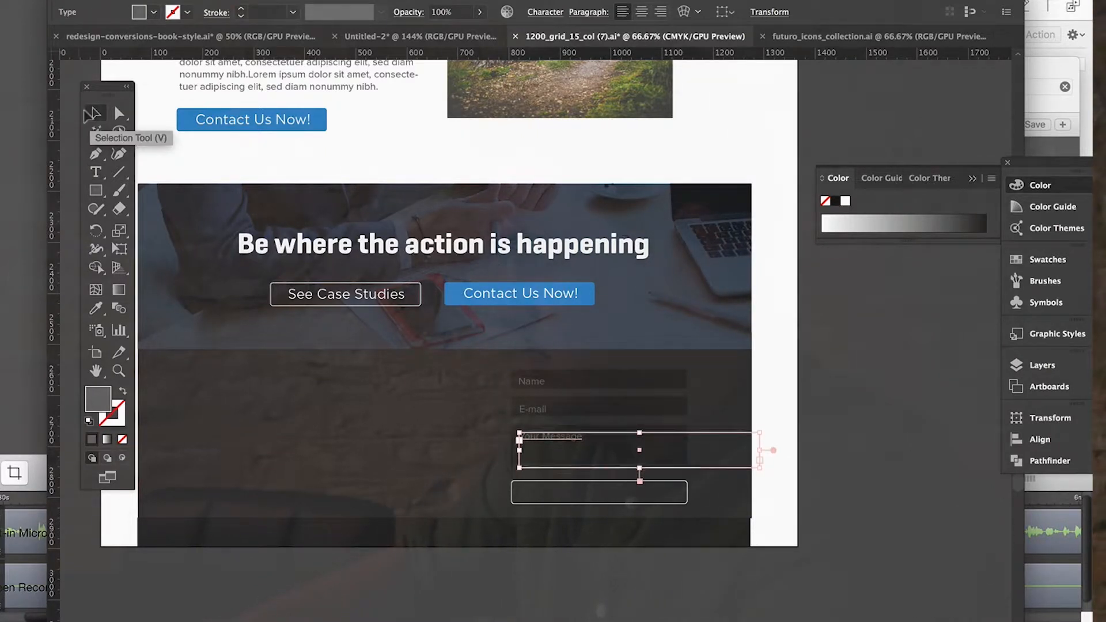
# Stretch the "Your Message" field downward to make it slightly taller.
pyautogui.click(901, 423)
pyautogui.scroll(-3, 904, 426)
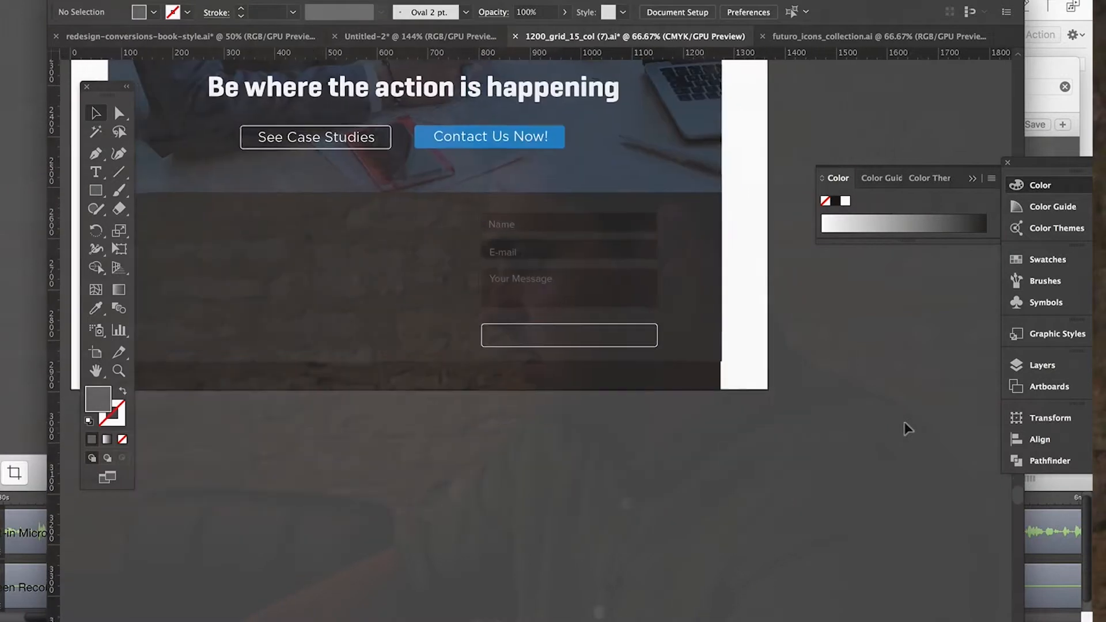
pyautogui.hscroll(-5, 904, 426)
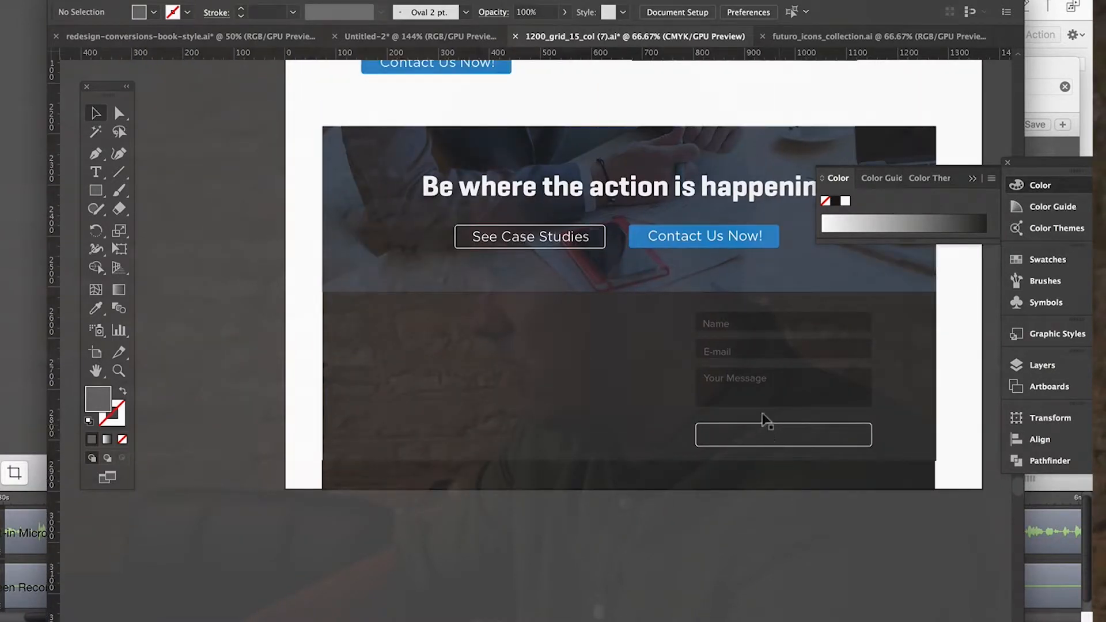
pyautogui.click(767, 395)
pyautogui.moveTo(780, 406); pyautogui.dragTo(780, 415)
pyautogui.hscroll(5, 806, 489)
pyautogui.scroll(1, 807, 489)
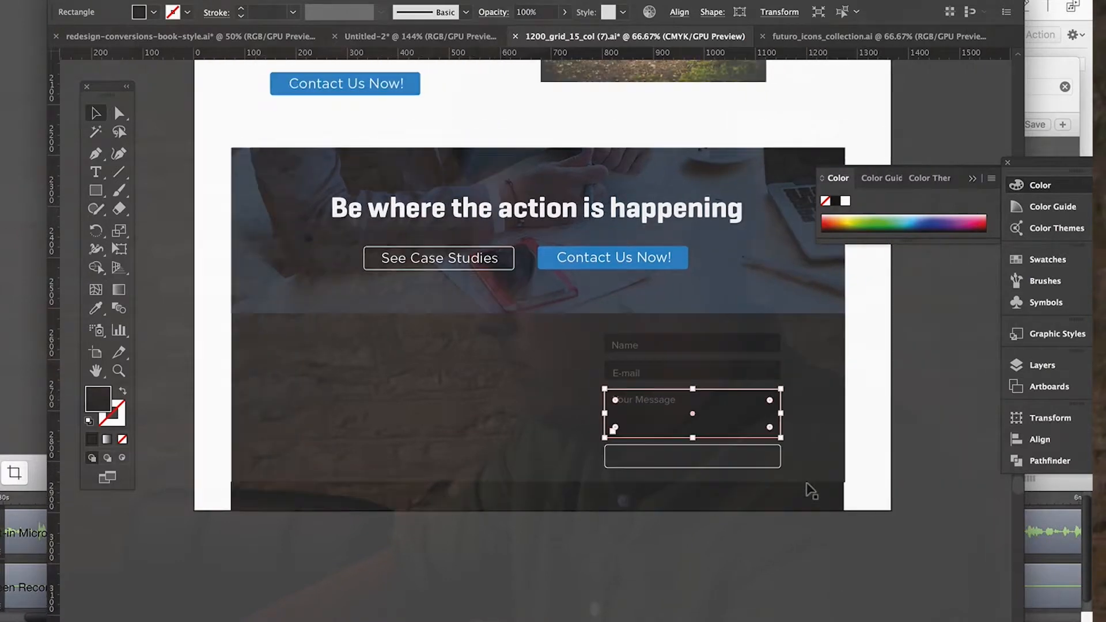
# Select all three form fields with their labels and nudge them up to leave more space above the outlined button.
pyautogui.keyDown('shift'); pyautogui.click(651, 399); pyautogui.keyUp('shift')
pyautogui.keyDown('shift'); pyautogui.click(663, 370); pyautogui.keyUp('shift')
pyautogui.keyDown('shift'); pyautogui.click(625, 365); pyautogui.keyUp('shift')
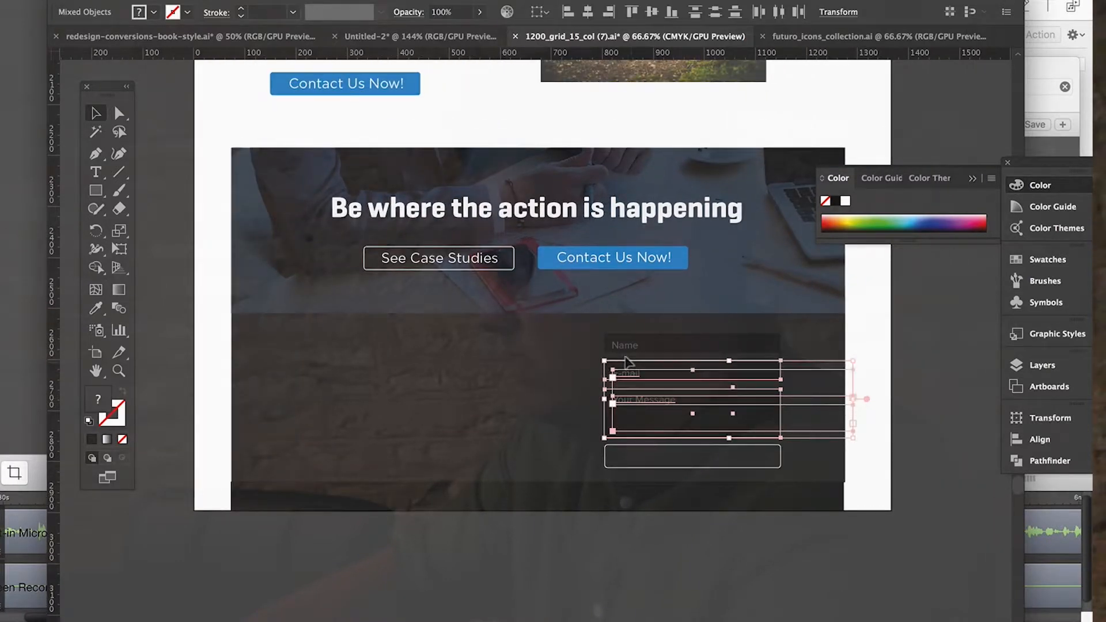
pyautogui.keyDown('shift'); pyautogui.click(696, 340); pyautogui.keyUp('shift')
pyautogui.keyDown('shift'); pyautogui.click(622, 339); pyautogui.keyUp('shift')
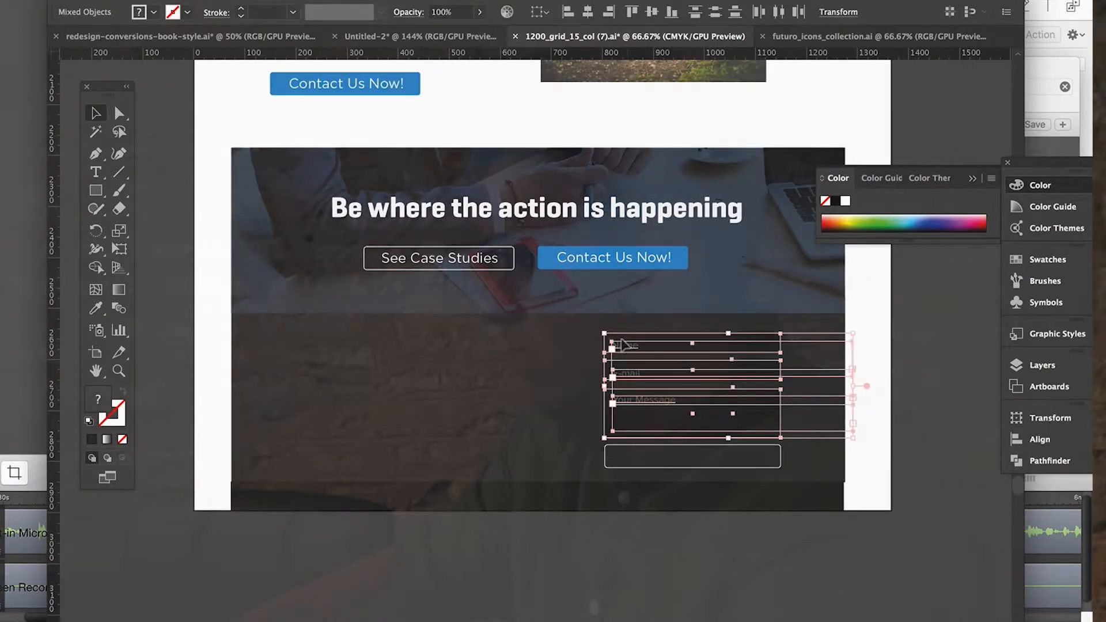
pyautogui.press('Up')
pyautogui.press('Up')
pyautogui.press('Up')
pyautogui.press('Up')
pyautogui.press('Up')
pyautogui.press('Up')
pyautogui.press('Up')
pyautogui.press('Up')
pyautogui.press('Up')
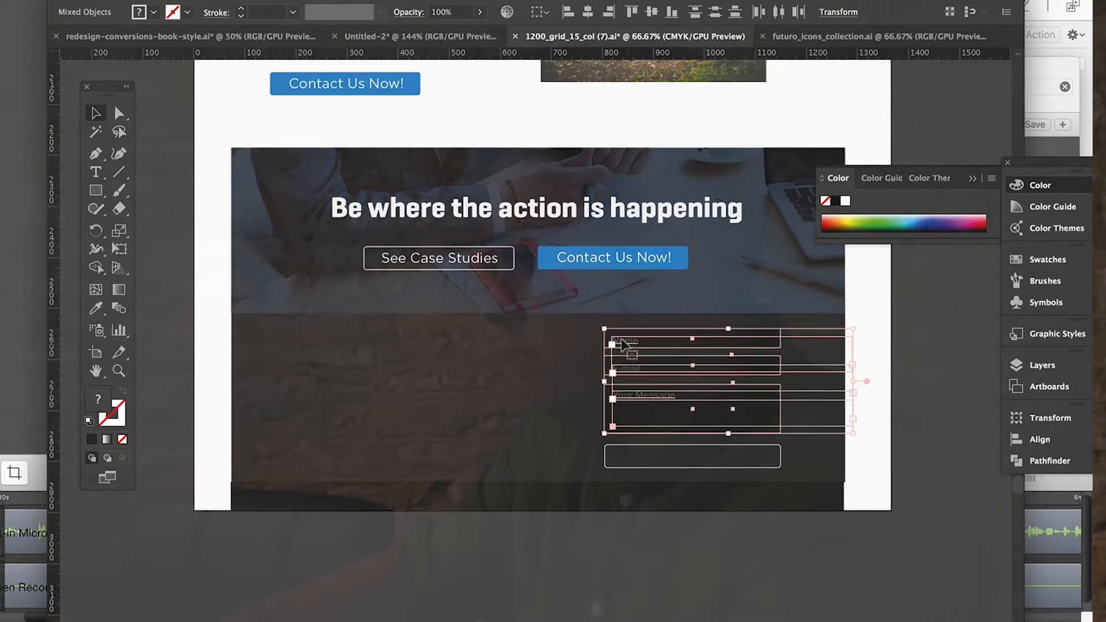
pyautogui.click(647, 521)
# Duplicate the "See Case Studies" button text into the footer and replace its wording with "Send a Quick Message".
pyautogui.click(471, 257)
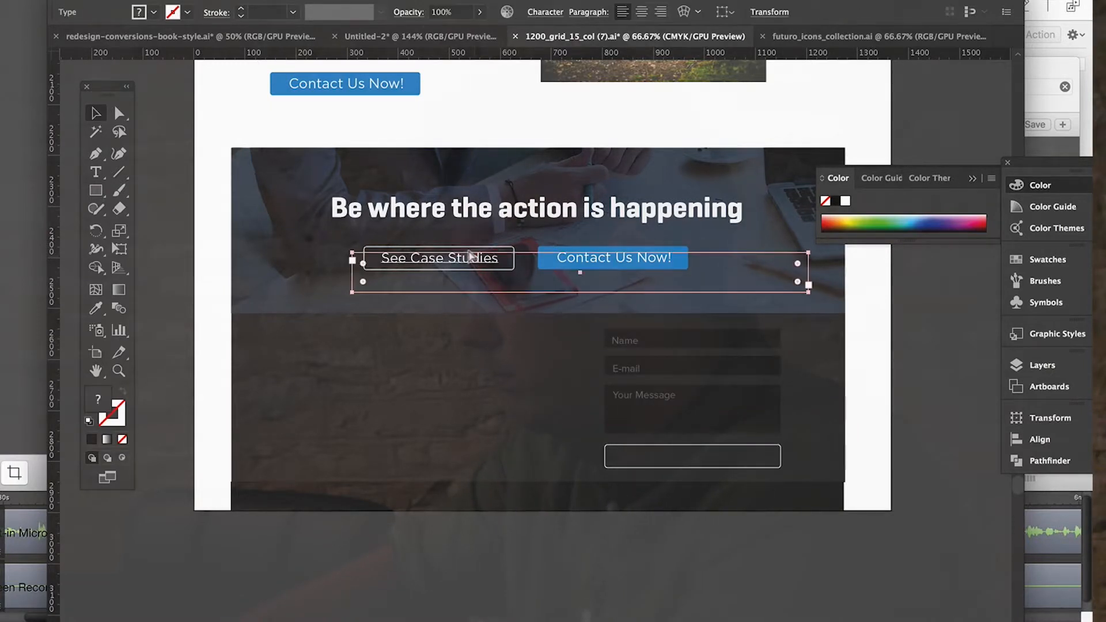
pyautogui.hotkey('ctrl', 'c')
pyautogui.hotkey('ctrl', 'v')
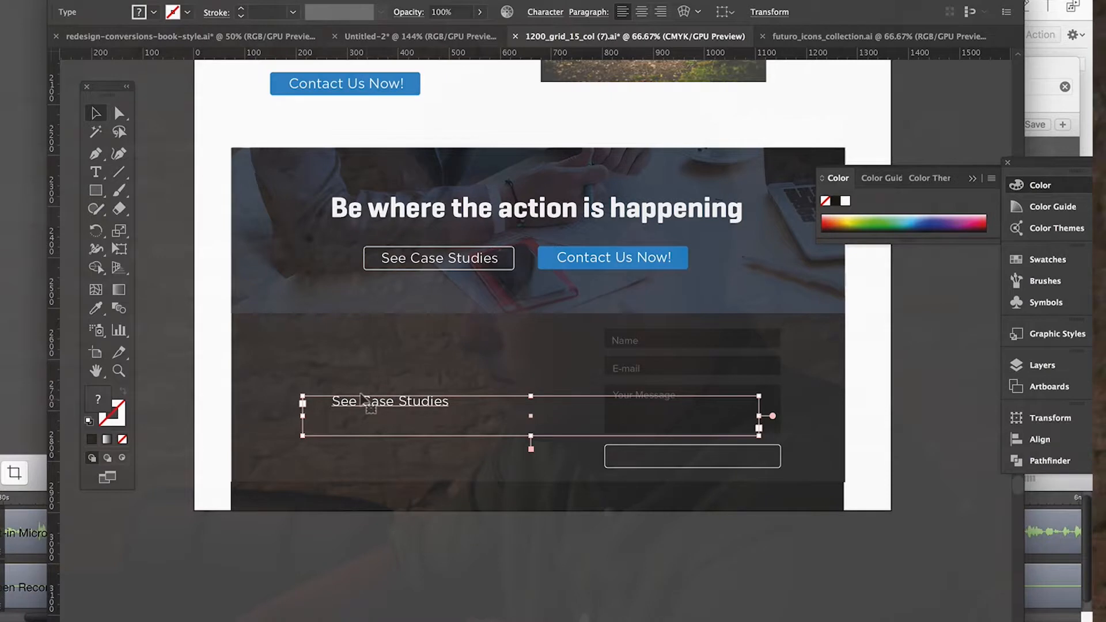
pyautogui.doubleClick(425, 405)
pyautogui.hotkey('ctrl', 'a')
pyautogui.press('BackSpace')
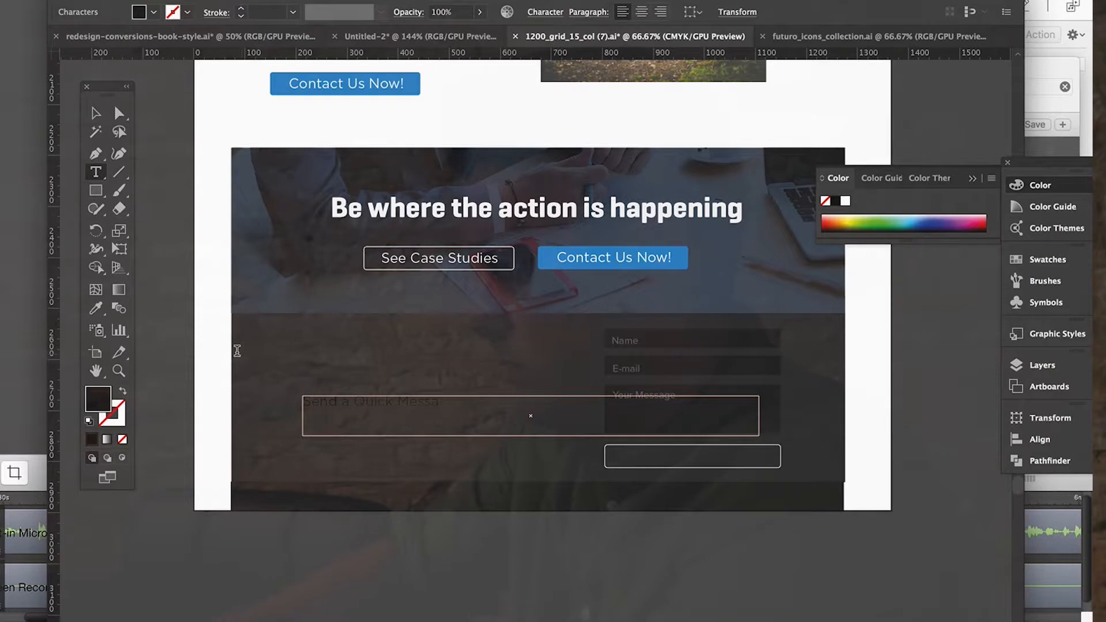
# Place the "Send a Quick Message" text inside the outlined form button and colour it white.
pyautogui.click(95, 114)
pyautogui.moveTo(435, 398); pyautogui.dragTo(703, 454)
pyautogui.click(96, 308)
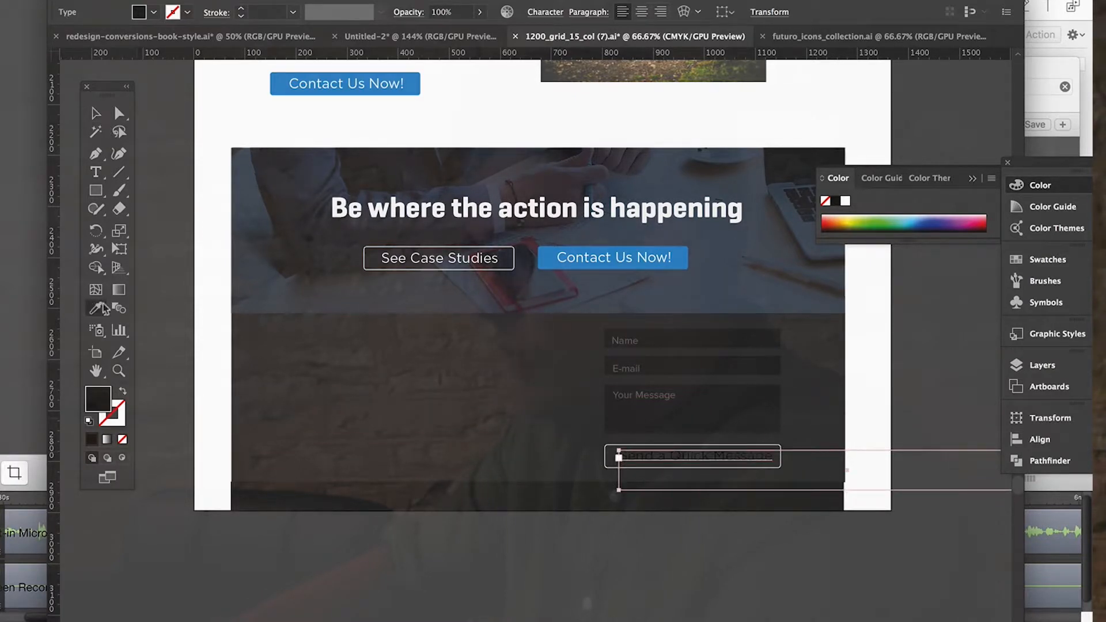
pyautogui.click(196, 327)
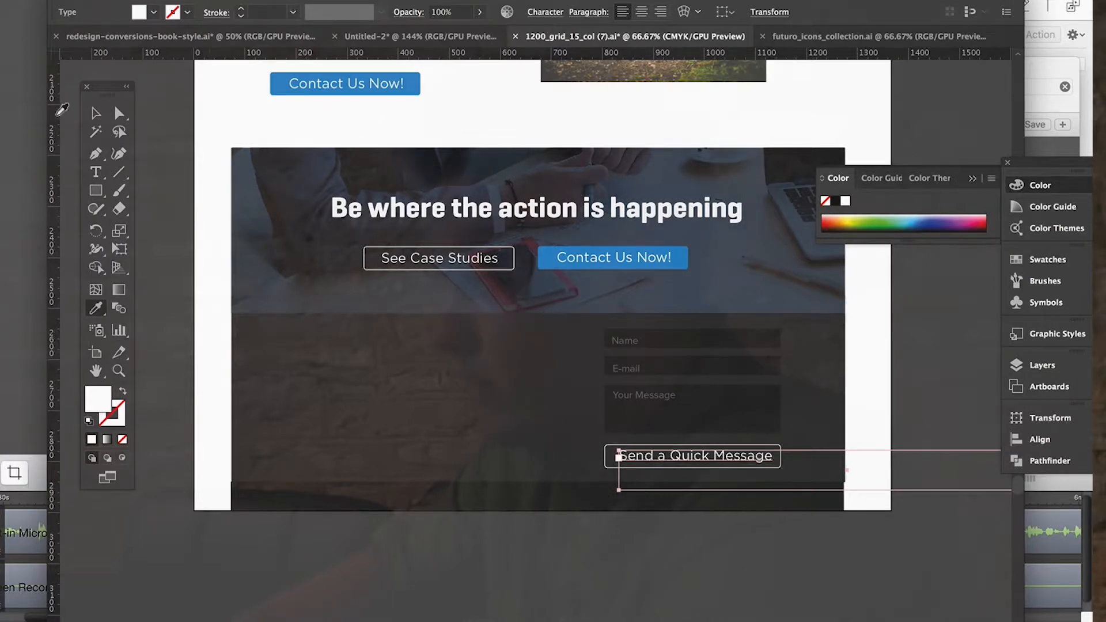
pyautogui.click(95, 113)
pyautogui.click(614, 535)
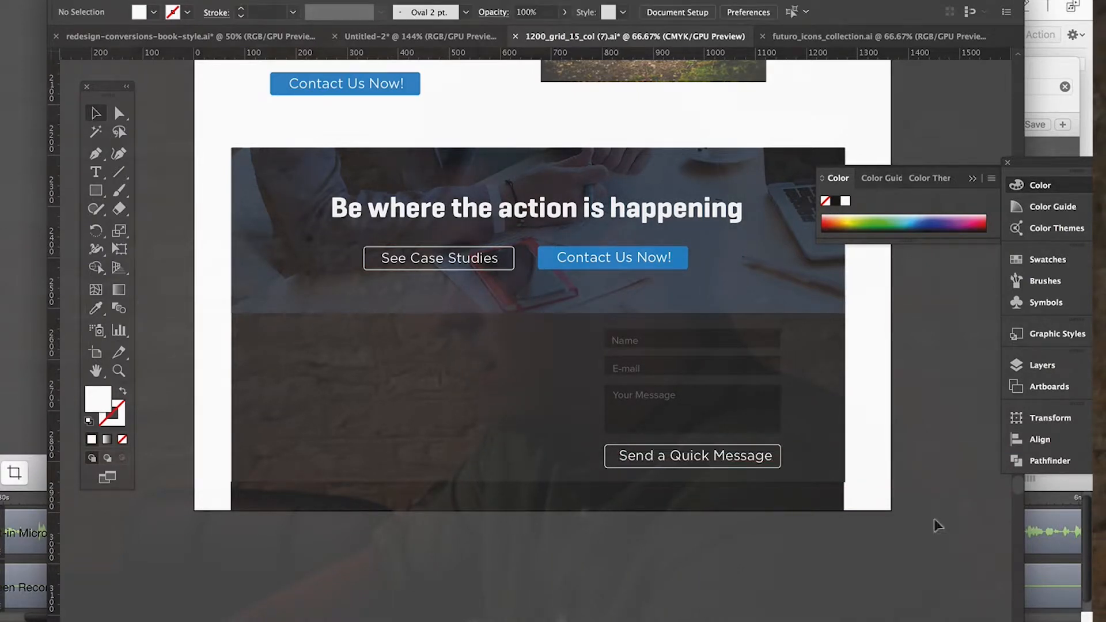
# Shorten the form button text to "Send a Message".
pyautogui.scroll(2, 942, 522)
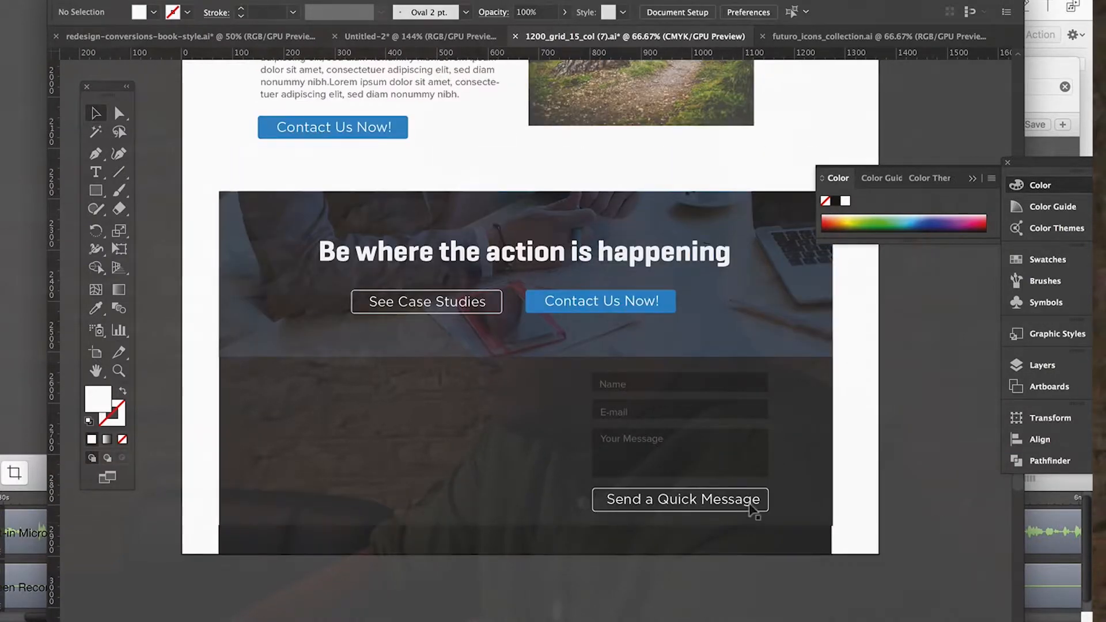
pyautogui.doubleClick(691, 499)
pyautogui.moveTo(695, 498); pyautogui.dragTo(657, 499)
pyautogui.press('BackSpace')
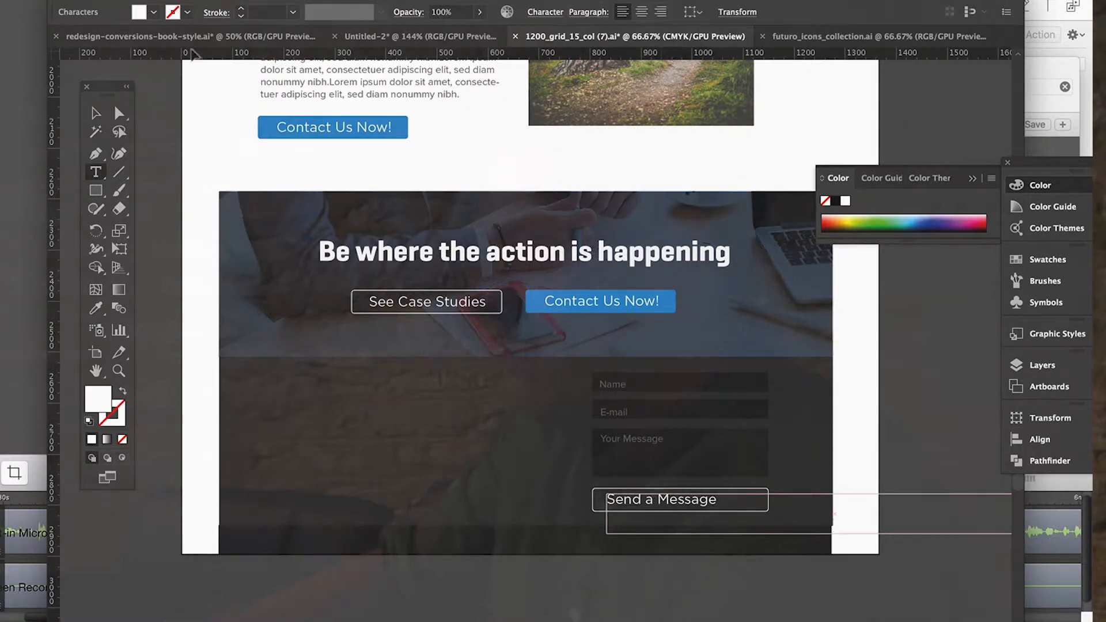
# Centre the "Send a Message" text inside the outlined form button.
pyautogui.click(94, 114)
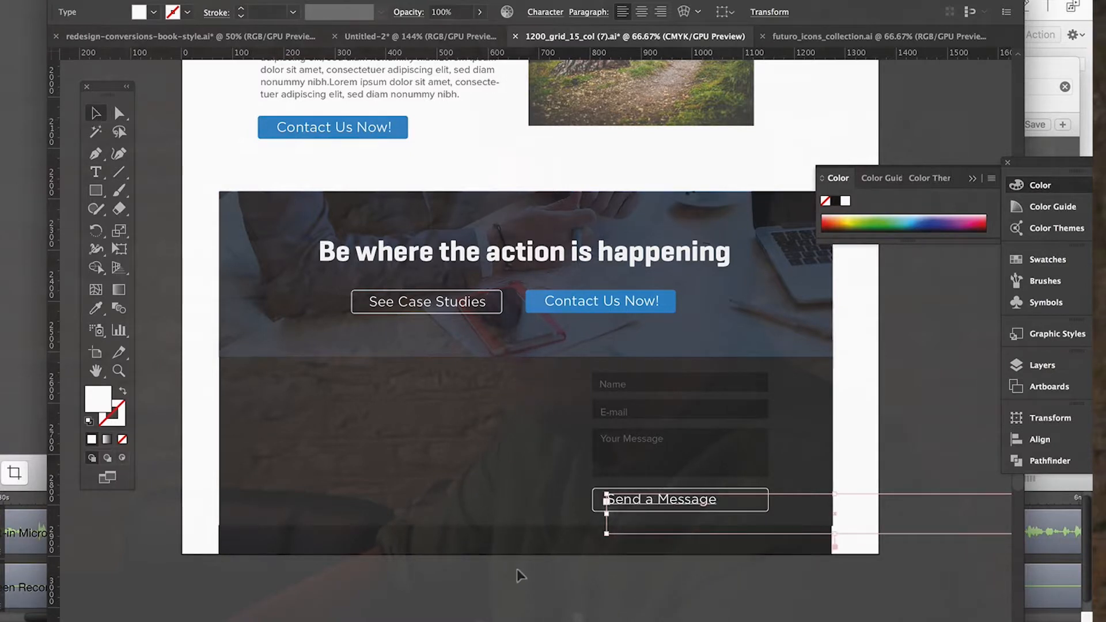
pyautogui.moveTo(646, 502); pyautogui.dragTo(664, 502)
pyautogui.click(646, 584)
# Draw a square about 54 px wide in the footer's empty left area and give it the "Contact Us Now!" button's blue fill.
pyautogui.scroll(-5, 444, 446)
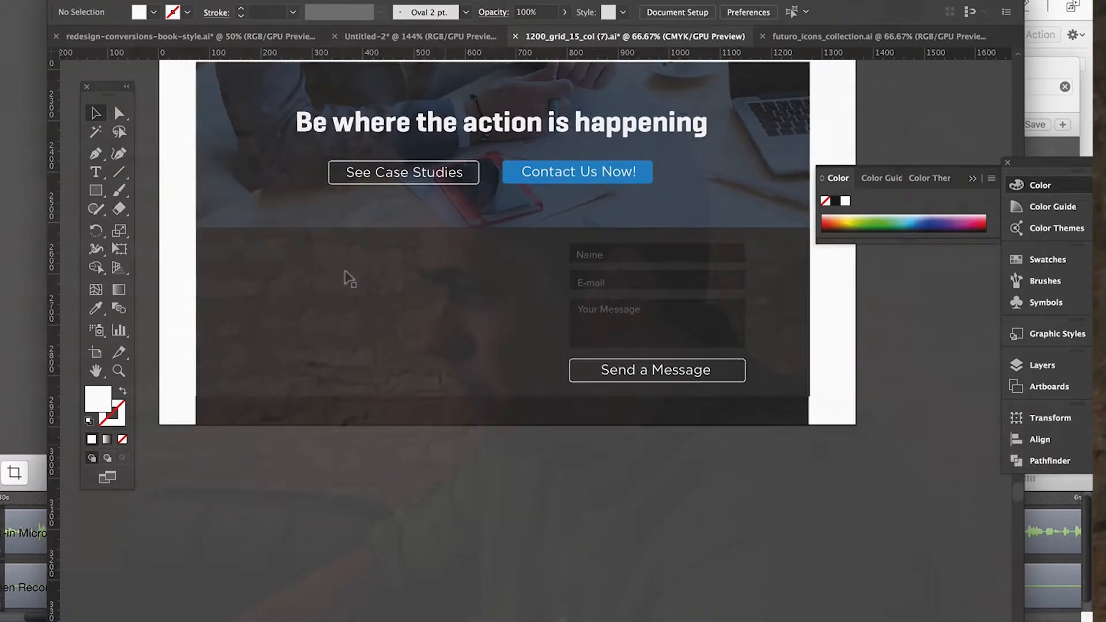
pyautogui.press('m')
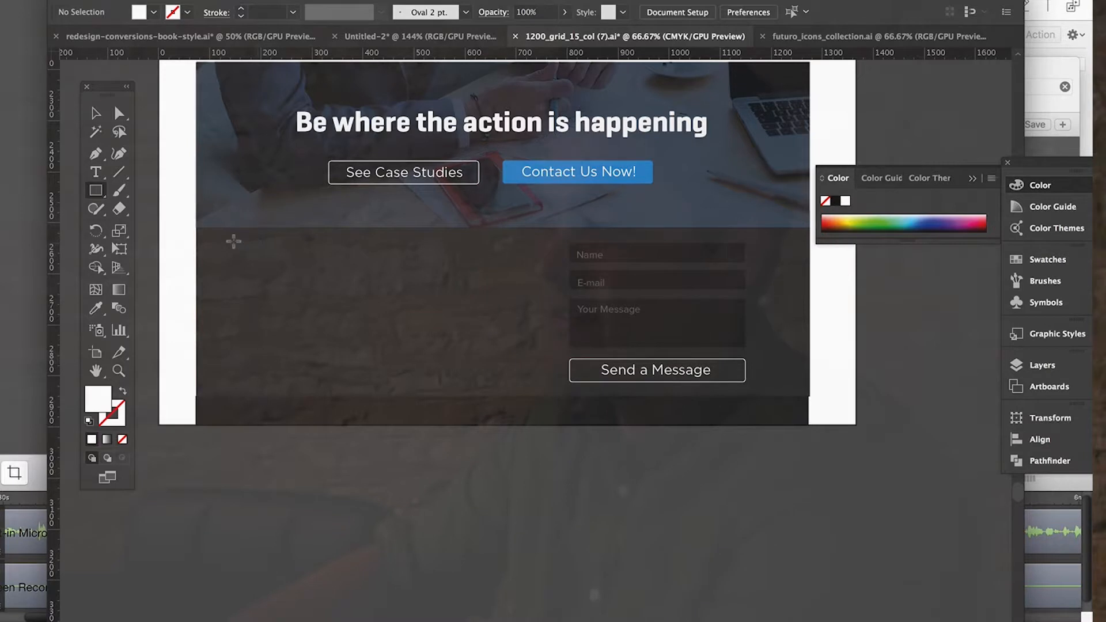
pyautogui.moveTo(234, 242)
pyautogui.mouseDown()
pyautogui.moveTo(276, 277)
pyautogui.moveTo(267, 272)
pyautogui.mouseUp()
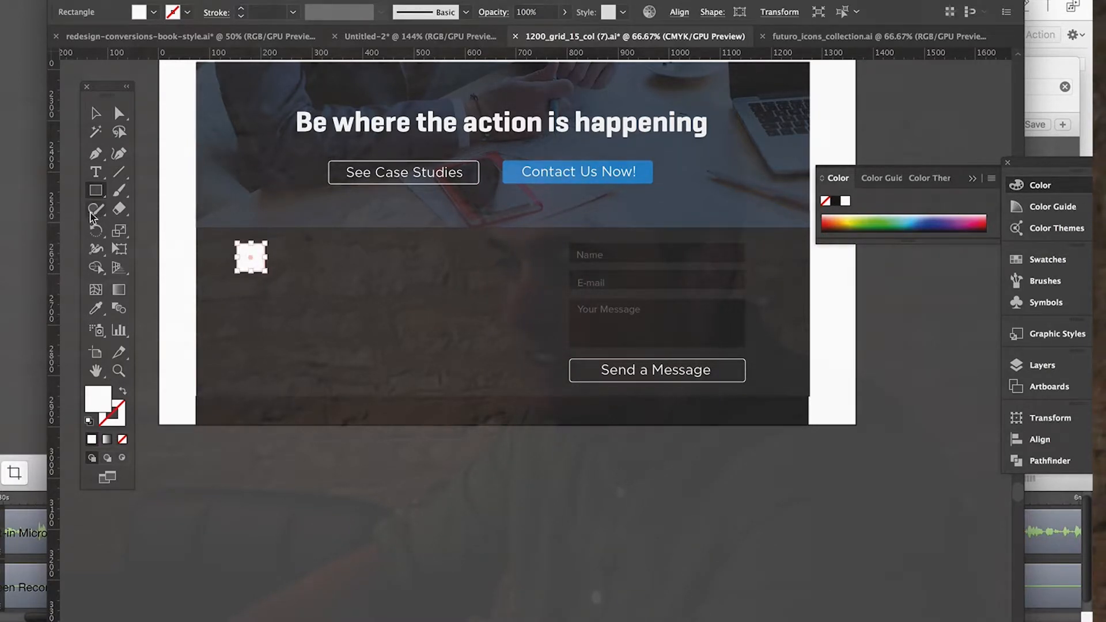
pyautogui.click(95, 308)
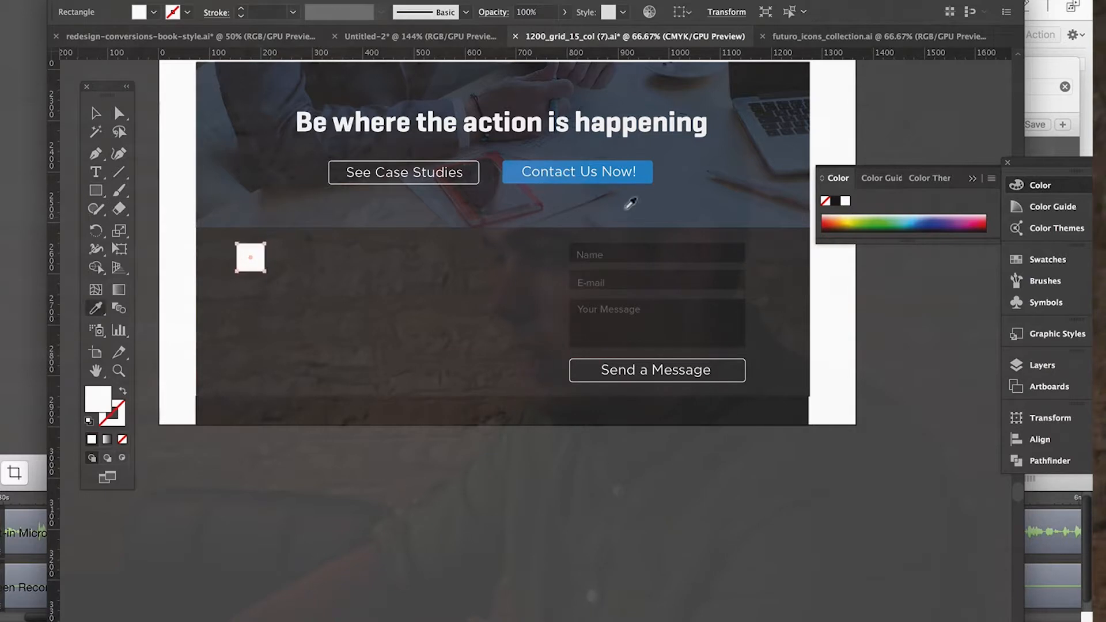
pyautogui.click(508, 160)
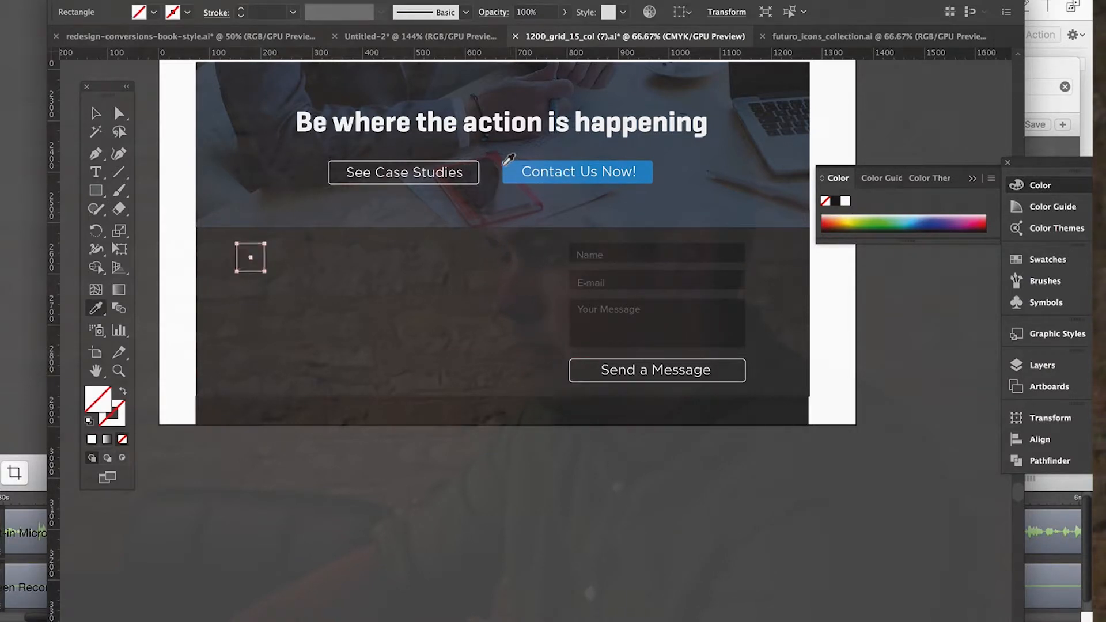
pyautogui.click(506, 162)
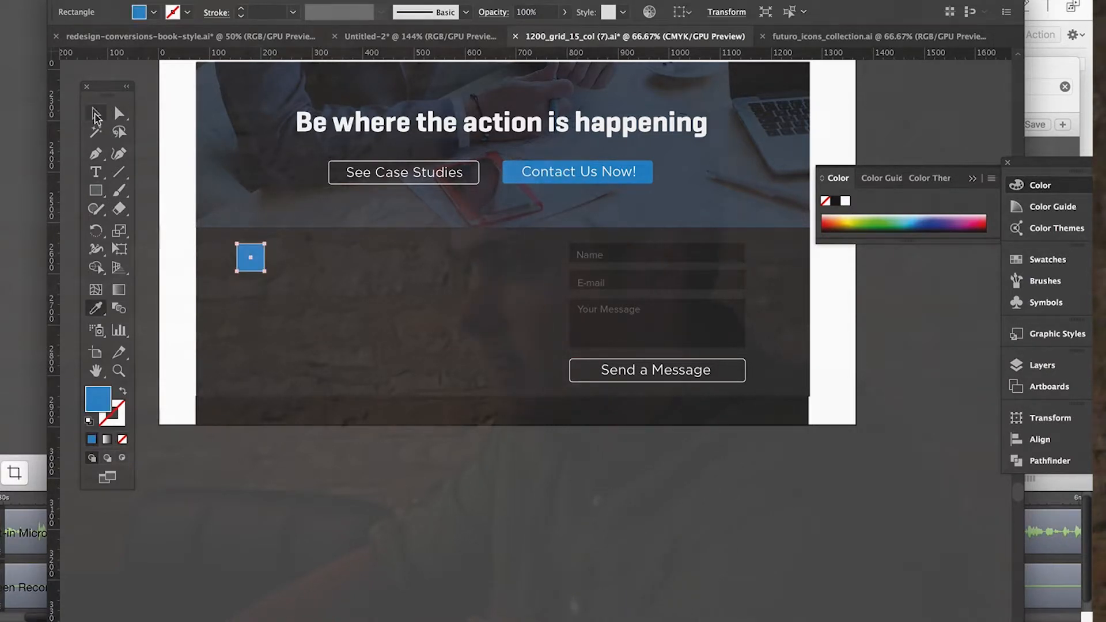
# Duplicate the blue square twice and place the copies beside it to form a row of three.
pyautogui.press('v')
pyautogui.hotkey('ctrl', 'c')
pyautogui.hotkey('ctrl', 'v')
pyautogui.moveTo(536, 422); pyautogui.dragTo(291, 261)
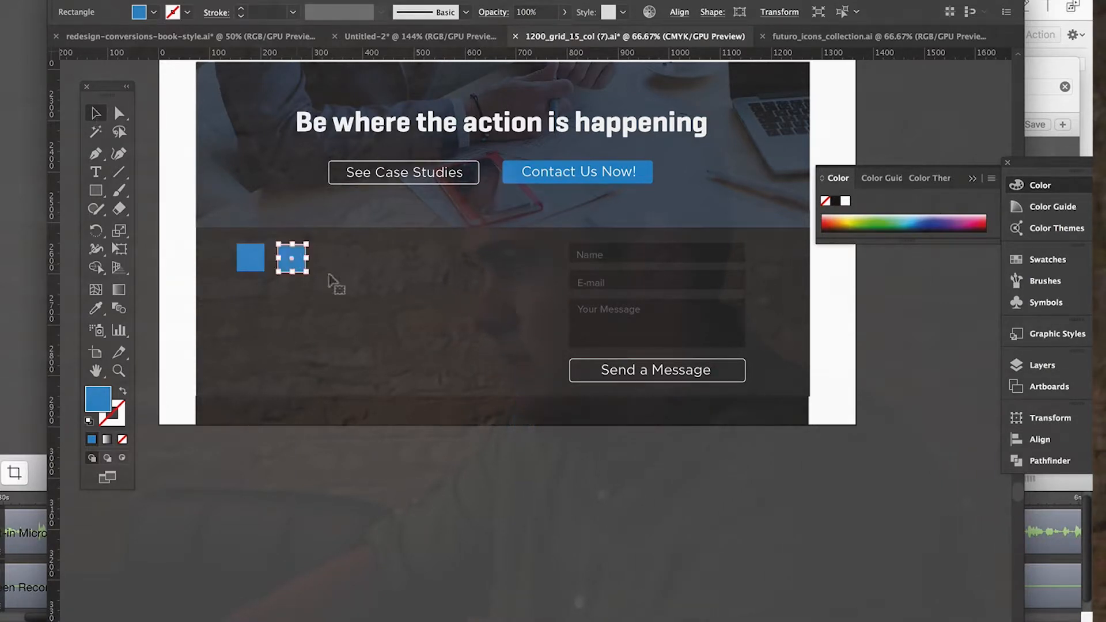
pyautogui.click(521, 415)
pyautogui.moveTo(533, 414); pyautogui.dragTo(335, 260)
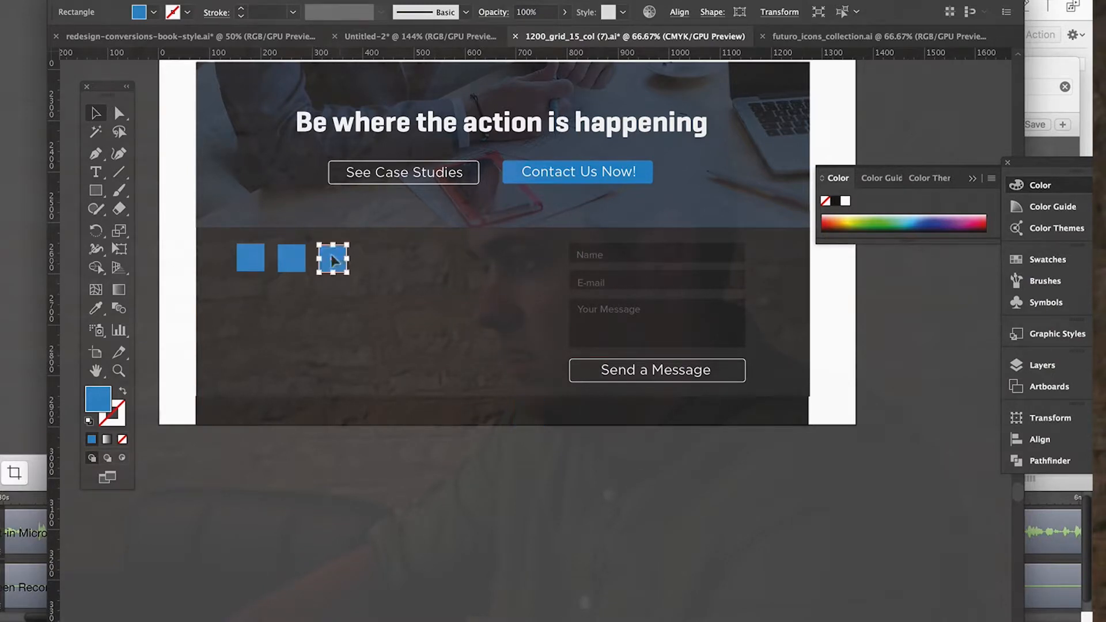
# Select all three blue footer squares and align them along their top edges.
pyautogui.keyDown('shift'); pyautogui.click(290, 263); pyautogui.keyUp('shift')
pyautogui.keyDown('shift'); pyautogui.click(246, 258); pyautogui.keyUp('shift')
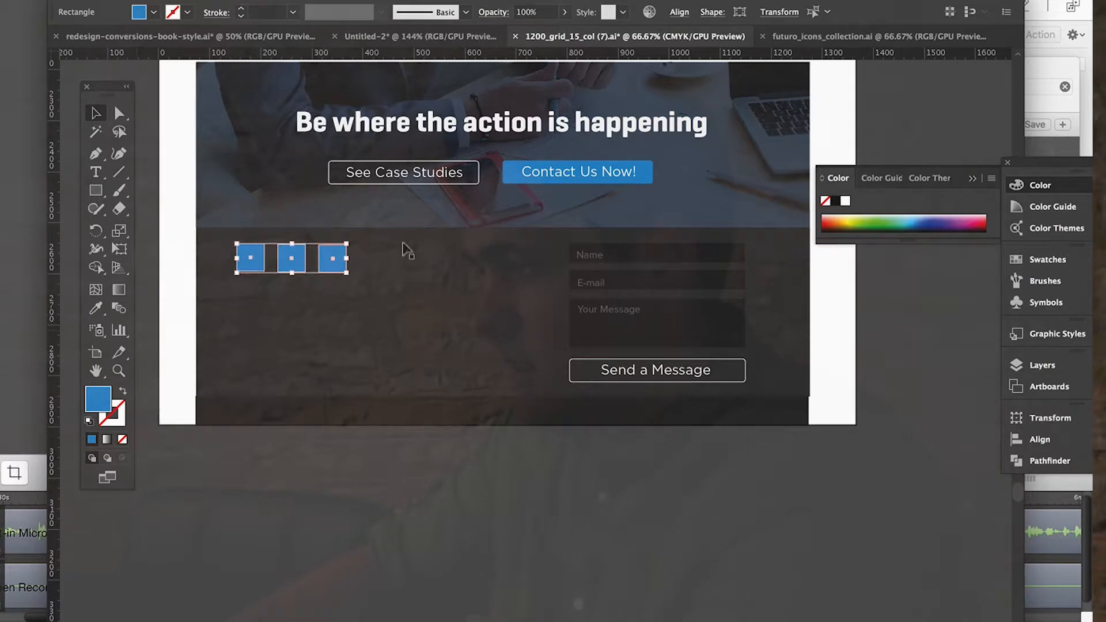
pyautogui.click(705, 13)
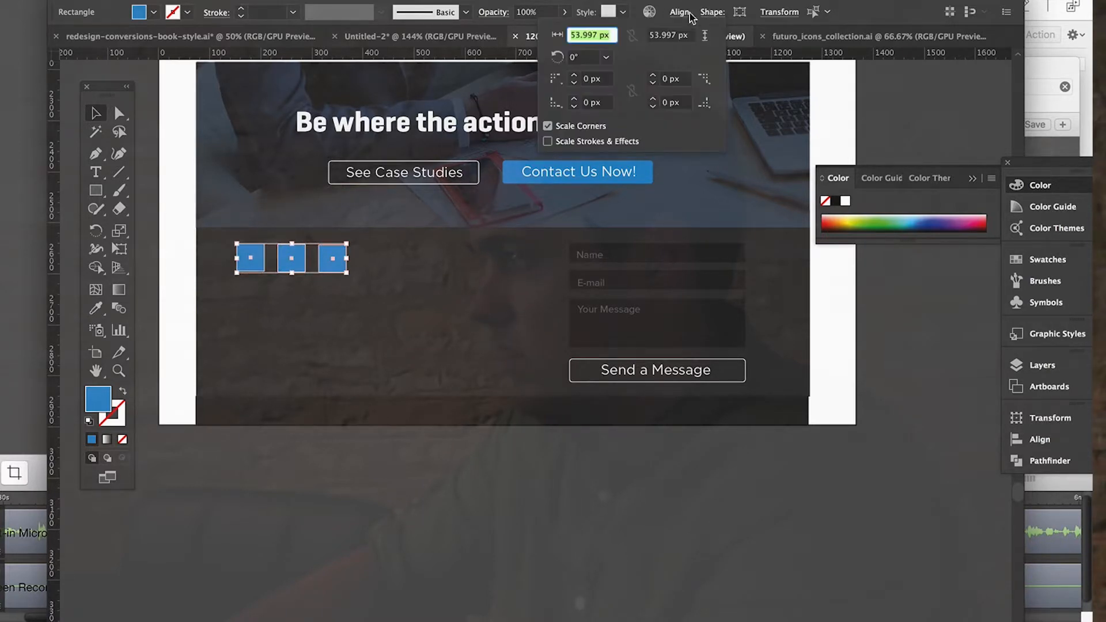
pyautogui.click(672, 13)
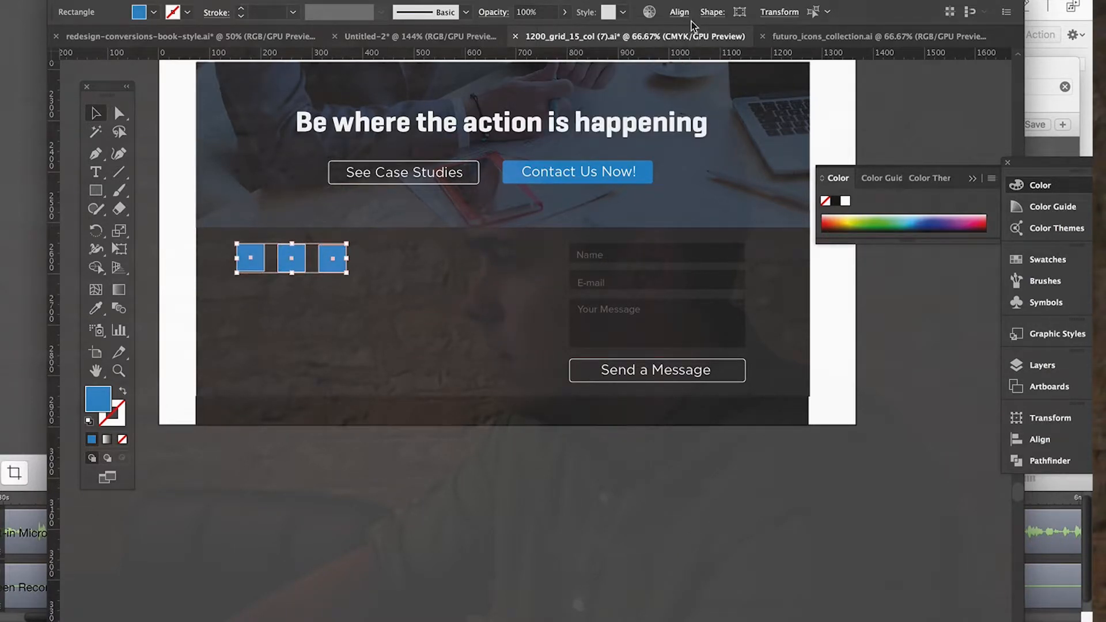
pyautogui.click(683, 13)
pyautogui.click(616, 56)
pyautogui.click(440, 499)
pyautogui.click(414, 480)
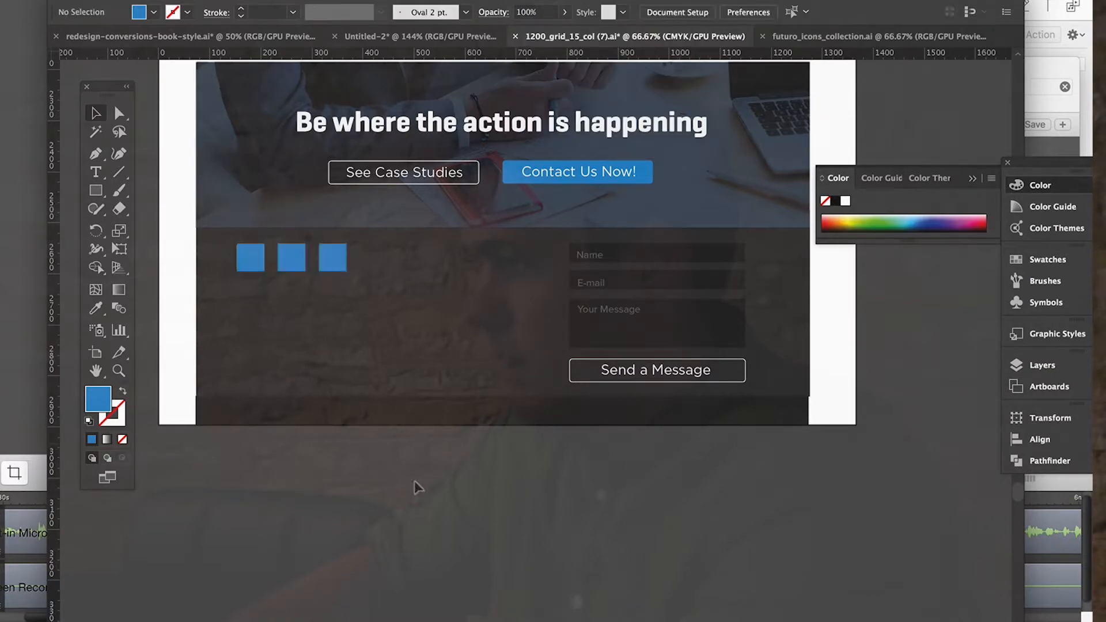
# Distribute the three blue footer squares evenly by their horizontal centres.
pyautogui.scroll(3, 469, 448)
pyautogui.click(274, 339)
pyautogui.keyDown('shift'); pyautogui.click(317, 339); pyautogui.keyUp('shift')
pyautogui.keyDown('shift'); pyautogui.click(357, 340); pyautogui.keyUp('shift')
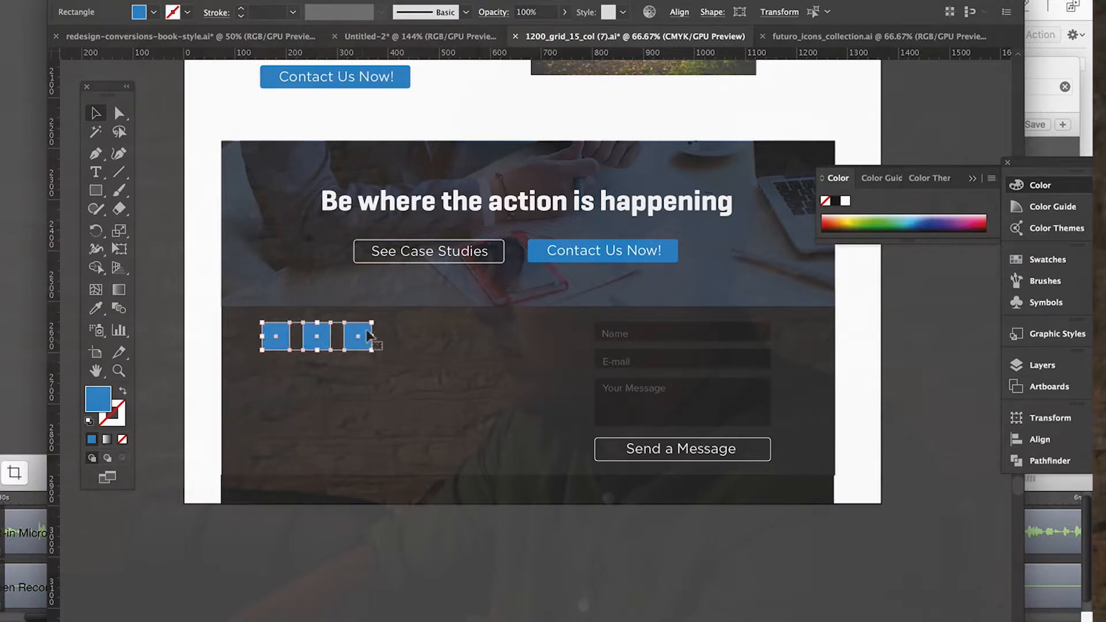
pyautogui.click(679, 13)
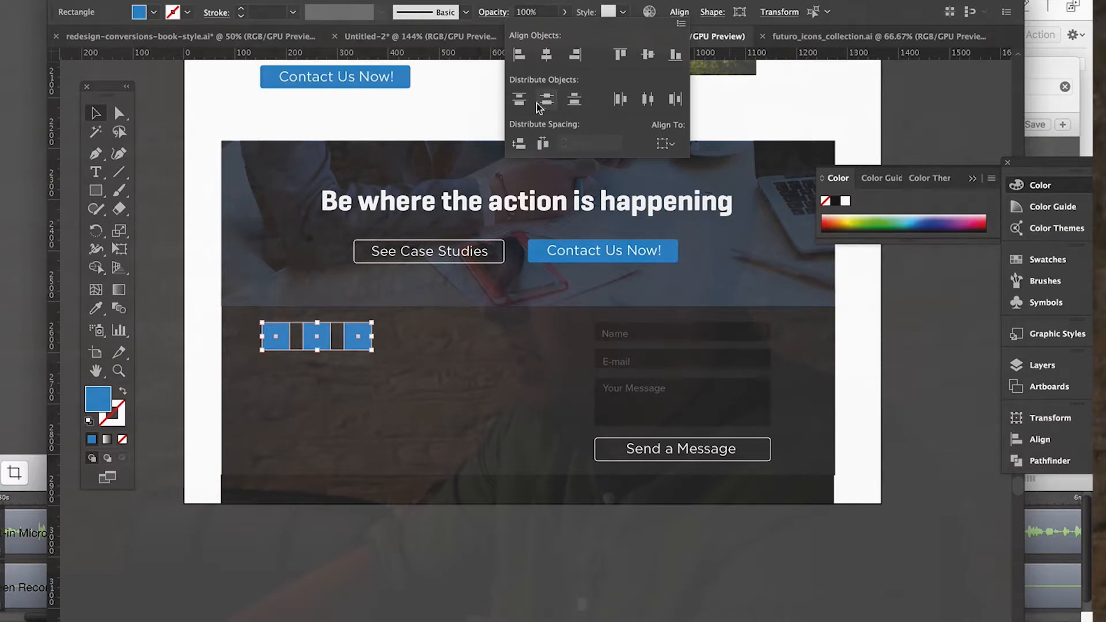
pyautogui.click(649, 102)
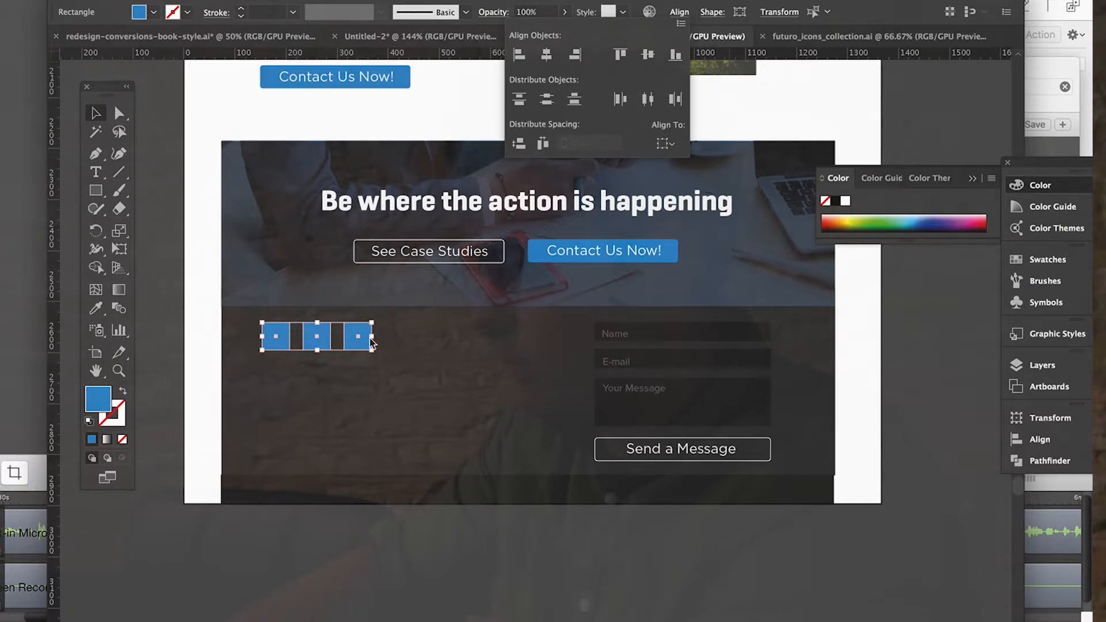
pyautogui.click(358, 540)
pyautogui.scroll(-3, 523, 409)
pyautogui.scroll(3, 523, 409)
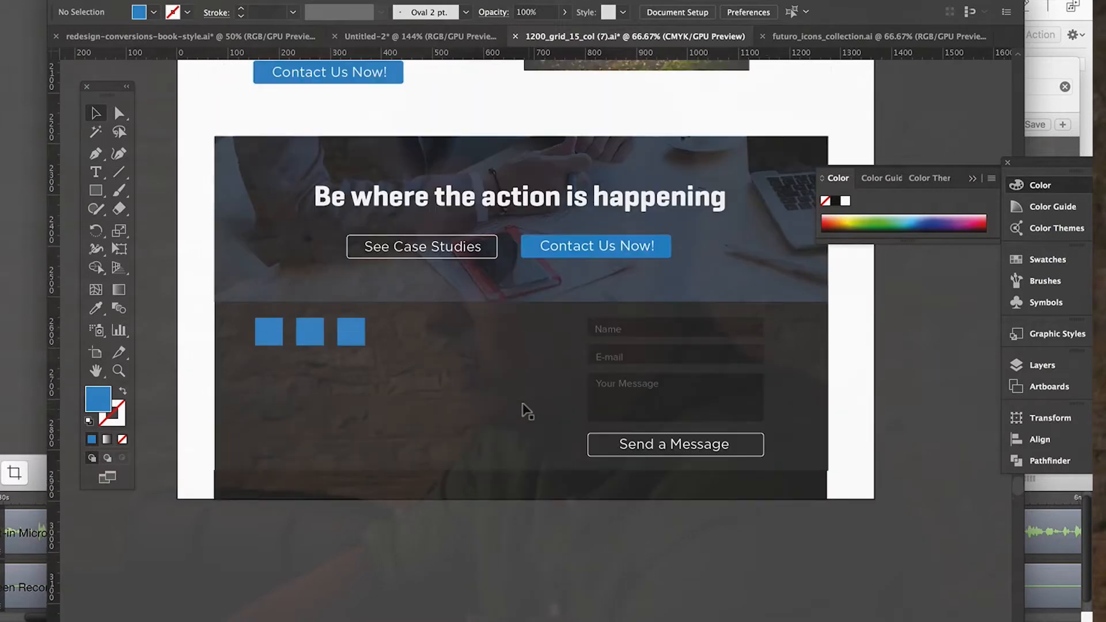
# Create a text area below the blue squares containing the line "Business Address" followed by the street address, unit, city, state and ZIP code.
pyautogui.click(96, 190)
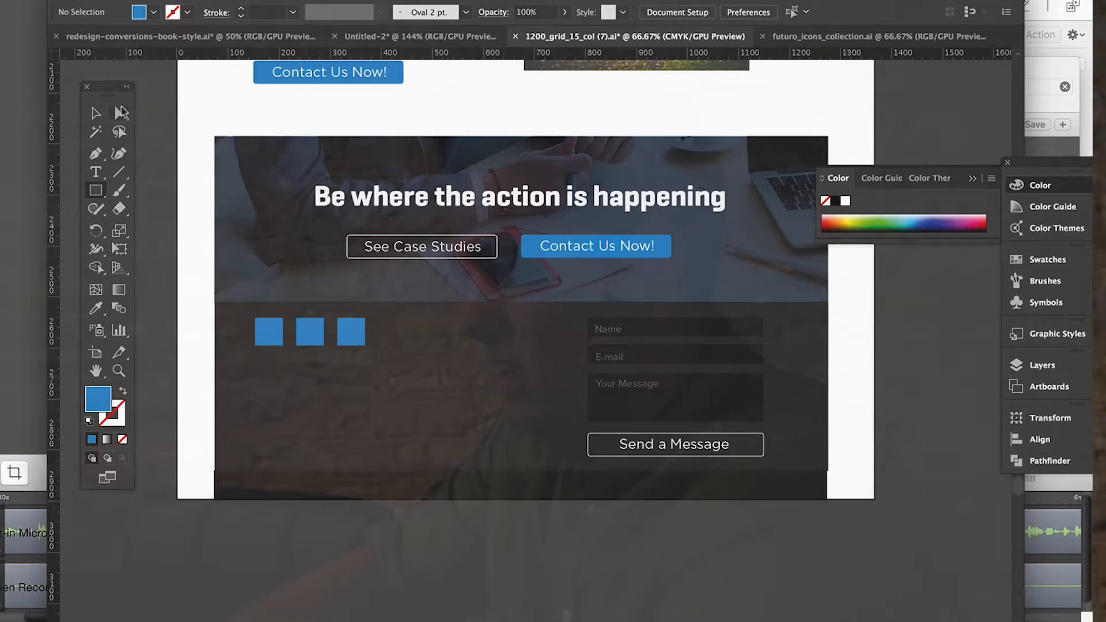
pyautogui.click(96, 171)
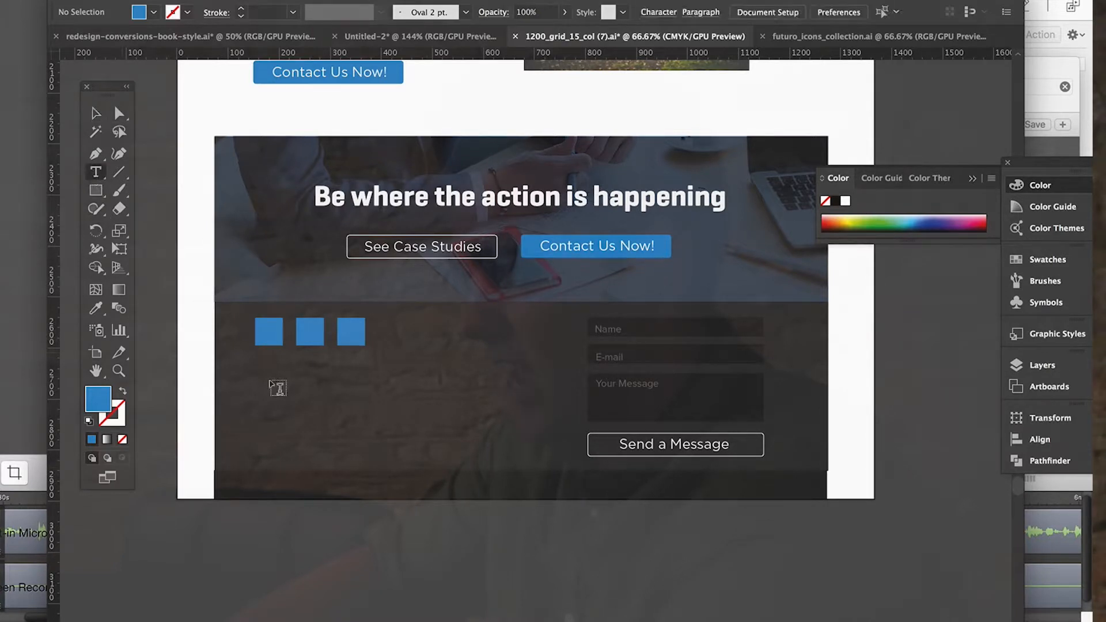
pyautogui.moveTo(257, 367); pyautogui.dragTo(530, 449)
pyautogui.press('BackSpace')
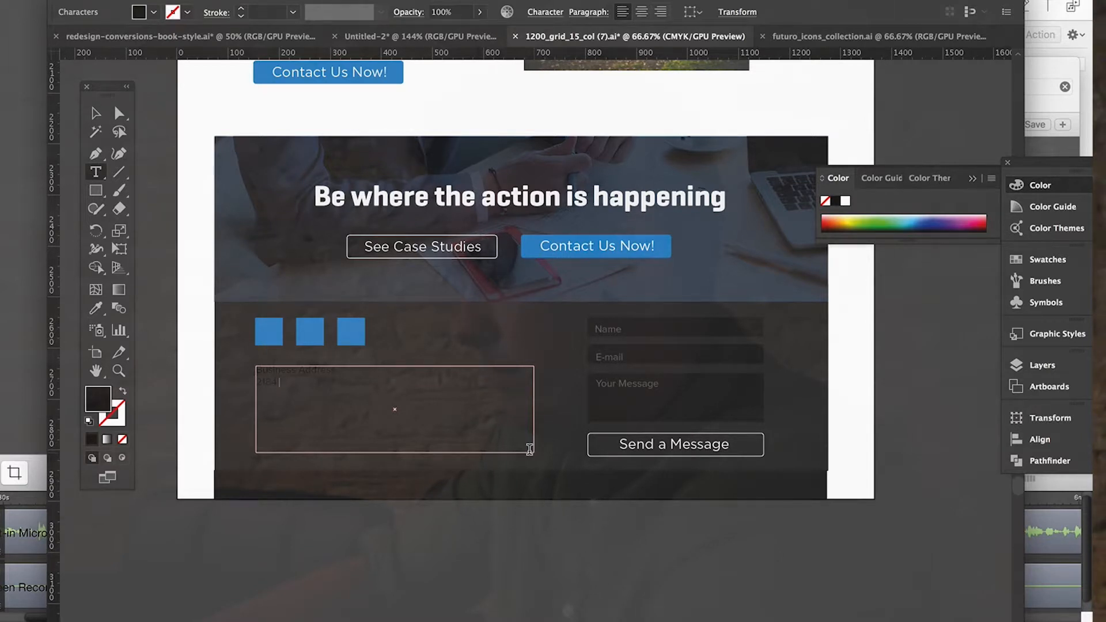
pyautogui.write('u')
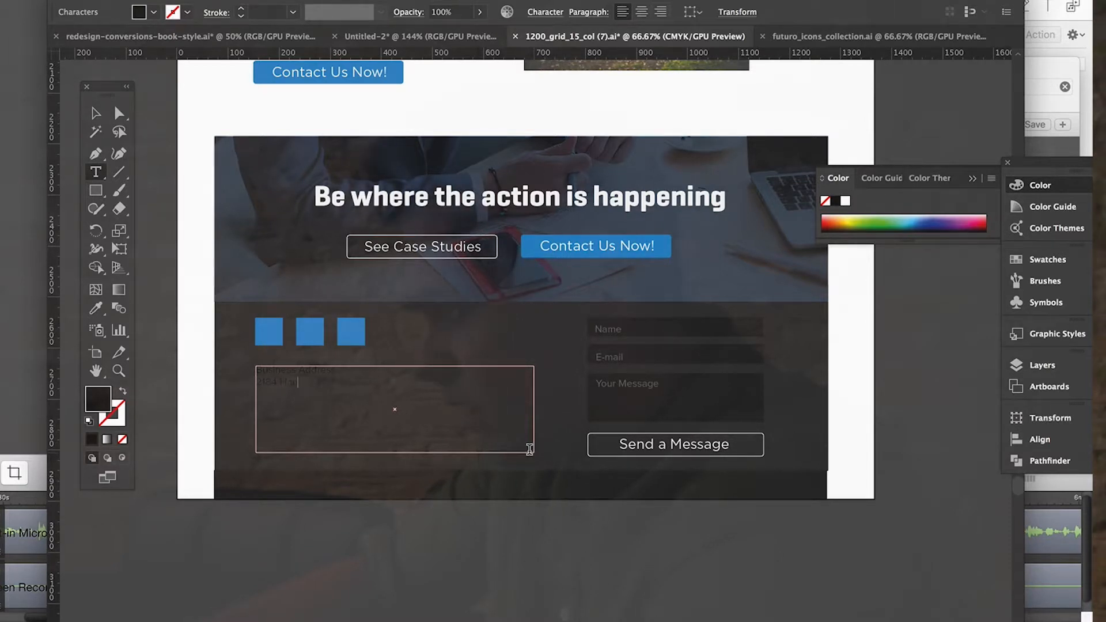
pyautogui.write('n')
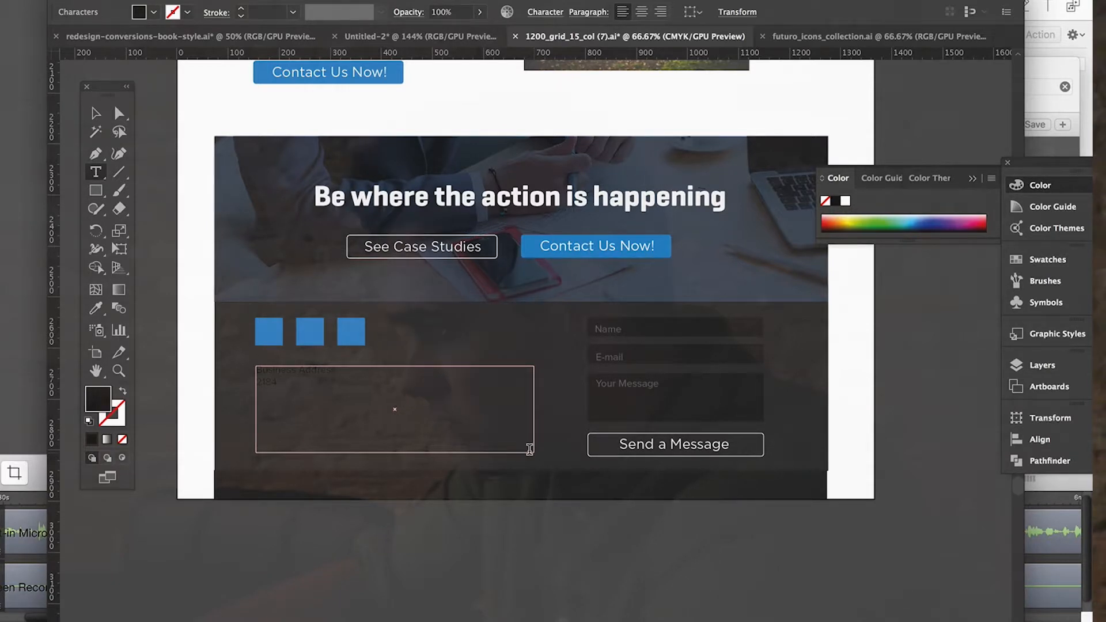
pyautogui.write('son St')
pyautogui.write(', Mn')
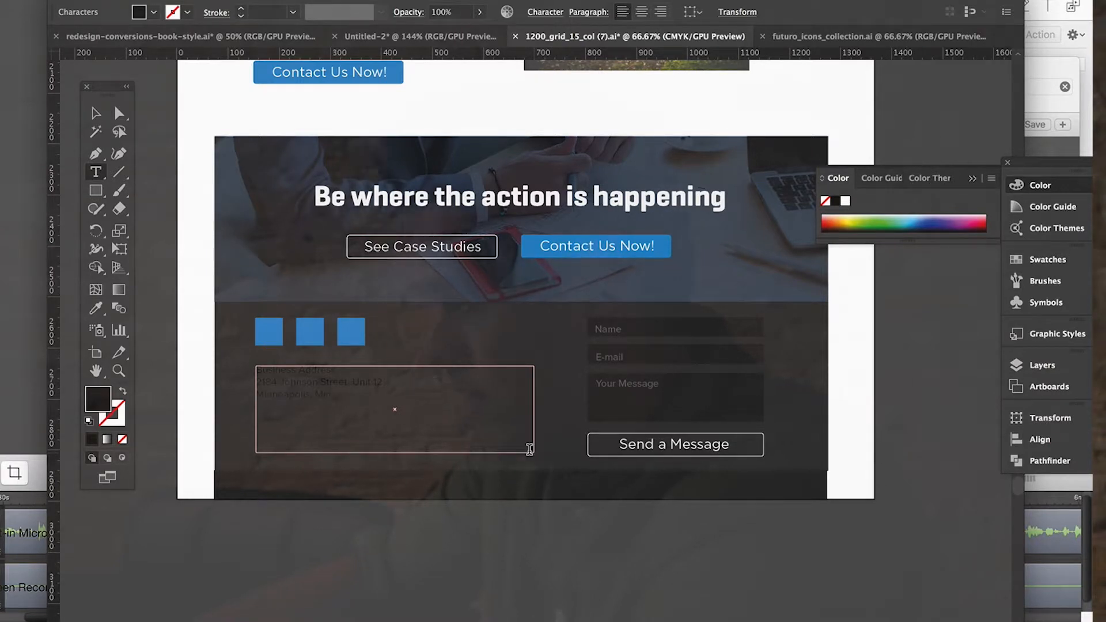
pyautogui.write('nnesota 55408')
# Colour the business address text white by sampling the white page margin.
pyautogui.moveTo(409, 396); pyautogui.dragTo(147, 320)
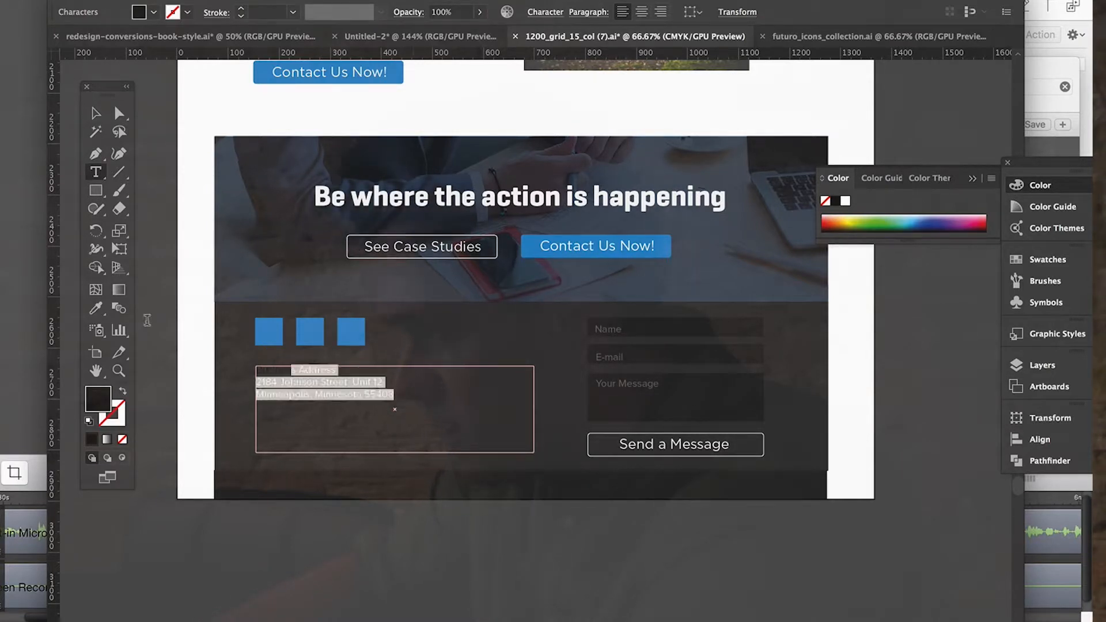
pyautogui.click(96, 308)
pyautogui.click(202, 291)
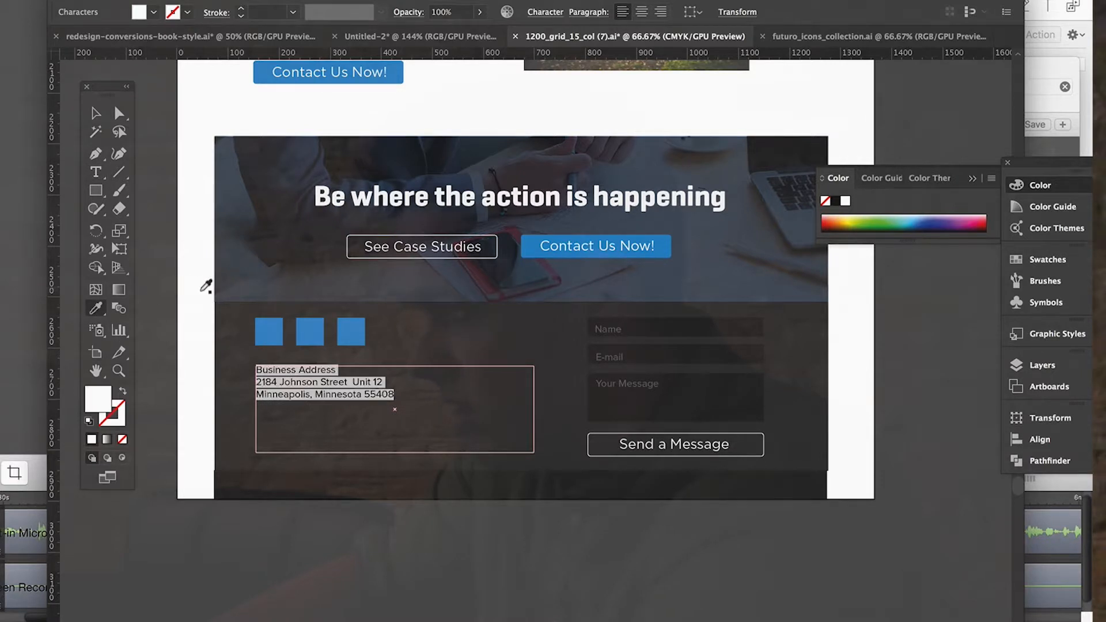
pyautogui.click(95, 113)
pyautogui.click(418, 601)
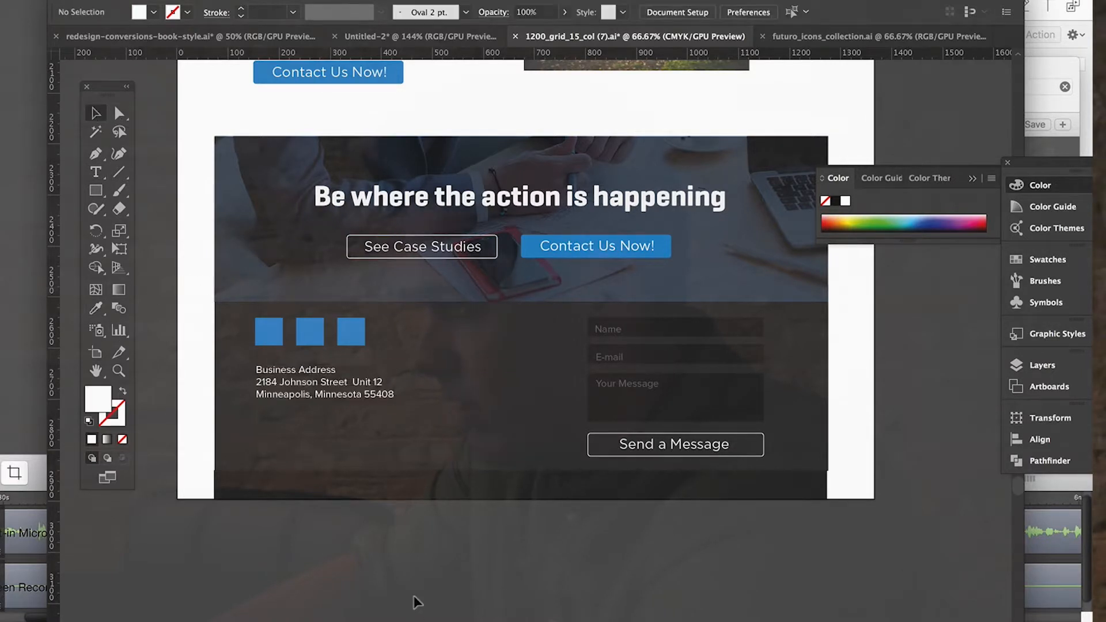
# Match the business address text to the grey of the "E-mail" form label.
pyautogui.click(296, 409)
pyautogui.click(293, 395)
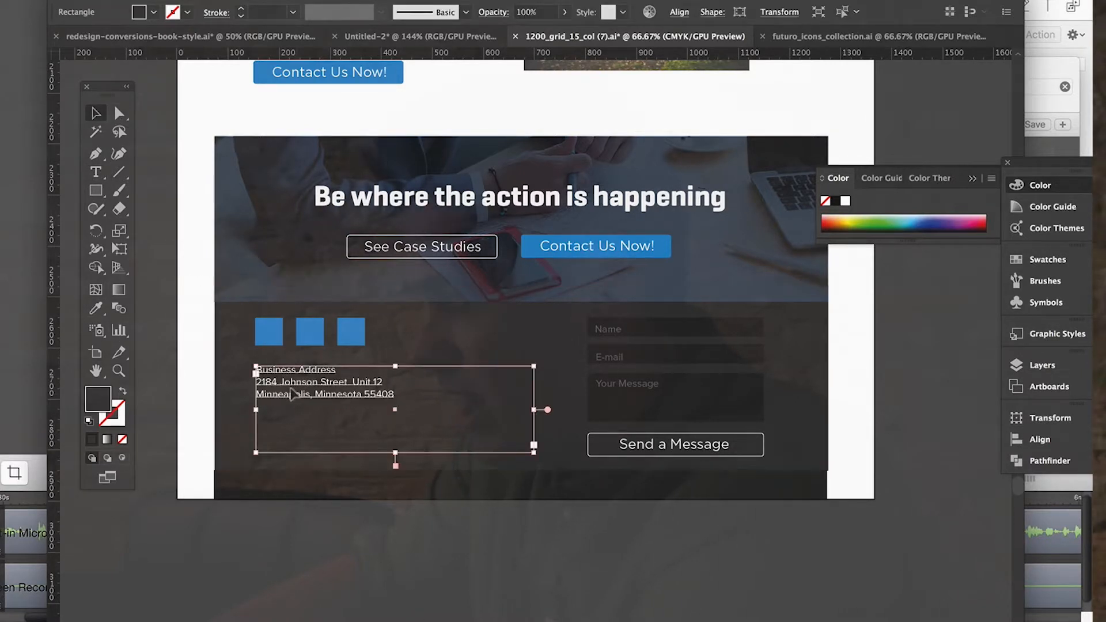
pyautogui.click(96, 310)
pyautogui.click(594, 361)
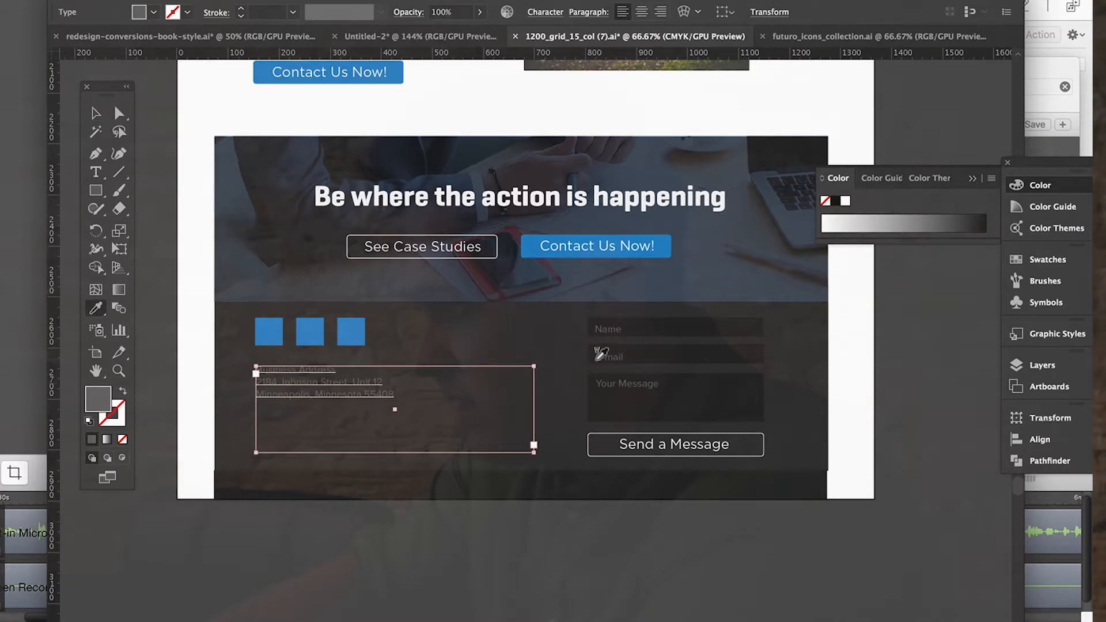
pyautogui.click(97, 113)
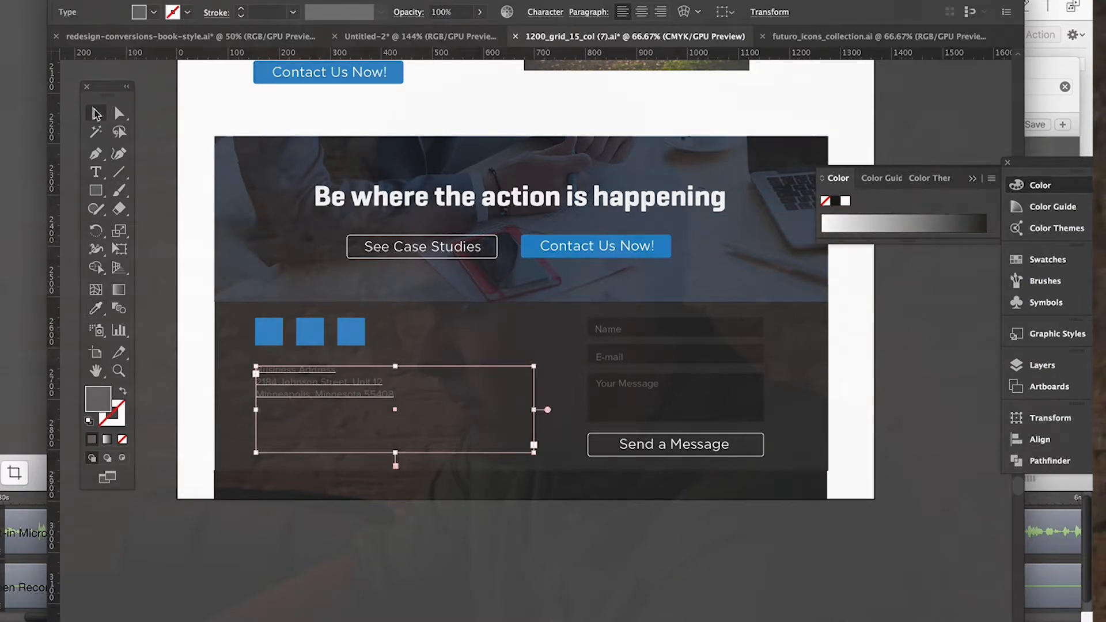
pyautogui.click(384, 586)
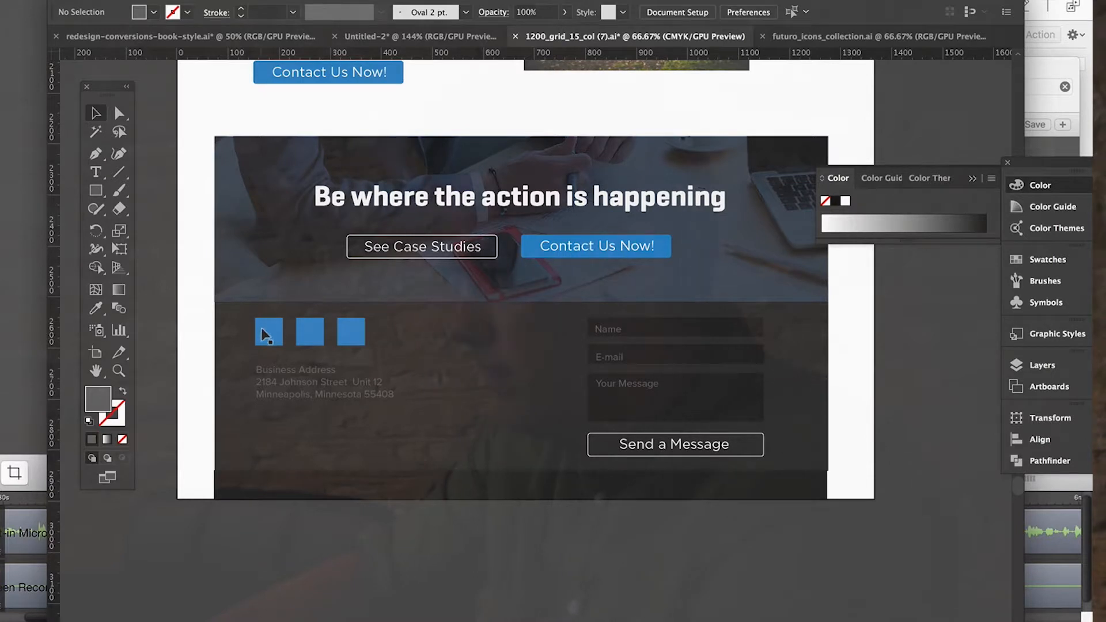
# Move the three blue squares and the business address text down together within the footer.
pyautogui.click(265, 334)
pyautogui.keyDown('shift'); pyautogui.click(310, 332); pyautogui.keyUp('shift')
pyautogui.keyDown('shift'); pyautogui.click(351, 332); pyautogui.keyUp('shift')
pyautogui.keyDown('shift'); pyautogui.click(307, 371); pyautogui.keyUp('shift')
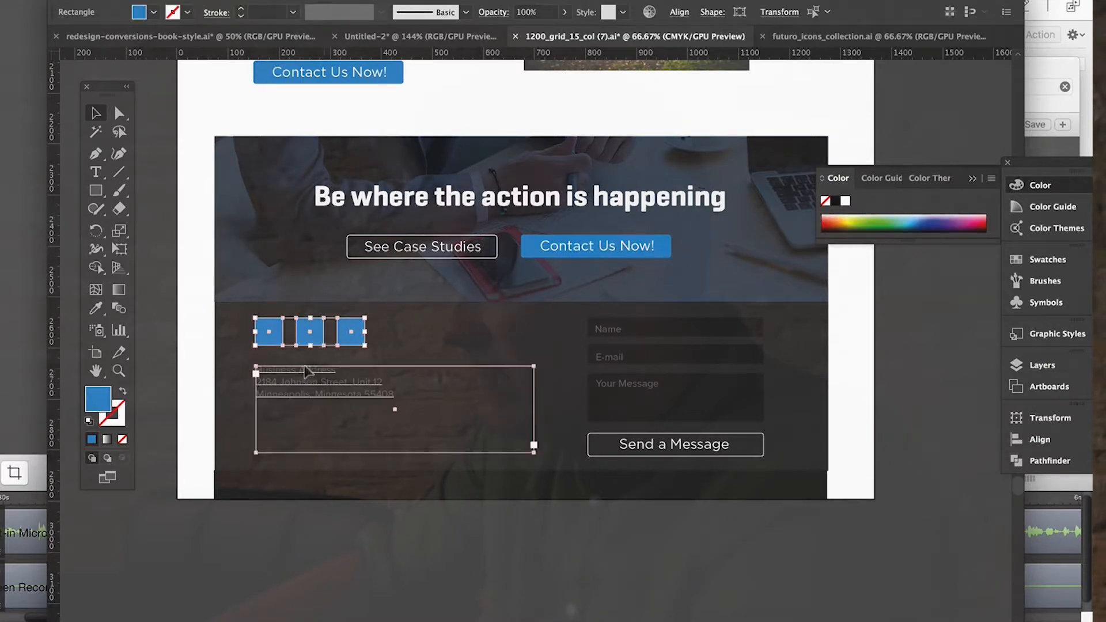
pyautogui.moveTo(322, 375); pyautogui.dragTo(323, 404)
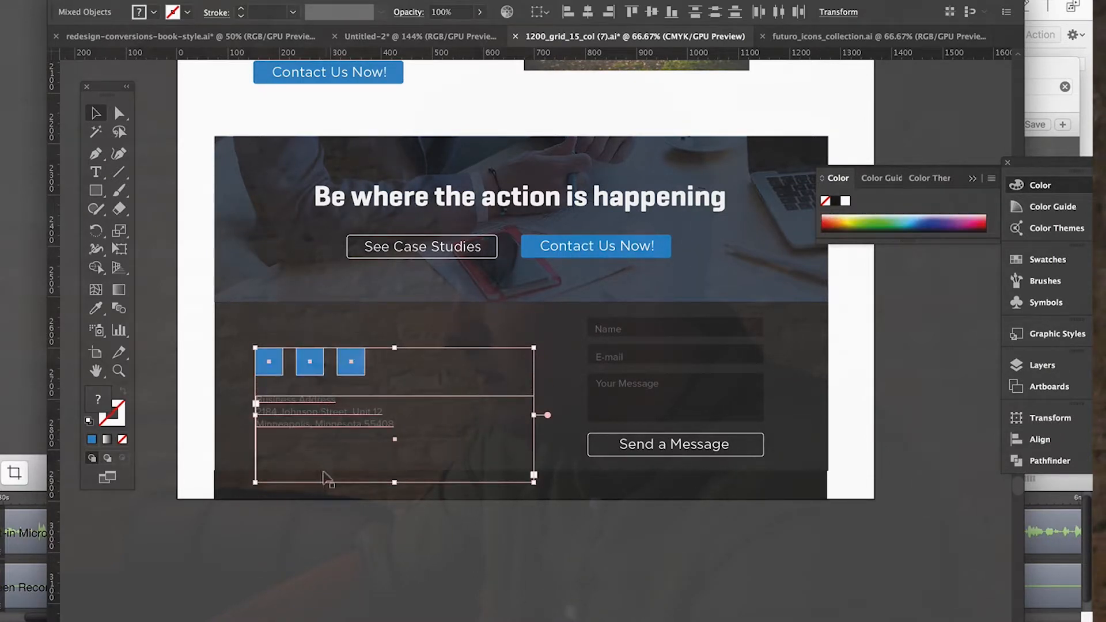
pyautogui.click(344, 524)
# Copy the "Social Media Photography" heading from the first service card and paste it into the dark footer.
pyautogui.scroll(15, 344, 524)
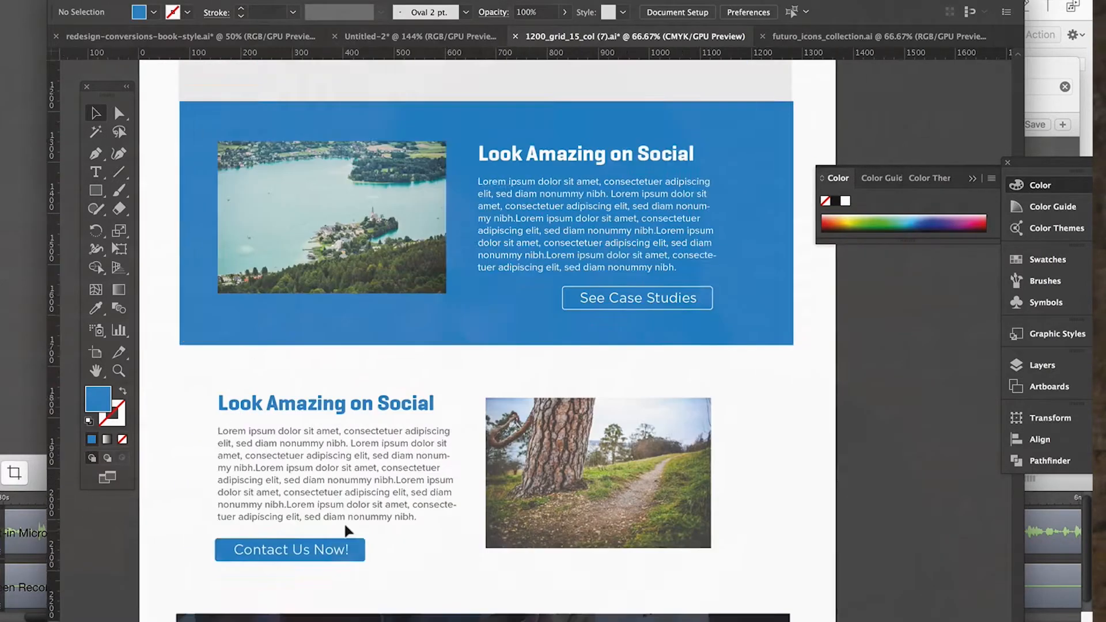
pyautogui.scroll(1, 347, 530)
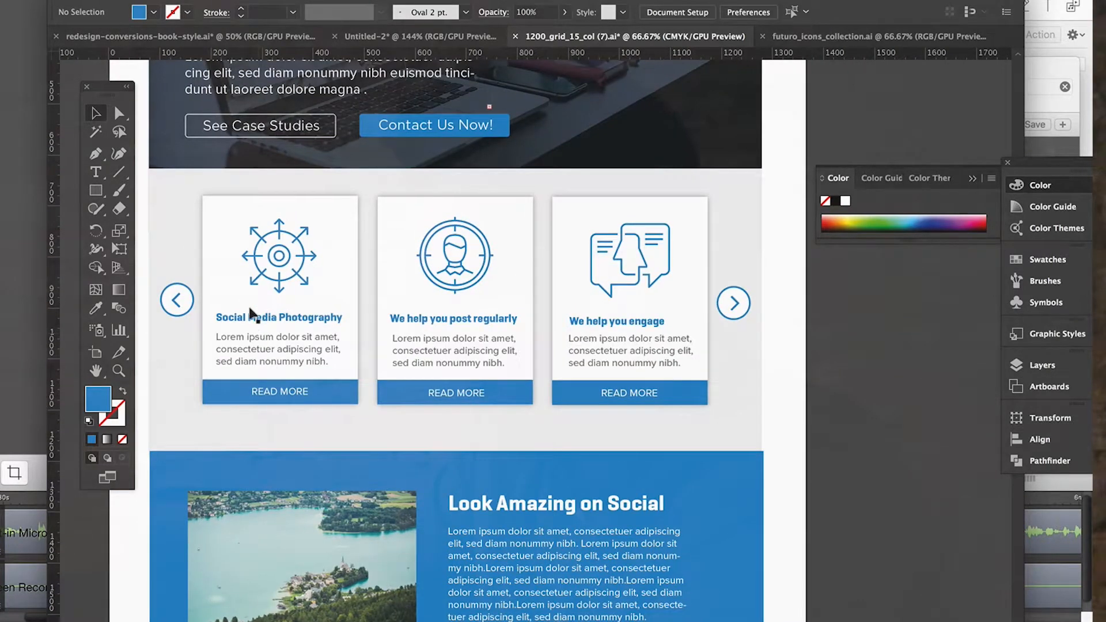
pyautogui.scroll(5, 275, 321)
pyautogui.click(267, 426)
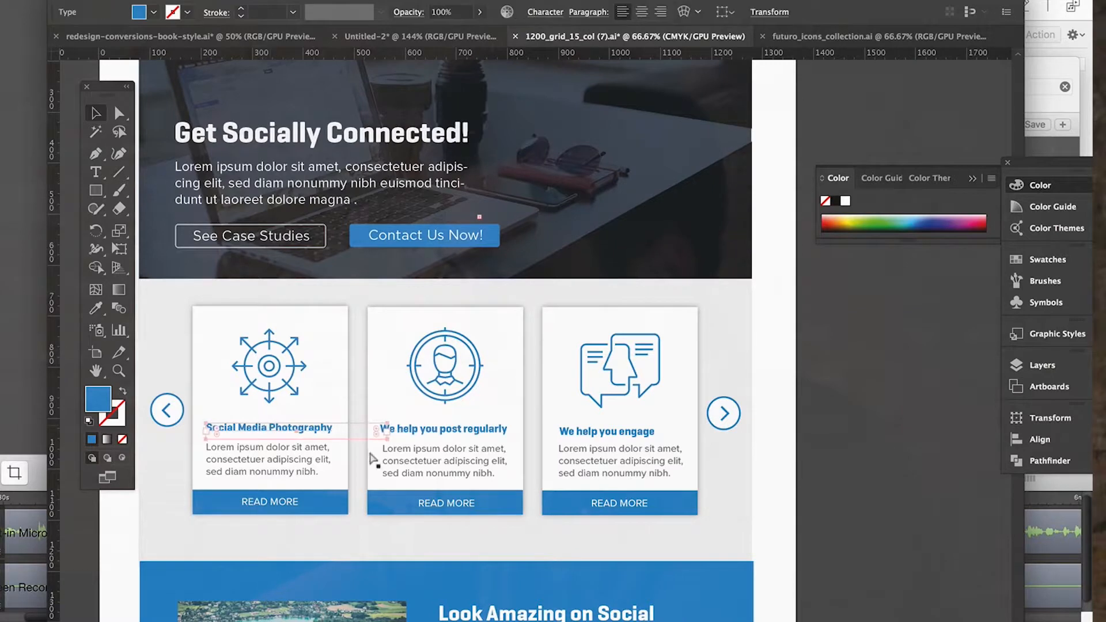
pyautogui.scroll(-20, 387, 463)
pyautogui.hotkey('ctrl', 'v')
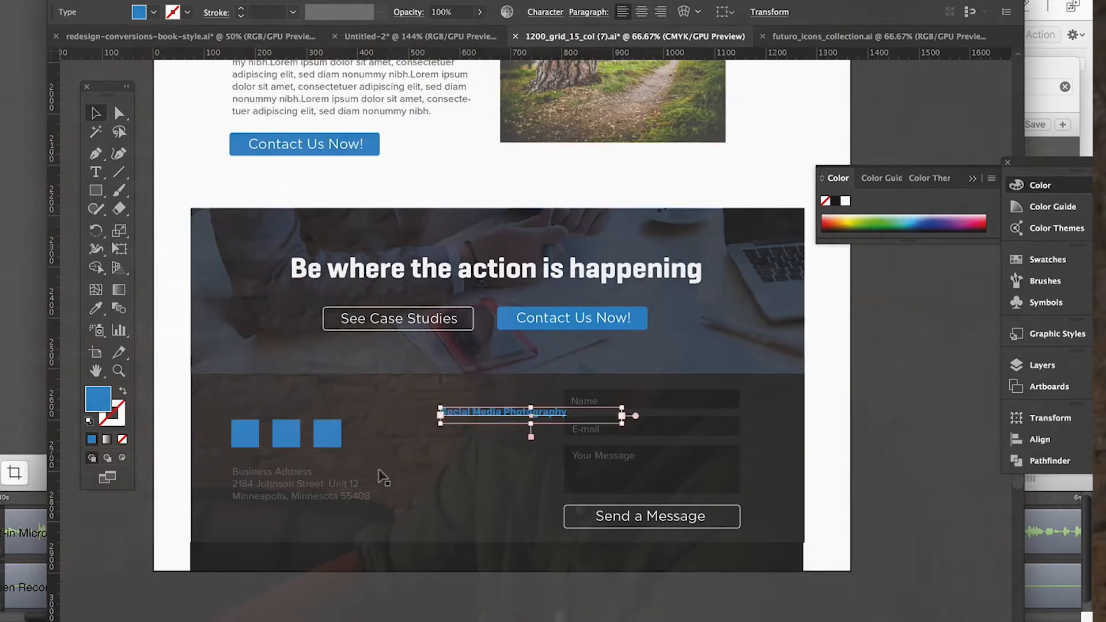
# Place the pasted heading just above the three blue squares and change its text to "Contact Information".
pyautogui.moveTo(492, 409); pyautogui.dragTo(289, 403)
pyautogui.doubleClick(289, 404)
pyautogui.moveTo(373, 406); pyautogui.dragTo(194, 357)
pyautogui.write('Contact Information')
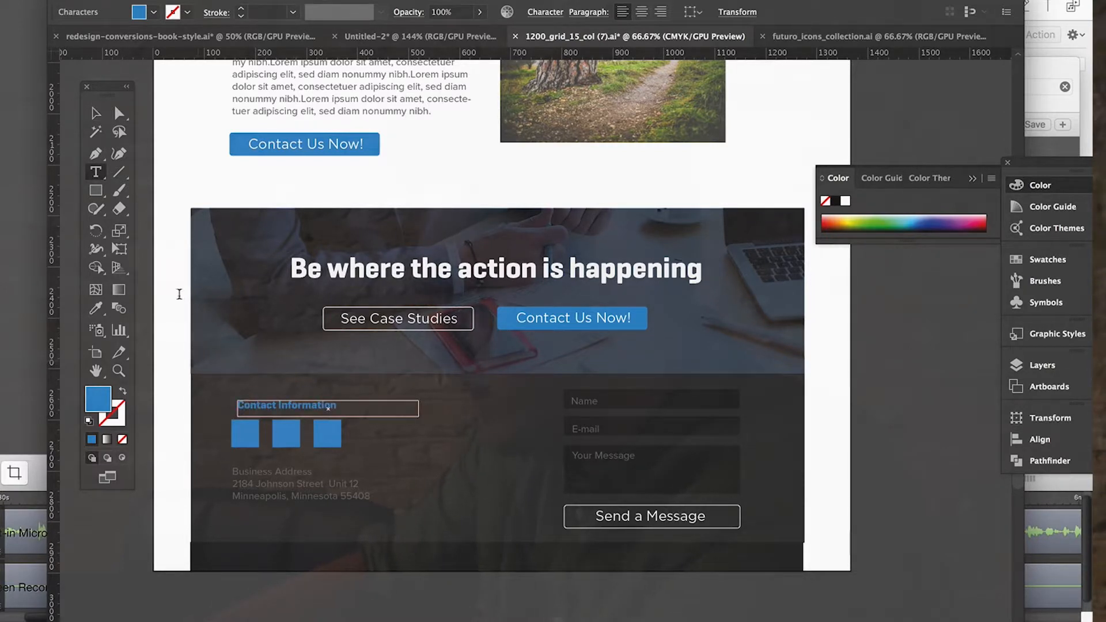
pyautogui.click(95, 113)
pyautogui.moveTo(283, 406); pyautogui.dragTo(282, 399)
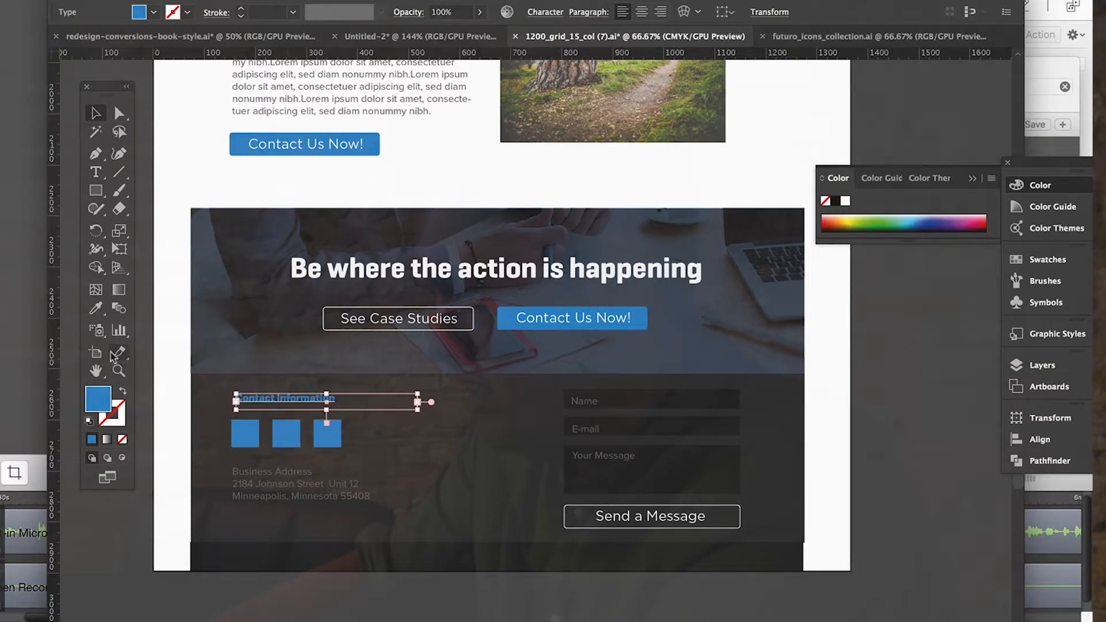
# Colour the "Contact Information" heading white by sampling the white page margin.
pyautogui.click(96, 309)
pyautogui.click(161, 335)
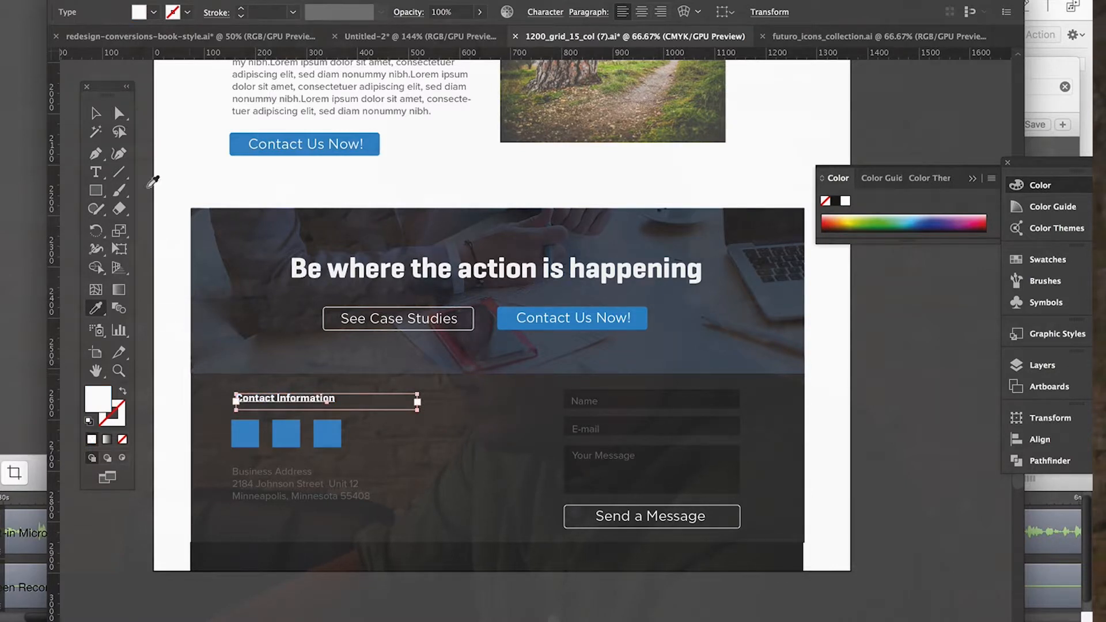
pyautogui.click(96, 113)
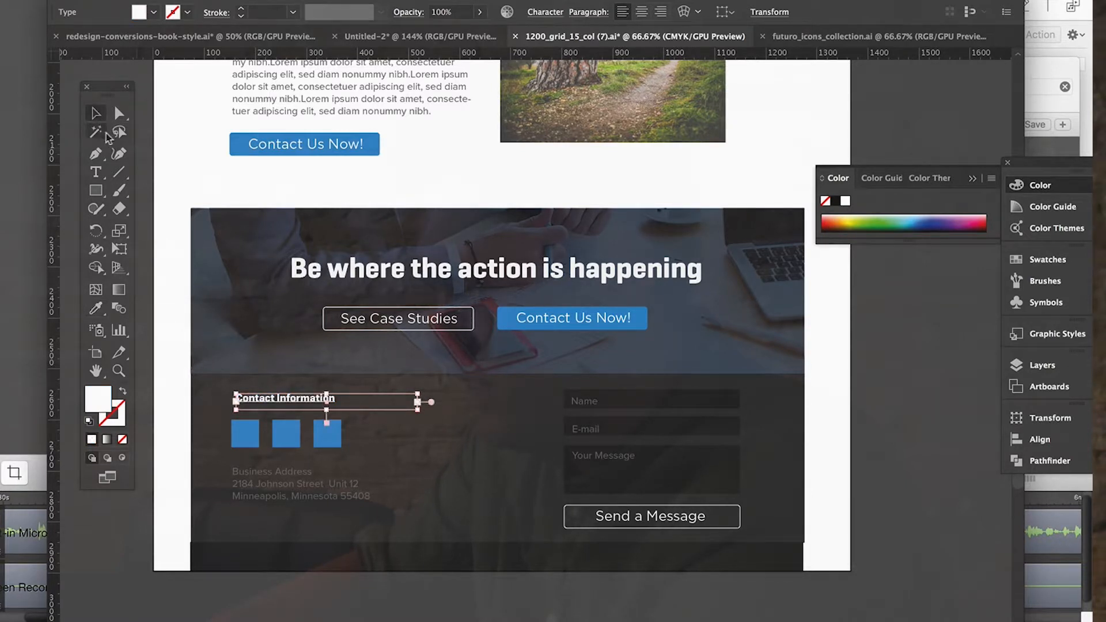
pyautogui.click(138, 172)
pyautogui.hscroll(-3, 368, 321)
pyautogui.scroll(-2, 367, 321)
pyautogui.click(375, 360)
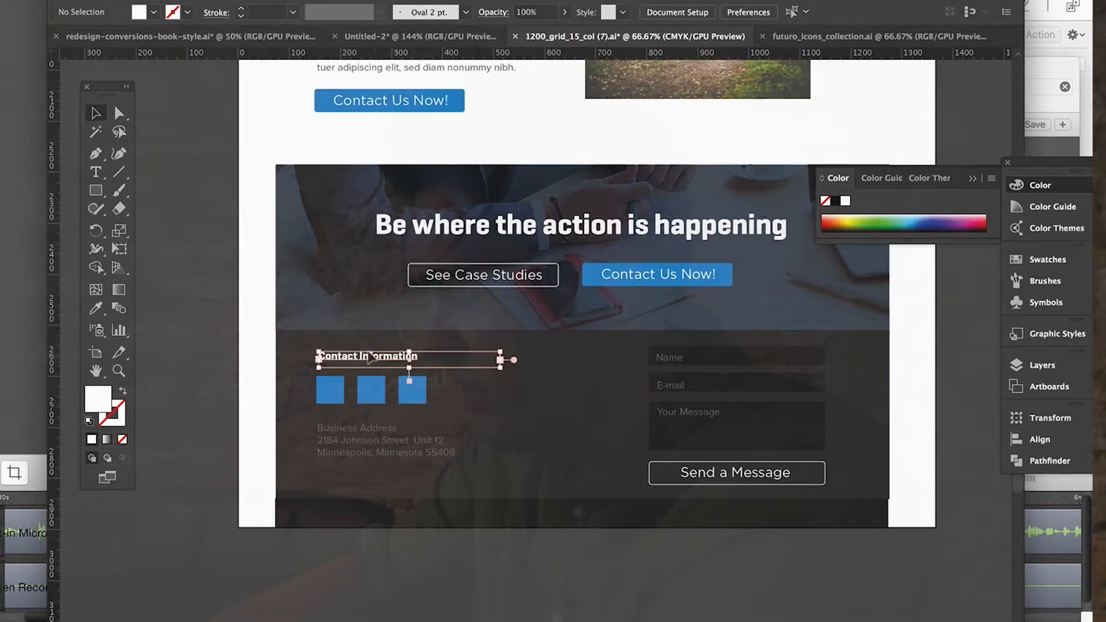
pyautogui.click(222, 432)
# Set the "Business Address" line in the footer to Proxima Nova Bold and nudge the address text into place.
pyautogui.scroll(-3, 222, 432)
pyautogui.hscroll(1, 223, 432)
pyautogui.click(346, 344)
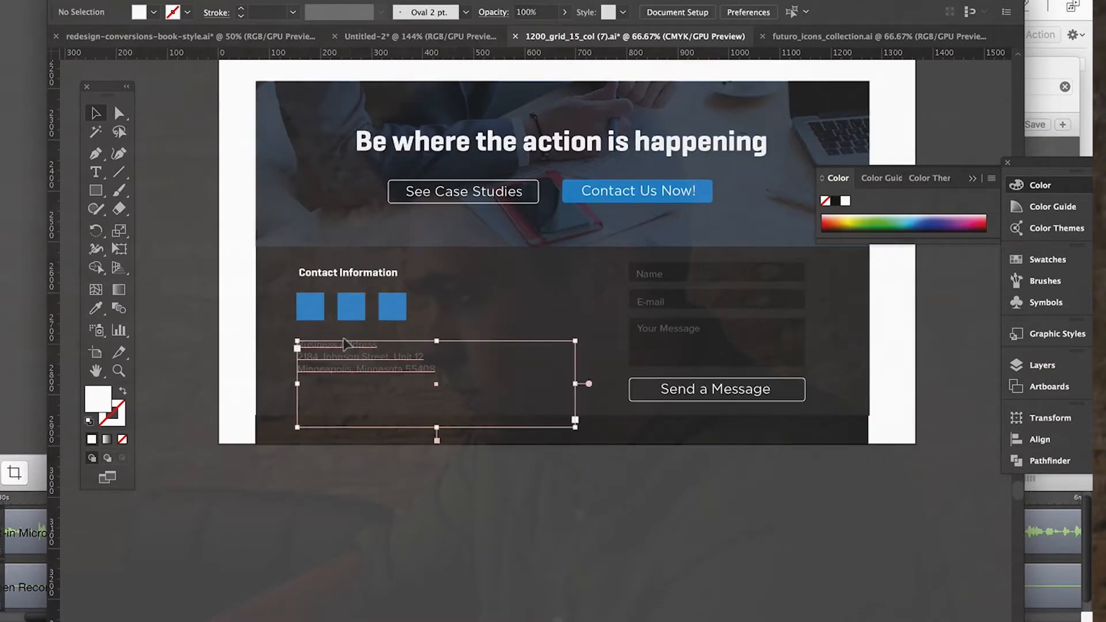
pyautogui.doubleClick(346, 344)
pyautogui.moveTo(383, 345); pyautogui.dragTo(220, 317)
pyautogui.click(545, 12)
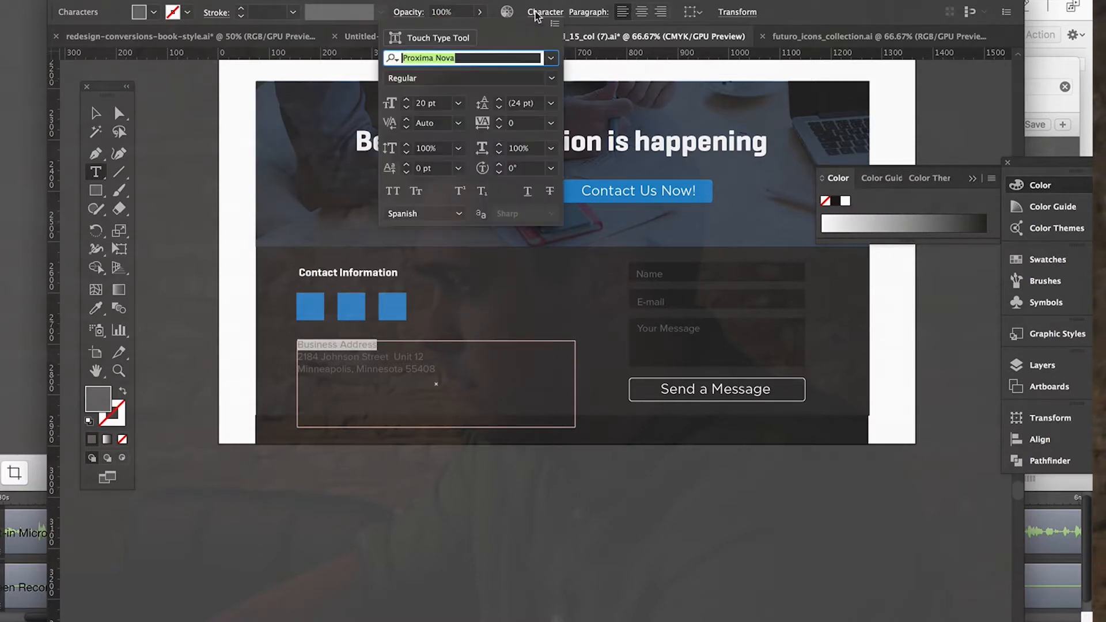
pyautogui.click(553, 78)
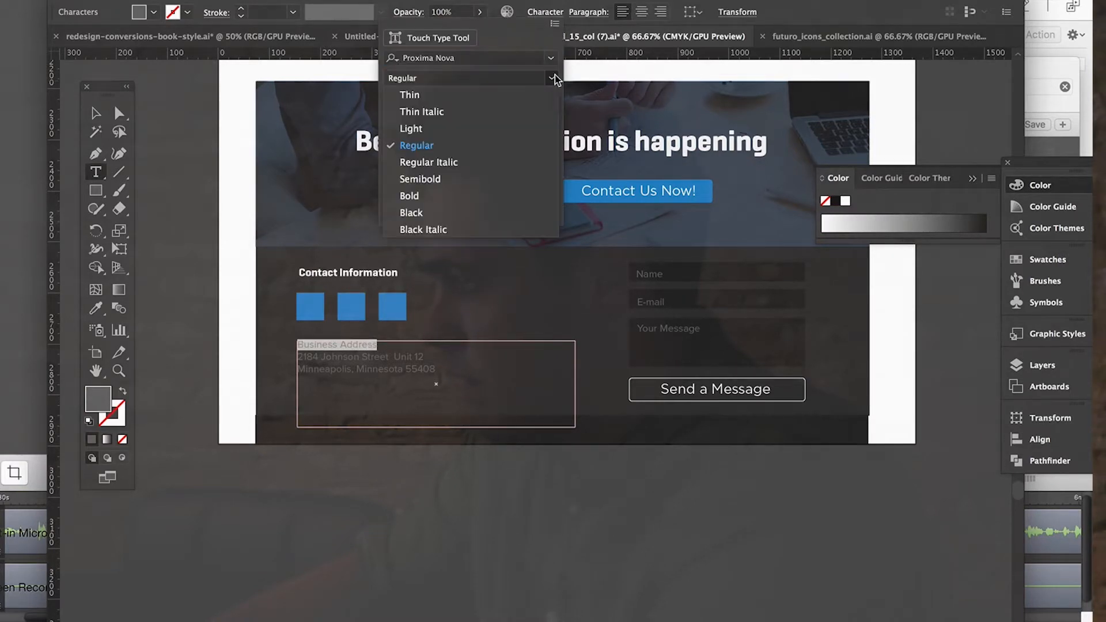
pyautogui.click(466, 195)
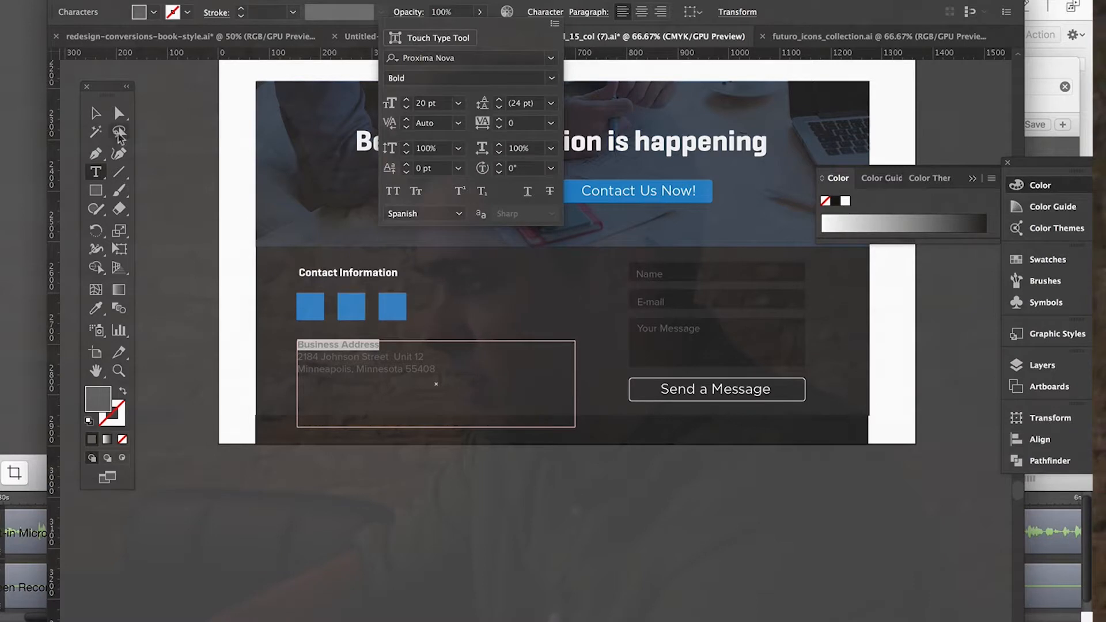
pyautogui.doubleClick(96, 114)
pyautogui.click(170, 320)
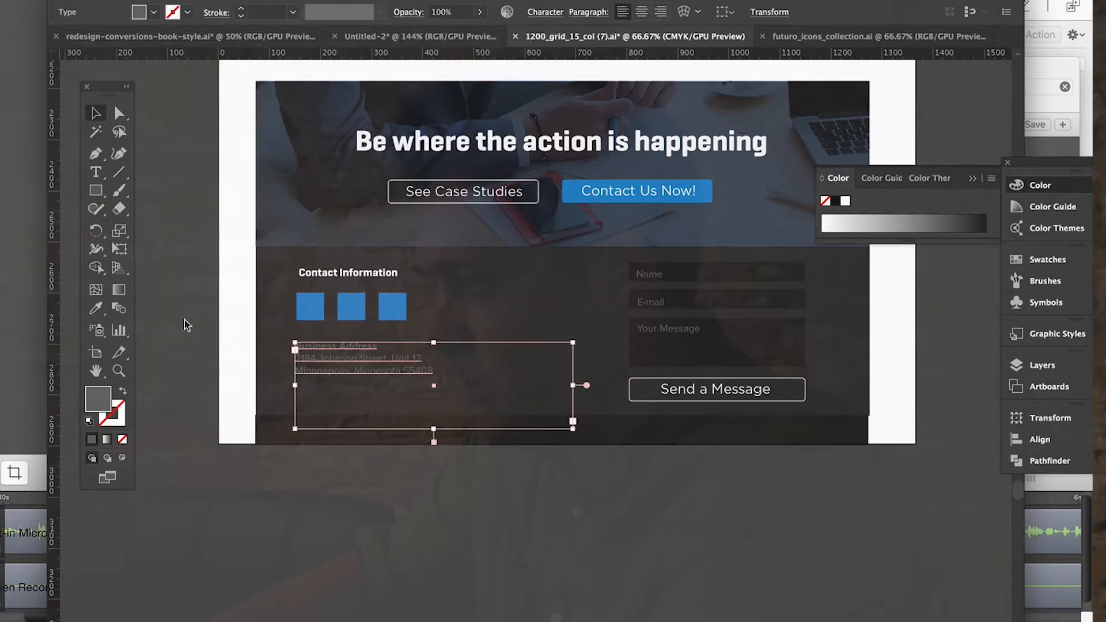
# Change the bold first line of the footer's address text to "Business Title".
pyautogui.click(377, 556)
pyautogui.hotkey('ctrl', '1')
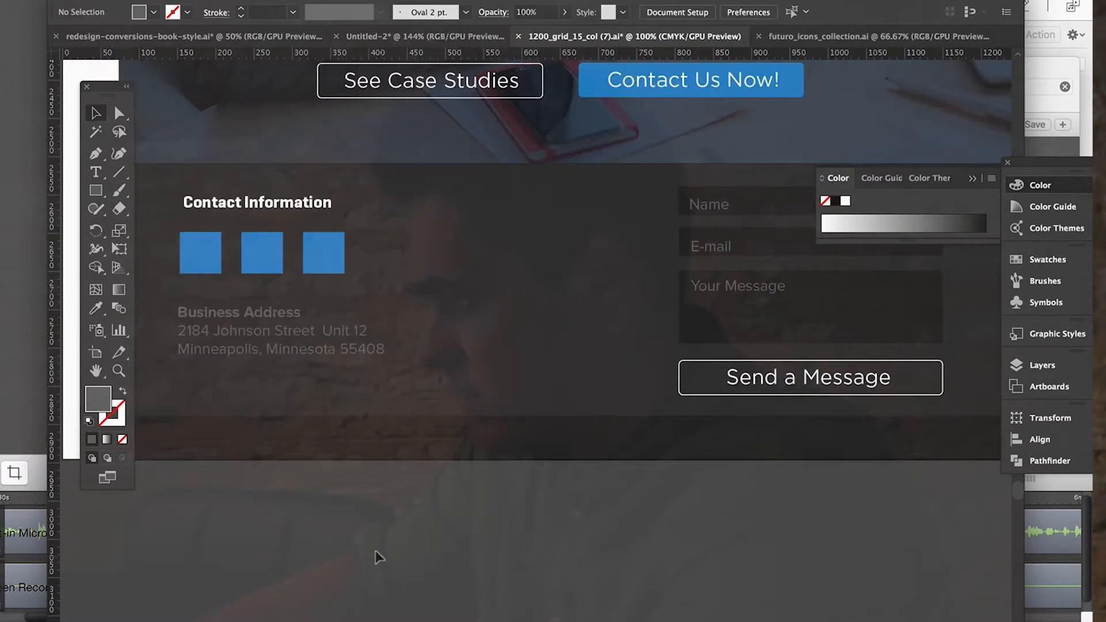
pyautogui.click(331, 409)
pyautogui.doubleClick(331, 409)
pyautogui.moveTo(313, 404); pyautogui.dragTo(383, 397)
pyautogui.write('Titl')
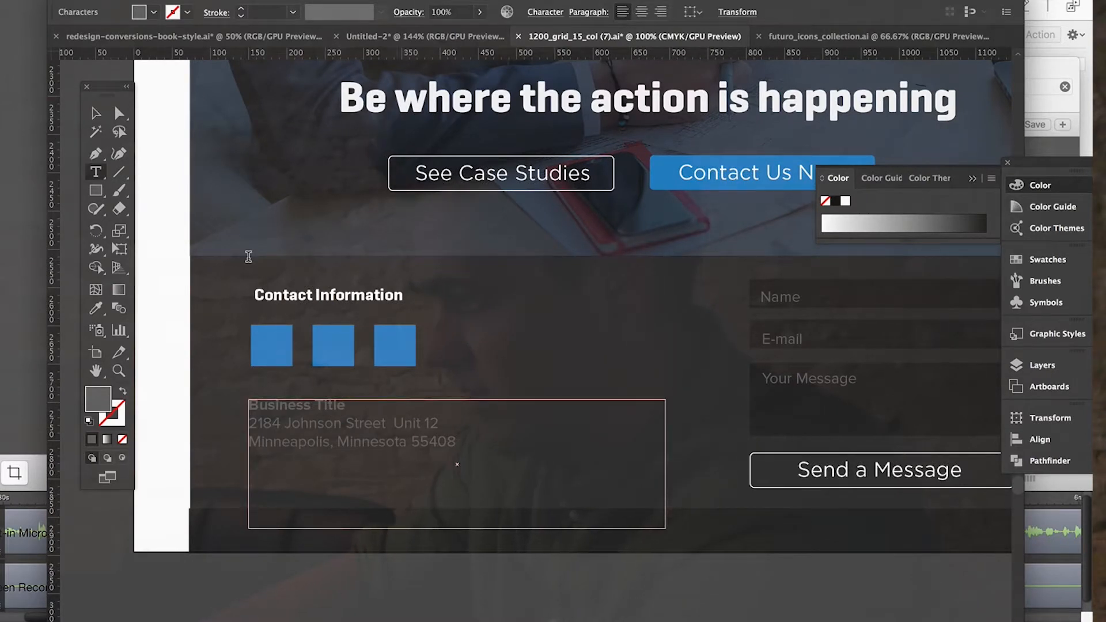
pyautogui.click(96, 117)
pyautogui.click(374, 593)
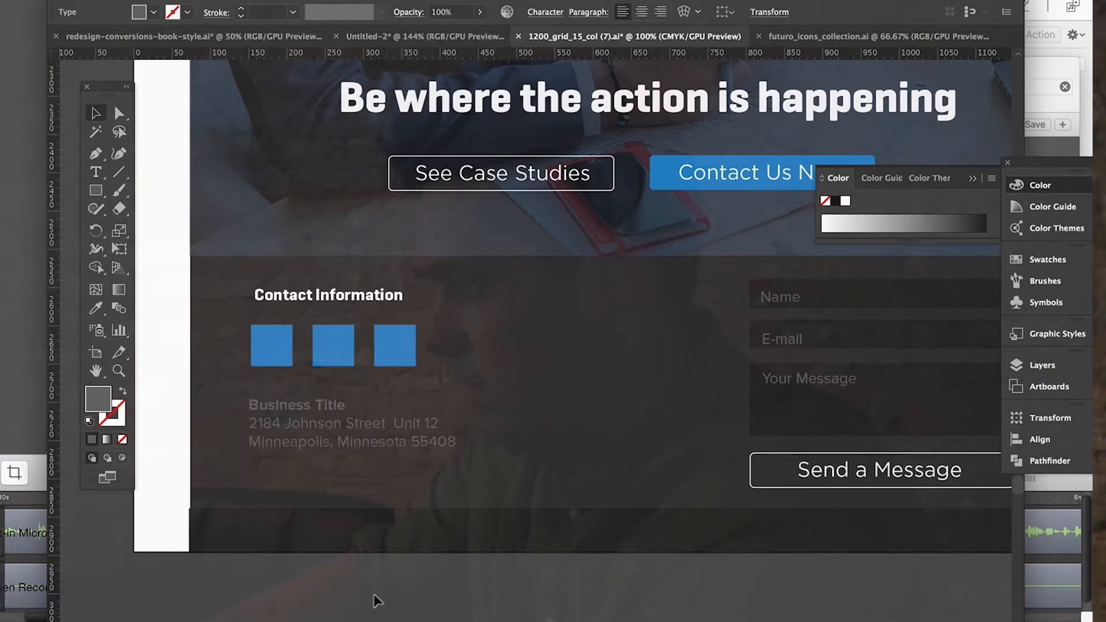
# Nudge the "Contact Information" heading so its left edge lines up with the blue squares.
pyautogui.hscroll(4, 524, 444)
pyautogui.hscroll(-1, 523, 434)
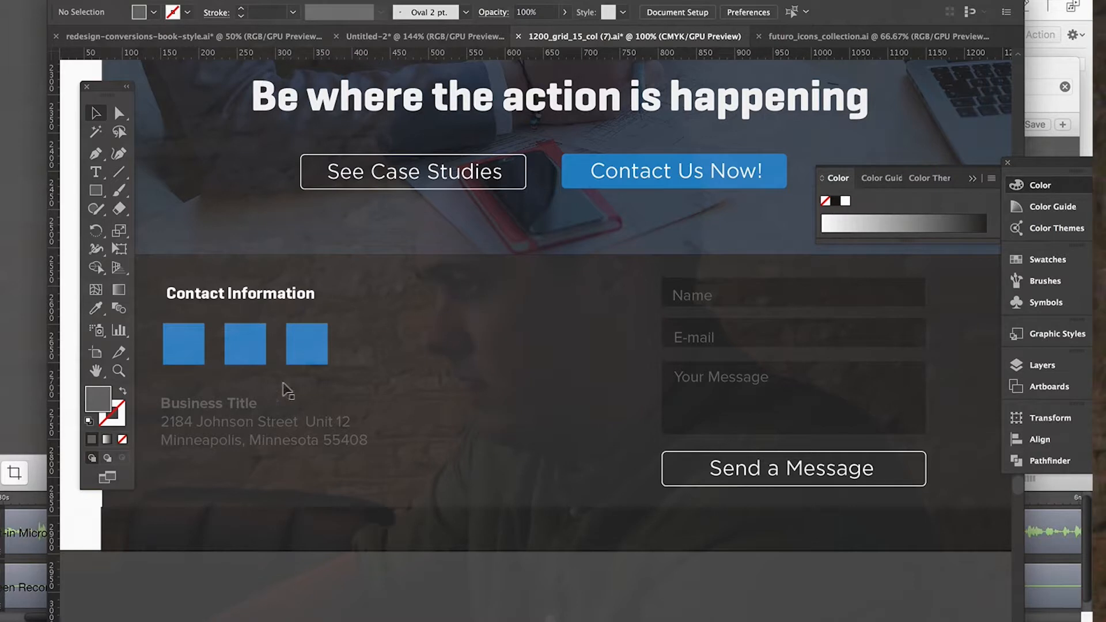
pyautogui.click(233, 301)
pyautogui.click(236, 292)
pyautogui.moveTo(246, 289); pyautogui.dragTo(242, 292)
# Recolour the "Contact Information" heading by sampling the dark bottom bar and lightening the colour to grey 686868.
pyautogui.click(95, 308)
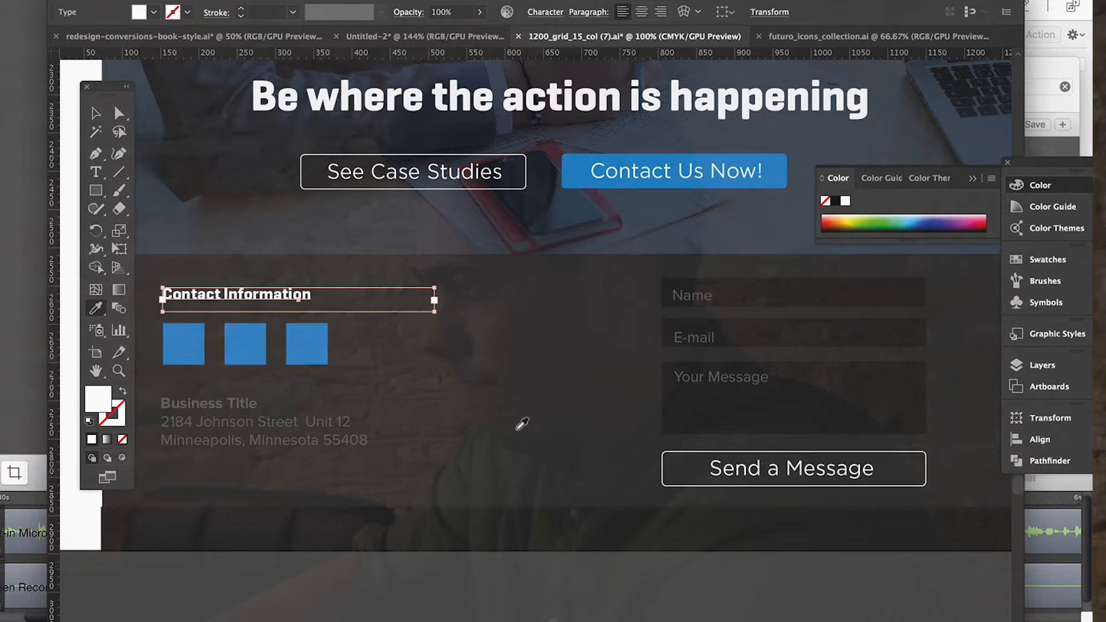
pyautogui.click(367, 537)
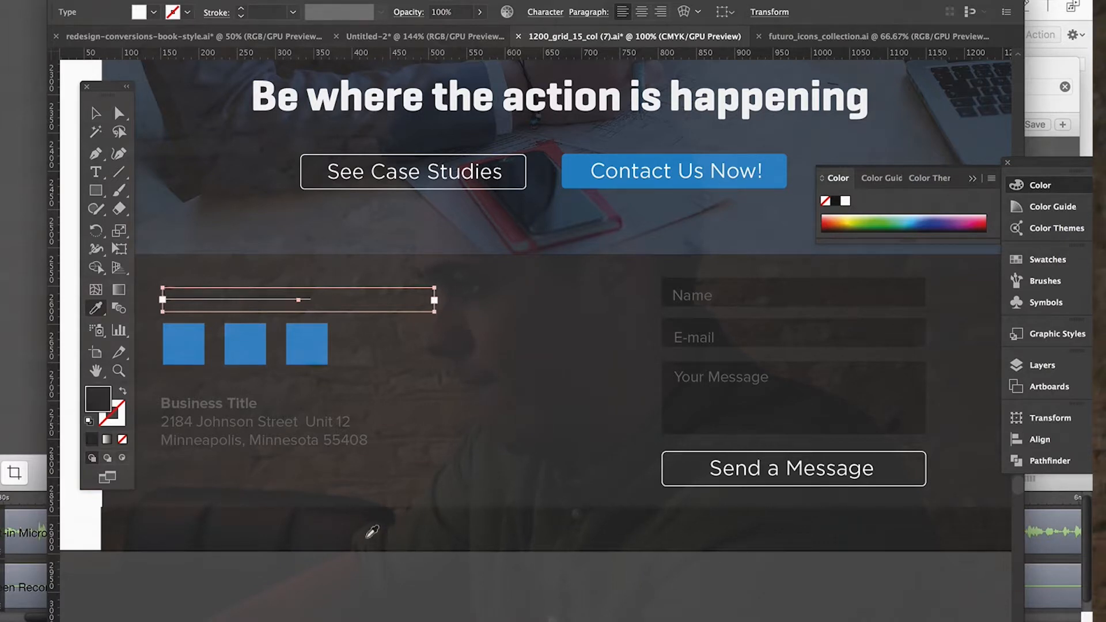
pyautogui.doubleClick(98, 406)
pyautogui.moveTo(64, 193)
pyautogui.mouseDown()
pyautogui.moveTo(3, 218)
pyautogui.moveTo(3, 175)
pyautogui.moveTo(3, 207)
pyautogui.mouseUp()
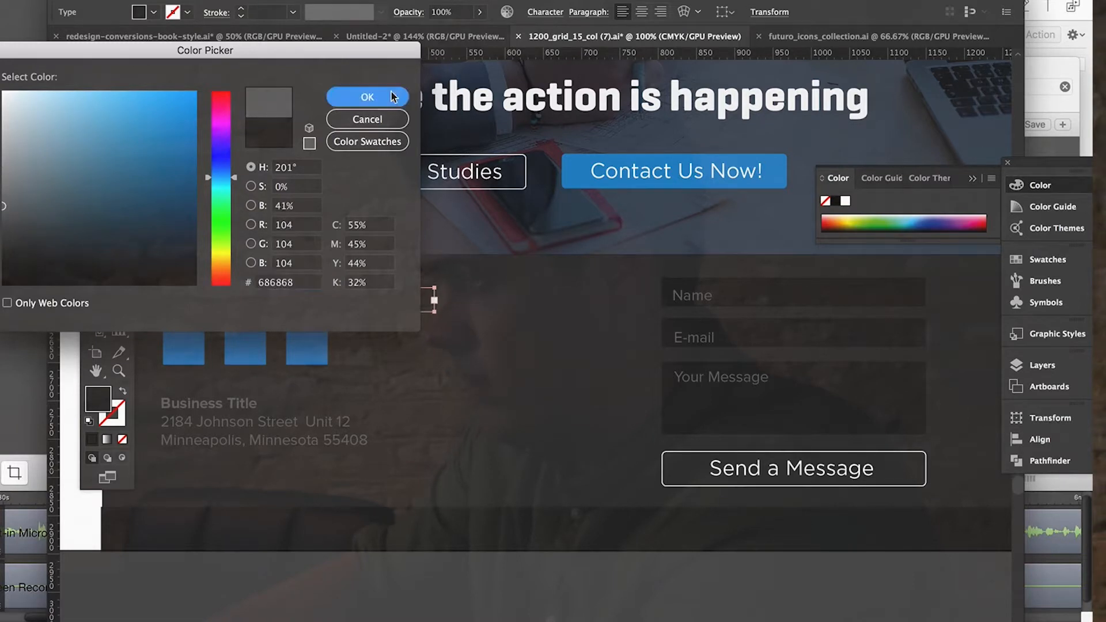
pyautogui.click(389, 97)
pyautogui.click(97, 114)
pyautogui.click(493, 581)
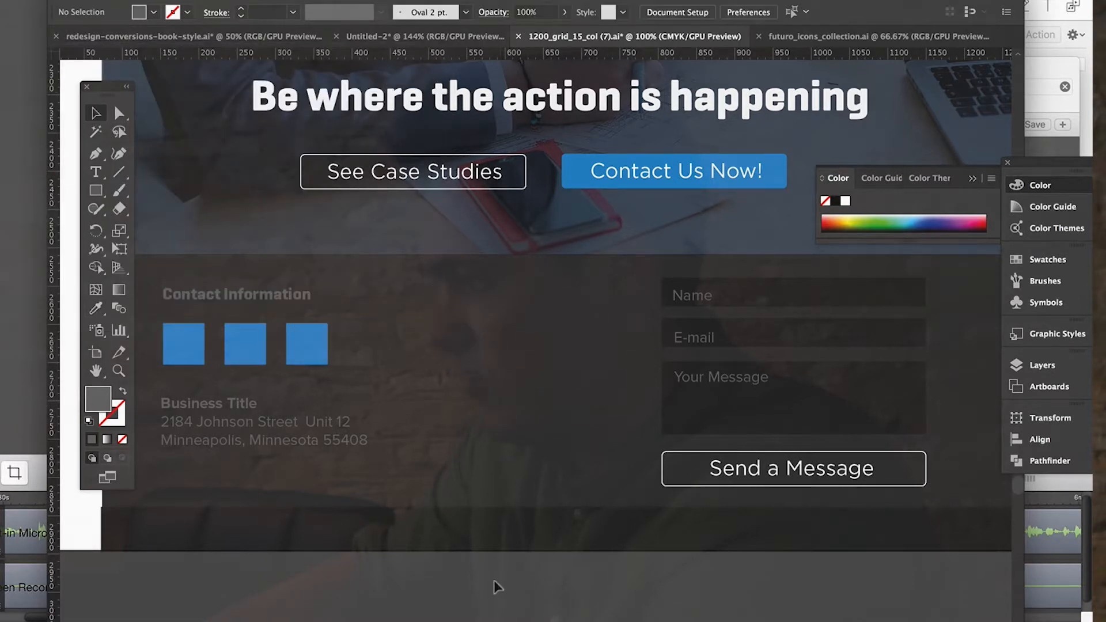
# Review the footer's contact details, social squares and form together with the call-to-action section above.
pyautogui.scroll(2, 494, 581)
pyautogui.hscroll(-3, 494, 580)
pyautogui.scroll(-3, 888, 511)
pyautogui.hscroll(2, 888, 511)
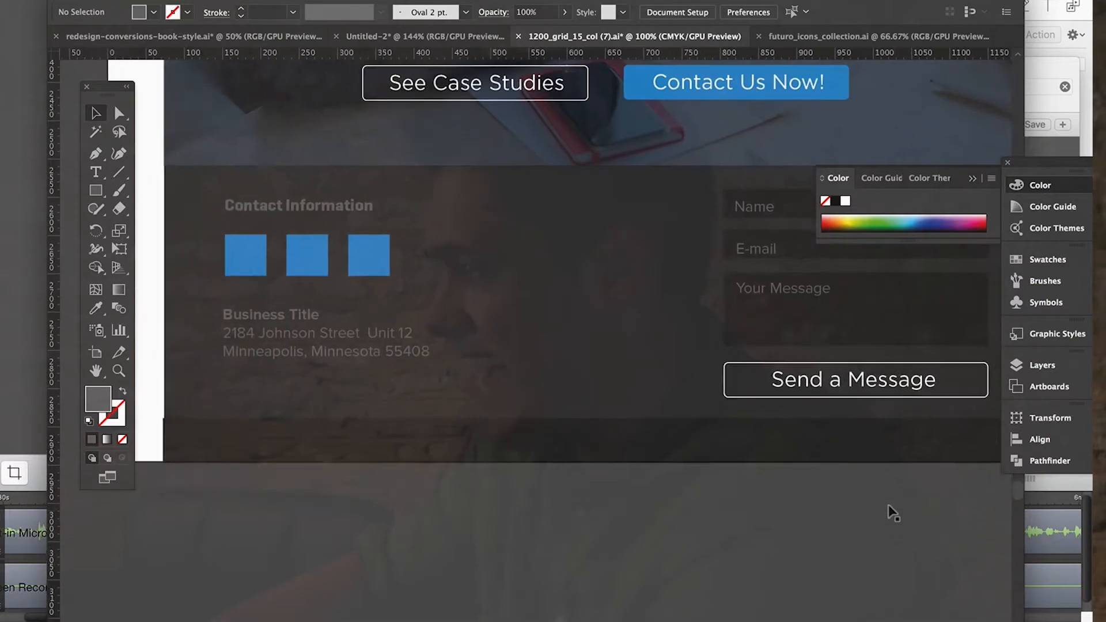
pyautogui.scroll(3, 892, 512)
pyautogui.scroll(2, 892, 512)
pyautogui.hscroll(-1, 892, 513)
pyautogui.scroll(-5, 530, 395)
pyautogui.hscroll(-1, 530, 395)
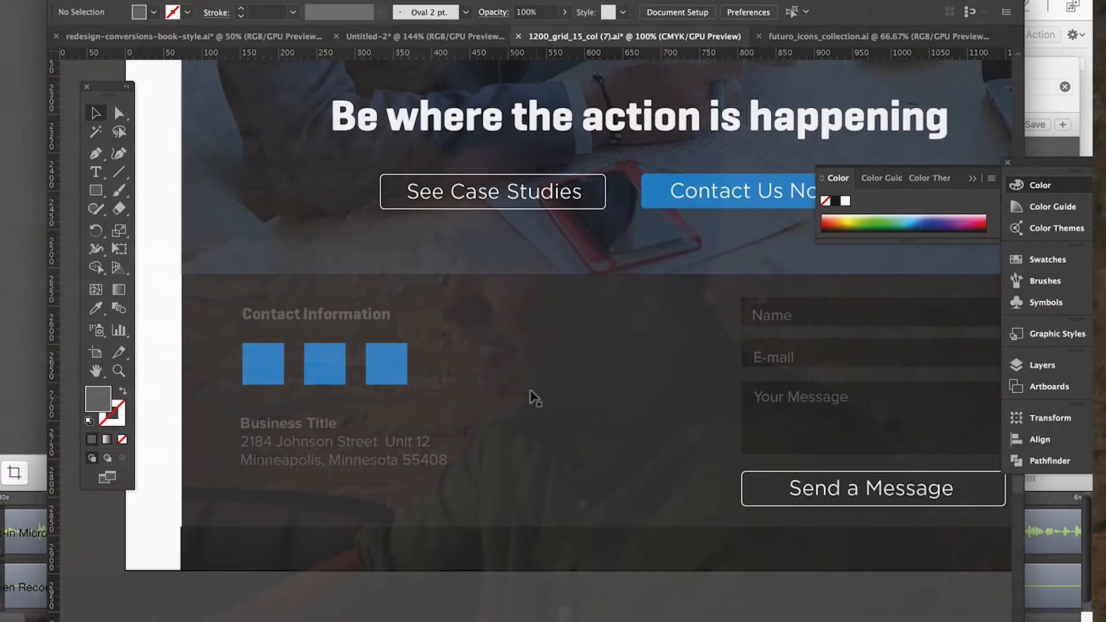
pyautogui.scroll(5, 562, 398)
pyautogui.hscroll(1, 562, 398)
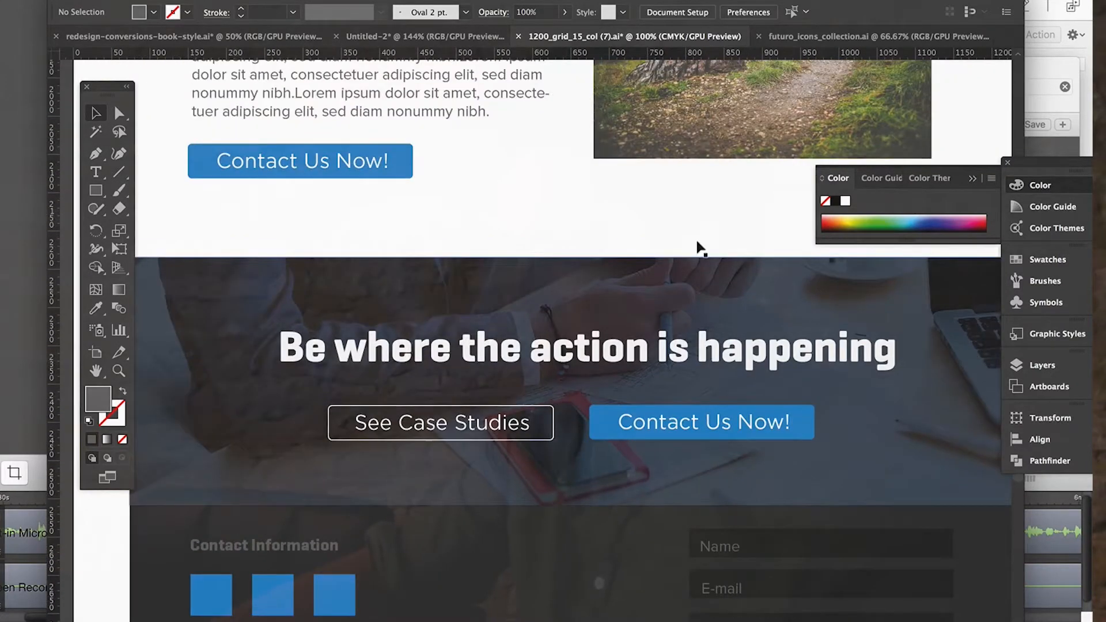
pyautogui.scroll(-6, 754, 426)
pyautogui.scroll(-3, 740, 288)
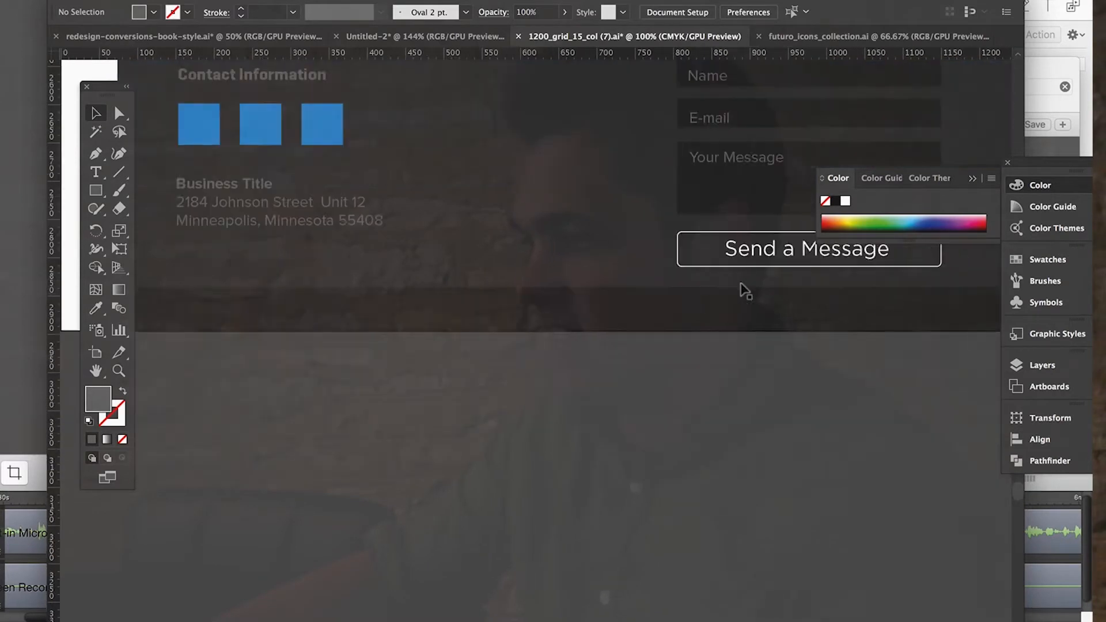
pyautogui.scroll(3, 742, 288)
pyautogui.scroll(3, 745, 289)
pyautogui.hscroll(-1, 745, 290)
pyautogui.scroll(-3, 743, 290)
pyautogui.hscroll(-1, 743, 289)
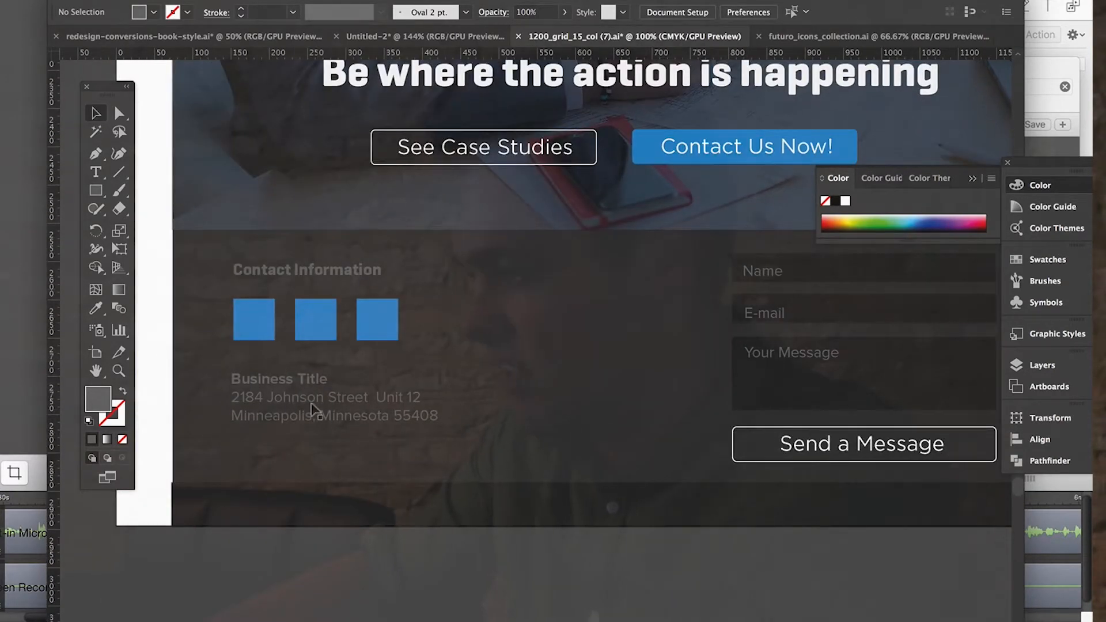
# Add the business phone number one blank line below the address and align the text block with the blue squares.
pyautogui.doubleClick(455, 423)
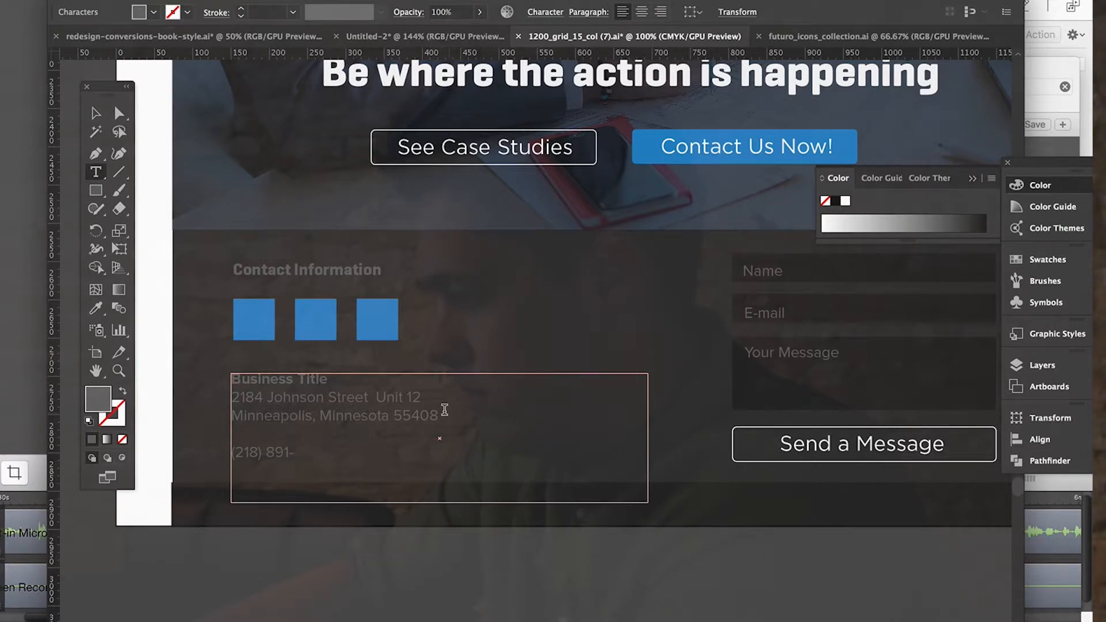
pyautogui.write('7')
pyautogui.press('Escape')
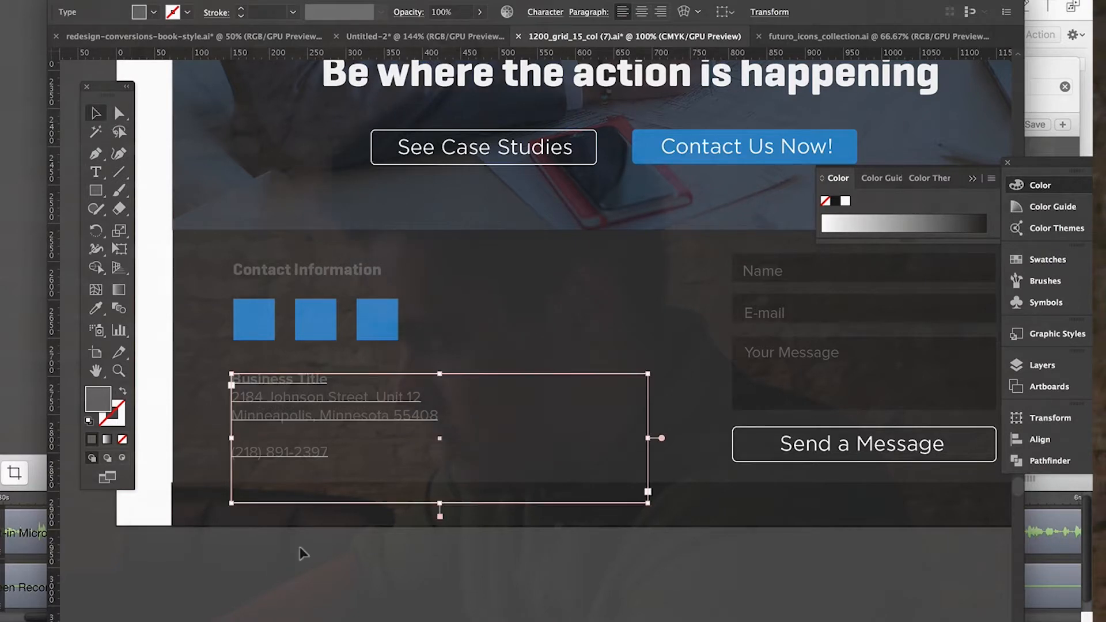
pyautogui.click(300, 557)
pyautogui.click(310, 418)
pyautogui.click(350, 569)
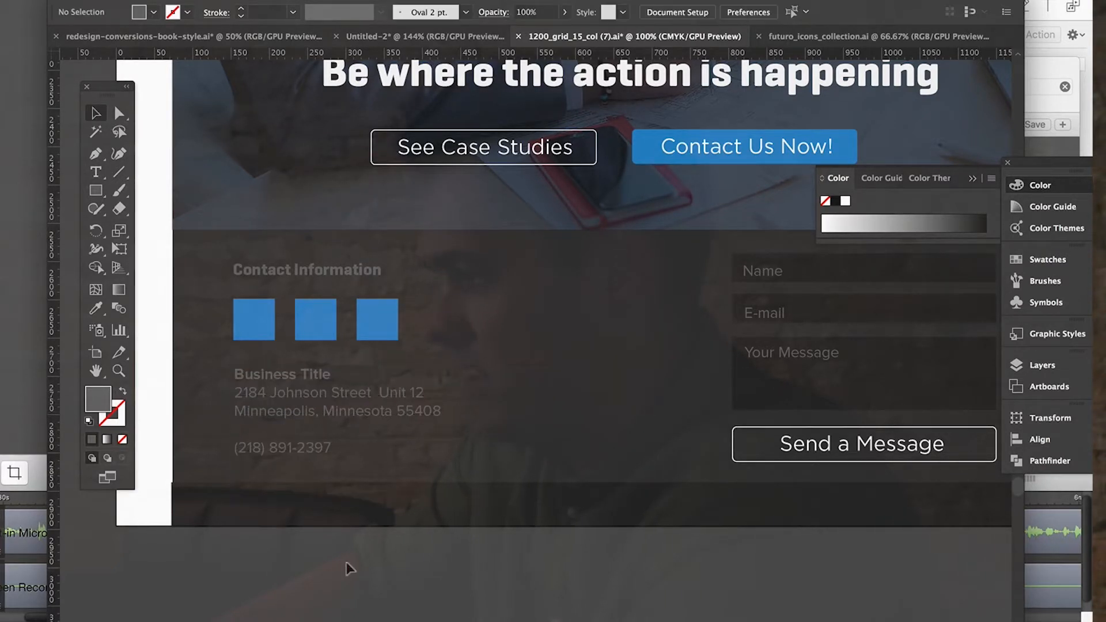
# Create an empty text area over the "Contact Information" heading and first squares, and set its font to FontAwesome Regular.
pyautogui.press('t')
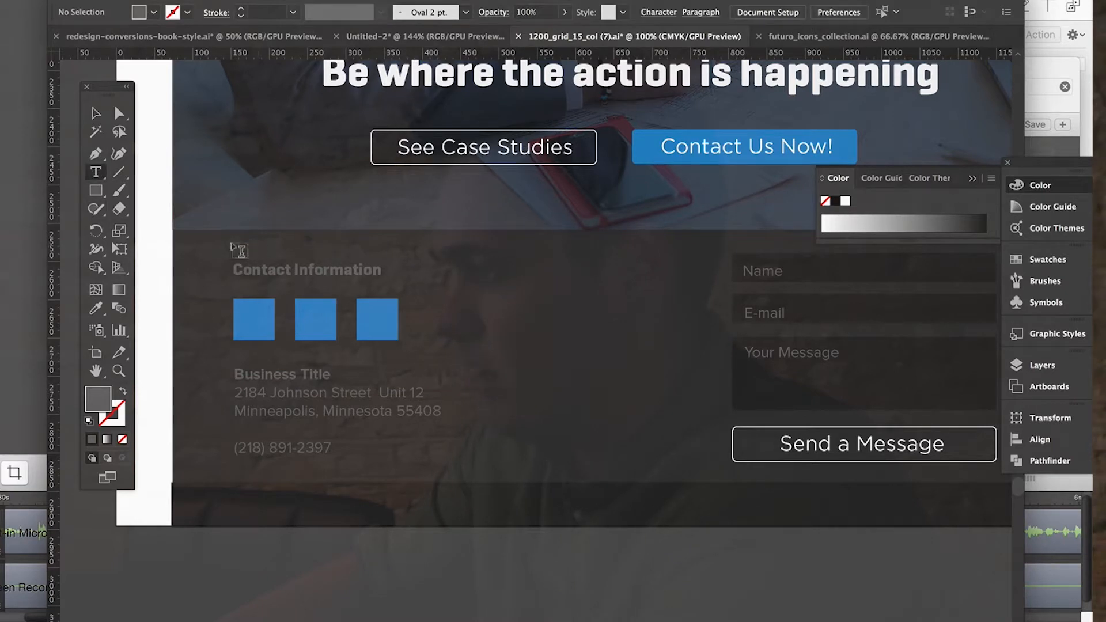
pyautogui.moveTo(214, 244); pyautogui.dragTo(336, 311)
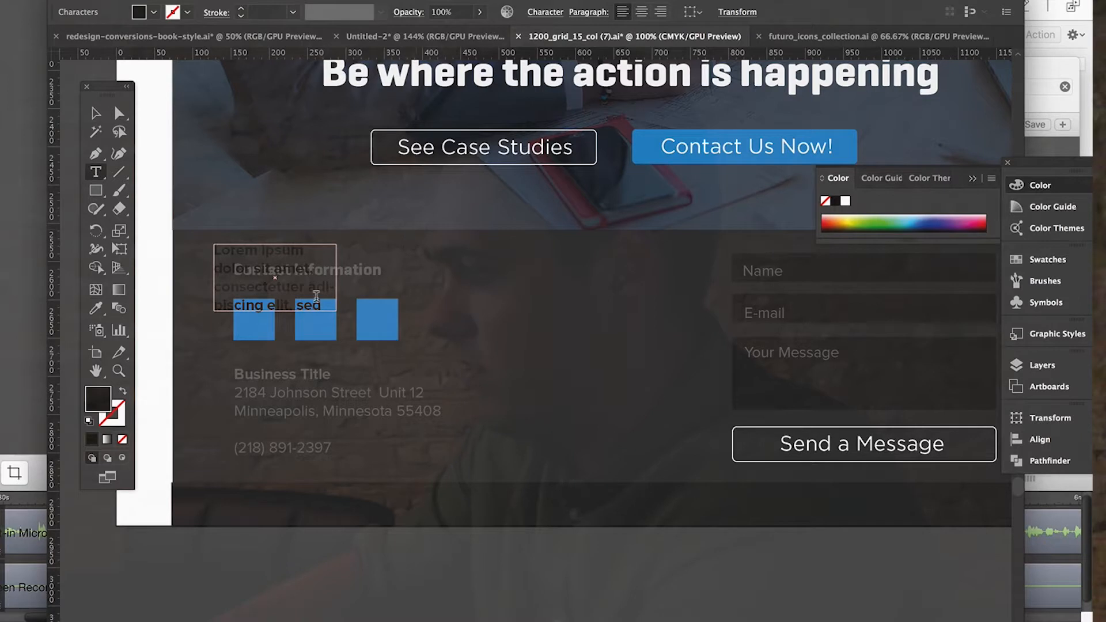
pyautogui.press('BackSpace')
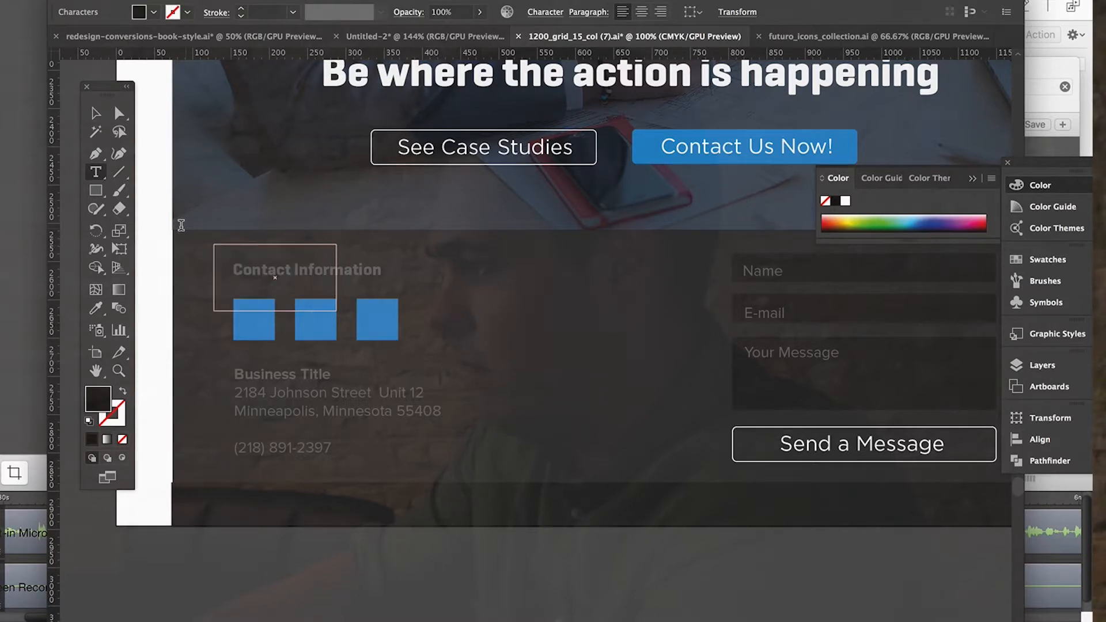
pyautogui.click(555, 12)
pyautogui.write('font')
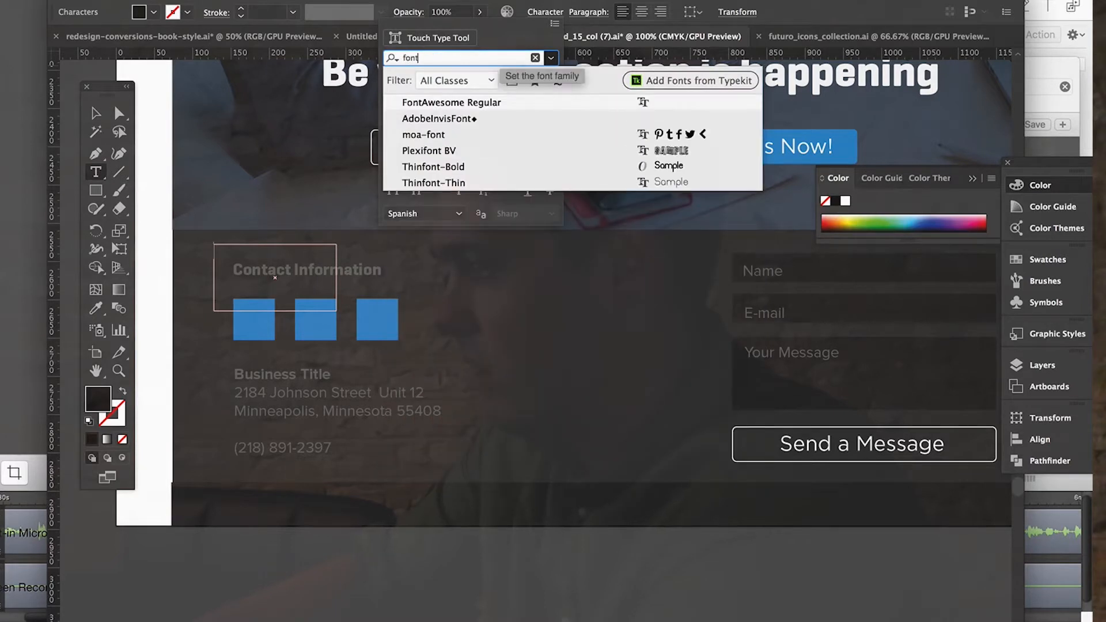
pyautogui.click(545, 104)
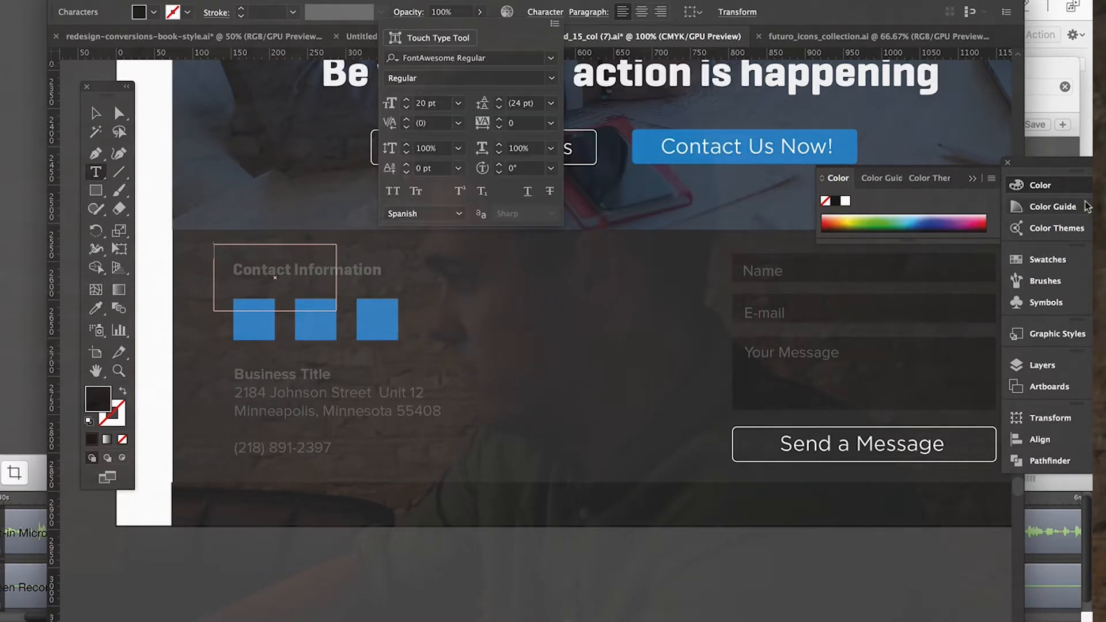
# Display the entire FontAwesome glyph set beside the footer.
pyautogui.click(1064, 163)
pyautogui.moveTo(1041, 167); pyautogui.dragTo(631, 23)
pyautogui.scroll(-15, 819, 348)
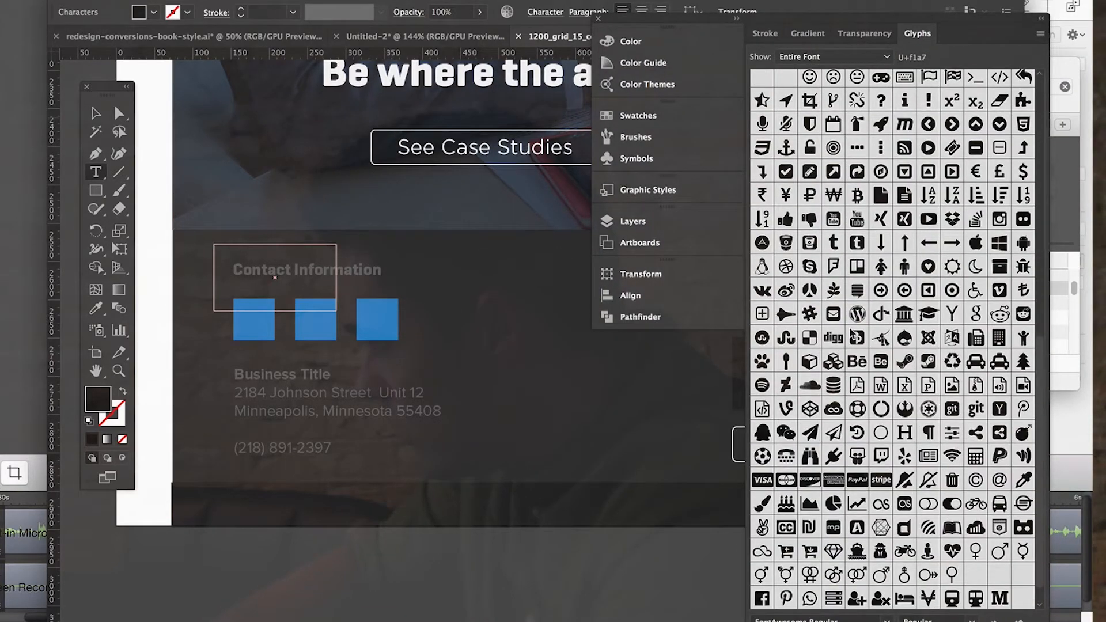
# Look through the FontAwesome glyphs for social network icons that suit the three blue squares.
pyautogui.scroll(3, 841, 342)
pyautogui.scroll(-4, 974, 344)
pyautogui.scroll(5, 977, 432)
pyautogui.scroll(8, 977, 432)
pyautogui.scroll(-12, 957, 455)
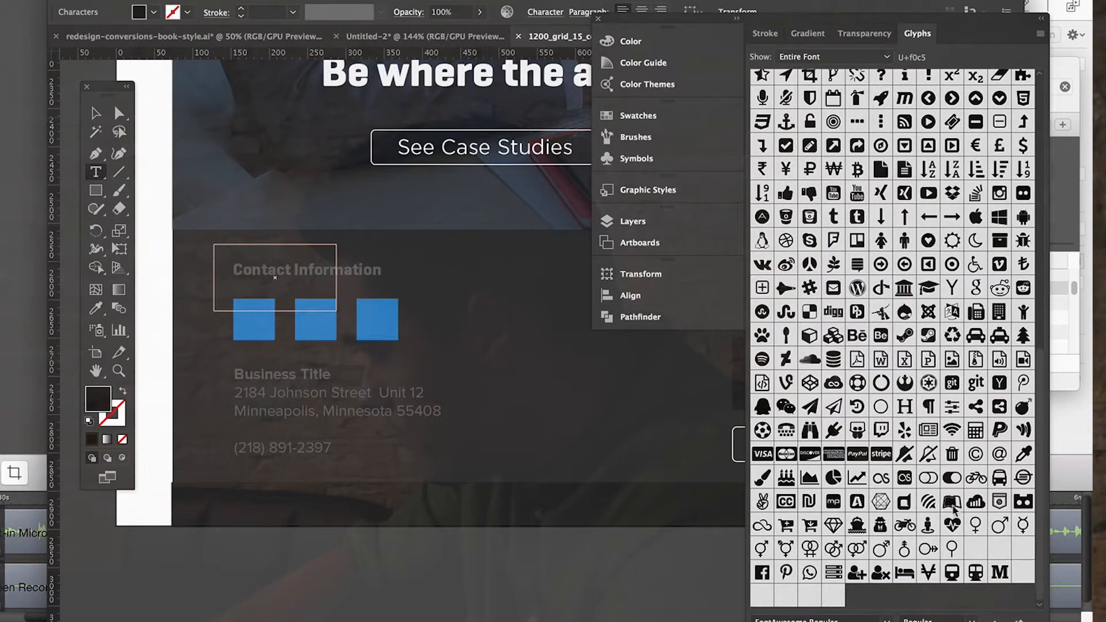
pyautogui.scroll(1, 954, 532)
pyautogui.scroll(10, 944, 325)
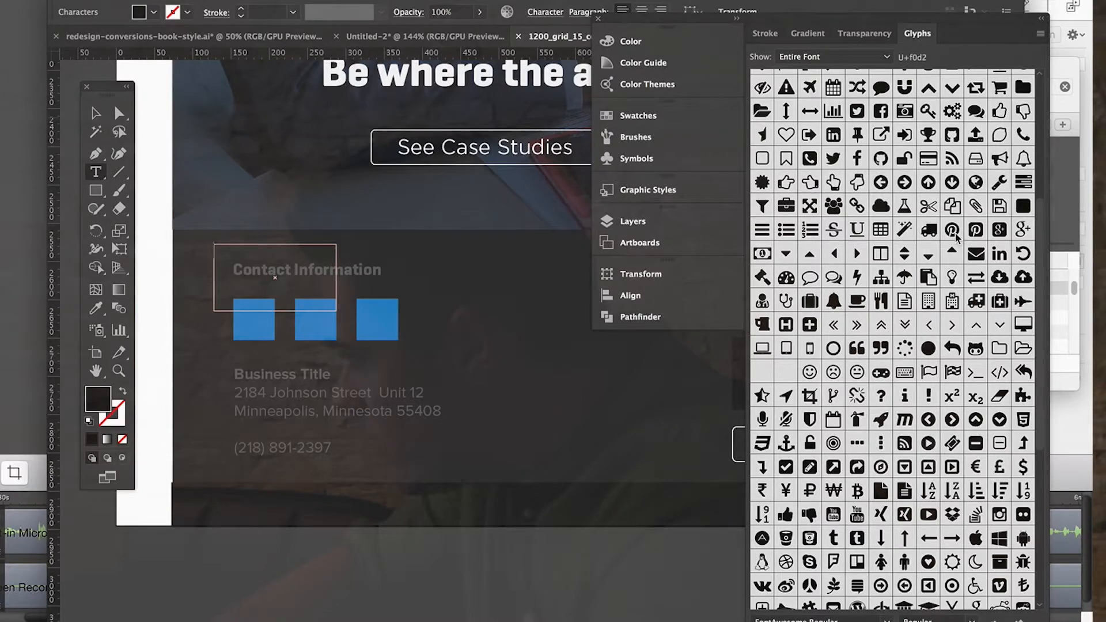
pyautogui.scroll(-3, 900, 390)
pyautogui.scroll(-4, 899, 387)
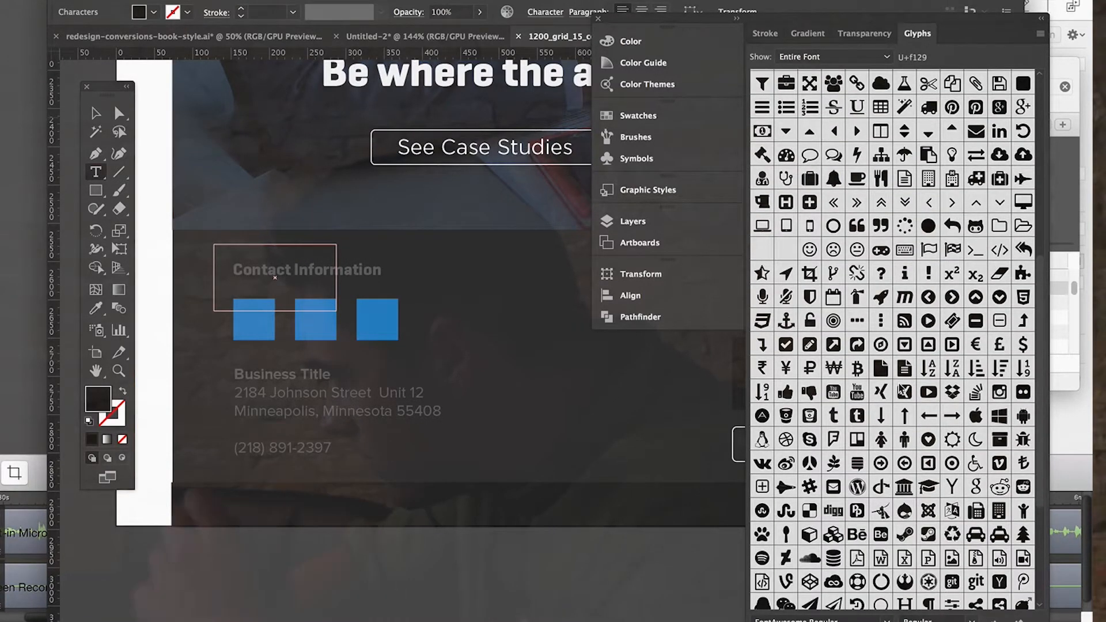
pyautogui.scroll(-5, 940, 387)
pyautogui.scroll(-1, 923, 390)
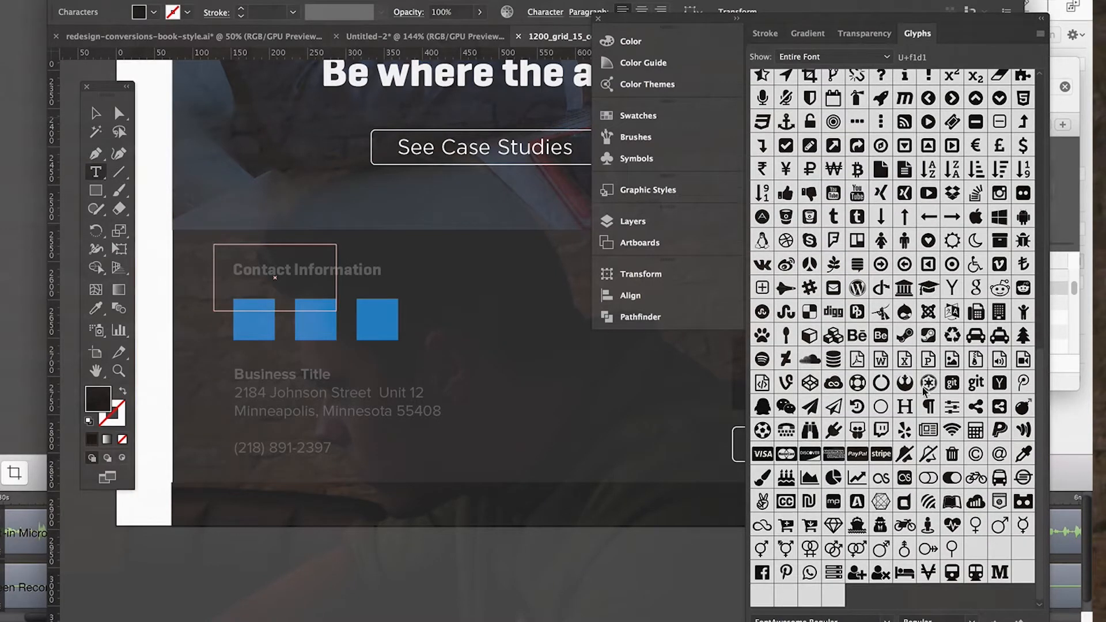
pyautogui.scroll(10, 923, 389)
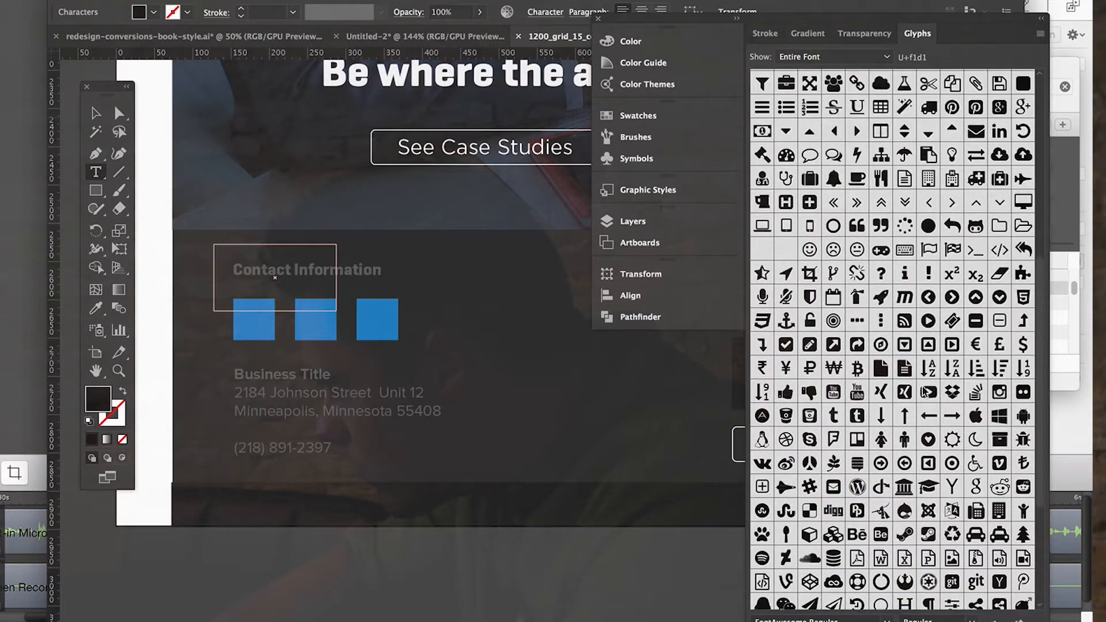
pyautogui.scroll(4, 923, 393)
pyautogui.scroll(6, 923, 393)
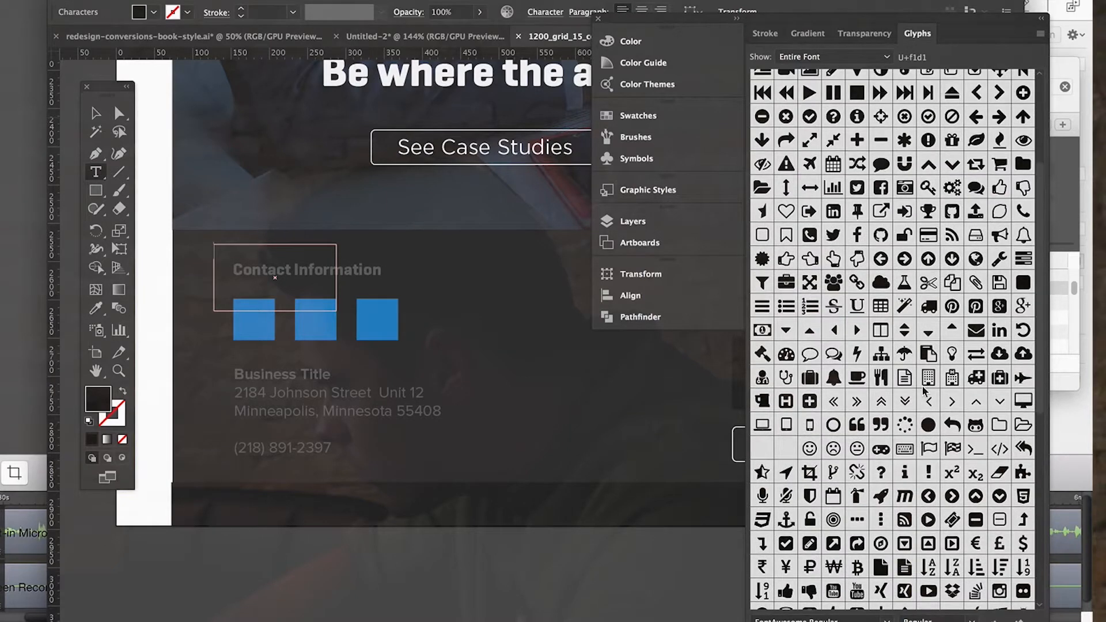
pyautogui.scroll(-6, 958, 350)
pyautogui.scroll(-7, 957, 349)
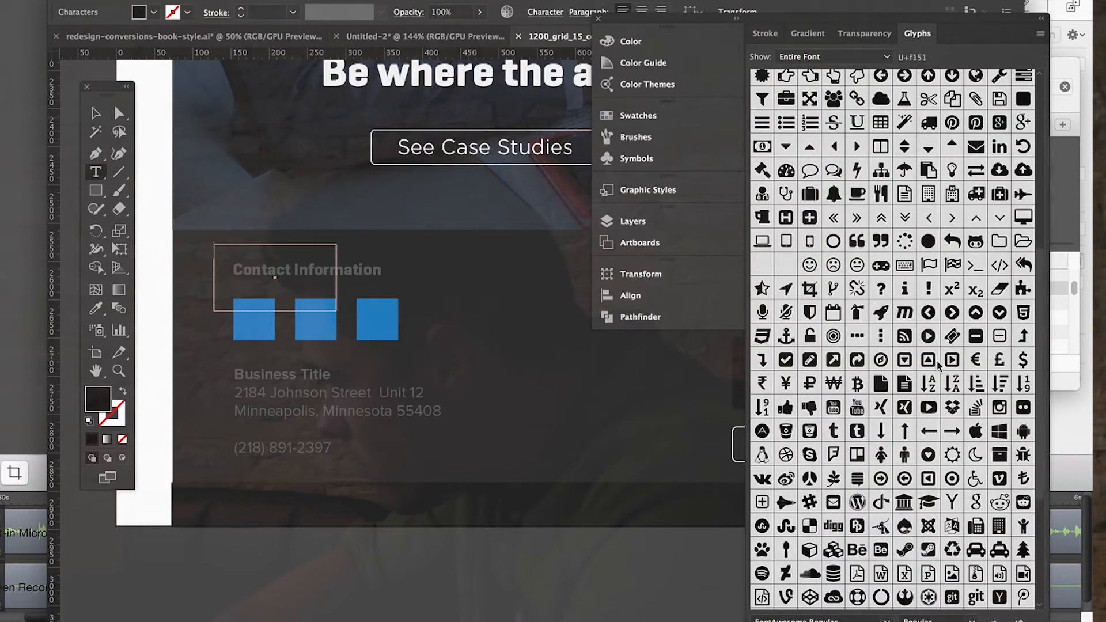
pyautogui.scroll(-5, 939, 366)
pyautogui.scroll(-3, 938, 366)
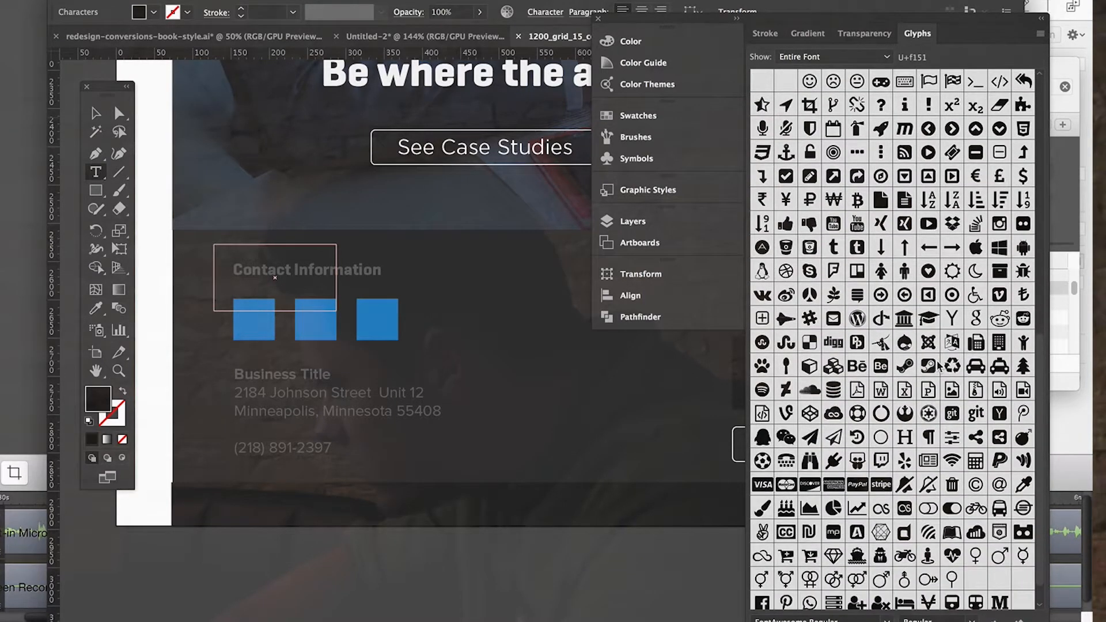
pyautogui.scroll(-1, 938, 366)
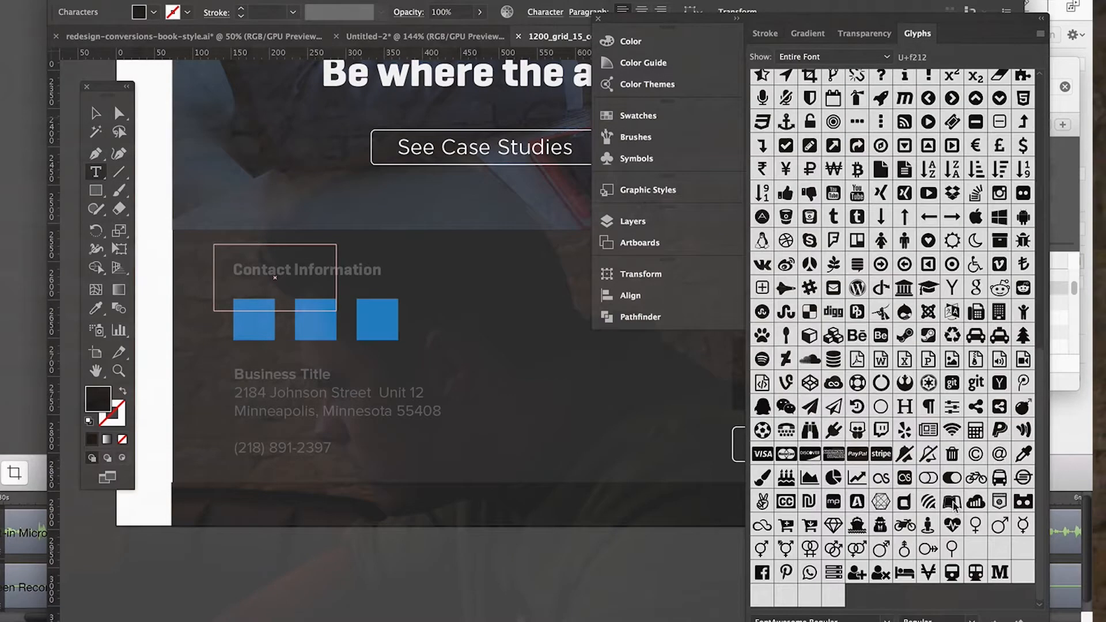
# Insert the Twitter bird glyph into the empty text area and set its fill colour to white ffffff.
pyautogui.scroll(11, 952, 542)
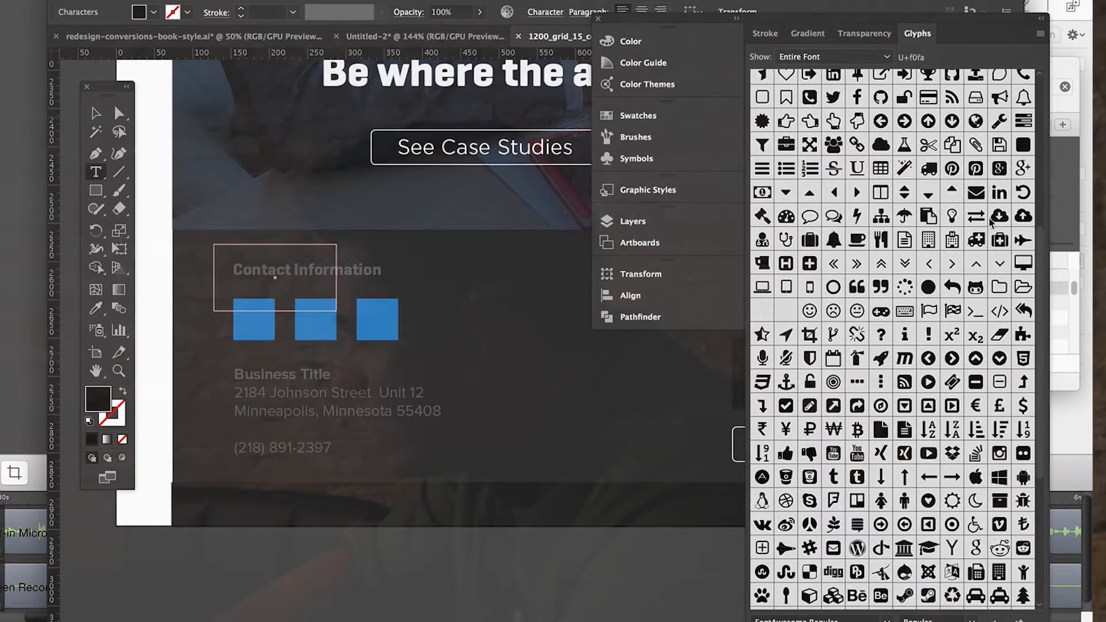
pyautogui.doubleClick(835, 99)
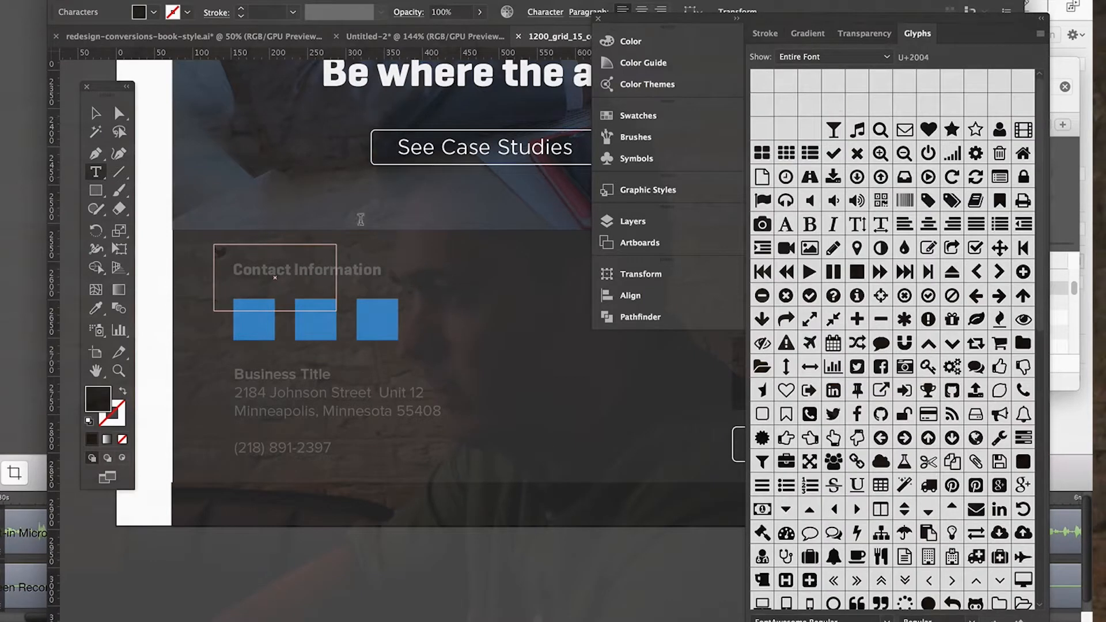
pyautogui.doubleClick(91, 410)
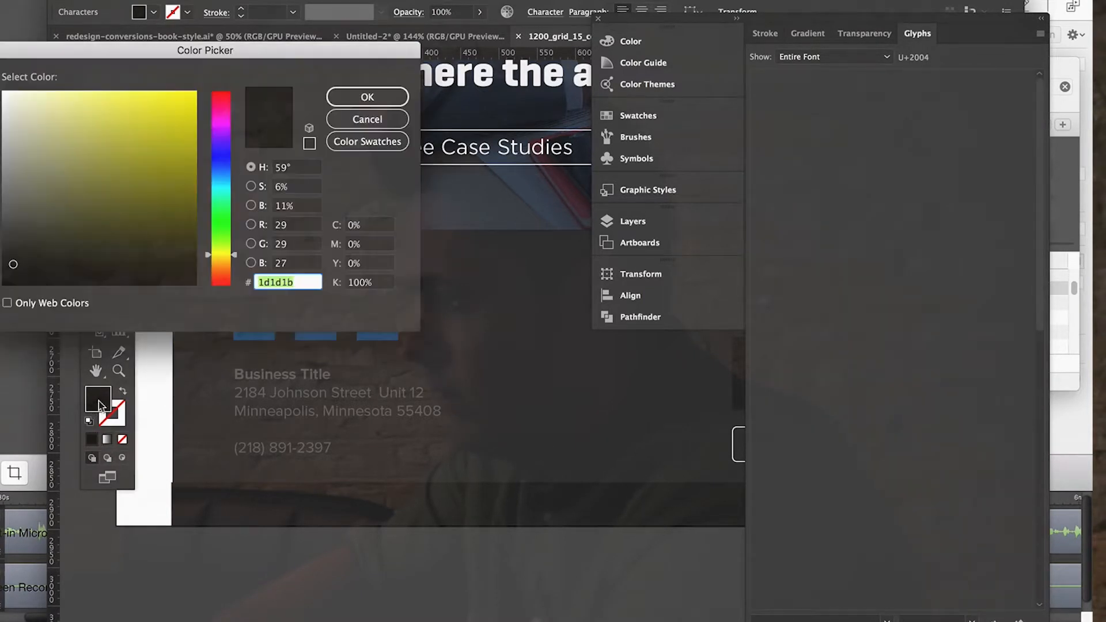
pyautogui.write('ffffff')
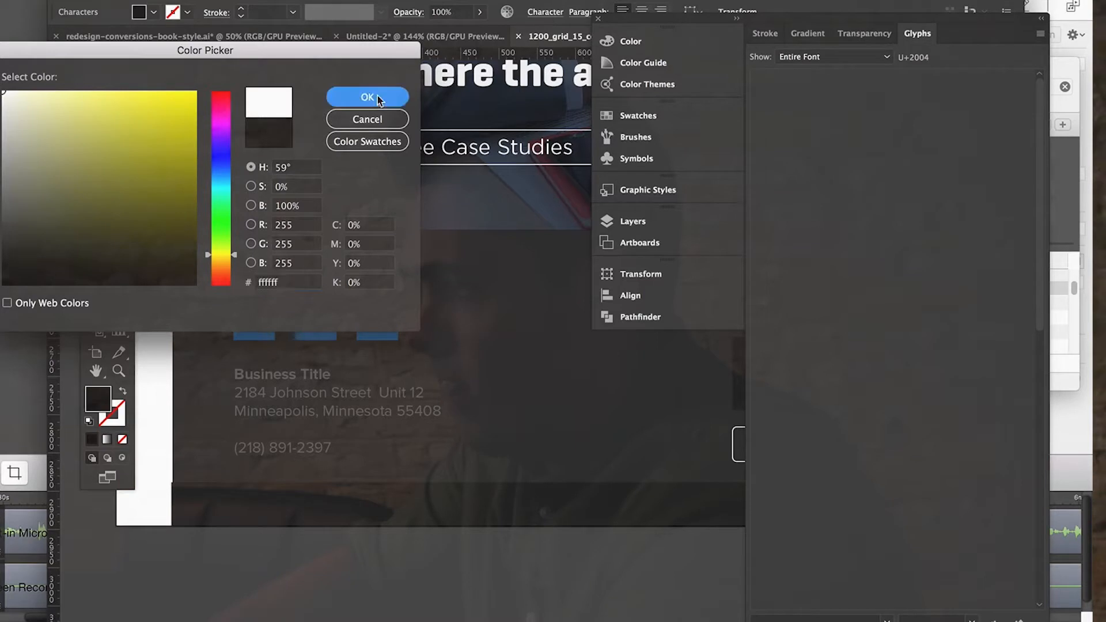
pyautogui.click(367, 97)
# Move the Twitter icon onto the first blue square and set its font size to 27 pt.
pyautogui.click(96, 113)
pyautogui.click(234, 266)
pyautogui.moveTo(235, 266); pyautogui.dragTo(187, 295)
pyautogui.doubleClick(251, 318)
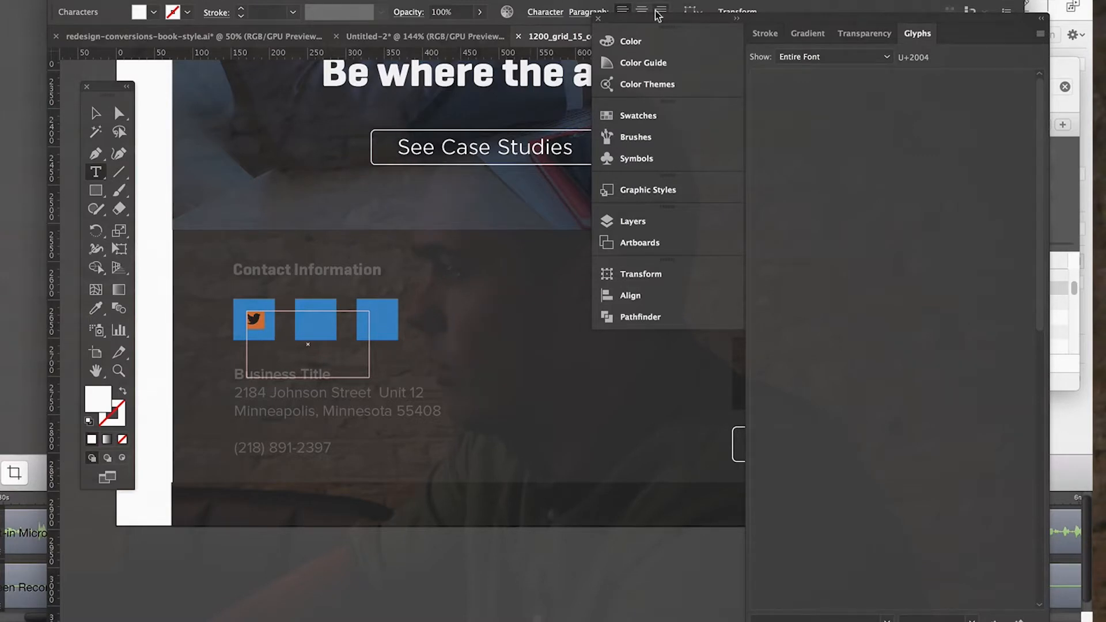
pyautogui.click(536, 12)
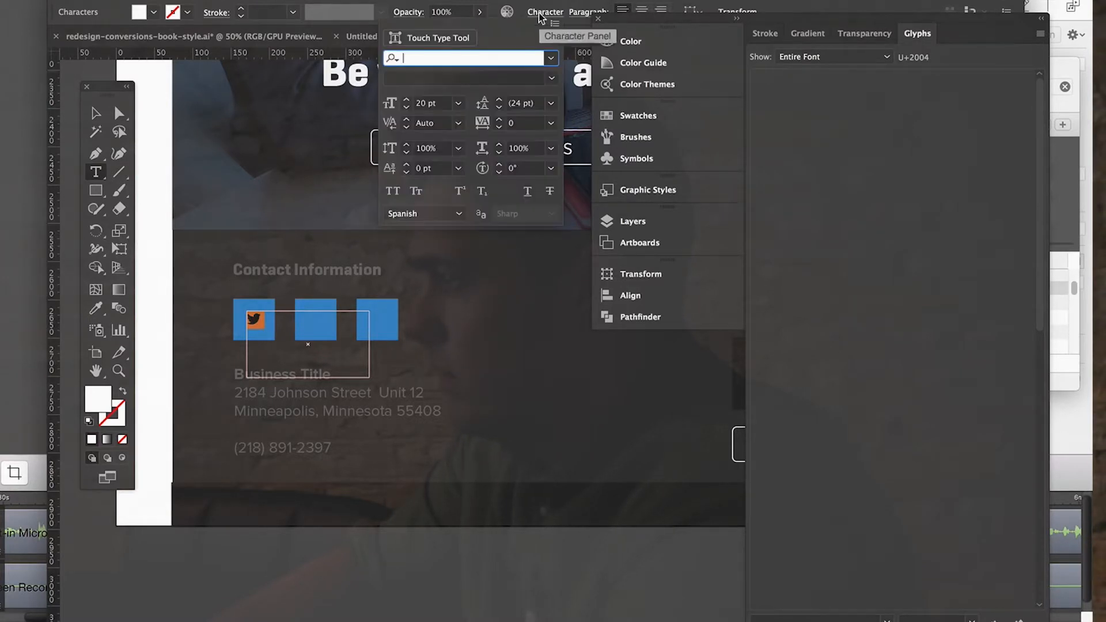
pyautogui.click(406, 101)
pyautogui.click(407, 100)
pyautogui.click(406, 100)
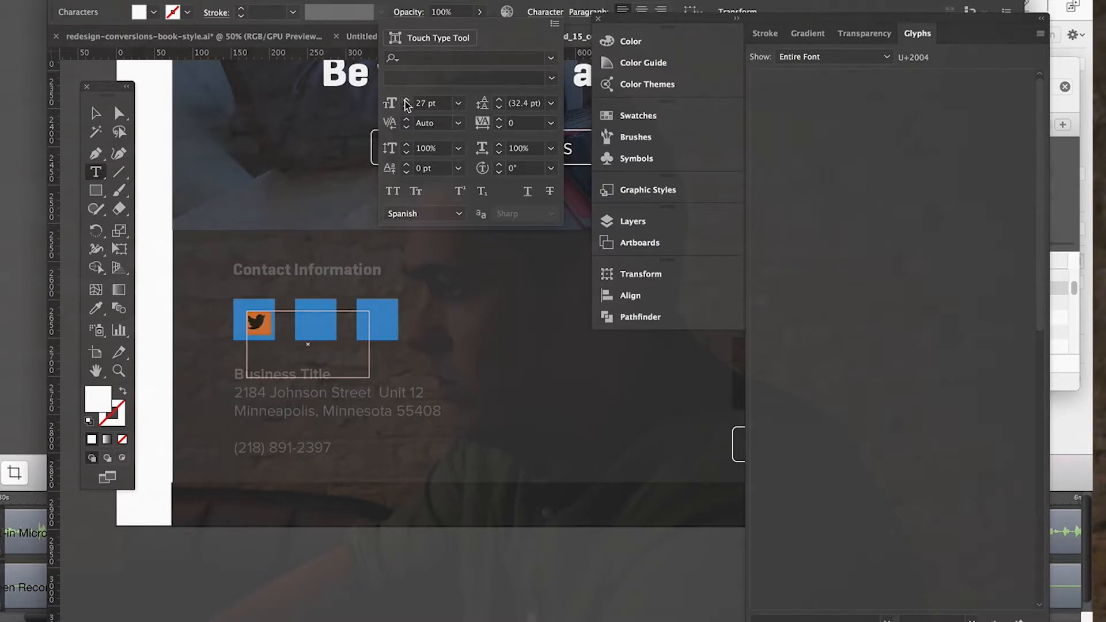
# Adjust the Twitter icon's position in the first square and shrink its text area to fit the glyph.
pyautogui.click(92, 114)
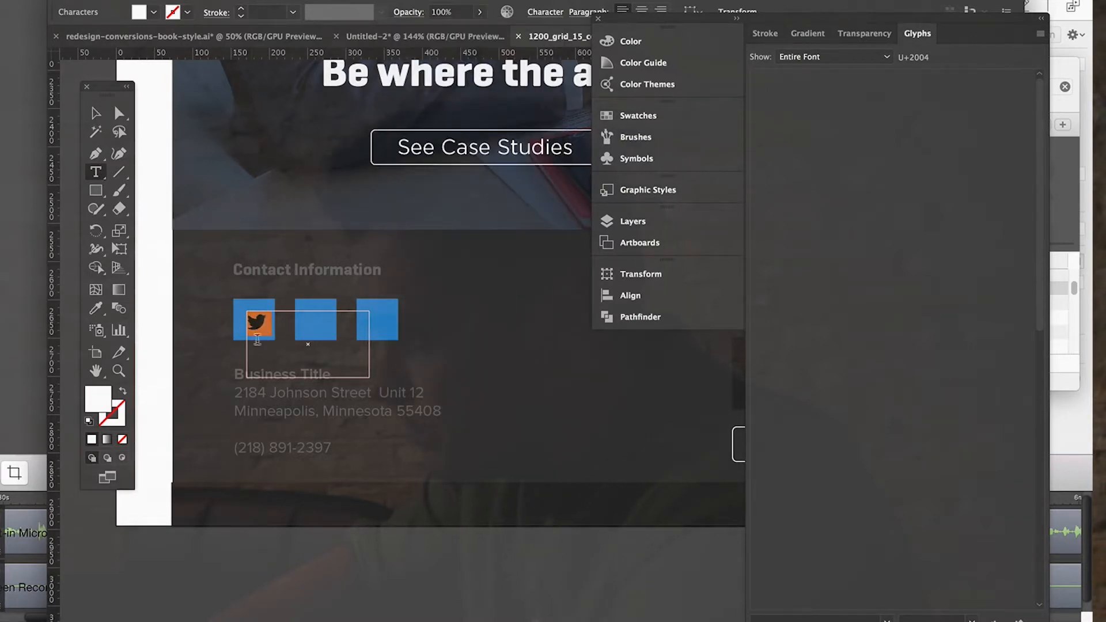
pyautogui.click(92, 114)
pyautogui.moveTo(252, 320); pyautogui.dragTo(251, 318)
pyautogui.moveTo(369, 375); pyautogui.dragTo(280, 335)
# Copy the Twitter icon onto the second blue square and replace its glyph with the Facebook "f".
pyautogui.press('super+c')
pyautogui.press('super+v')
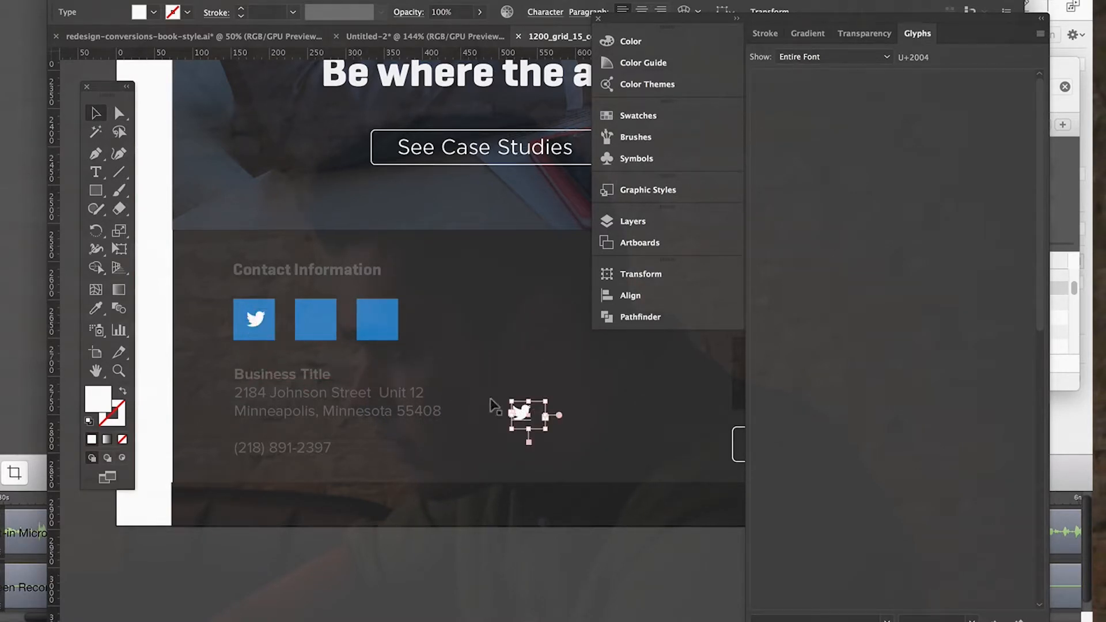
pyautogui.moveTo(520, 410); pyautogui.dragTo(308, 322)
pyautogui.doubleClick(309, 321)
pyautogui.press('super+a')
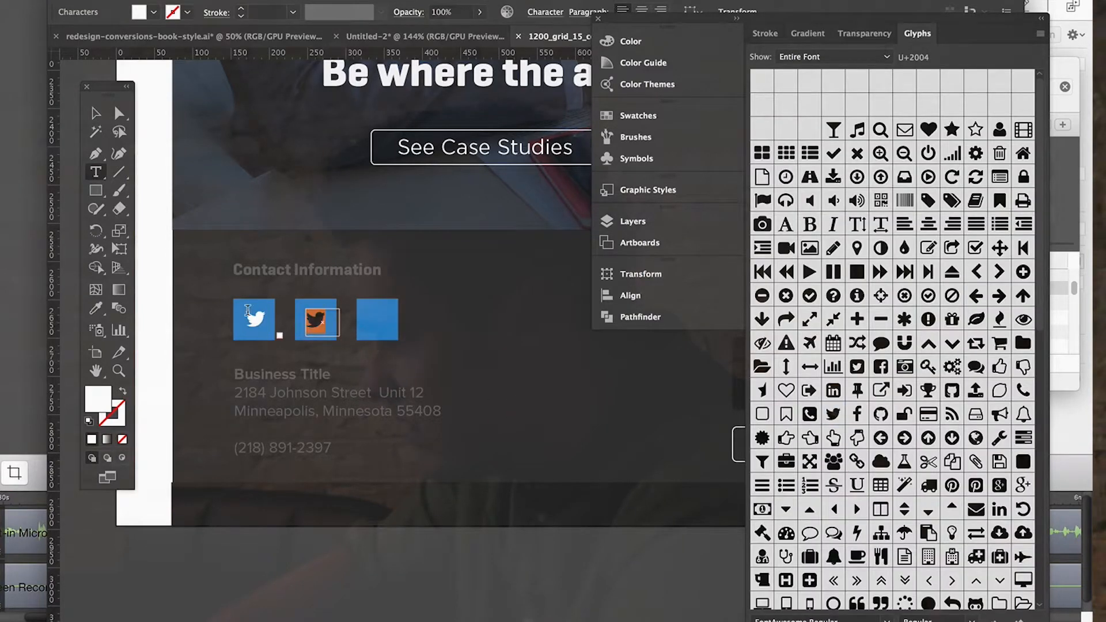
pyautogui.scroll(-3, 791, 371)
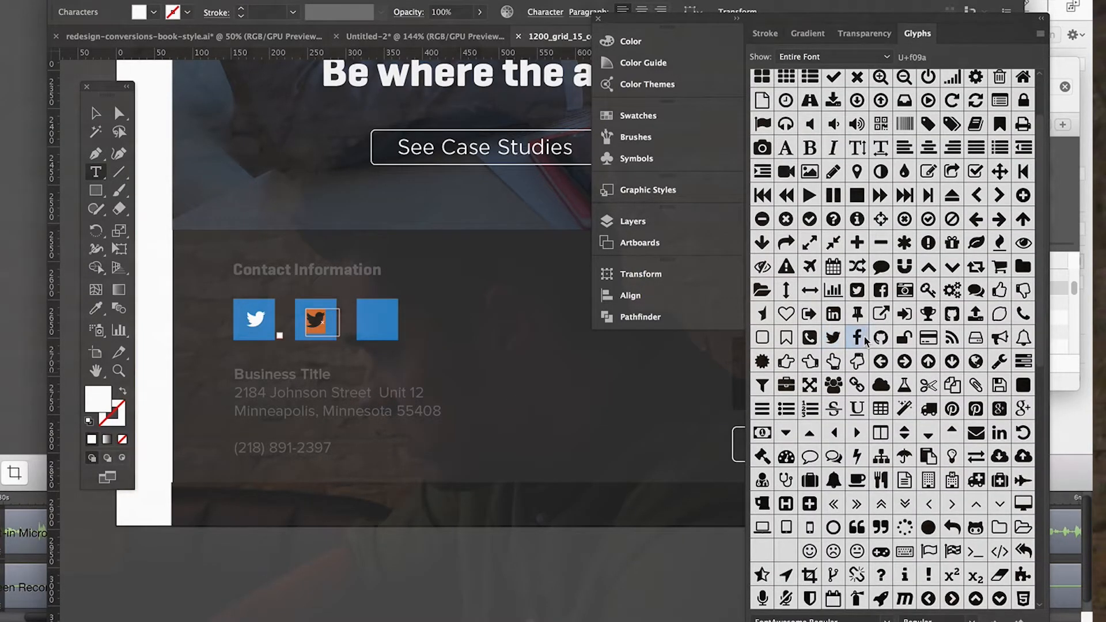
pyautogui.doubleClick(857, 338)
# Copy the Facebook icon onto the third blue square and replace its glyph with the LinkedIn "in".
pyautogui.click(96, 113)
pyautogui.press('super+c')
pyautogui.press('super+v')
pyautogui.moveTo(518, 412); pyautogui.dragTo(376, 322)
pyautogui.doubleClick(376, 321)
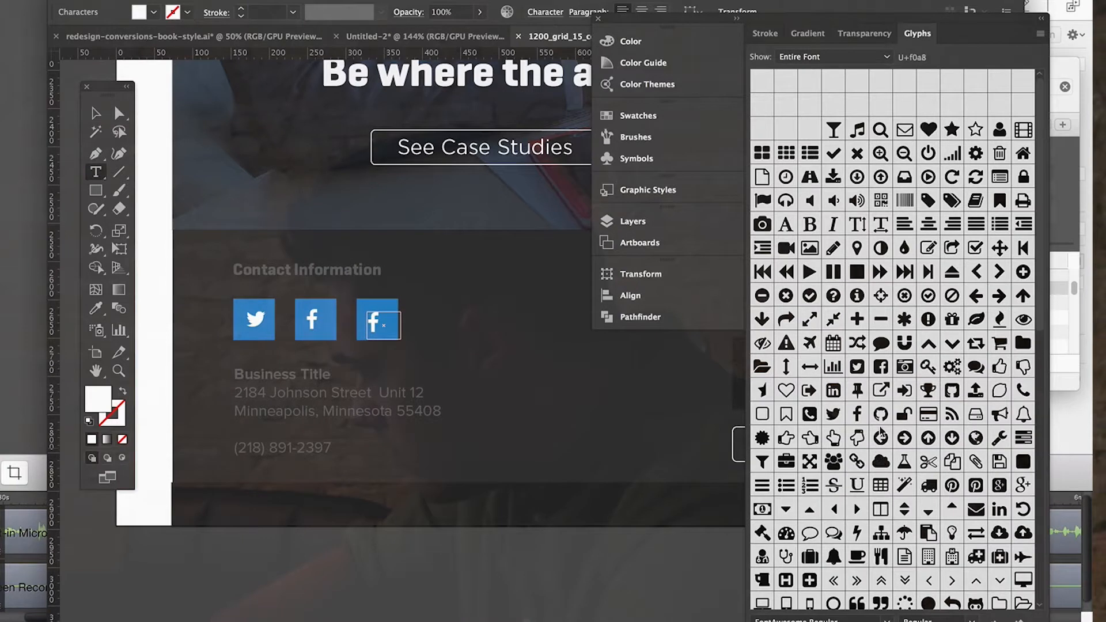
pyautogui.scroll(-1, 898, 440)
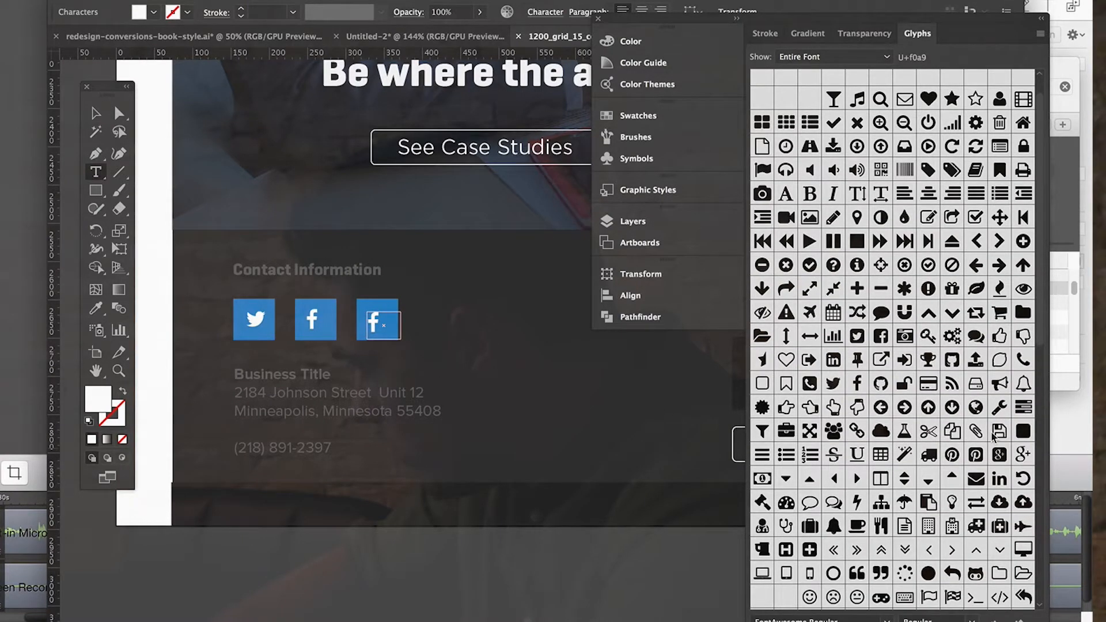
pyautogui.scroll(-2, 936, 425)
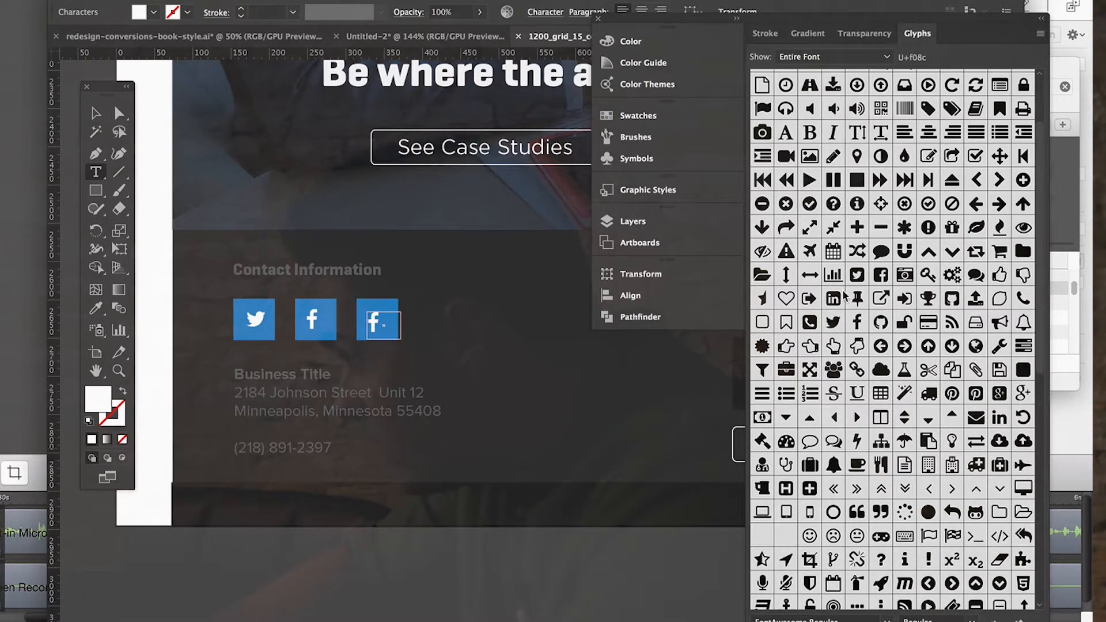
pyautogui.scroll(-2, 972, 340)
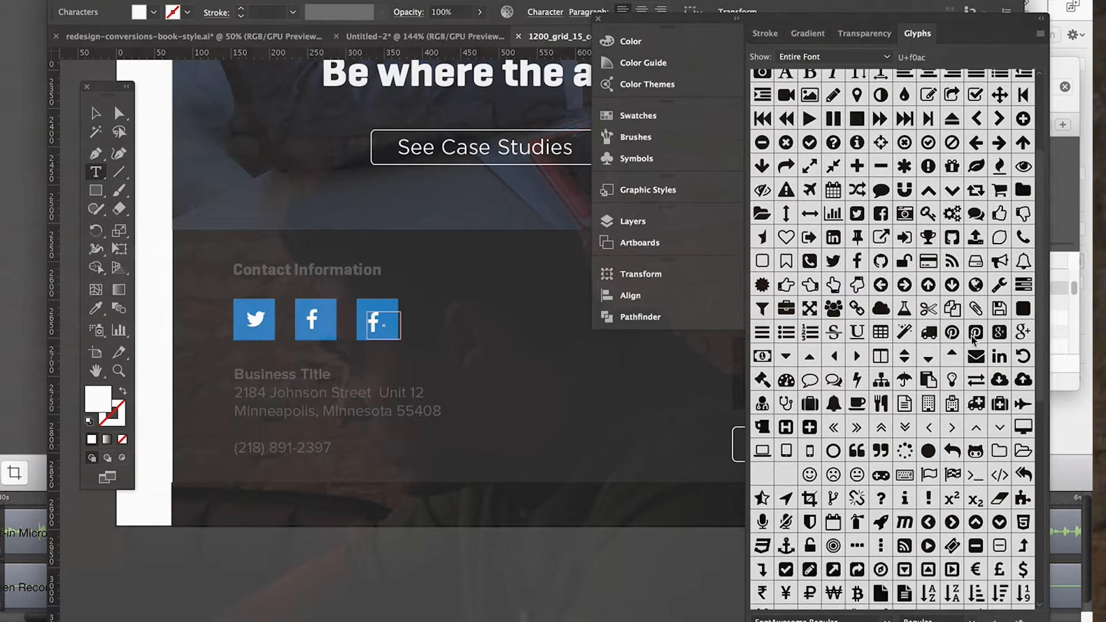
pyautogui.doubleClick(1000, 356)
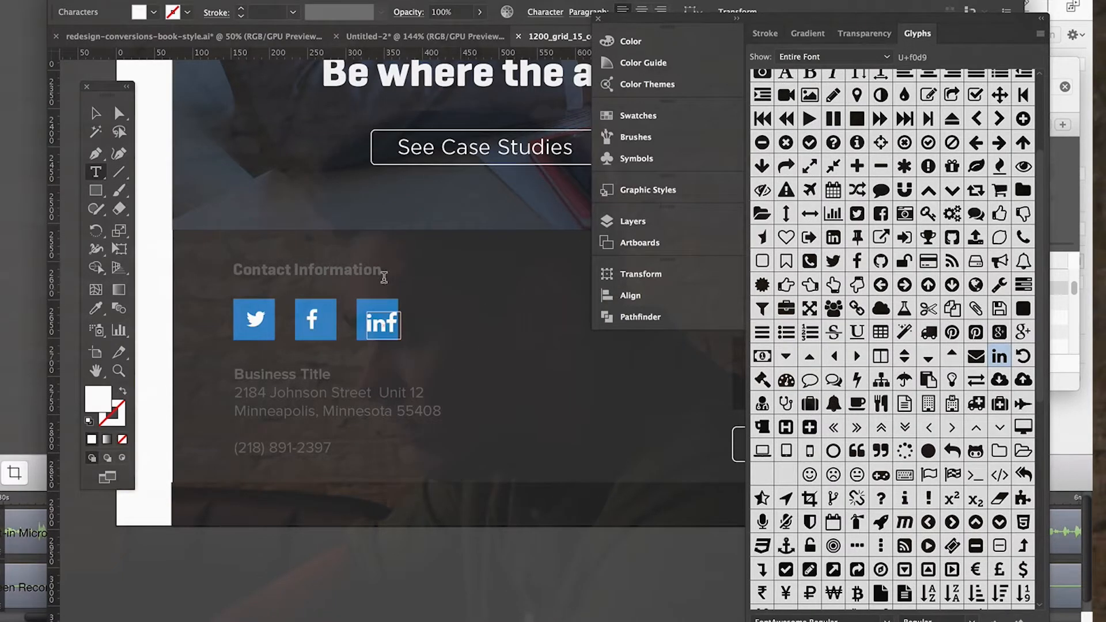
pyautogui.press('Delete')
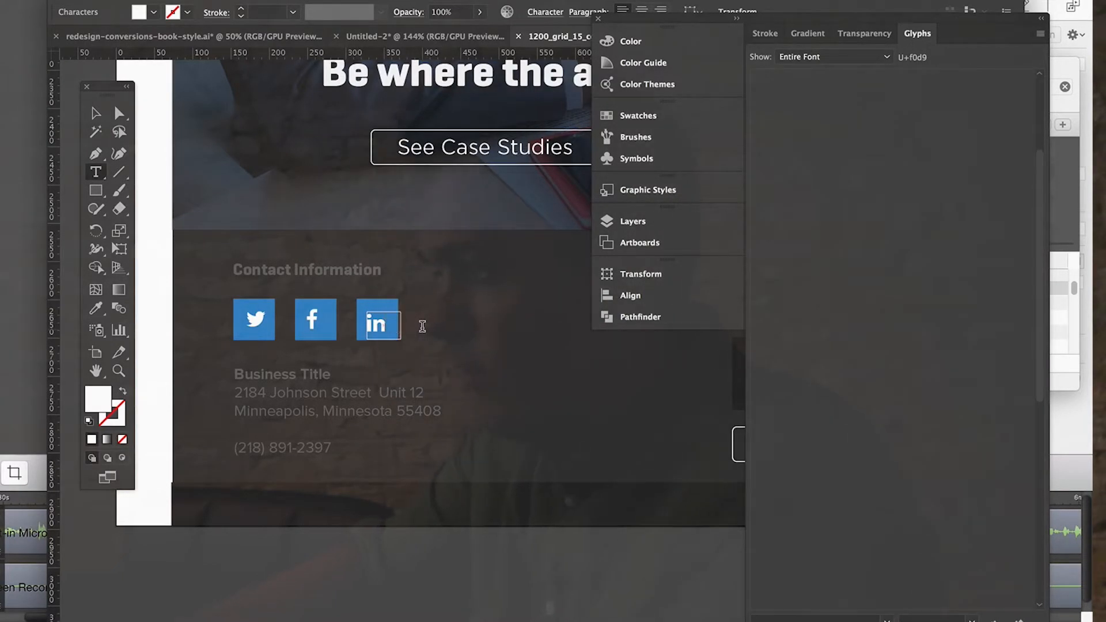
pyautogui.click(92, 113)
pyautogui.click(259, 564)
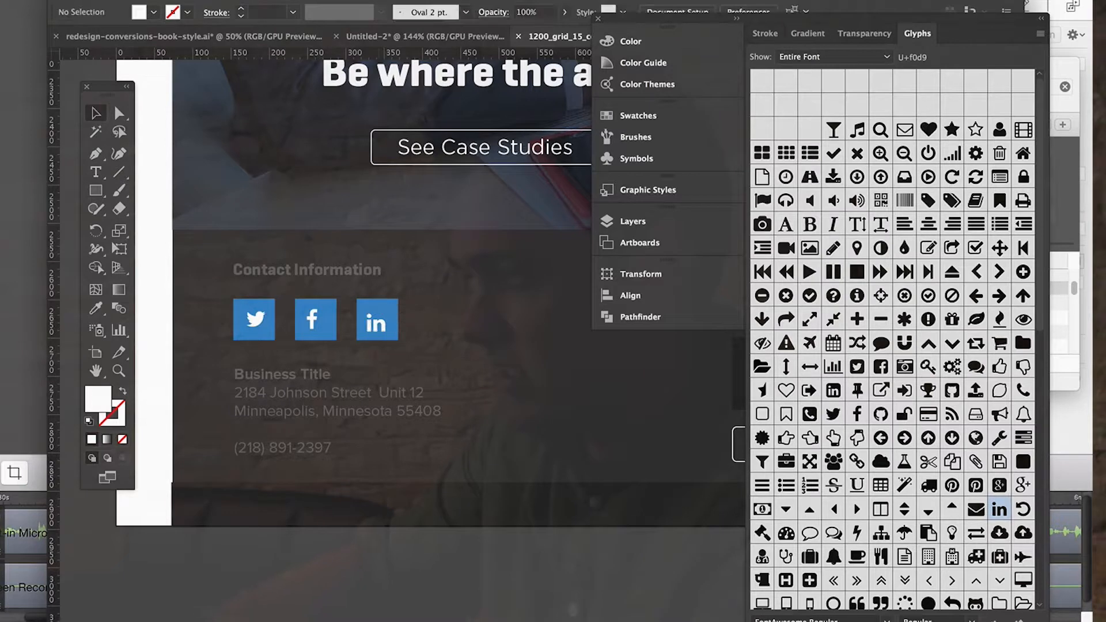
# Centre the Twitter, Facebook and LinkedIn icons within their blue squares, nudging the LinkedIn icon slightly upward.
pyautogui.press('super+plus')
pyautogui.press('super+plus')
pyautogui.hscroll(-6, 384, 464)
pyautogui.scroll(3, 384, 464)
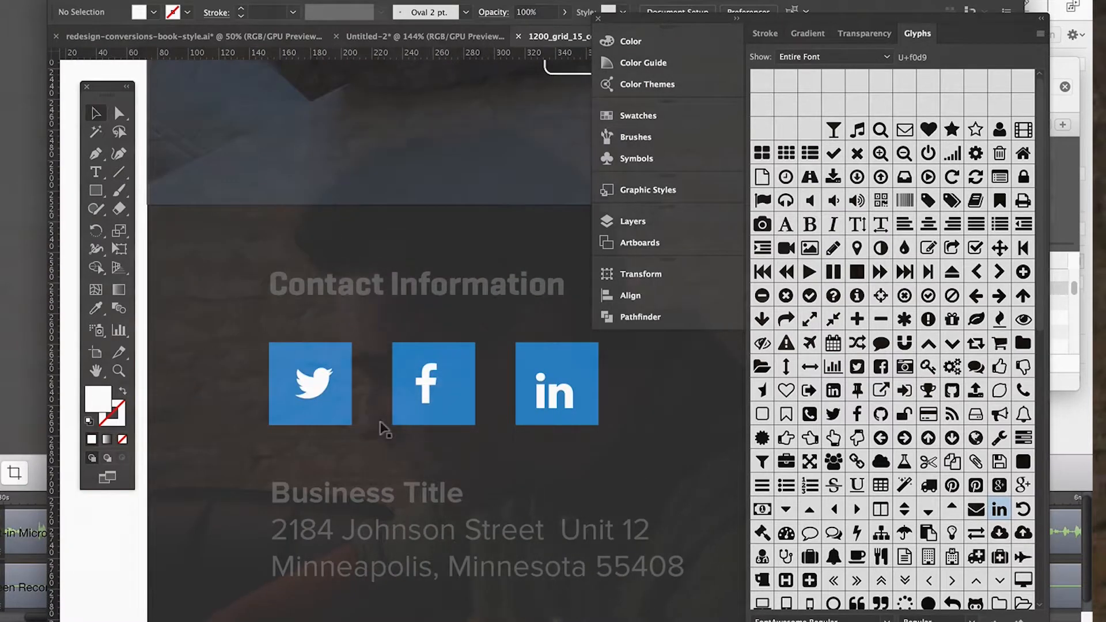
pyautogui.moveTo(301, 383); pyautogui.dragTo(298, 387)
pyautogui.moveTo(424, 387); pyautogui.dragTo(421, 390)
pyautogui.moveTo(550, 397); pyautogui.dragTo(549, 391)
pyautogui.scroll(-5, 548, 450)
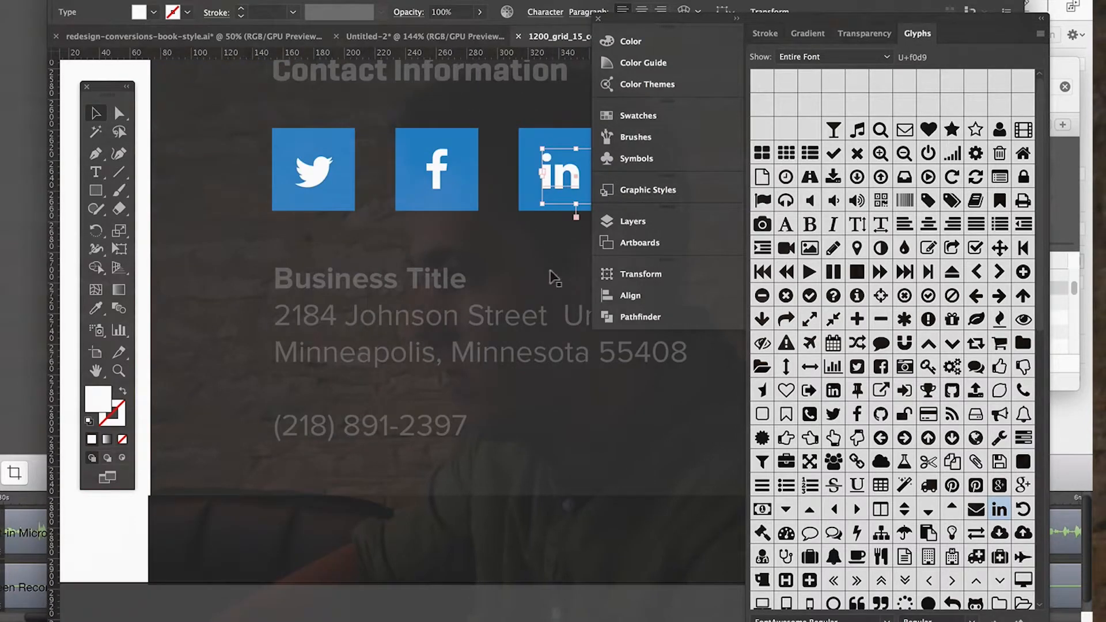
pyautogui.press('Up')
pyautogui.press('Up')
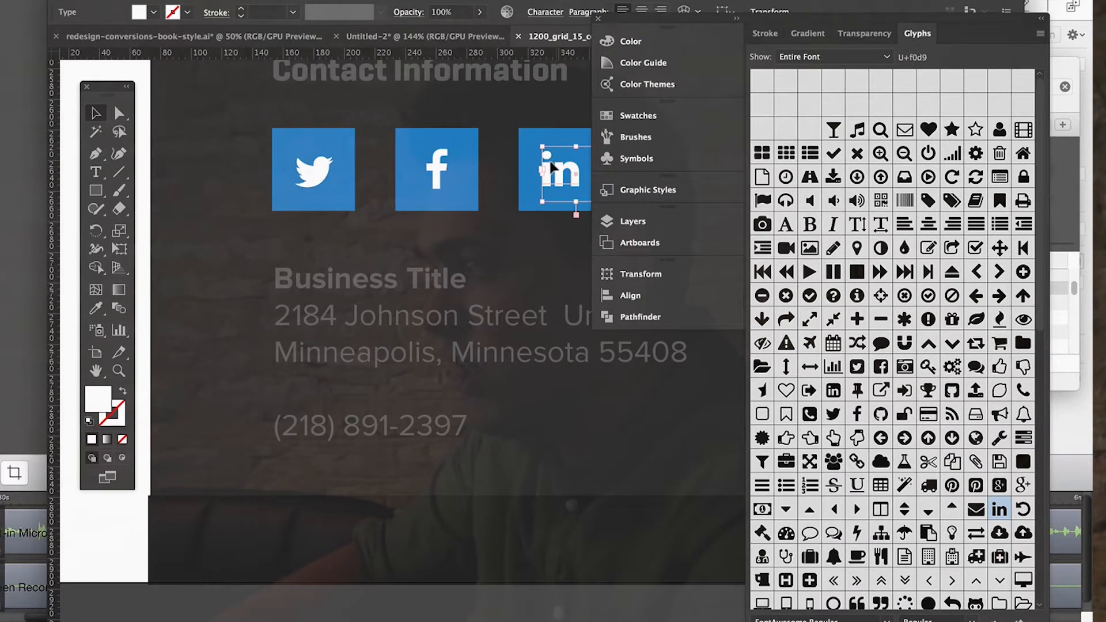
pyautogui.click(430, 616)
# Review the landing page from the footer's social icons up to the header and hero section.
pyautogui.hscroll(5, 560, 614)
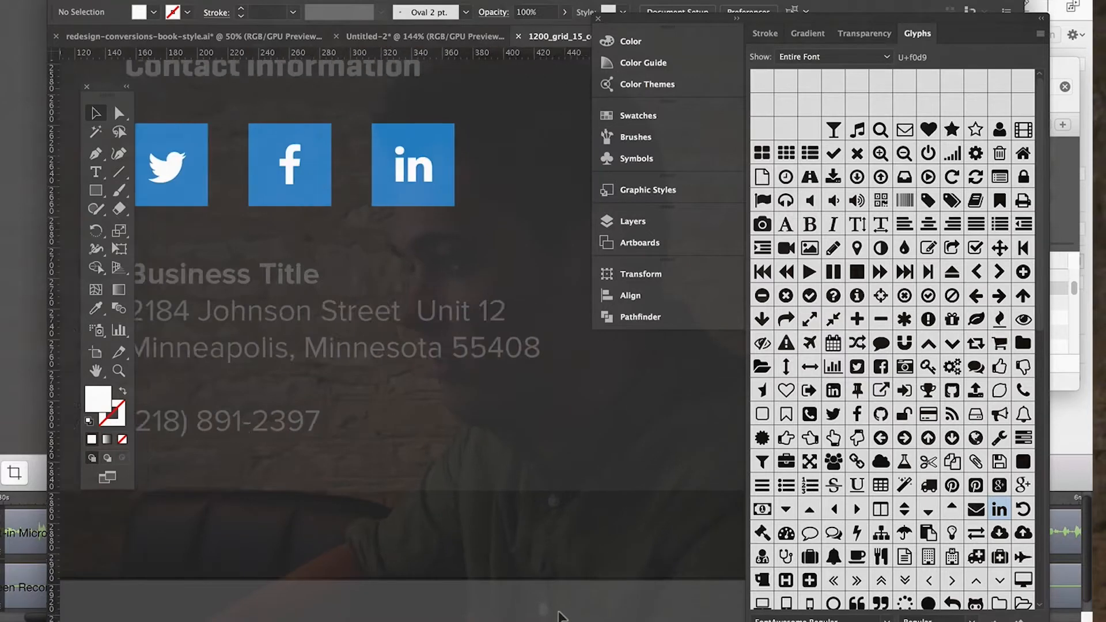
pyautogui.scroll(2, 559, 614)
pyautogui.press('super+minus')
pyautogui.press('super+minus')
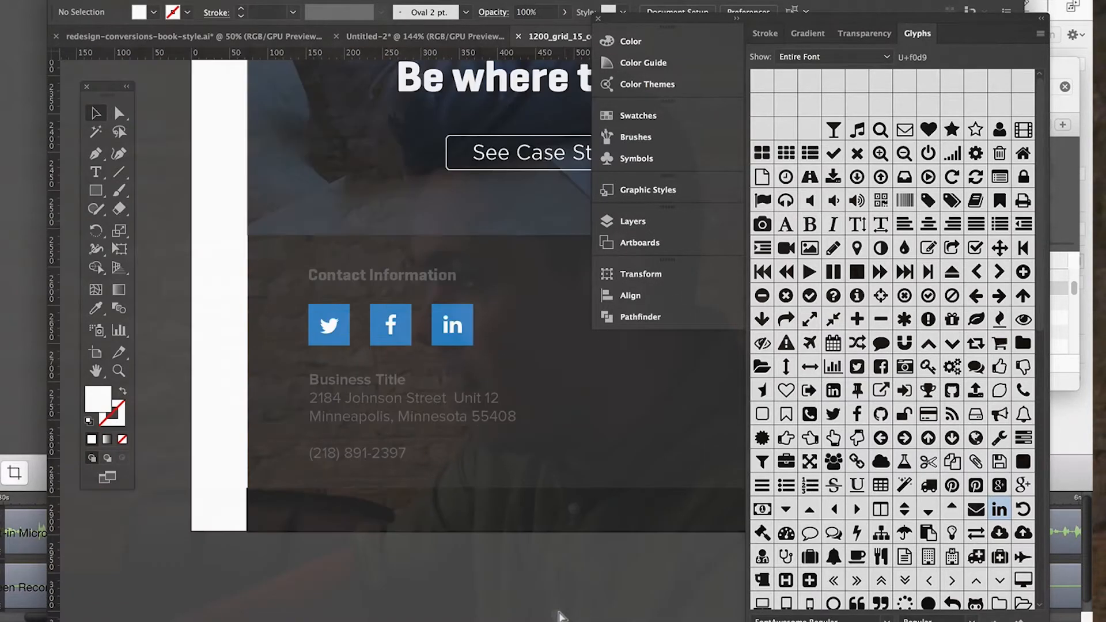
pyautogui.scroll(4, 561, 616)
pyautogui.press('super+minus')
pyautogui.press('super+minus')
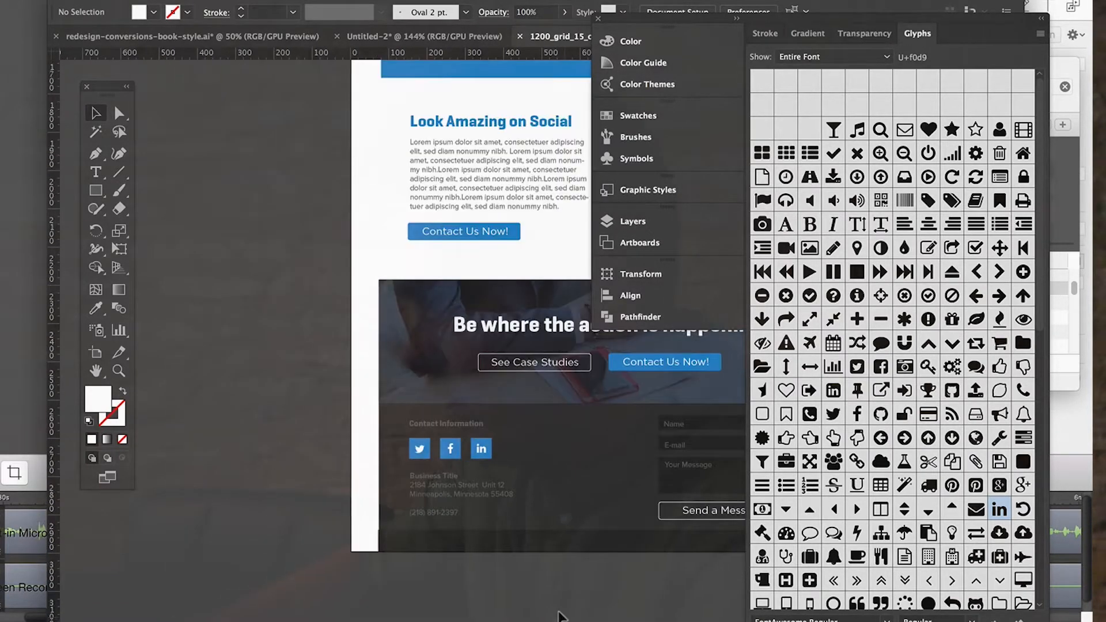
pyautogui.hscroll(5, 557, 616)
pyautogui.scroll(4, 557, 616)
pyautogui.scroll(10, 557, 616)
pyautogui.hscroll(2, 557, 616)
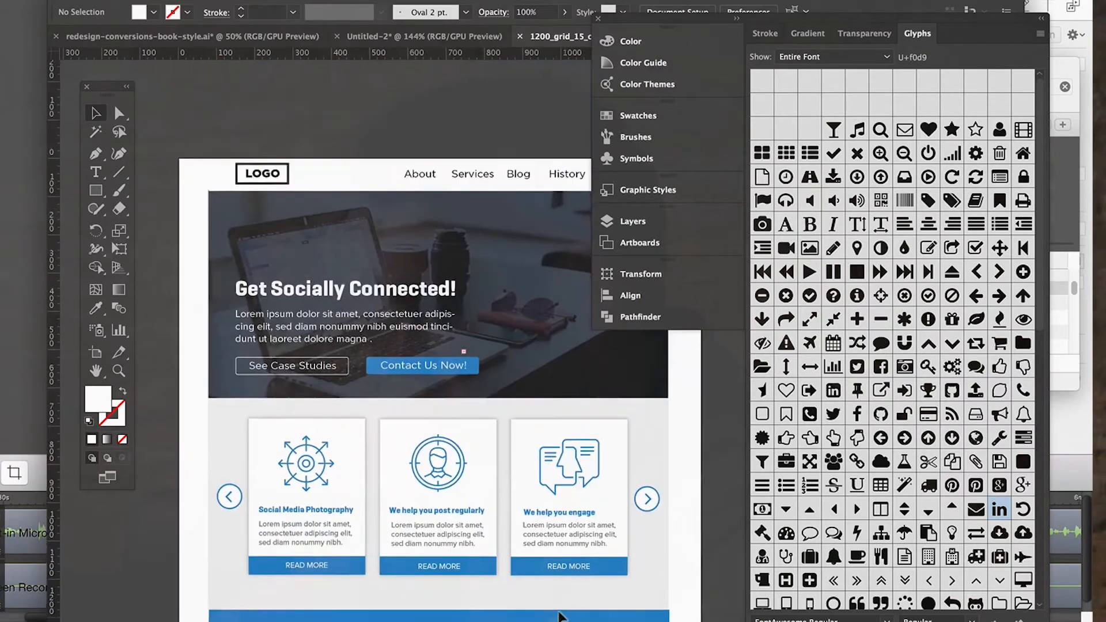
# Duplicate the business details text block in the footer and place the copy directly below the original, aligned with its left edge.
pyautogui.scroll(-16, 558, 616)
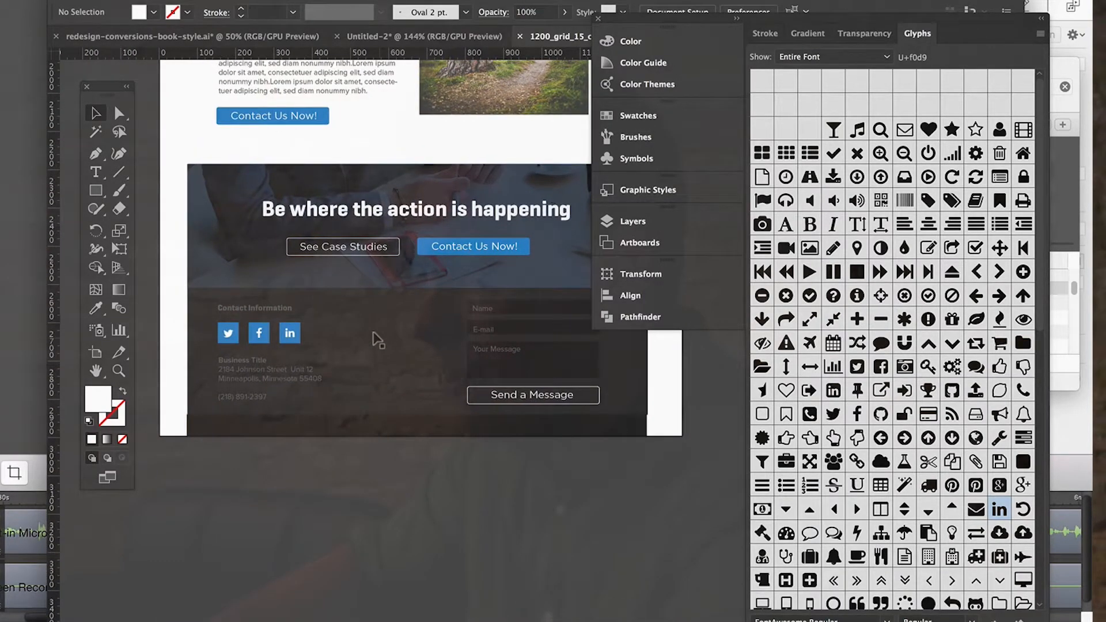
pyautogui.scroll(-1, 377, 340)
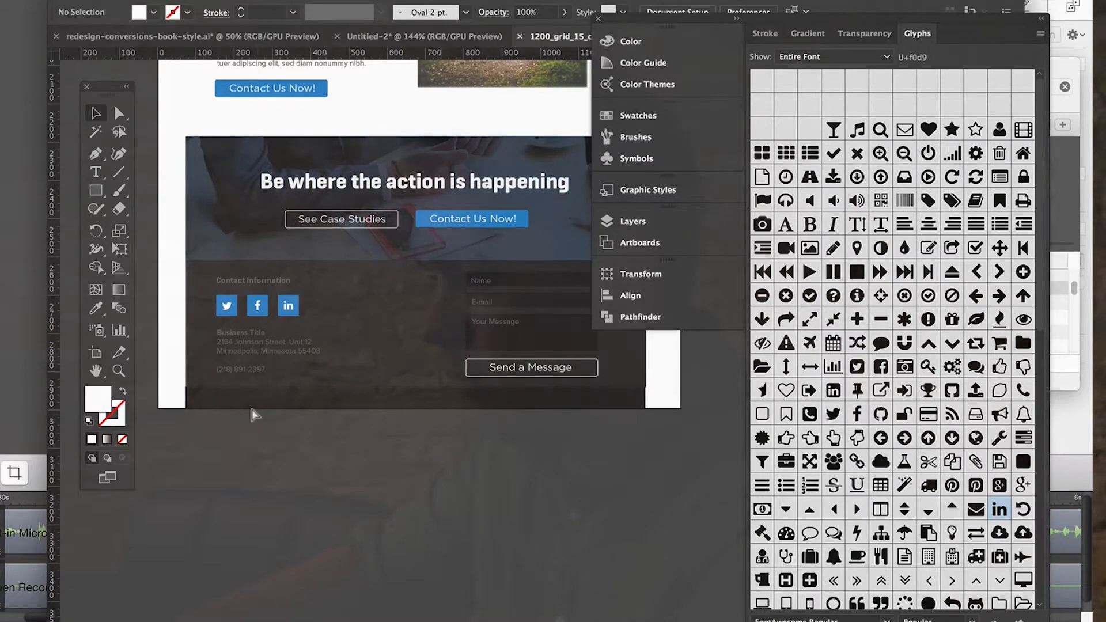
pyautogui.press('super+equal')
pyautogui.scroll(3, 255, 415)
pyautogui.press('super+equal')
pyautogui.hscroll(-5, 255, 415)
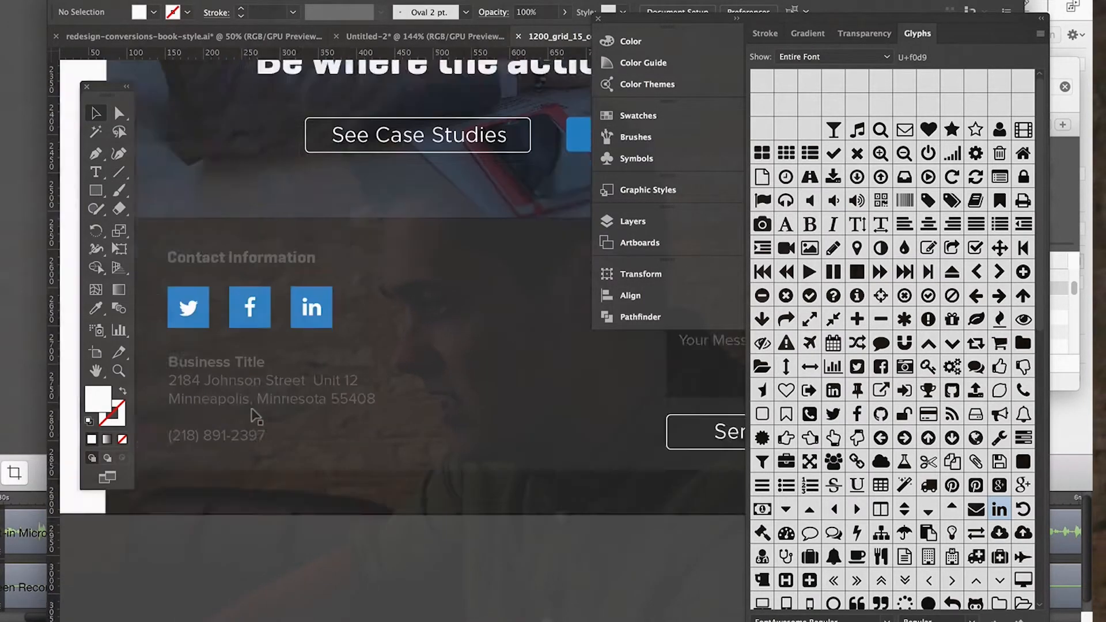
pyautogui.click(255, 415)
pyautogui.click(276, 521)
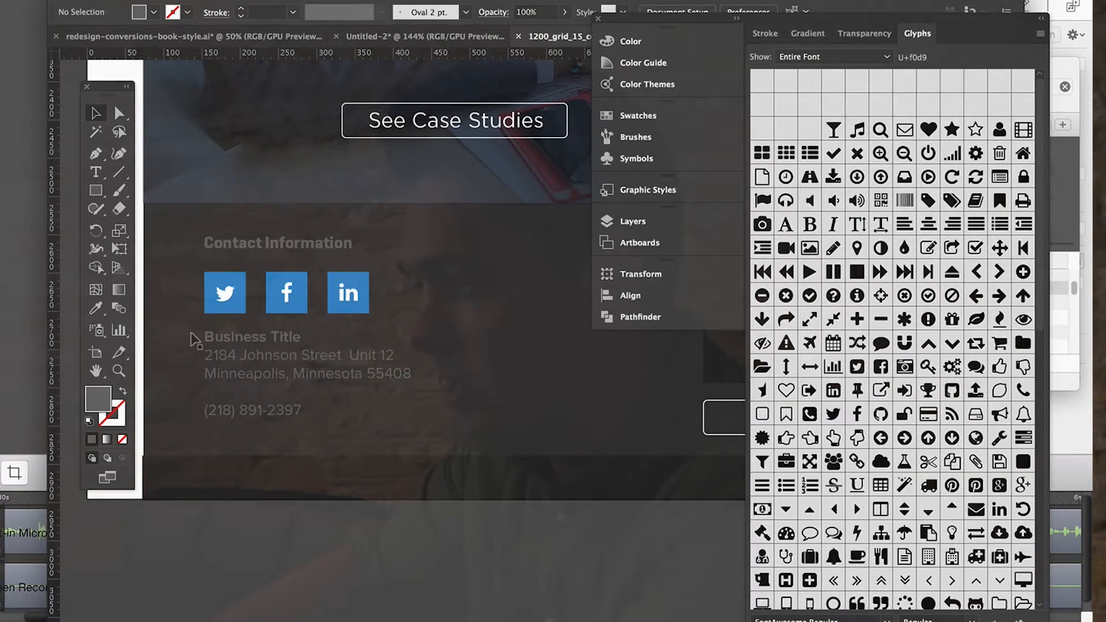
pyautogui.click(221, 350)
pyautogui.press('super+c')
pyautogui.press('super+v')
pyautogui.scroll(-3, 340, 470)
pyautogui.moveTo(360, 312); pyautogui.dragTo(240, 359)
# Delete all the text inside the duplicated business details block, leaving its text frame empty.
pyautogui.tripleClick(240, 360)
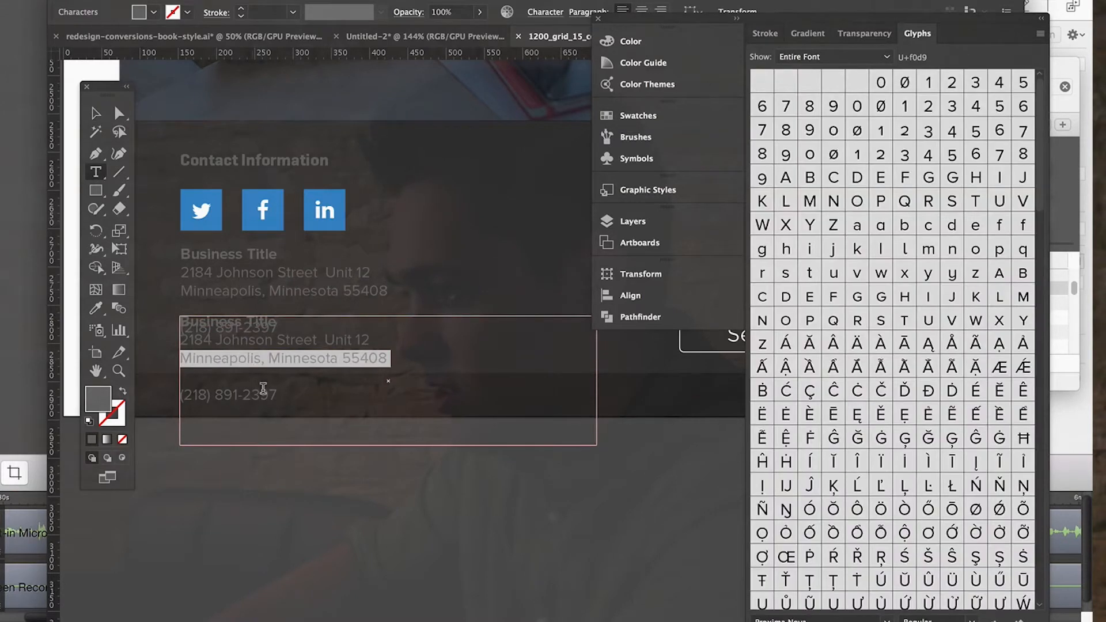
pyautogui.moveTo(277, 396); pyautogui.dragTo(50, 235)
pyautogui.press('BackSpace')
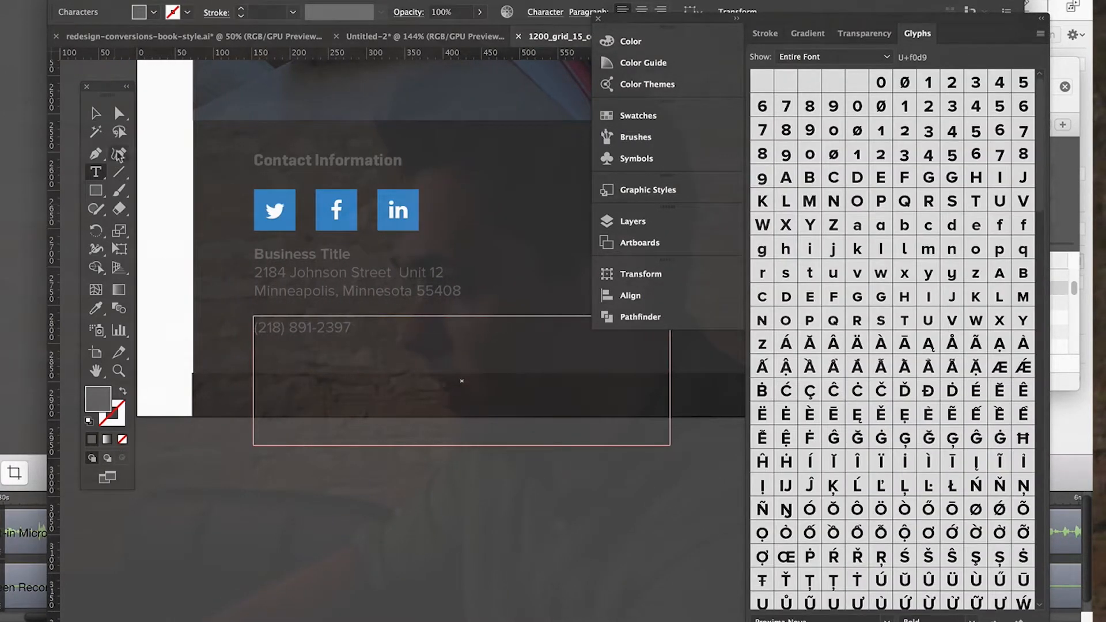
# Move the empty text frame down into the darker strip at the footer's base and activate the Type tool.
pyautogui.click(95, 114)
pyautogui.moveTo(259, 316); pyautogui.dragTo(257, 385)
pyautogui.click(96, 173)
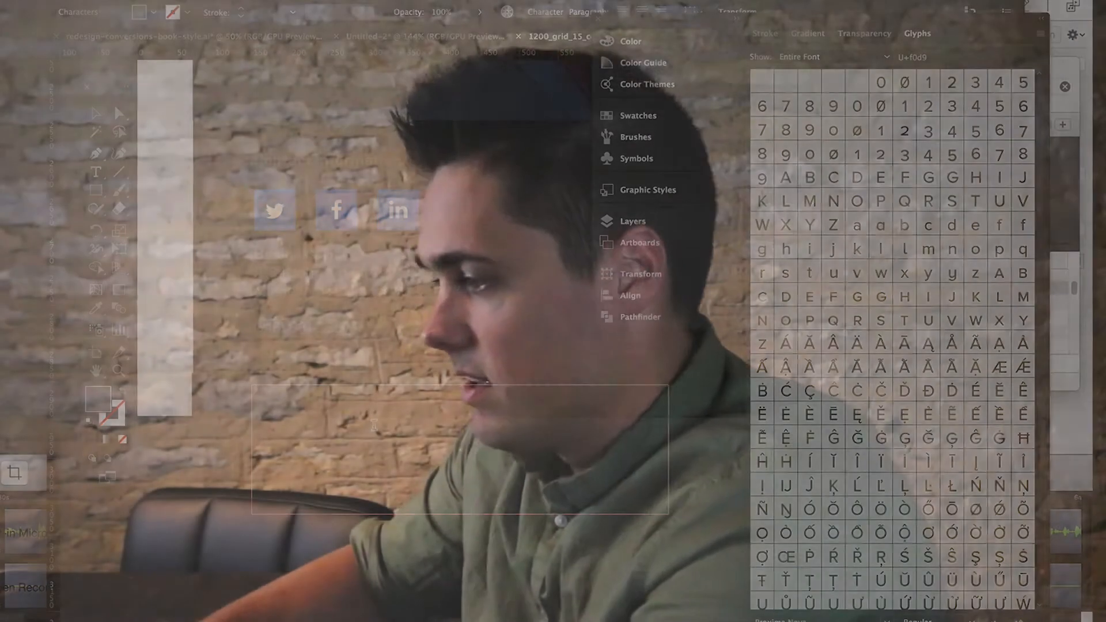
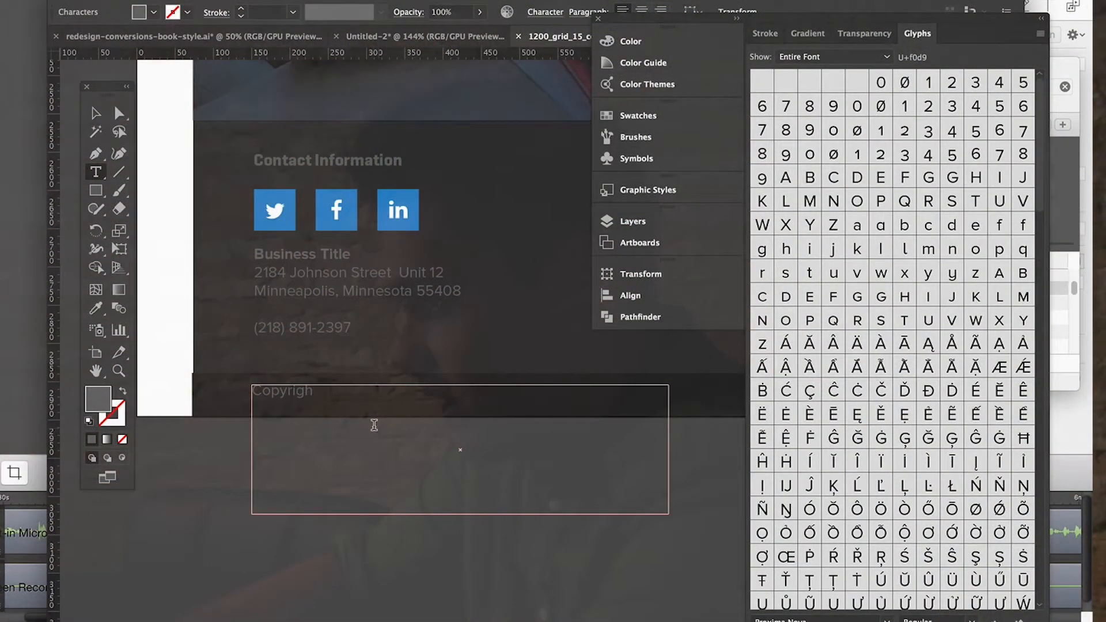
# Enter "Copyright 2017 Social Wonders Inc." in the empty text frame and nudge it slightly down within the footer's base strip.
pyautogui.write('t 2017')
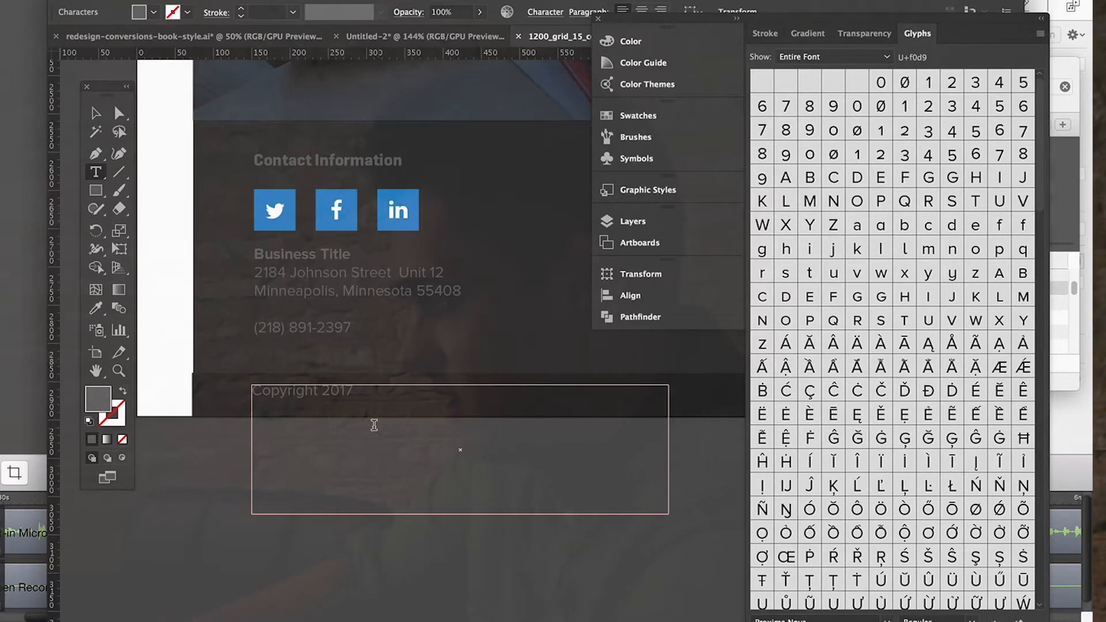
pyautogui.scroll(2, 374, 425)
pyautogui.hscroll(2, 374, 425)
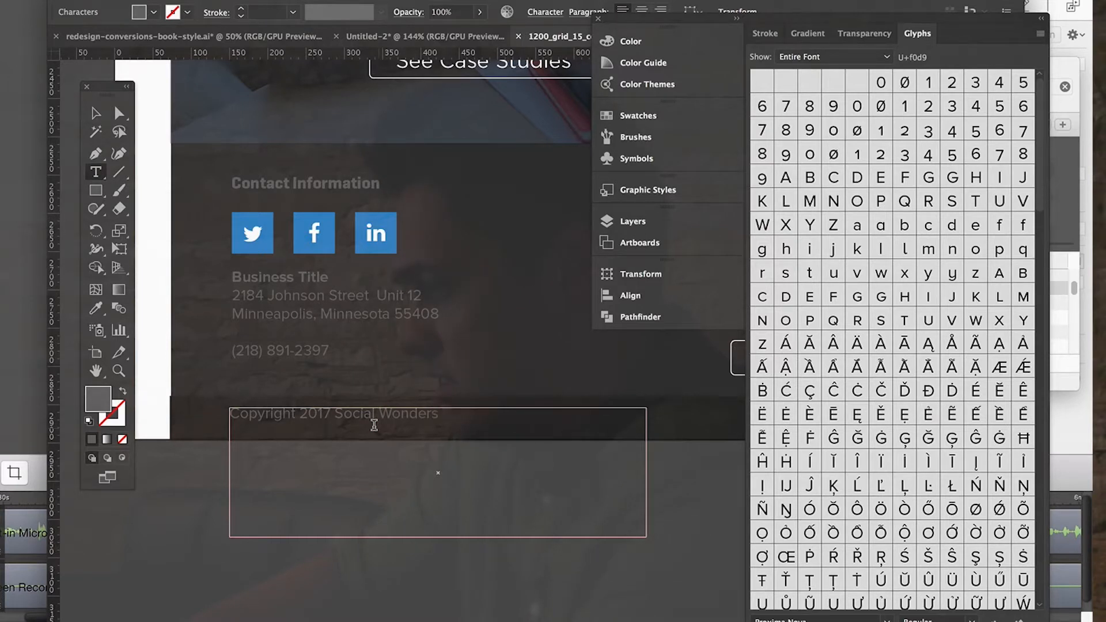
pyautogui.press('Escape')
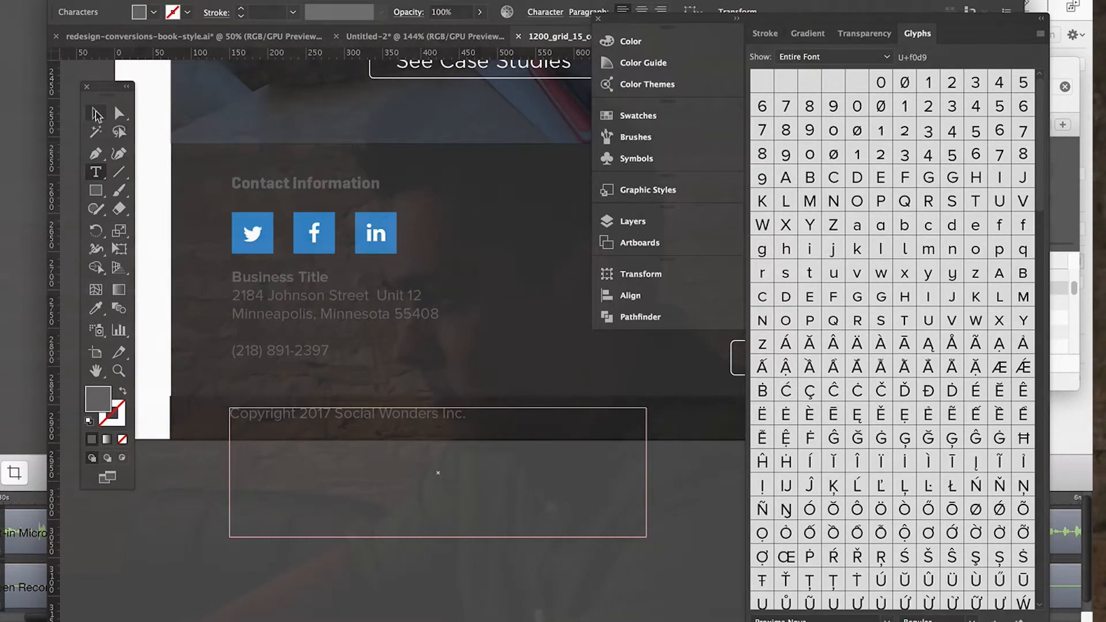
pyautogui.moveTo(339, 411); pyautogui.dragTo(338, 415)
pyautogui.click(383, 593)
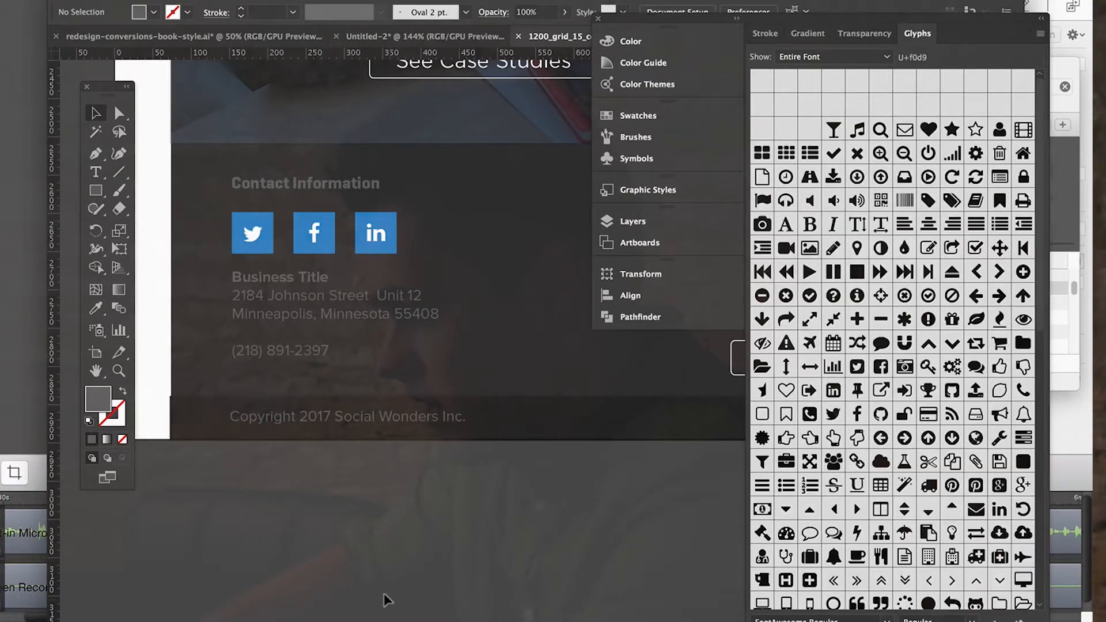
# Stretch the darker rectangle at the footer's base slightly so its right end meets the footer's right edge.
pyautogui.click(406, 417)
pyautogui.hscroll(10, 506, 447)
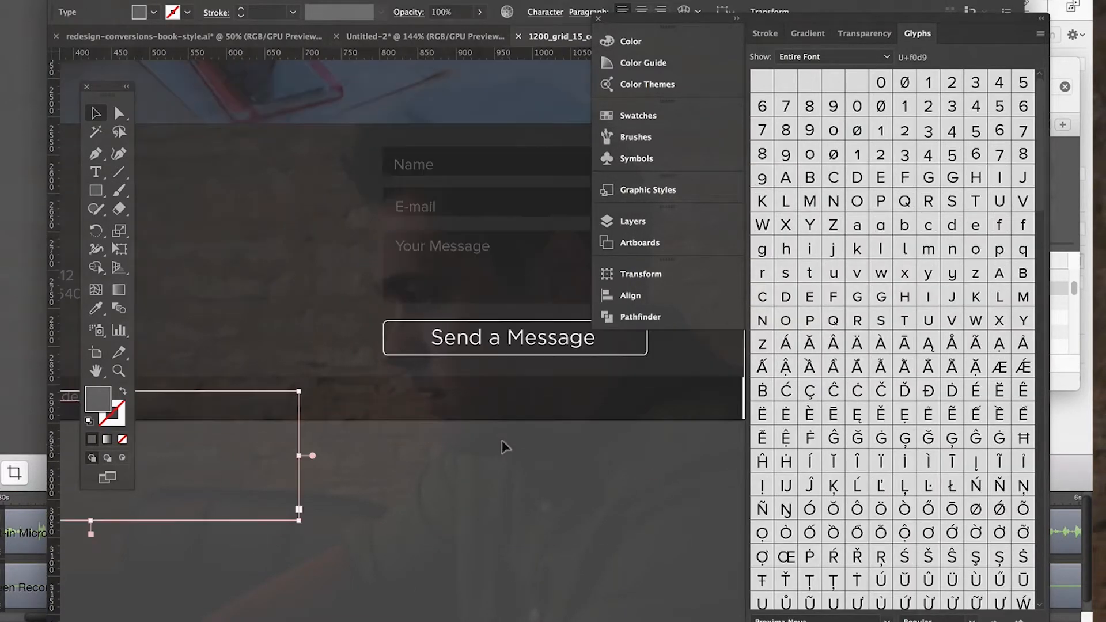
pyautogui.click(448, 478)
pyautogui.click(611, 399)
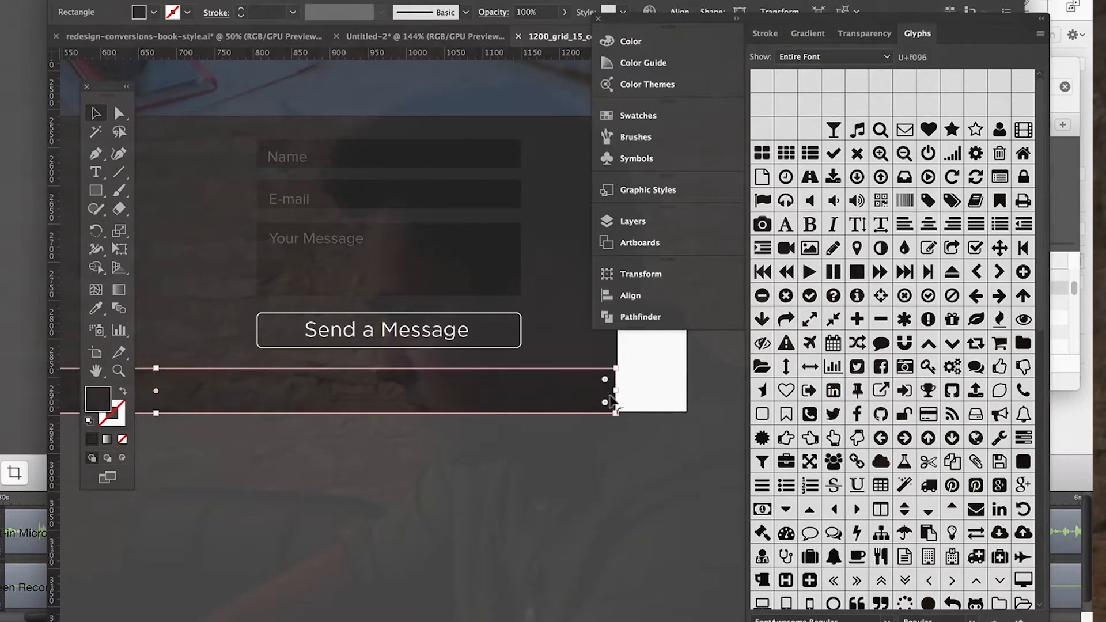
pyautogui.moveTo(608, 391); pyautogui.dragTo(619, 391)
pyautogui.click(632, 498)
pyautogui.scroll(2, 632, 498)
pyautogui.hscroll(-10, 632, 498)
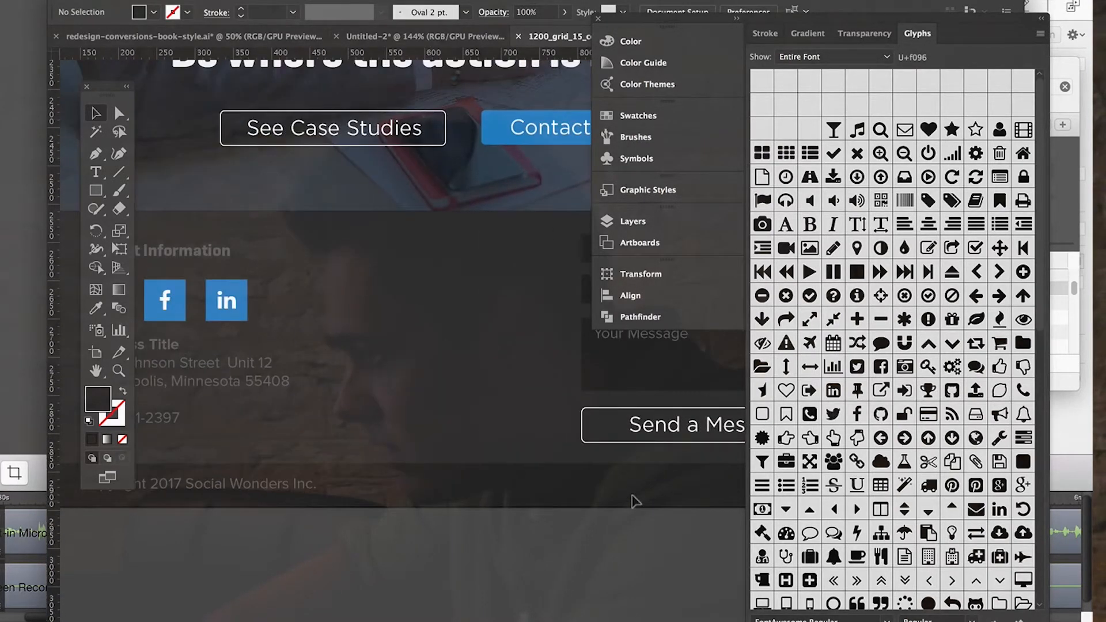
pyautogui.scroll(-3, 632, 498)
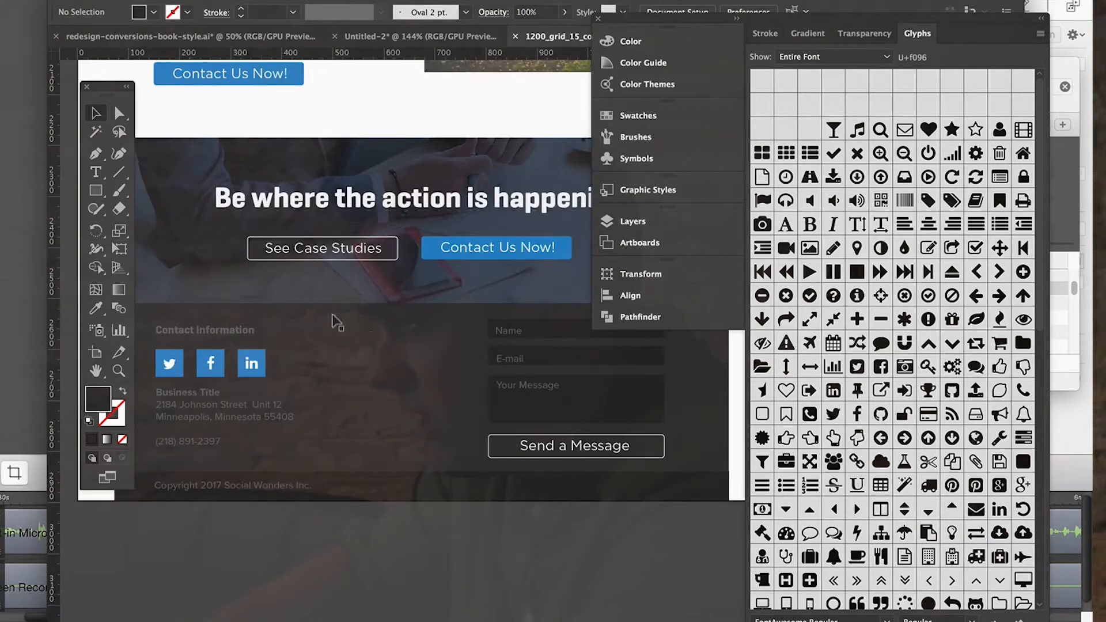
# Switch to Google Chrome and open a new tab.
pyautogui.moveTo(339, 620)
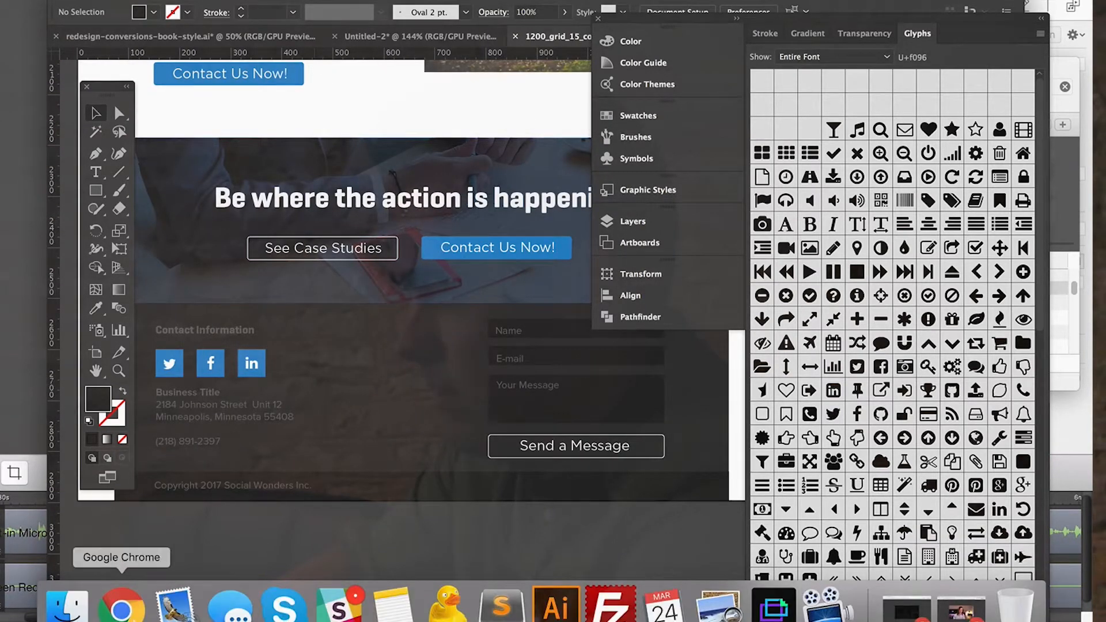
pyautogui.click(121, 608)
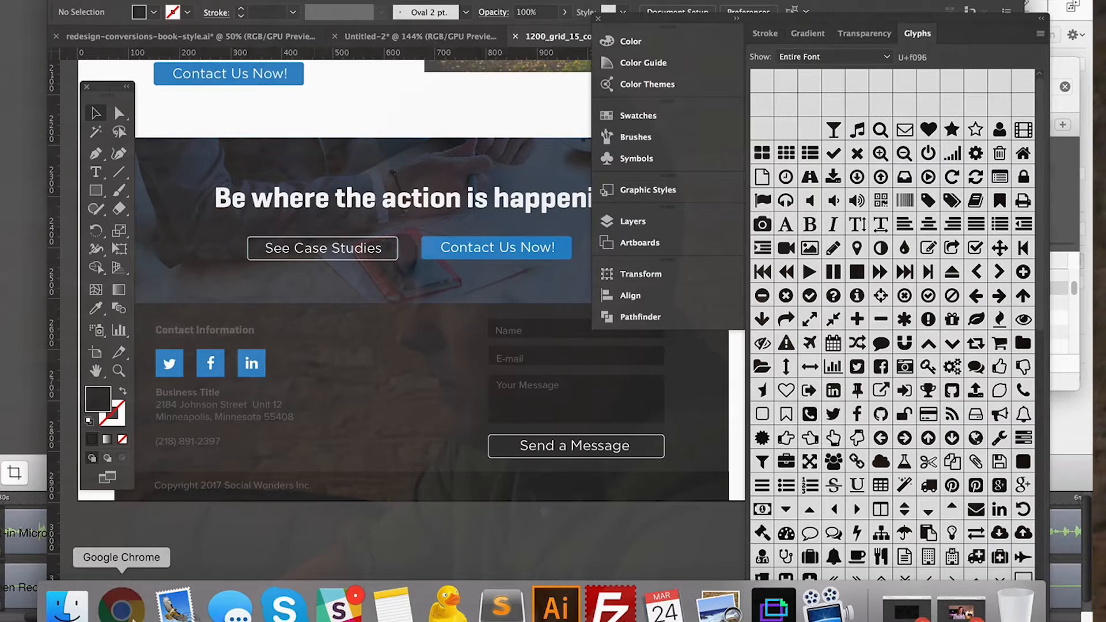
pyautogui.press('super+t')
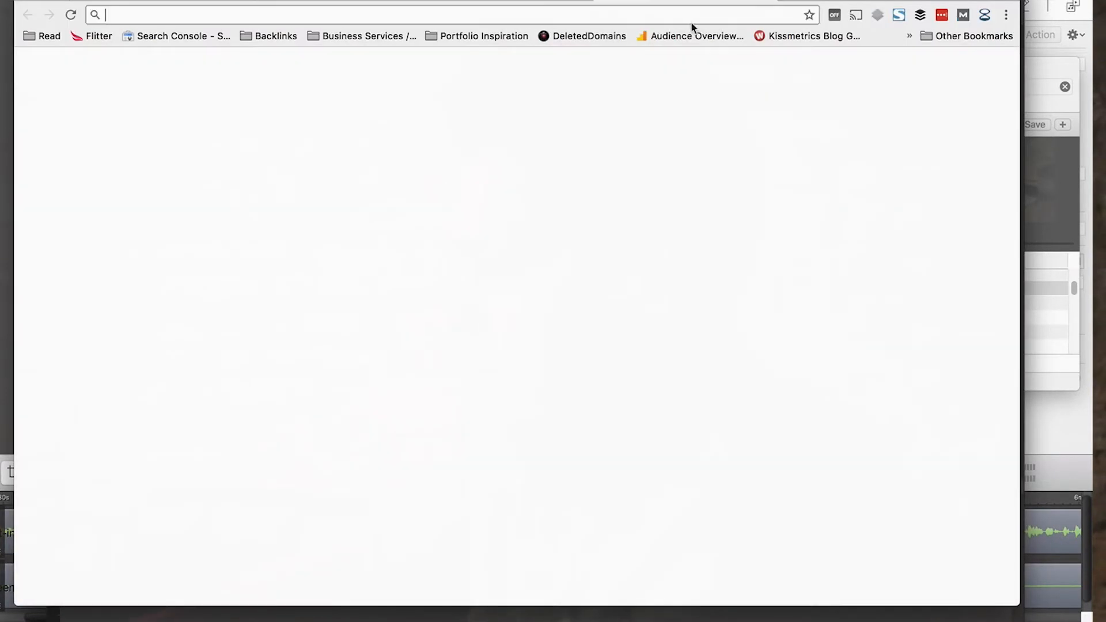
# Return to Illustrator and select the street address through the city name in the footer's business details to copy it.
pyautogui.moveTo(175, 619)
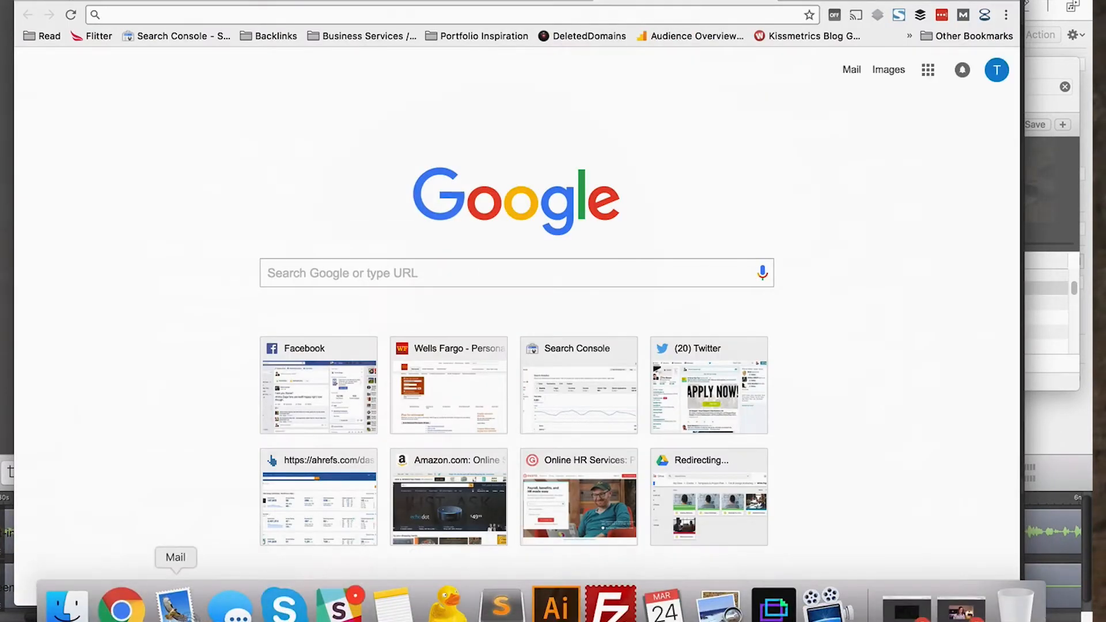
pyautogui.click(555, 605)
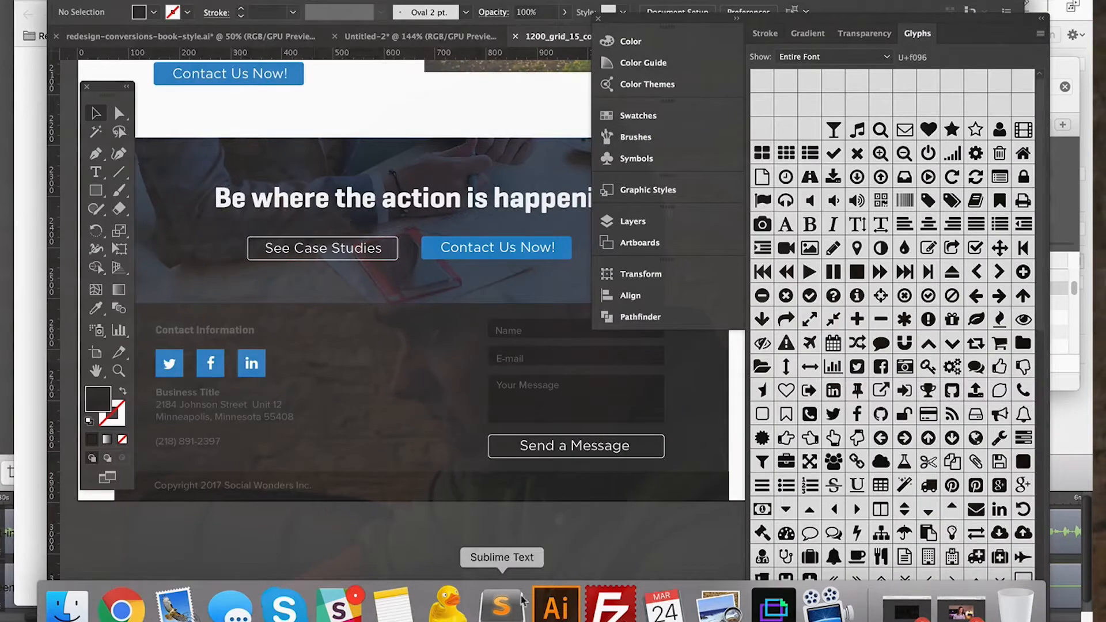
pyautogui.click(212, 407)
pyautogui.doubleClick(212, 407)
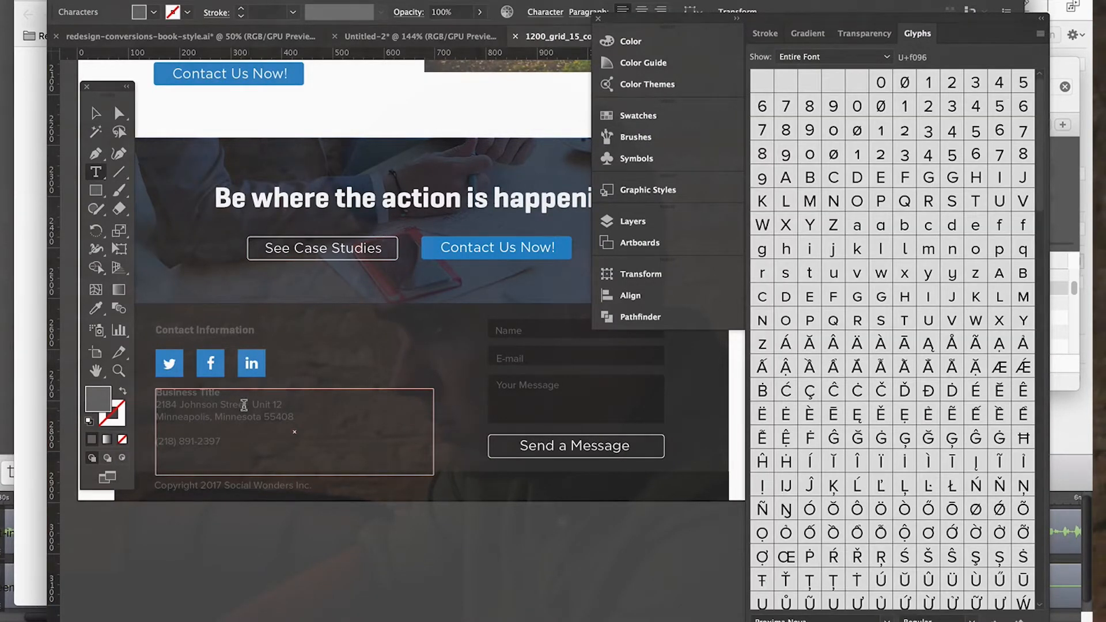
pyautogui.moveTo(208, 416); pyautogui.dragTo(123, 401)
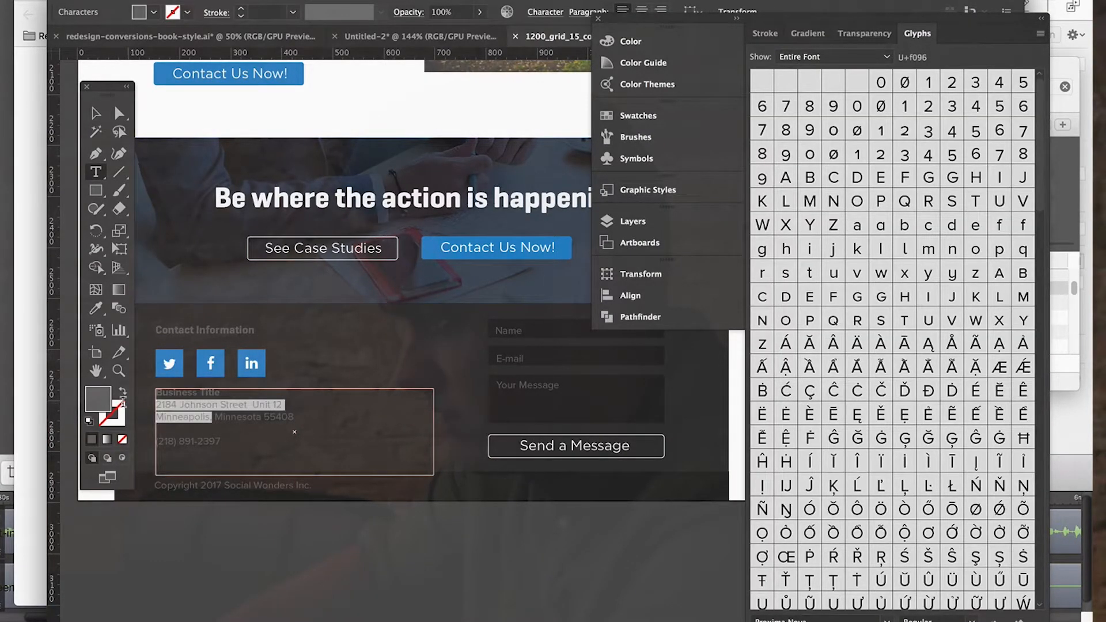
# Switch to Chrome, search Google for the copied business address and open the map view of the results.
pyautogui.moveTo(231, 616)
pyautogui.click(118, 616)
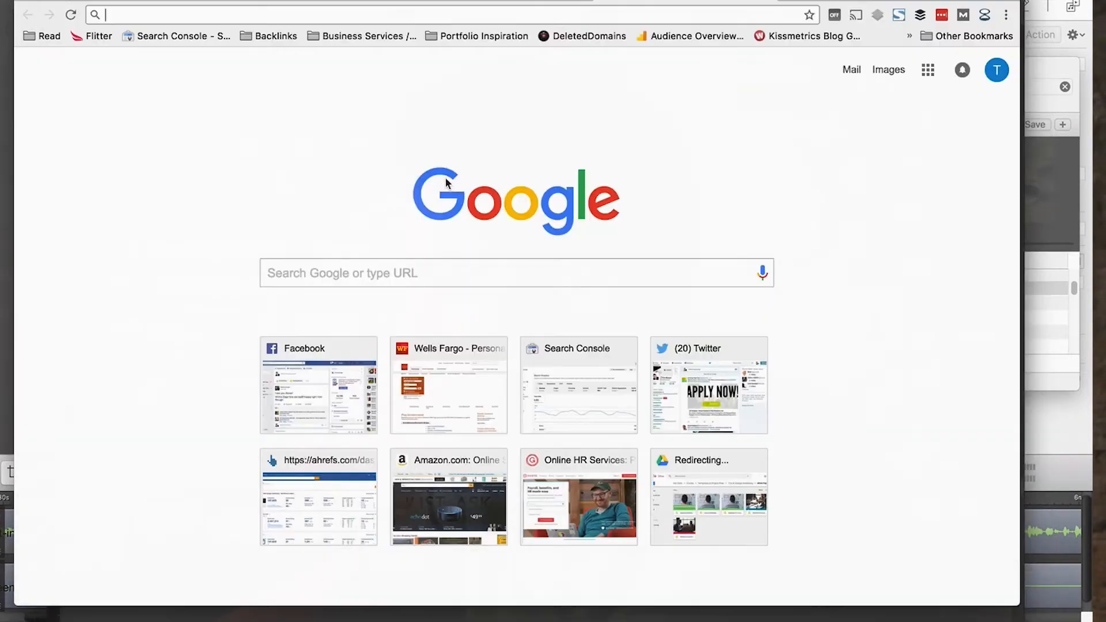
pyautogui.click(285, 269)
pyautogui.write('2184 Johnson Street Unit 12 Minneapolis,')
pyautogui.press('Return')
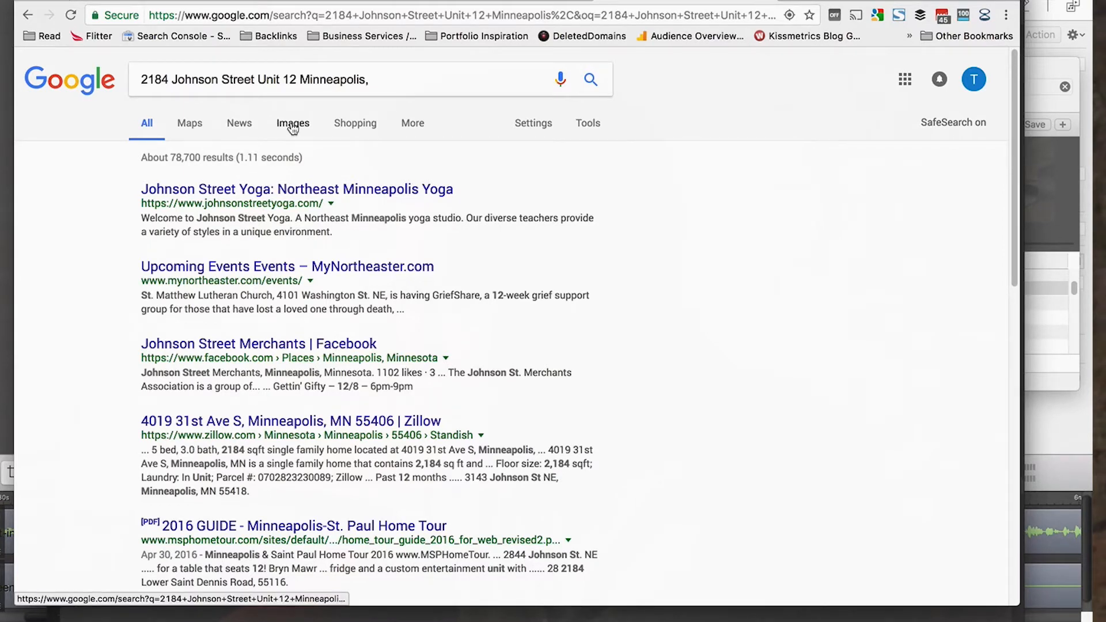
pyautogui.click(197, 128)
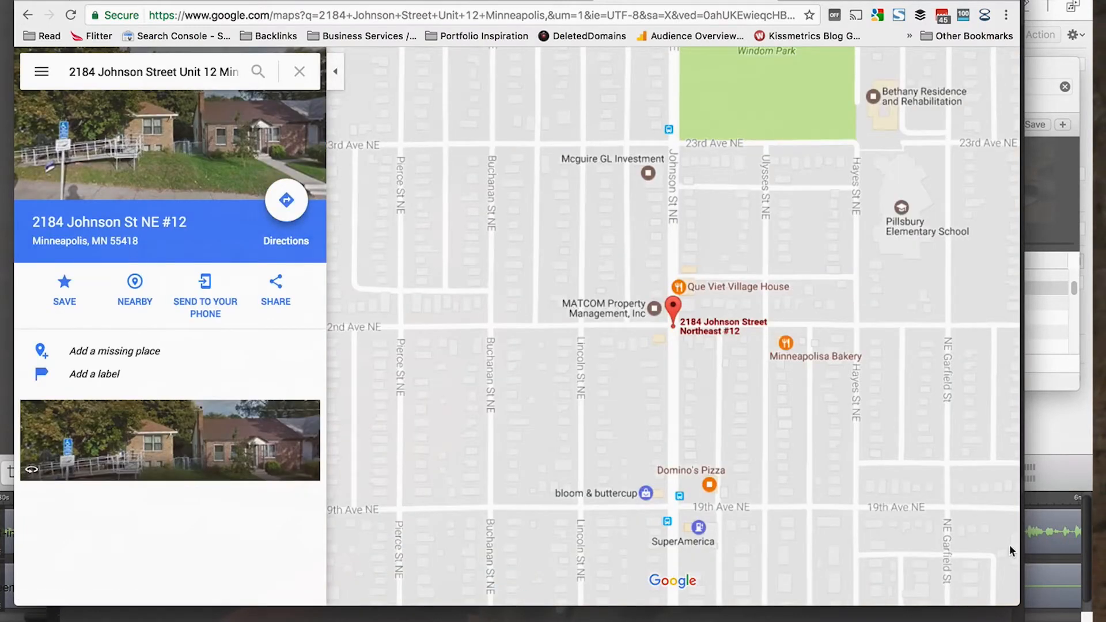
# Zoom the map out to the wider Minneapolis area and capture a rectangular screenshot including the address marker and the city.
pyautogui.moveTo(1020, 607); pyautogui.dragTo(1029, 613)
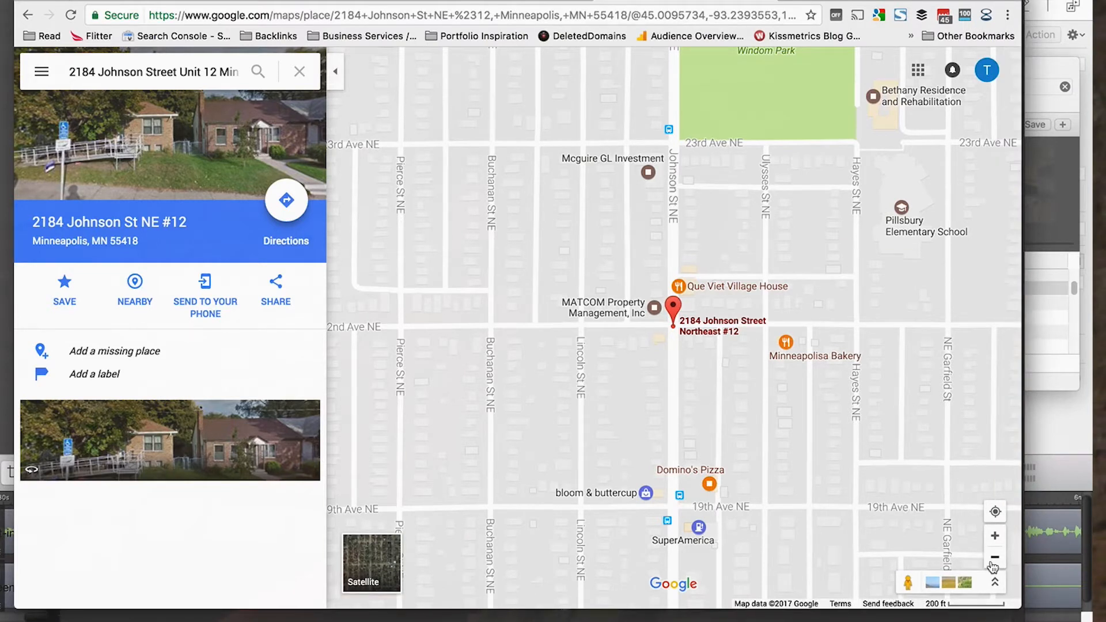
pyautogui.click(994, 559)
pyautogui.click(993, 559)
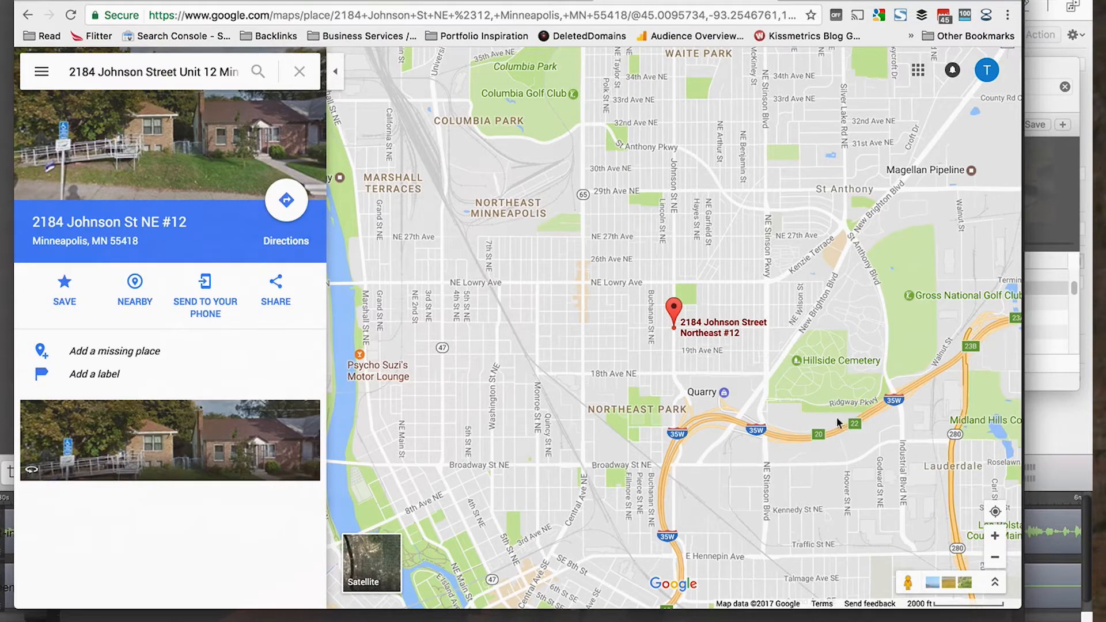
pyautogui.click(994, 558)
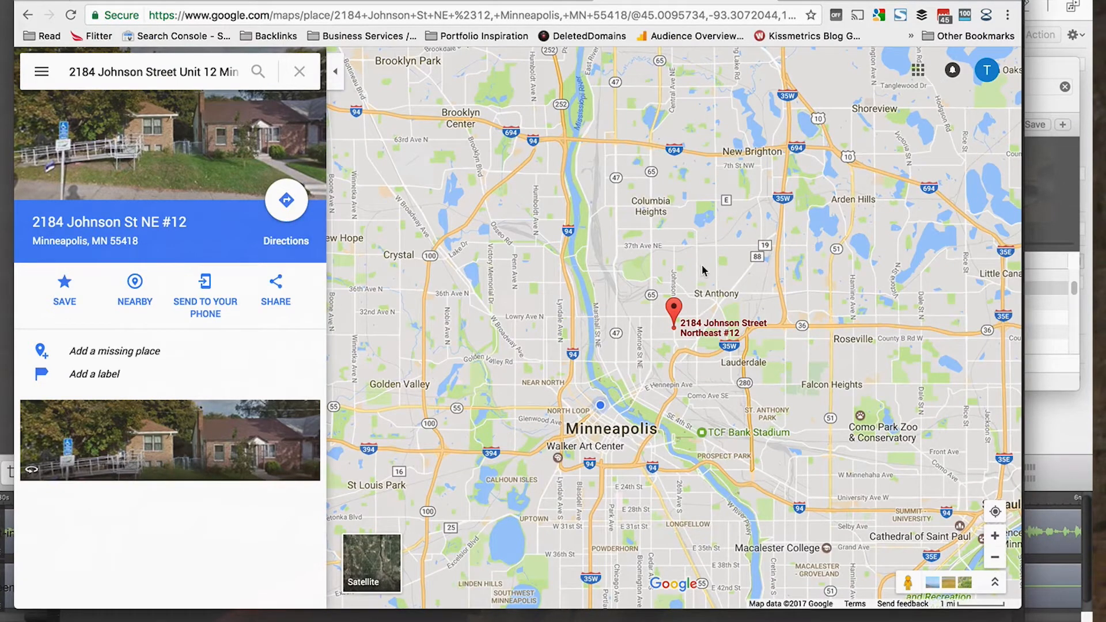
pyautogui.moveTo(709, 273); pyautogui.dragTo(706, 313)
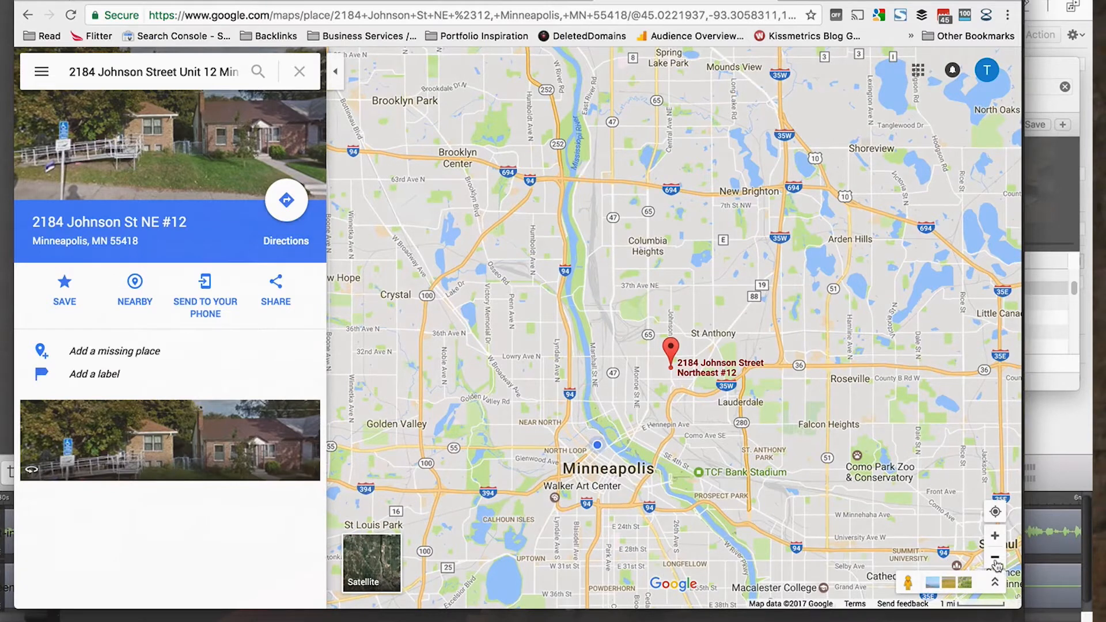
pyautogui.moveTo(820, 451); pyautogui.dragTo(818, 436)
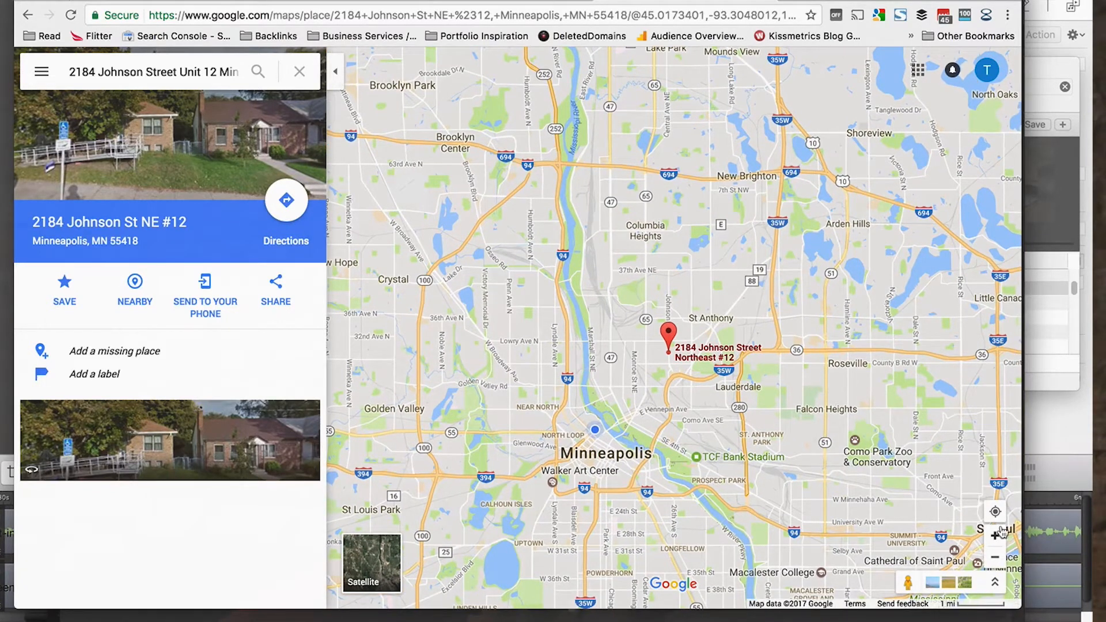
pyautogui.click(998, 539)
pyautogui.moveTo(780, 508); pyautogui.dragTo(798, 436)
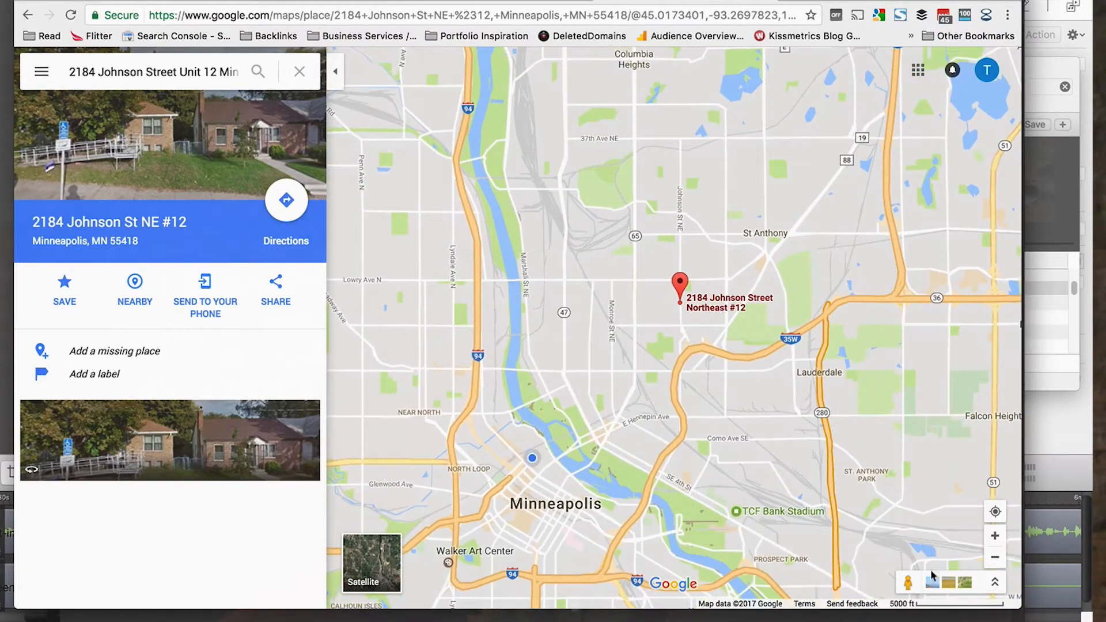
pyautogui.click(995, 557)
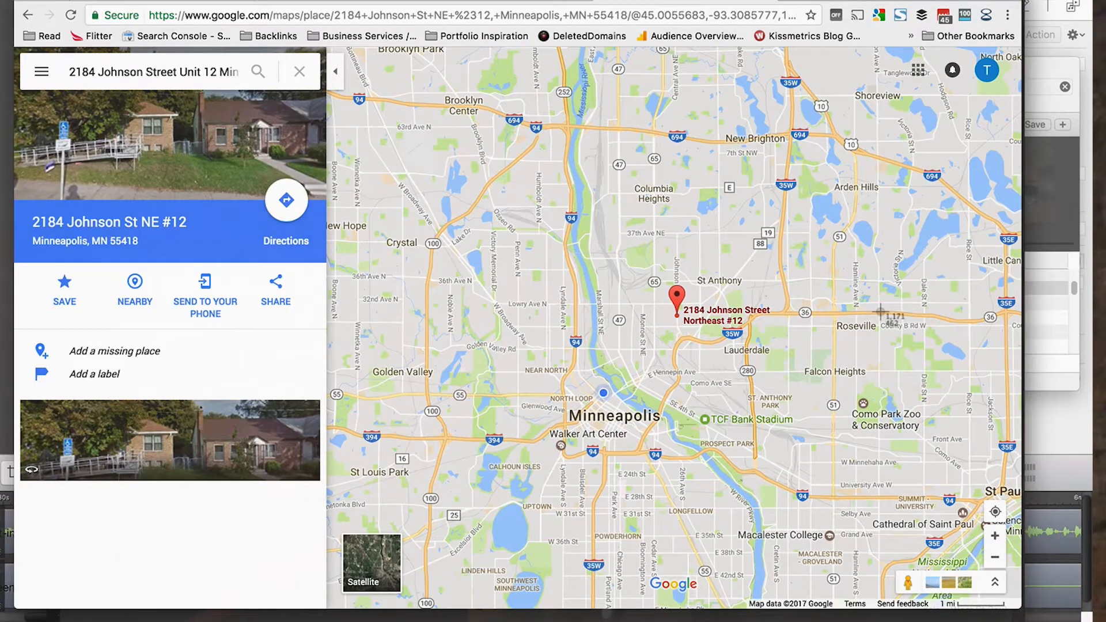
pyautogui.moveTo(424, 171); pyautogui.dragTo(811, 449)
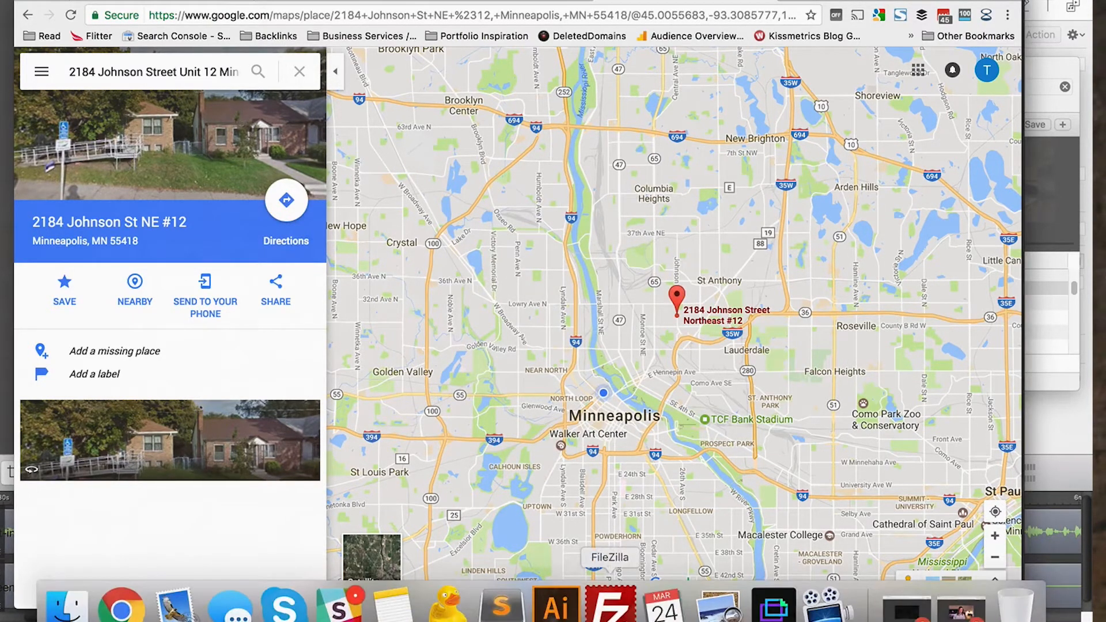
# Switch back to Illustrator, leave text editing and deselect the business details block in the footer.
pyautogui.click(556, 605)
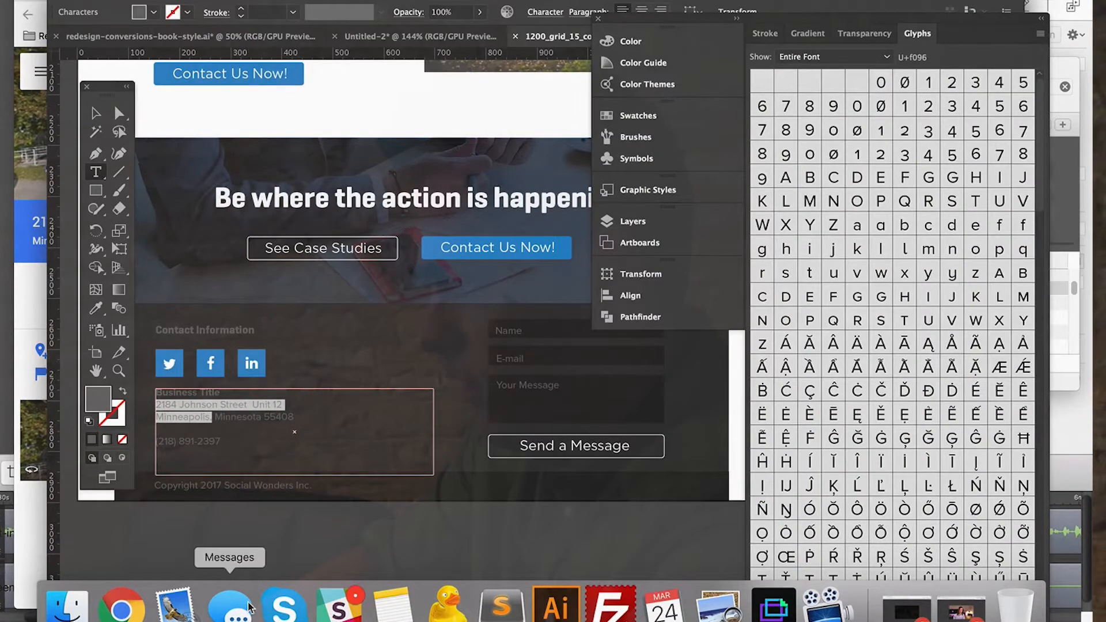
pyautogui.click(95, 115)
pyautogui.click(375, 579)
pyautogui.scroll(2, 366, 570)
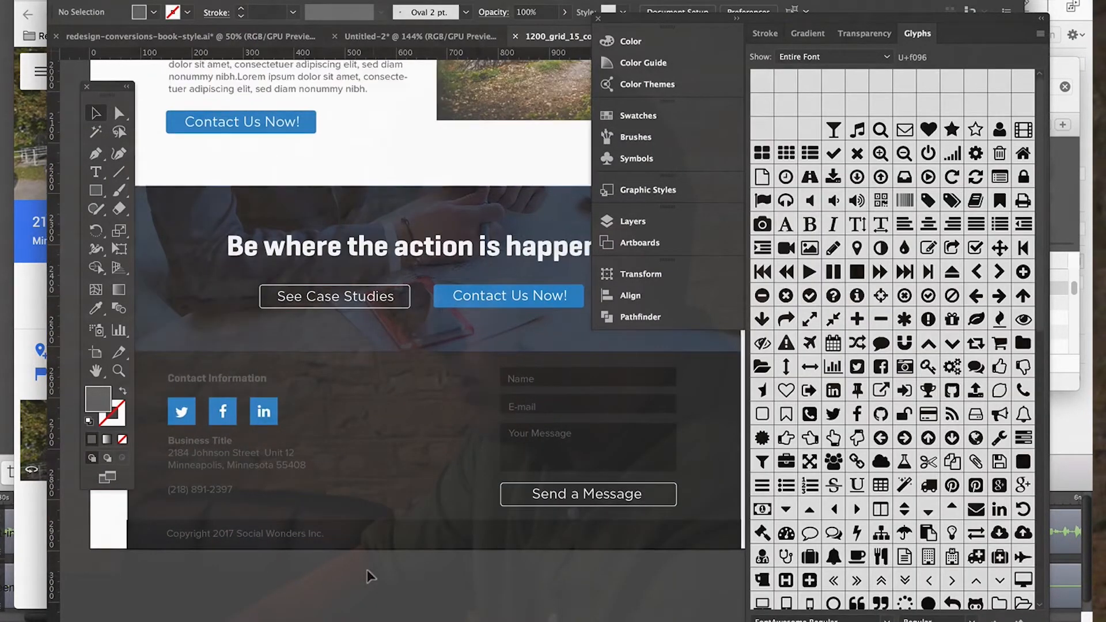
pyautogui.scroll(-3, 366, 570)
# Open the Pictures folder in Finder and place today's newest screenshot, the map capture, into the landing page document.
pyautogui.click(63, 602)
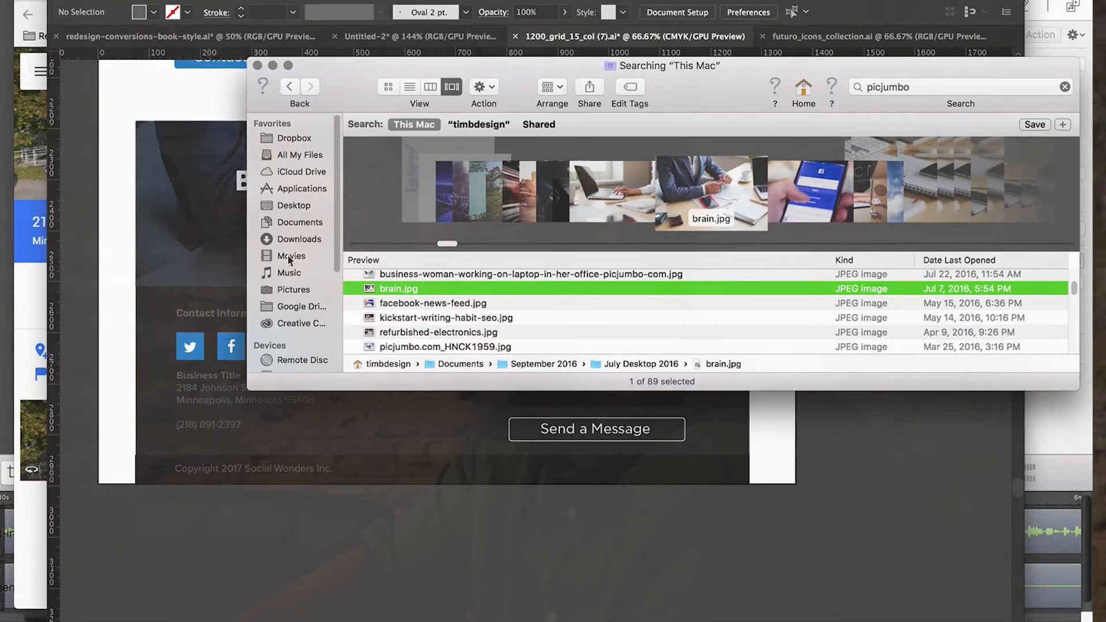
pyautogui.click(290, 290)
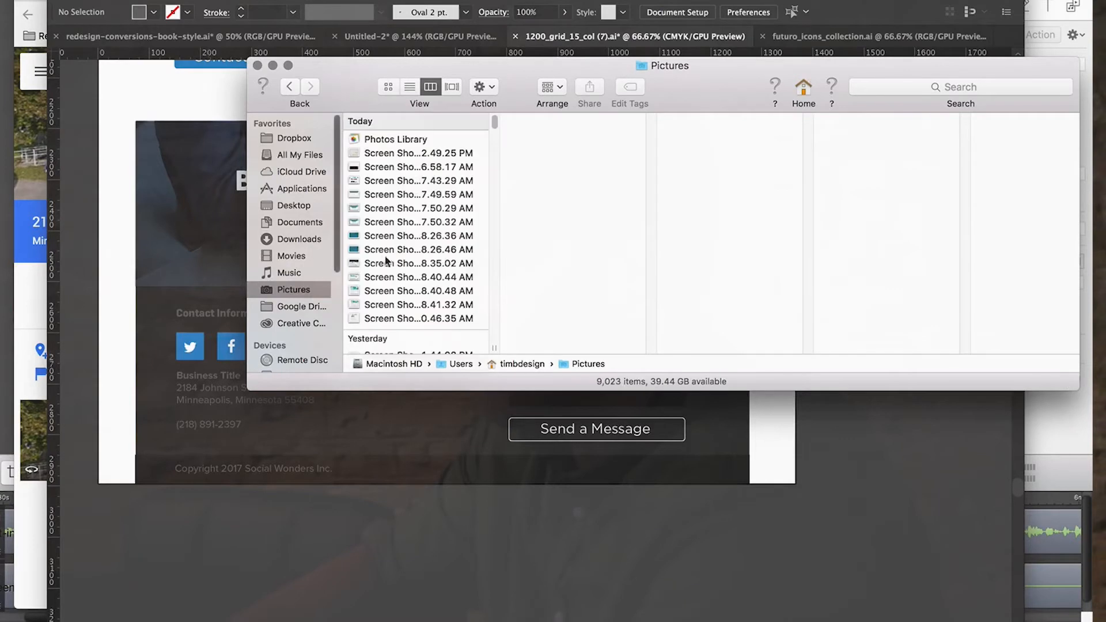
pyautogui.moveTo(362, 154); pyautogui.dragTo(331, 353)
# Scale the map image down to about the contact form's width and place it between the contact details and the form.
pyautogui.moveTo(219, 255); pyautogui.dragTo(331, 315)
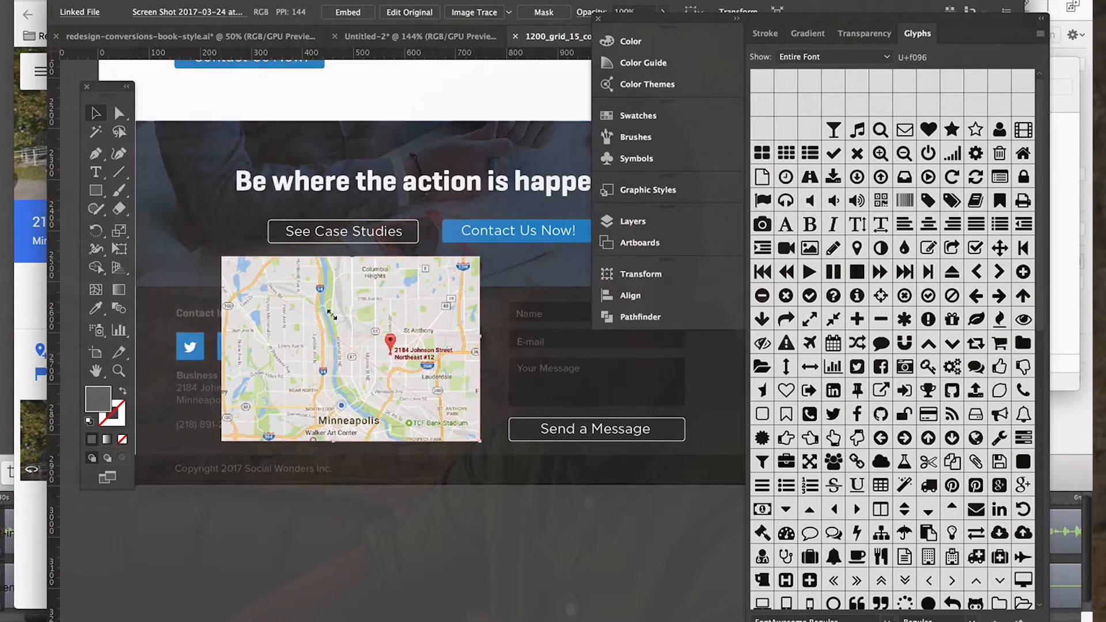
pyautogui.moveTo(281, 270); pyautogui.dragTo(282, 272)
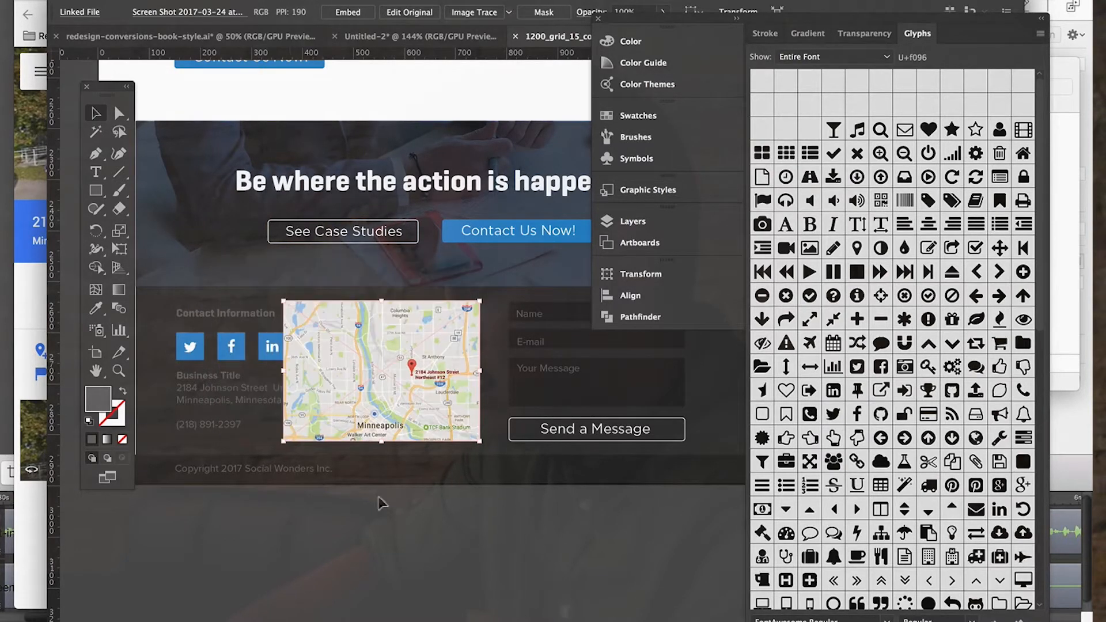
pyautogui.moveTo(343, 378); pyautogui.dragTo(557, 386)
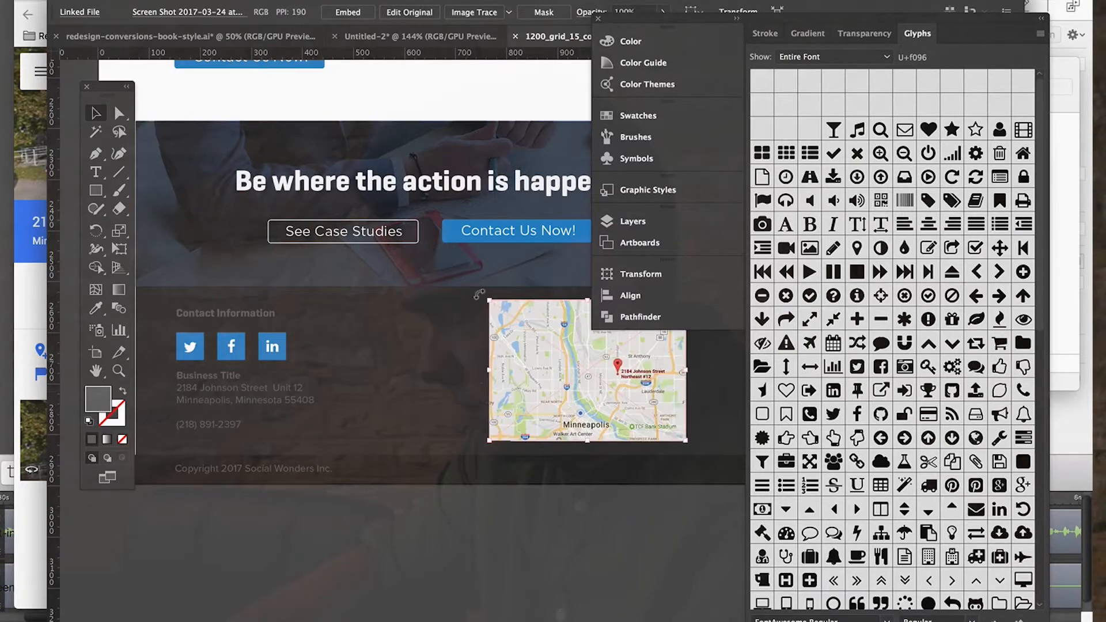
pyautogui.moveTo(485, 297); pyautogui.dragTo(512, 315)
pyautogui.moveTo(662, 355); pyautogui.dragTo(470, 358)
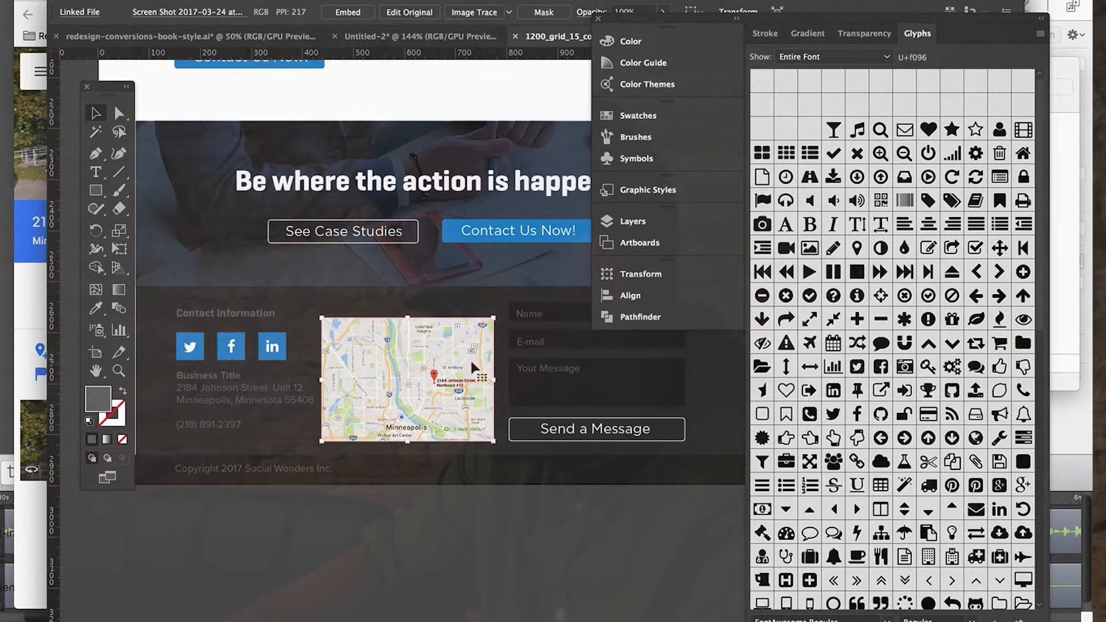
pyautogui.hscroll(3, 455, 438)
pyautogui.click(424, 570)
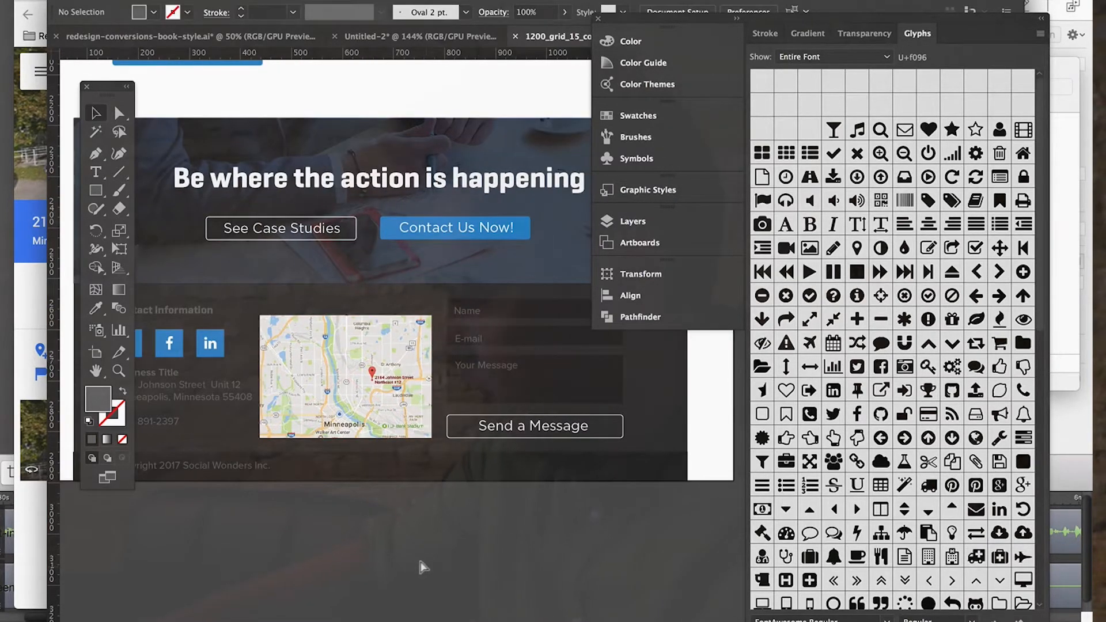
# Move the map image left over the contact details, aligned with the start of the copyright line.
pyautogui.press('super+equal')
pyautogui.press('super+minus')
pyautogui.scroll(3, 424, 568)
pyautogui.hscroll(-3, 424, 568)
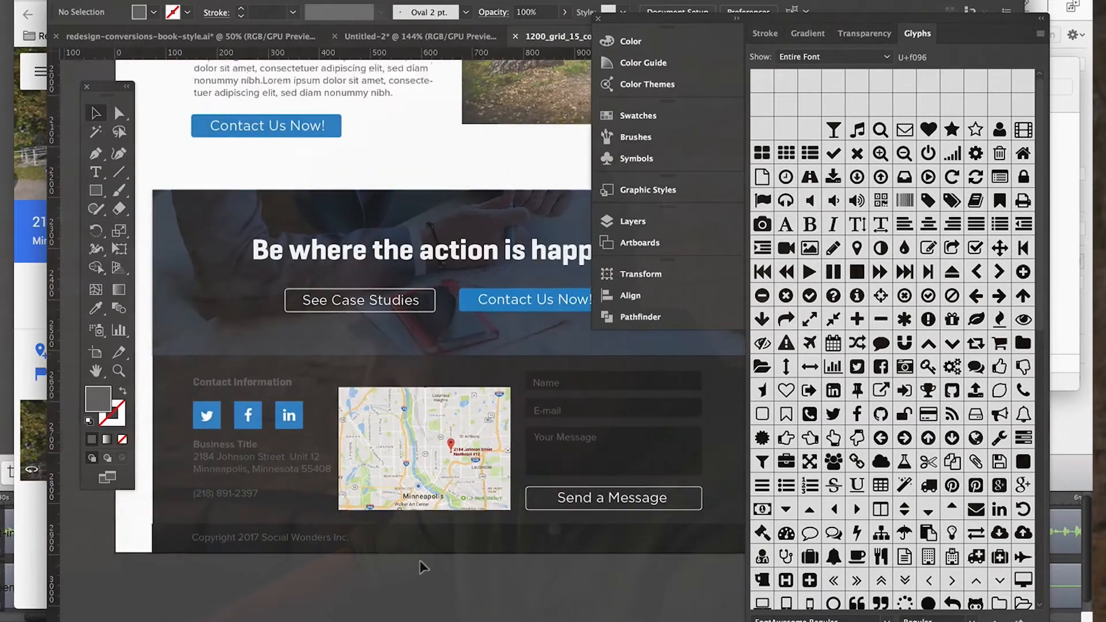
pyautogui.scroll(2, 424, 568)
pyautogui.hscroll(-2, 424, 568)
pyautogui.moveTo(441, 472); pyautogui.dragTo(300, 467)
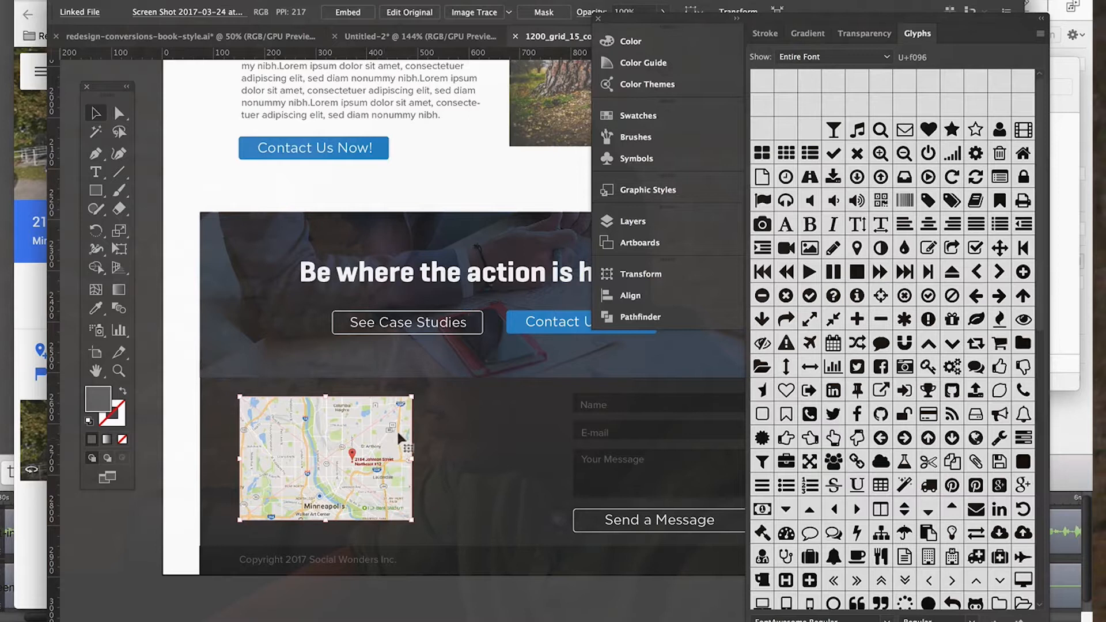
# Narrow the three contact form field boxes and the Send a Message button outline by moving their shared left edge slightly inward.
pyautogui.hscroll(5, 396, 430)
pyautogui.scroll(-2, 396, 429)
pyautogui.hscroll(-3, 397, 441)
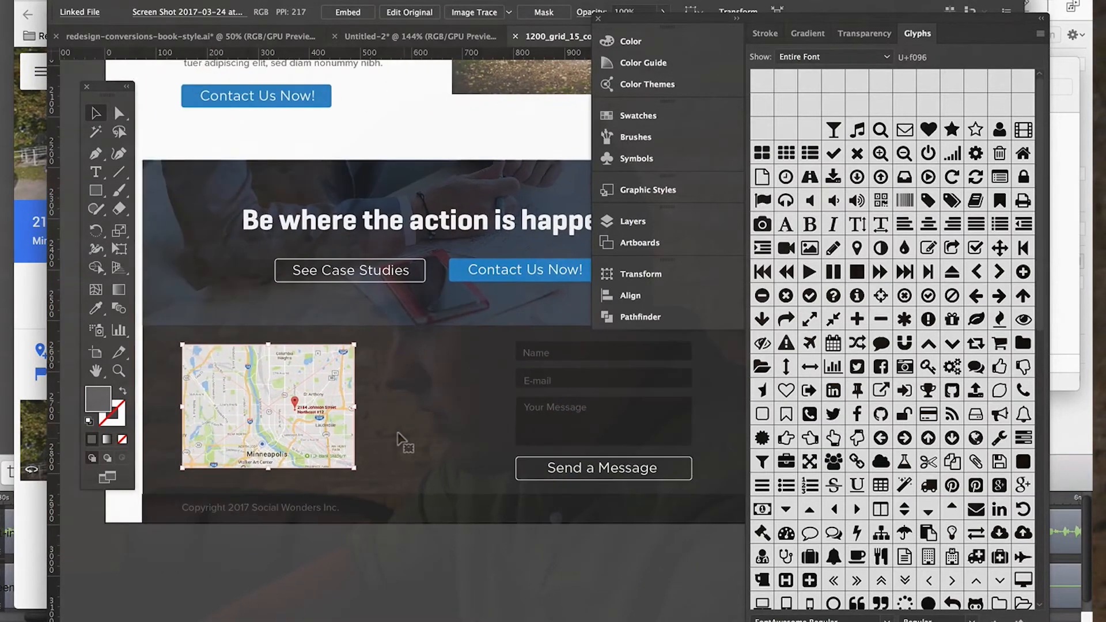
pyautogui.scroll(2, 397, 441)
pyautogui.hscroll(2, 478, 468)
pyautogui.scroll(-2, 478, 468)
pyautogui.click(563, 445)
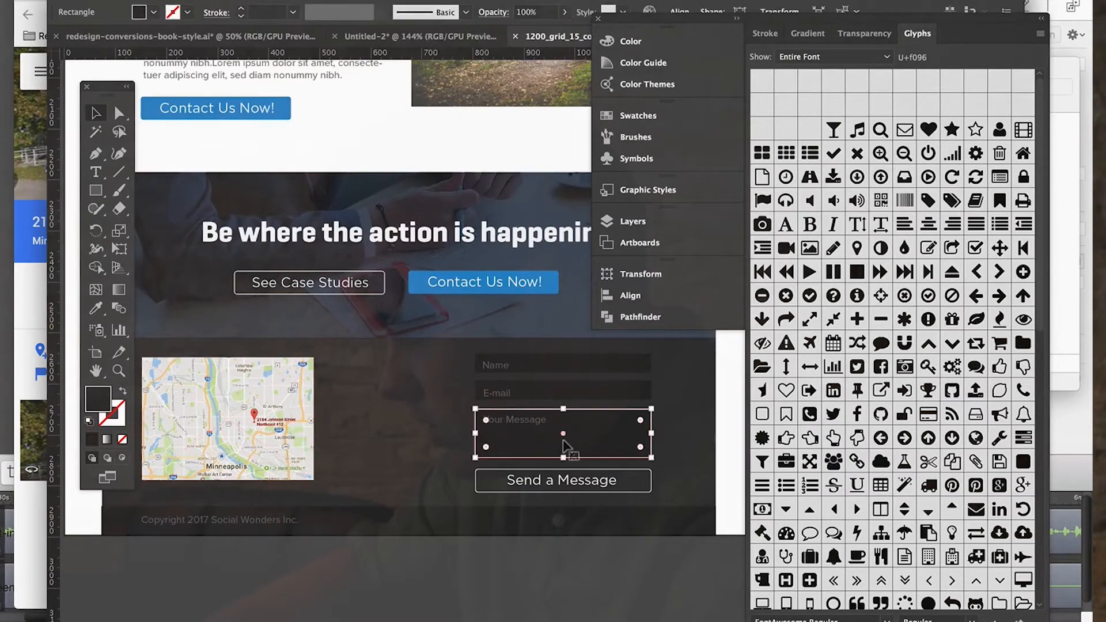
pyautogui.keyDown('shift'); pyautogui.click(471, 477); pyautogui.keyUp('shift')
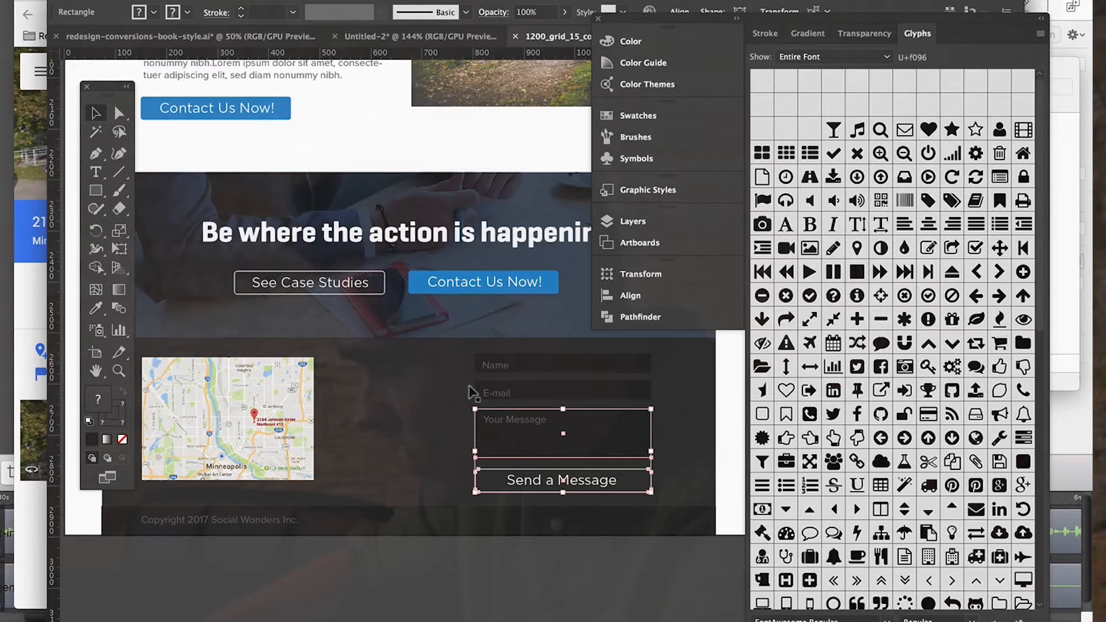
pyautogui.keyDown('shift'); pyautogui.click(572, 388); pyautogui.keyUp('shift')
pyautogui.keyDown('shift'); pyautogui.click(549, 365); pyautogui.keyUp('shift')
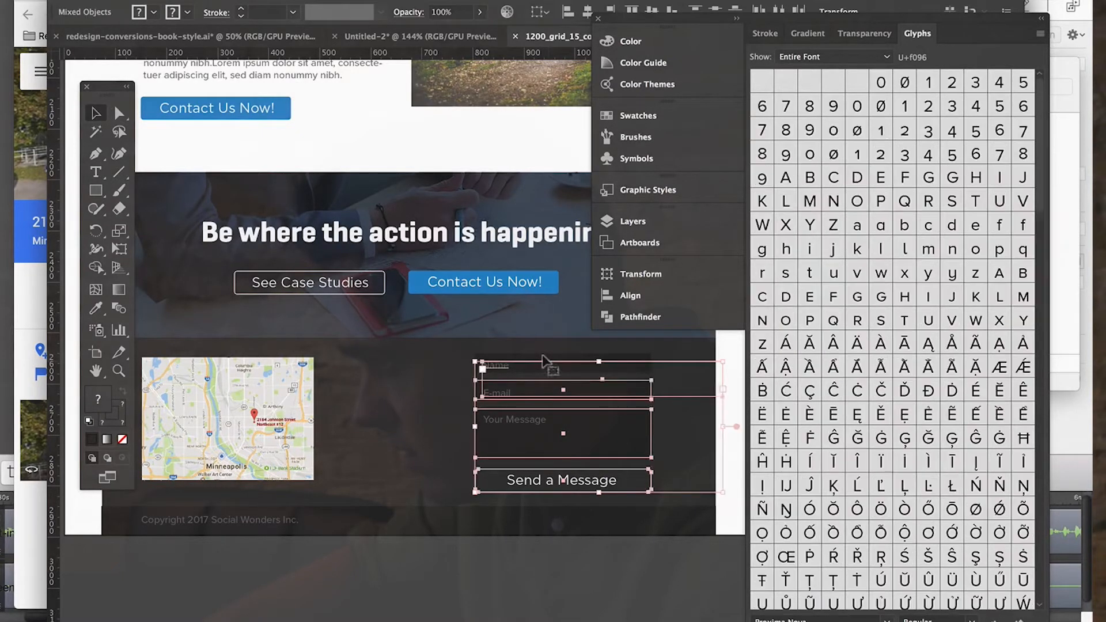
pyautogui.keyDown('shift'); pyautogui.click(498, 365); pyautogui.keyUp('shift')
pyautogui.keyDown('shift'); pyautogui.click(509, 356); pyautogui.keyUp('shift')
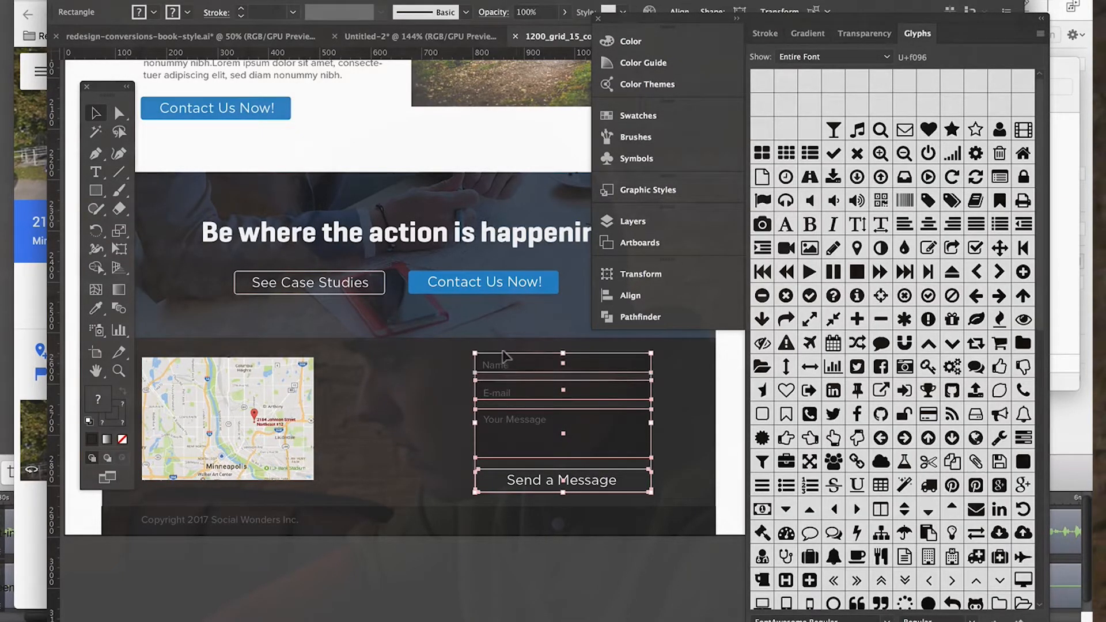
pyautogui.moveTo(474, 422); pyautogui.dragTo(484, 422)
pyautogui.click(482, 595)
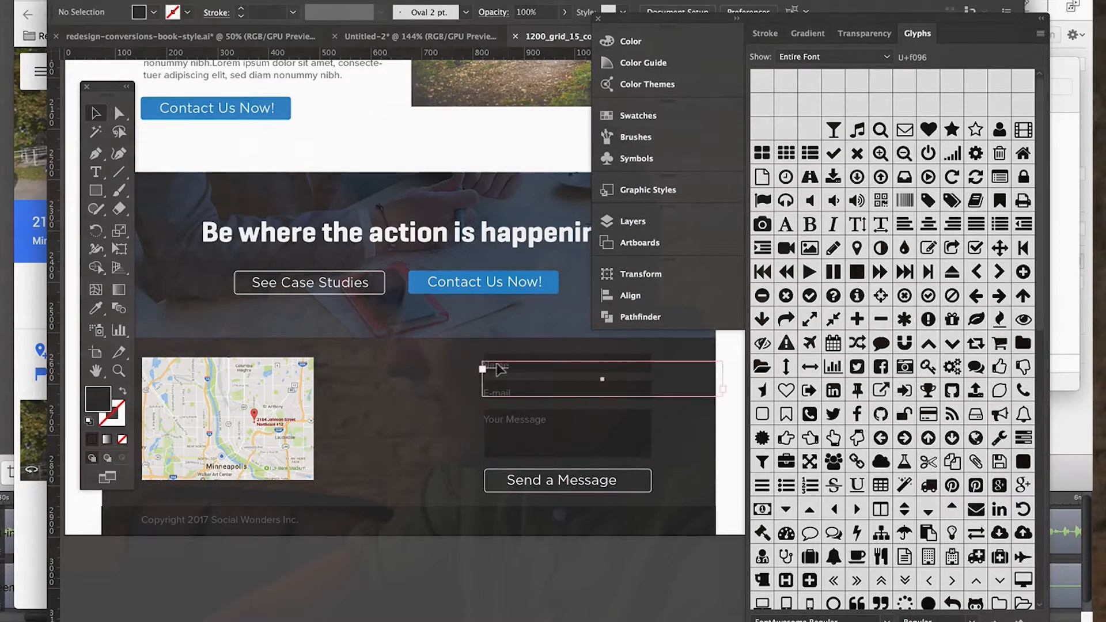
# Shift the Name, E-mail and Your Message placeholder texts slightly right to restore their inset within the field boxes.
pyautogui.click(496, 396)
pyautogui.keyDown('shift'); pyautogui.click(495, 391); pyautogui.keyUp('shift')
pyautogui.keyDown('shift'); pyautogui.click(499, 418); pyautogui.keyUp('shift')
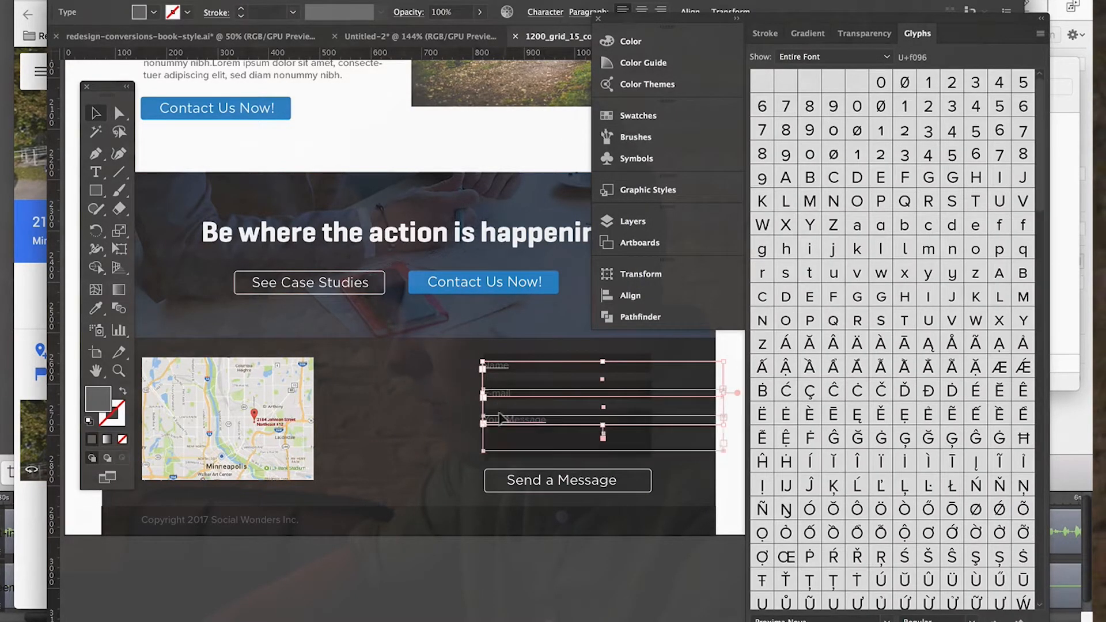
pyautogui.moveTo(494, 415); pyautogui.dragTo(502, 415)
pyautogui.click(488, 542)
# Move the map image back between the contact details and the form and scale it down slightly.
pyautogui.hotkey('ctrl', '-')
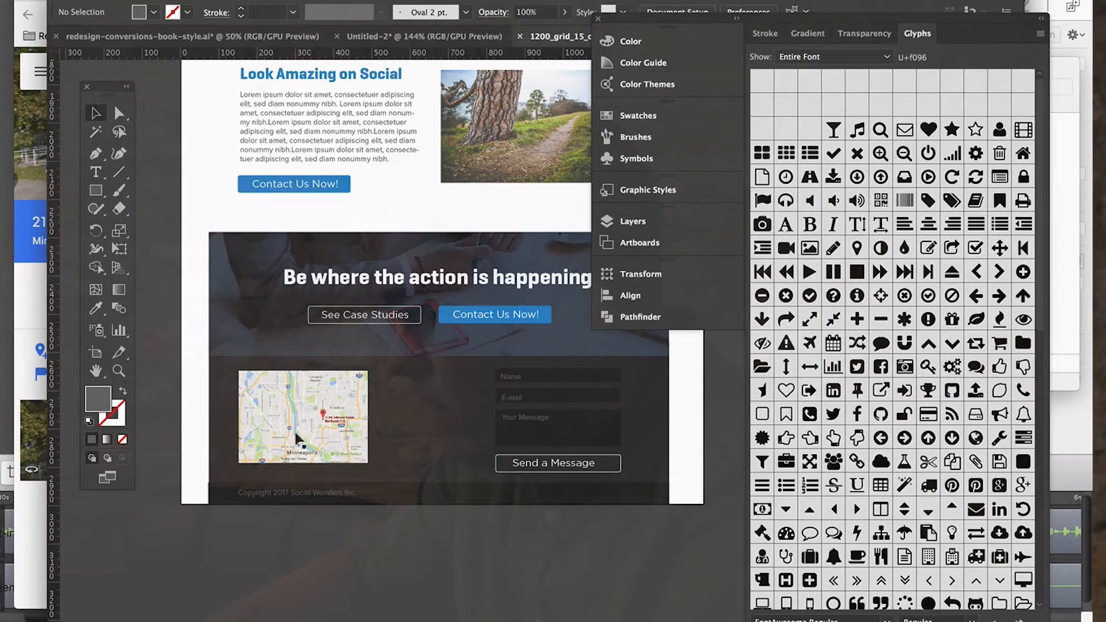
pyautogui.moveTo(356, 395); pyautogui.dragTo(464, 402)
pyautogui.moveTo(356, 381); pyautogui.dragTo(382, 413)
pyautogui.click(410, 545)
# Duplicate the Contact Information heading, place the copy above the map image and change its text to "Map".
pyautogui.press('super+plus')
pyautogui.press('super+plus')
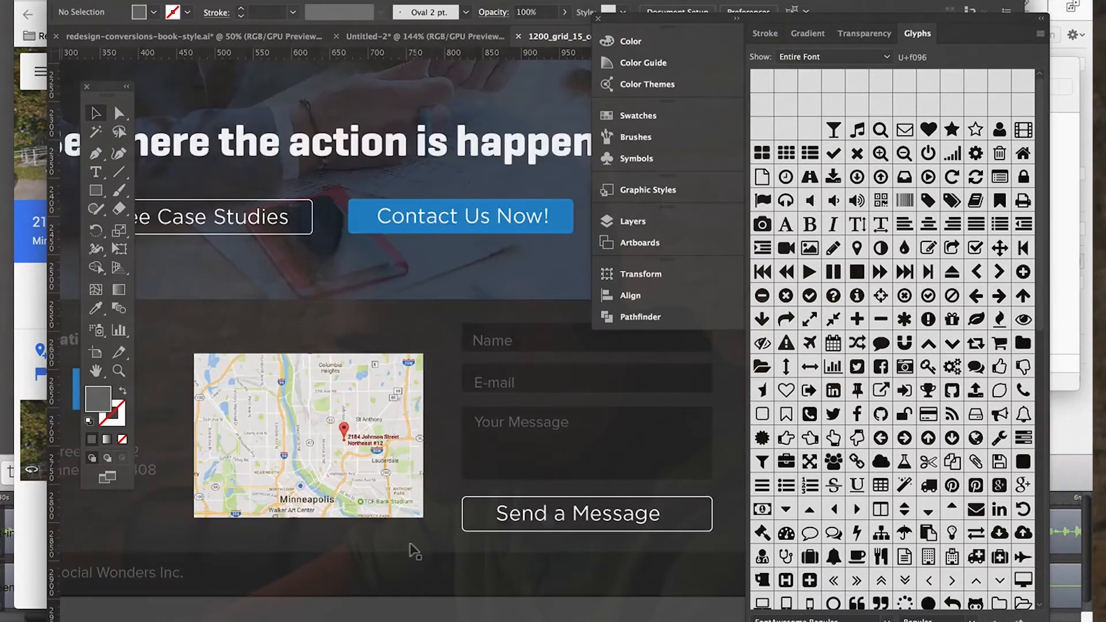
pyautogui.scroll(-2, 410, 545)
pyautogui.hscroll(-6, 410, 545)
pyautogui.hscroll(5, 410, 544)
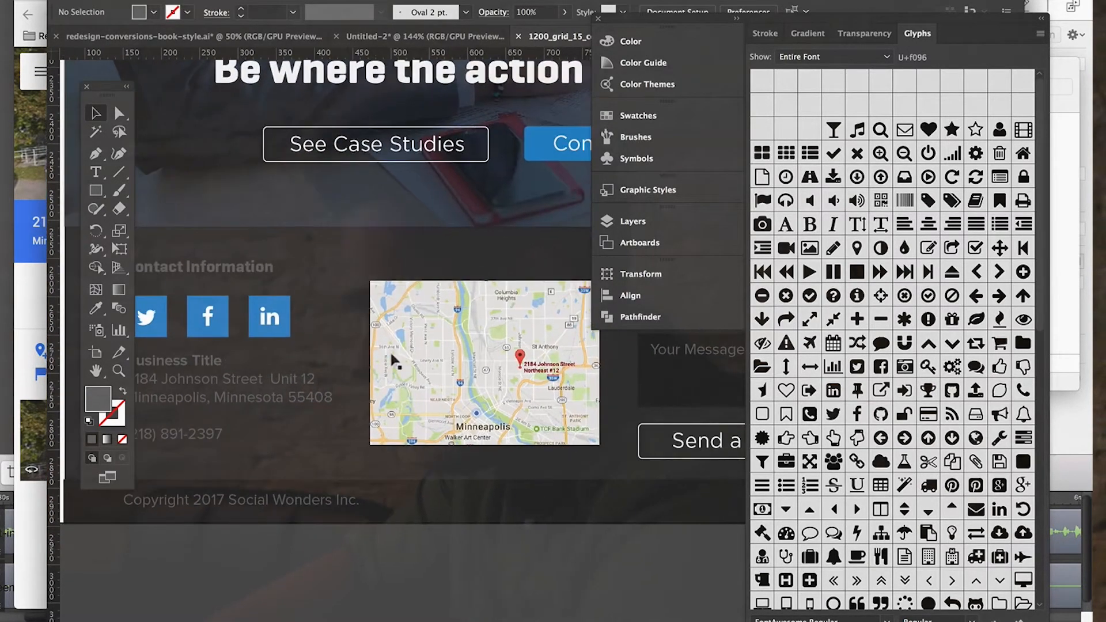
pyautogui.hscroll(2, 303, 378)
pyautogui.click(193, 259)
pyautogui.press('super+c')
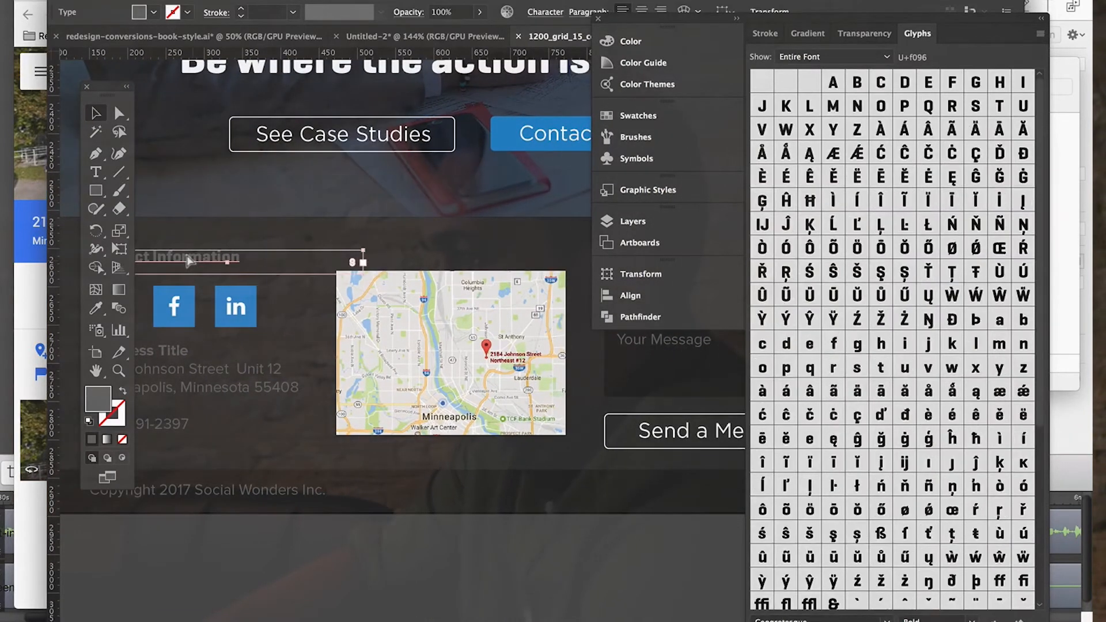
pyautogui.press('super+v')
pyautogui.moveTo(453, 405); pyautogui.dragTo(395, 253)
pyautogui.doubleClick(395, 259)
pyautogui.press('super+a')
pyautogui.write('Map')
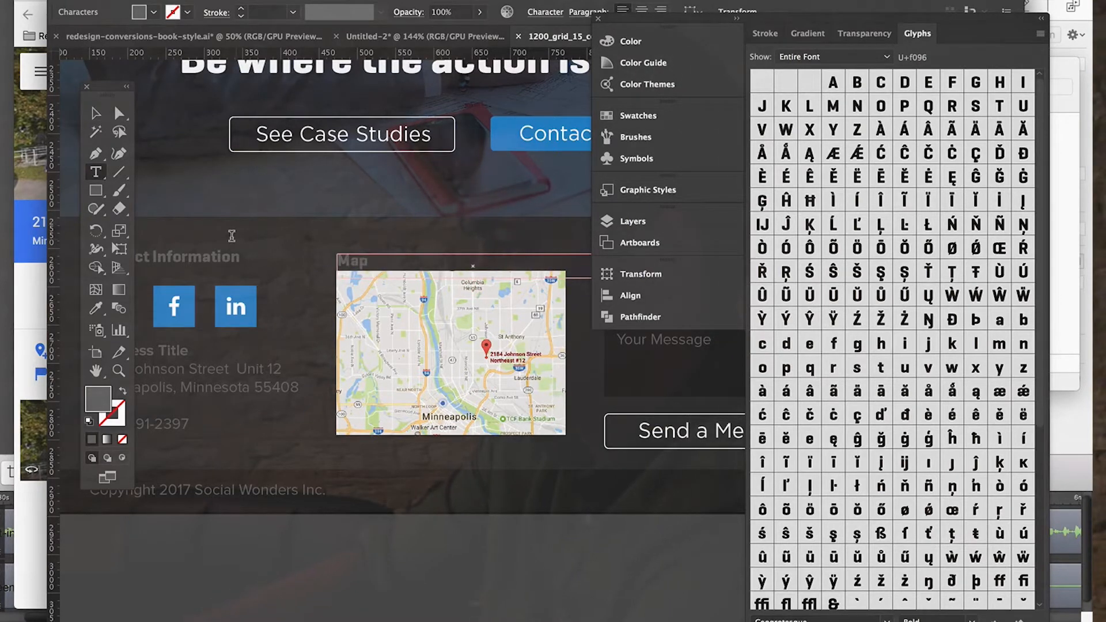
pyautogui.click(93, 113)
pyautogui.click(415, 614)
# Move the map image down slightly to leave more space beneath the Map heading.
pyautogui.hscroll(-5, 432, 467)
pyautogui.scroll(-2, 432, 466)
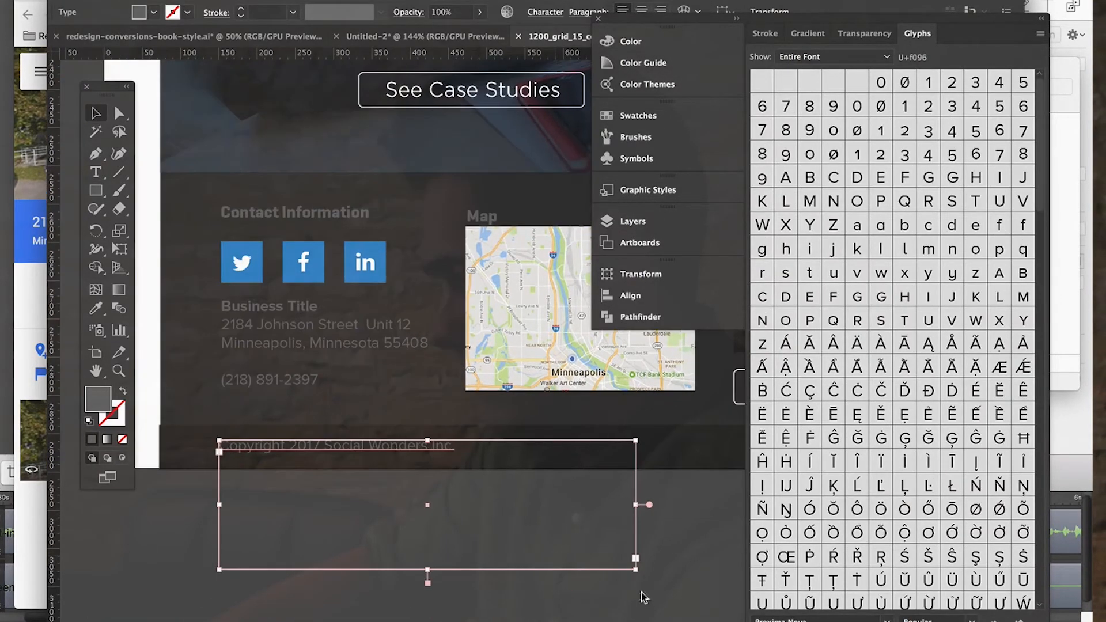
pyautogui.click(628, 585)
pyautogui.press('super+minus')
pyautogui.hscroll(3, 632, 336)
pyautogui.scroll(-1, 632, 337)
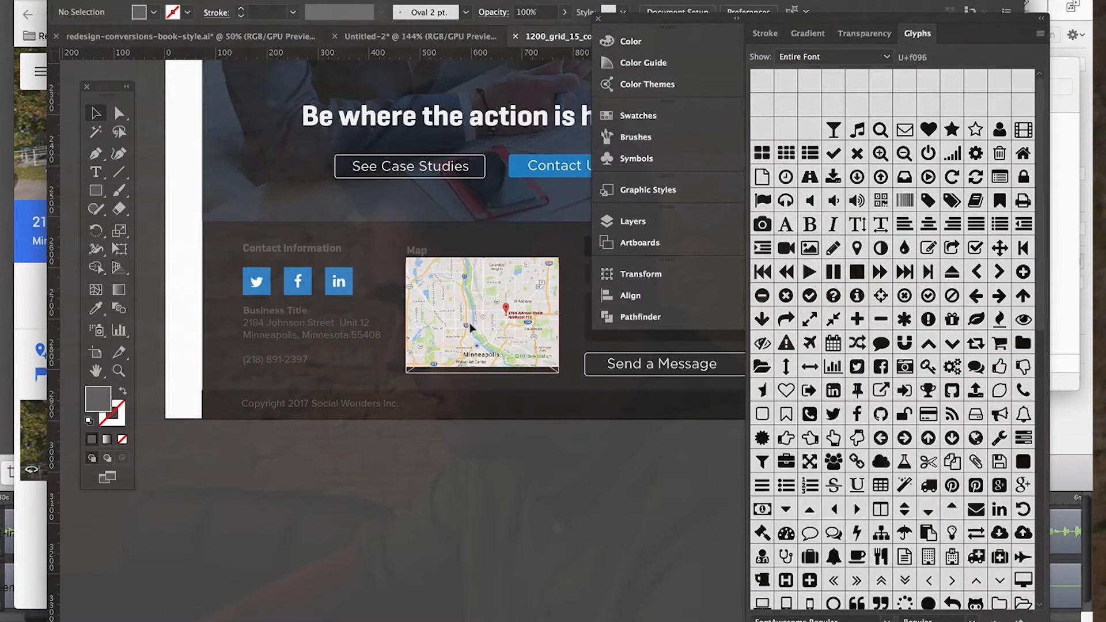
pyautogui.click(470, 325)
pyautogui.click(481, 513)
pyautogui.hscroll(3, 482, 513)
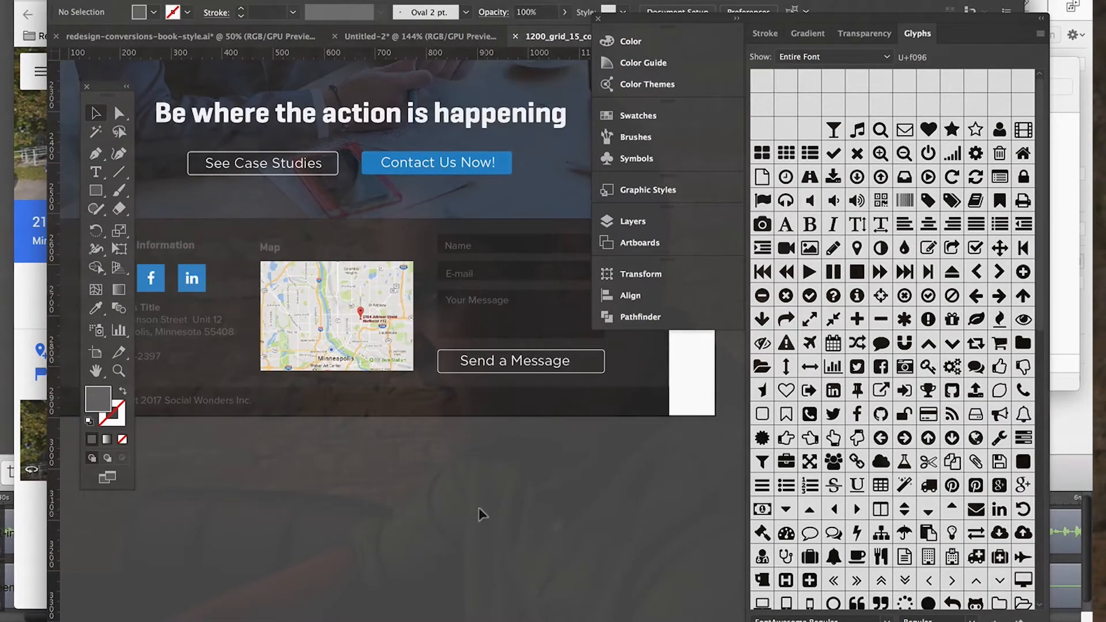
# Align the Map heading with the Contact Information heading's height and the map image's left edge.
pyautogui.press('super+plus')
pyautogui.hscroll(-6, 481, 513)
pyautogui.scroll(2, 482, 513)
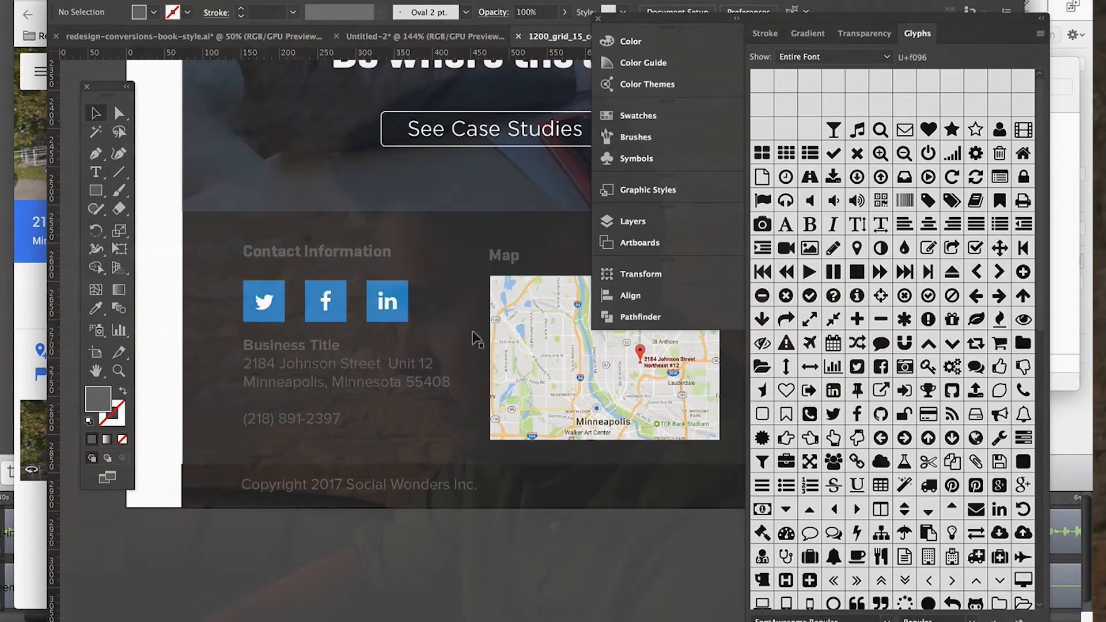
pyautogui.hscroll(5, 517, 328)
pyautogui.scroll(-1, 517, 328)
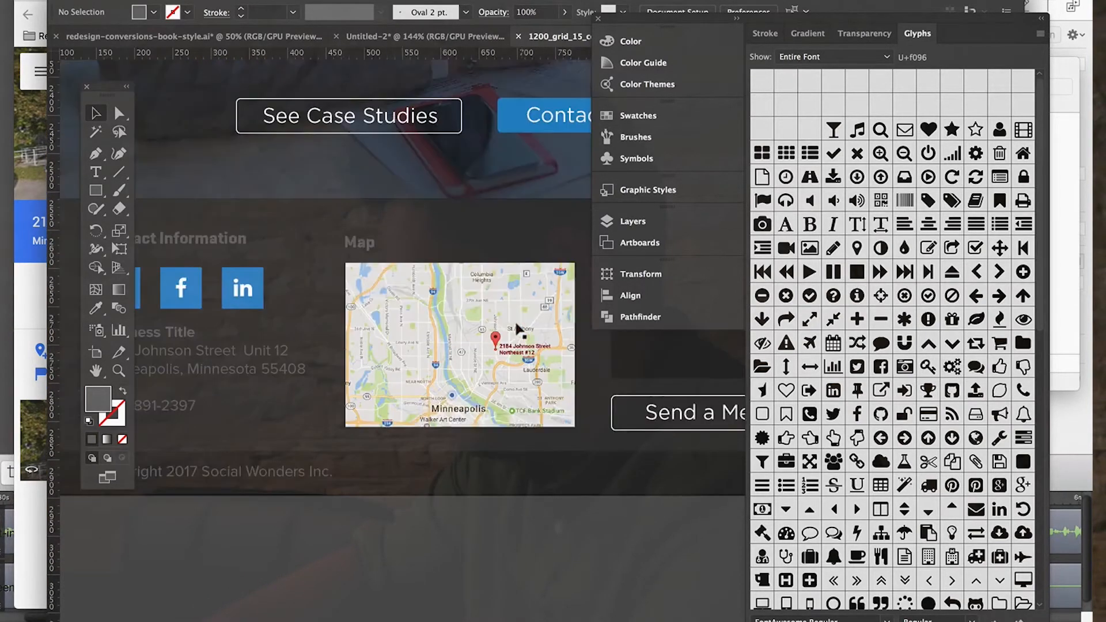
pyautogui.click(348, 292)
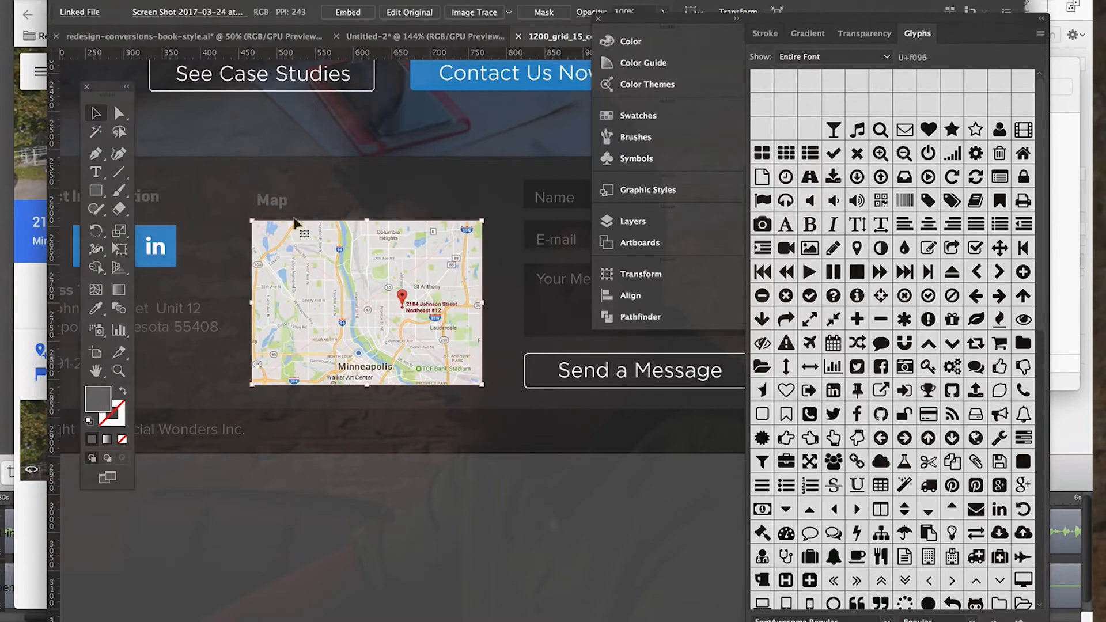
pyautogui.click(275, 204)
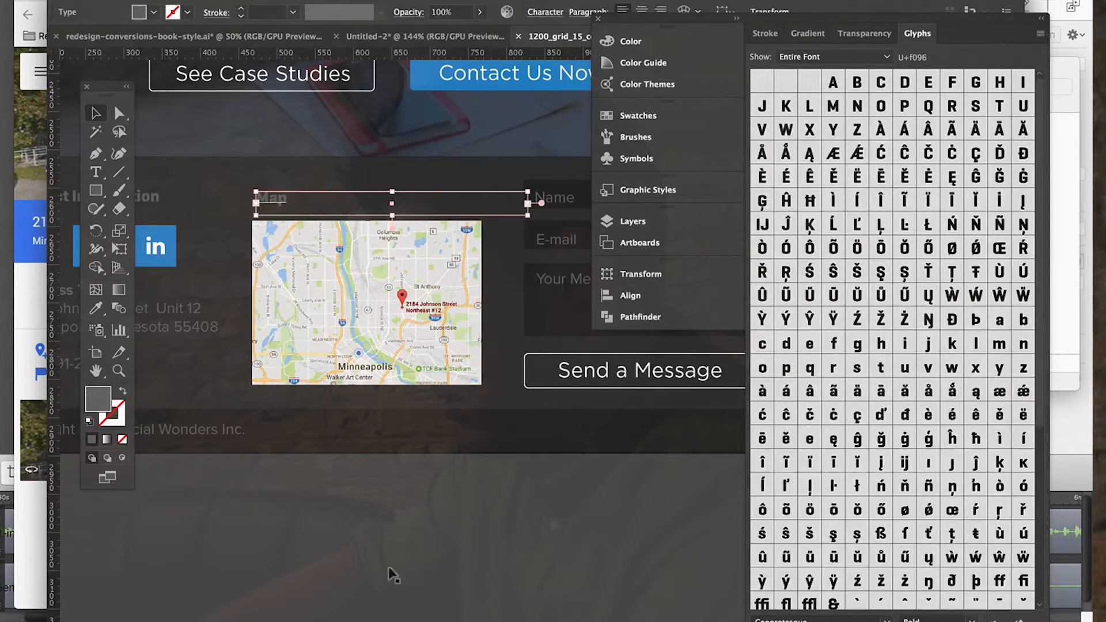
pyautogui.click(395, 599)
pyautogui.hscroll(-4, 395, 600)
pyautogui.hscroll(4, 395, 599)
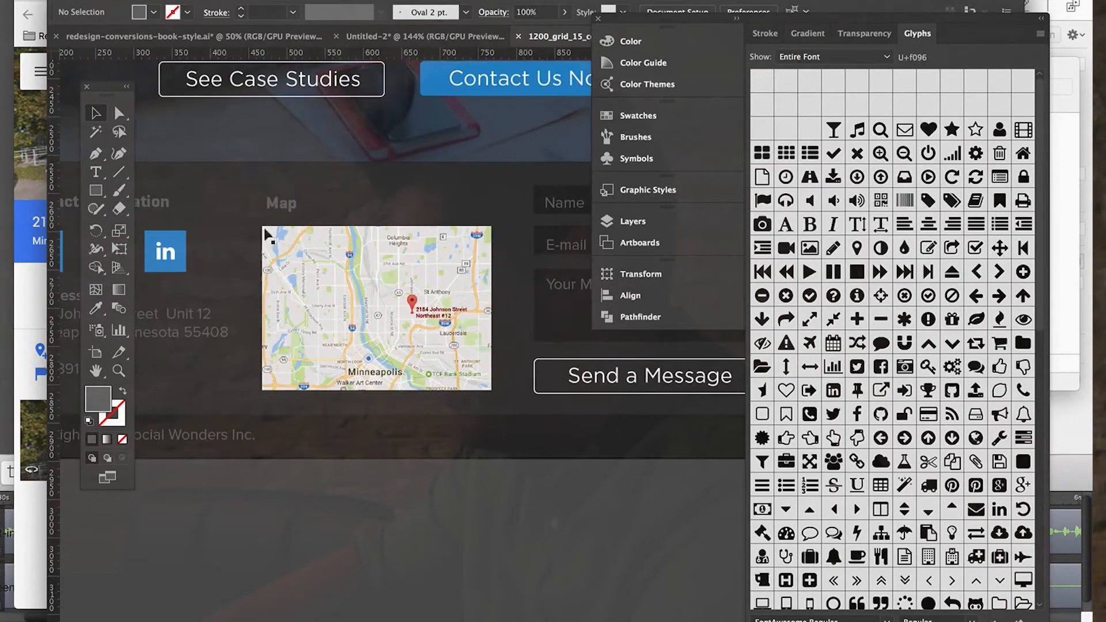
pyautogui.click(274, 209)
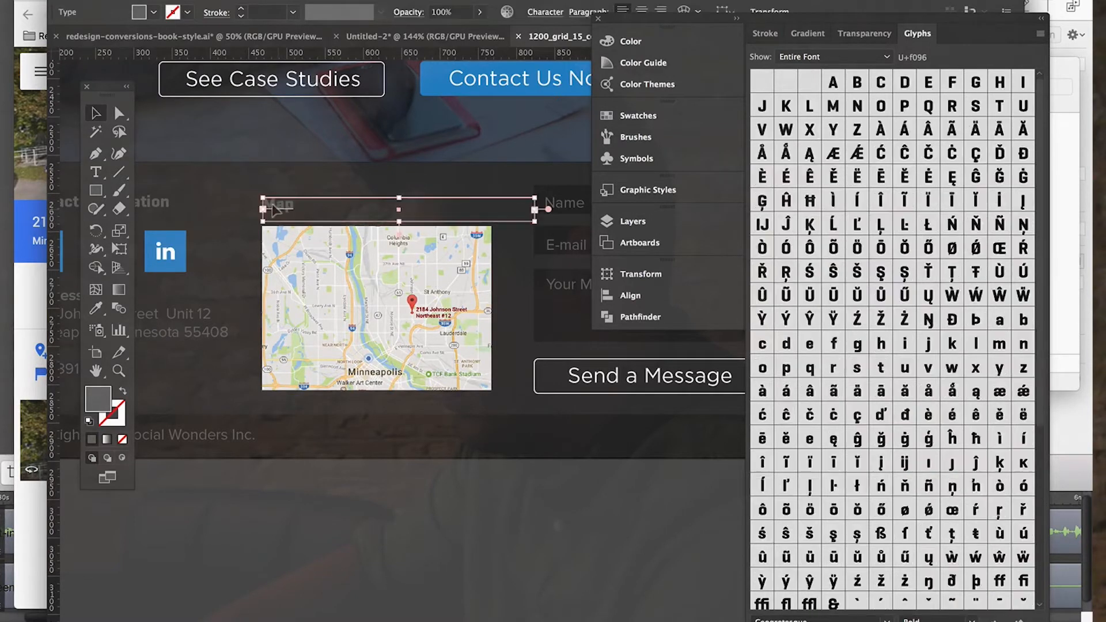
pyautogui.click(374, 539)
# Examine the spacing between the contact details, the map and the contact form across the footer.
pyautogui.press('super+minus')
pyautogui.press('super+minus')
pyautogui.hscroll(4, 373, 538)
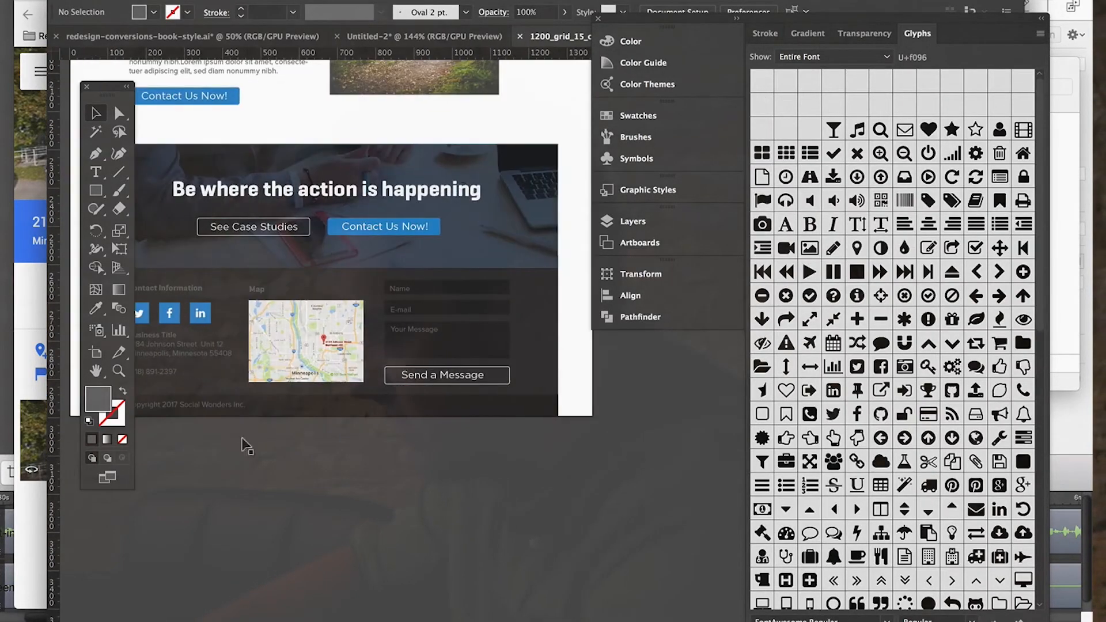
pyautogui.hscroll(-4, 369, 400)
pyautogui.press('super+plus')
pyautogui.press('super+plus')
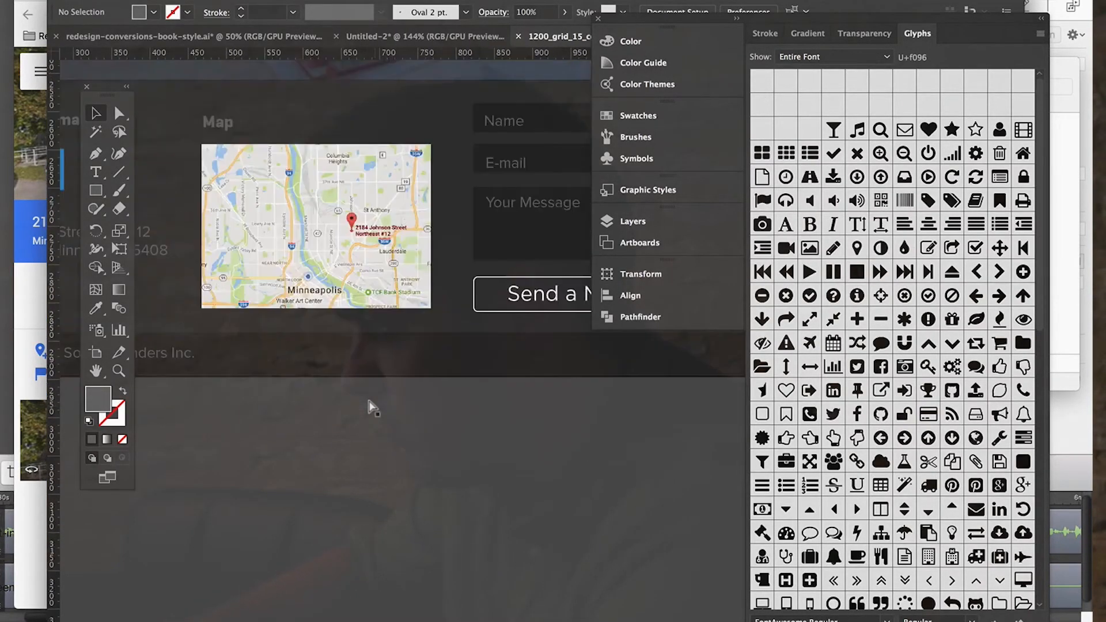
pyautogui.scroll(6, 369, 400)
pyautogui.hscroll(4, 374, 397)
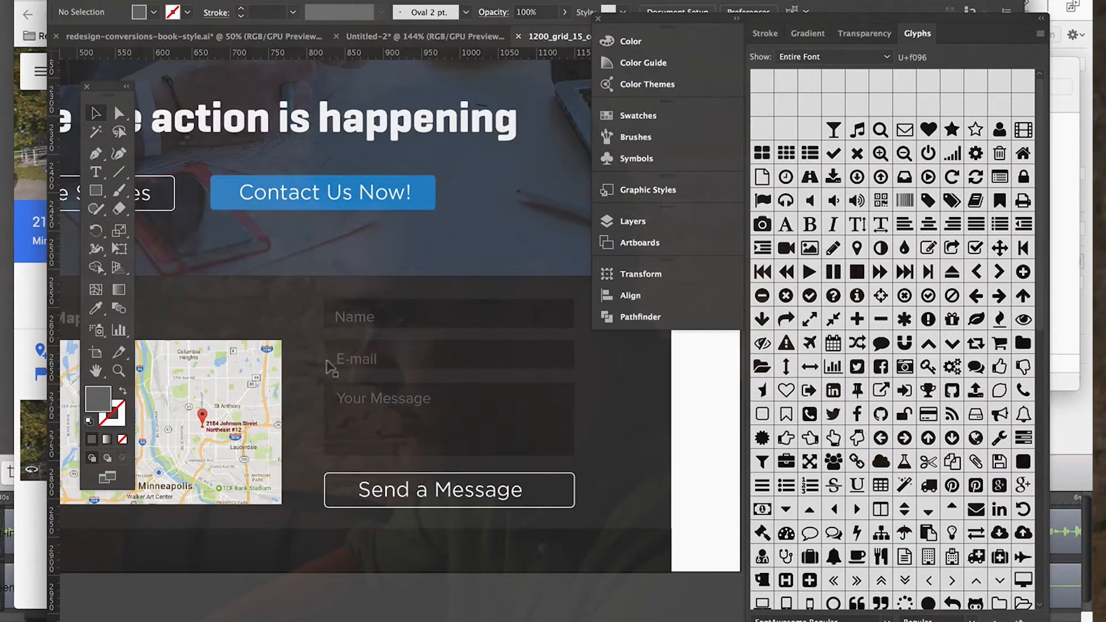
# Try to add a heading above the contact form using a copy of the Map heading.
pyautogui.hscroll(-6, 397, 363)
pyautogui.click(248, 316)
pyautogui.press('super+c')
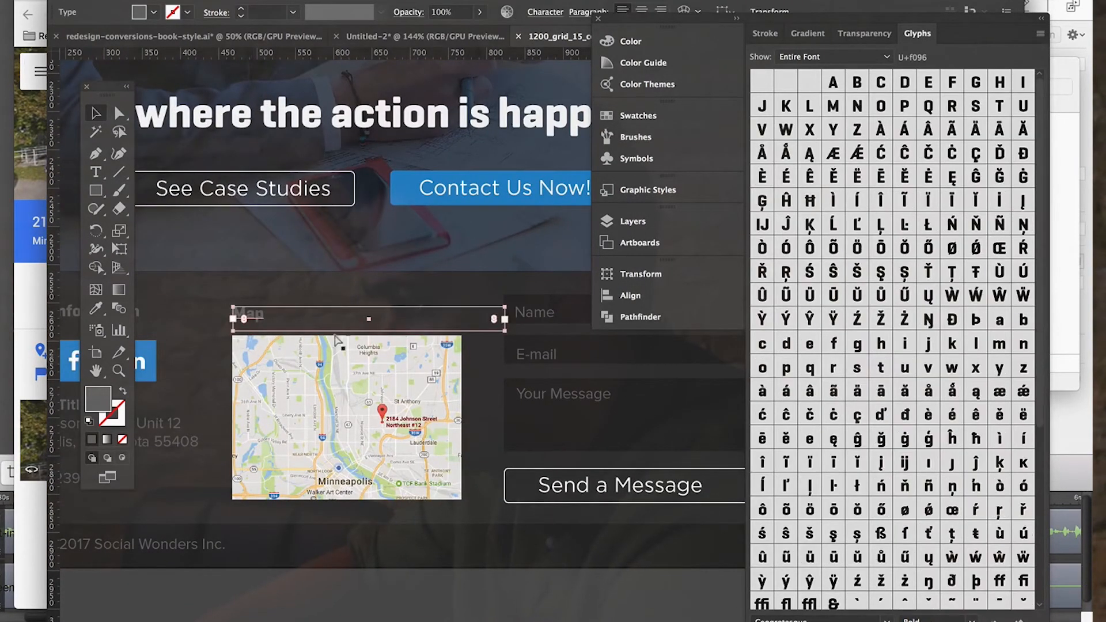
pyautogui.press('super+v')
pyautogui.hscroll(7, 339, 343)
pyautogui.moveTo(168, 409); pyautogui.dragTo(242, 257)
pyautogui.doubleClick(283, 274)
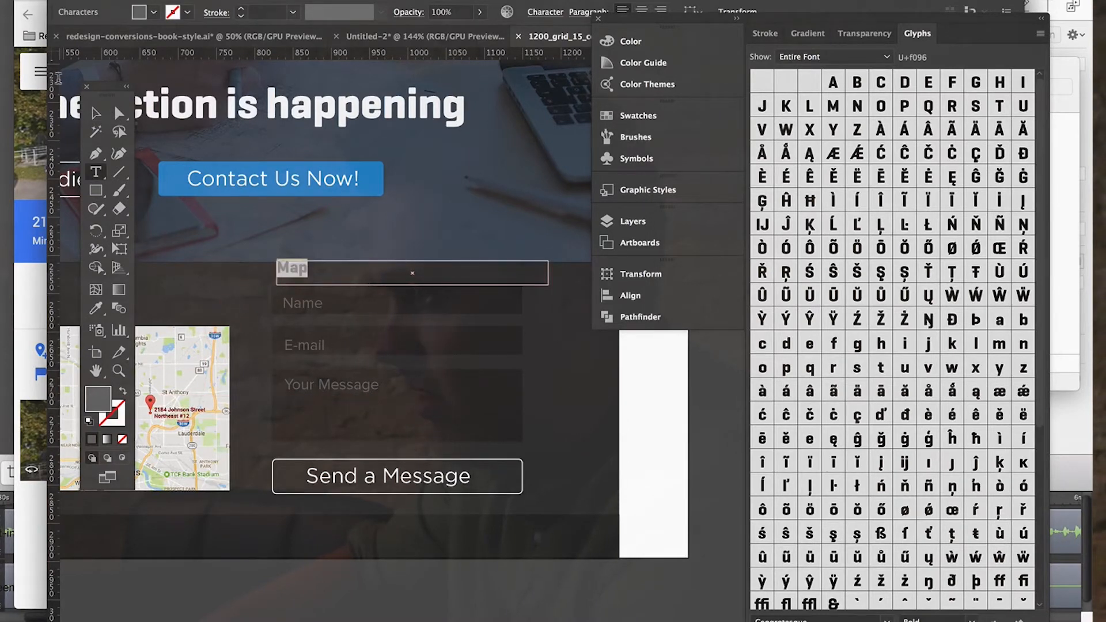
pyautogui.click(92, 114)
pyautogui.press('BackSpace')
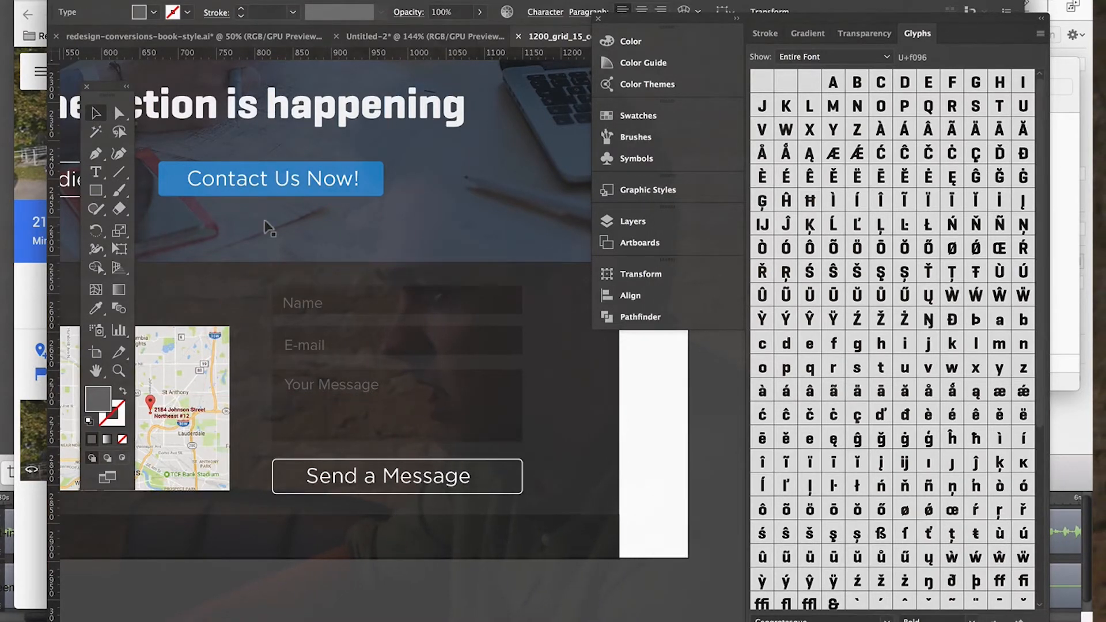
# Draw a rectangle over the map image in the footer, extending slightly past its edges on all sides.
pyautogui.hscroll(-5, 266, 227)
pyautogui.scroll(-2, 266, 227)
pyautogui.hotkey('ctrl', '-')
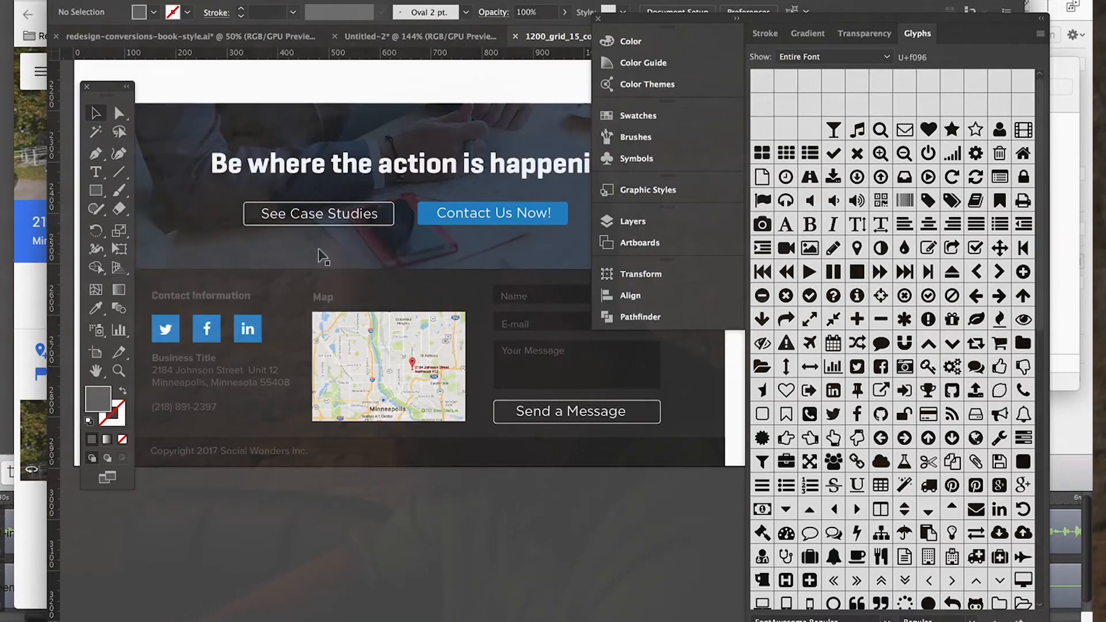
pyautogui.scroll(-3, 531, 435)
pyautogui.hscroll(1, 531, 435)
pyautogui.scroll(3, 531, 435)
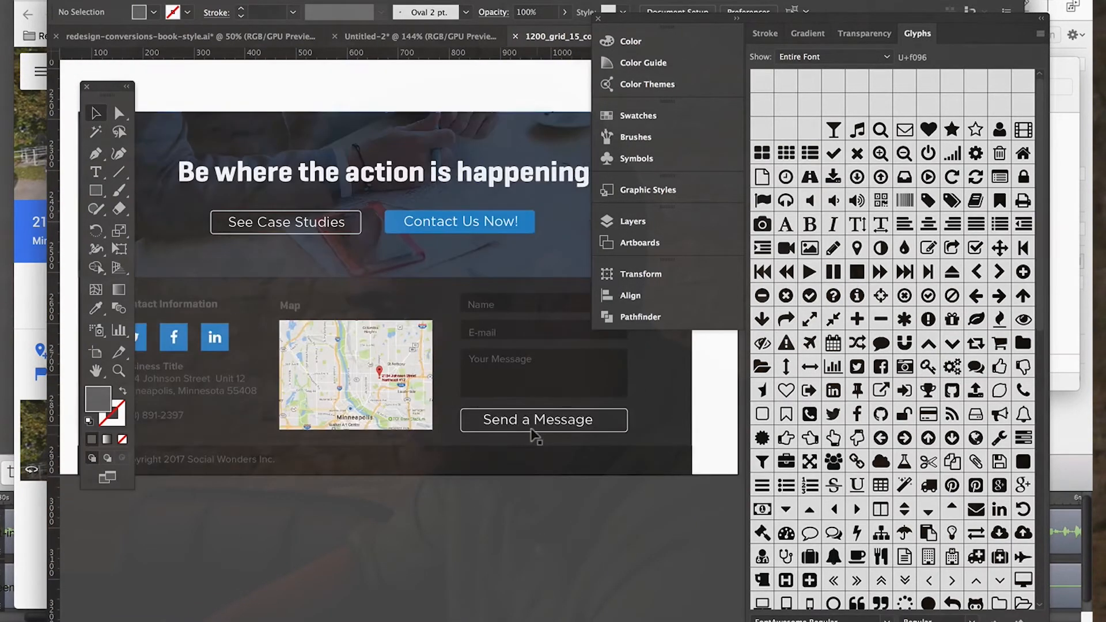
pyautogui.press('m')
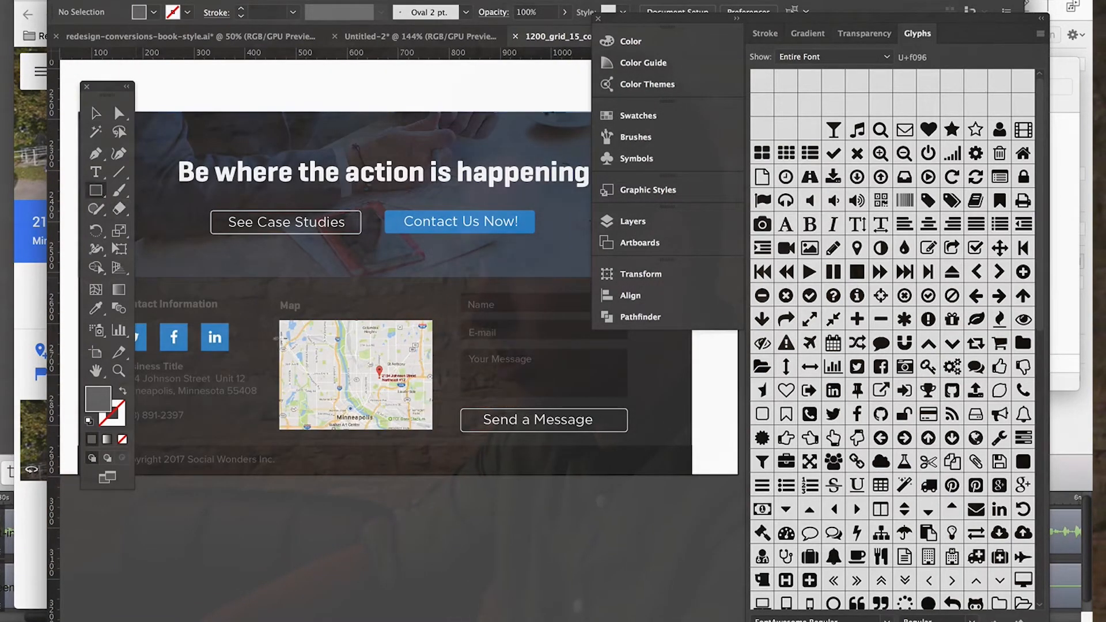
pyautogui.moveTo(274, 315); pyautogui.dragTo(380, 381)
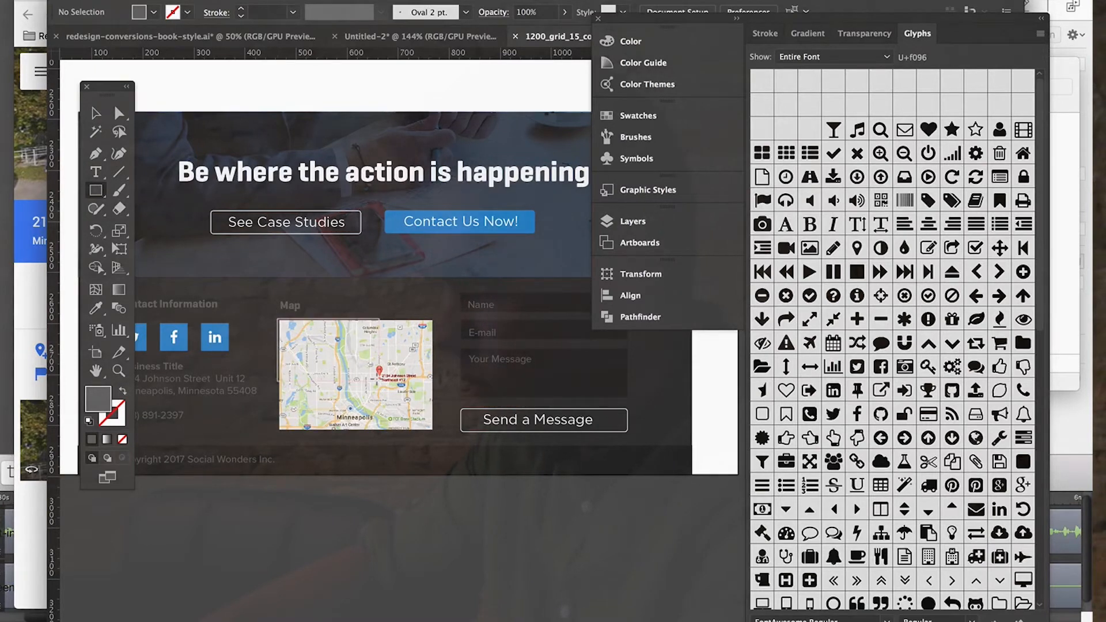
pyautogui.moveTo(436, 429); pyautogui.dragTo(435, 430)
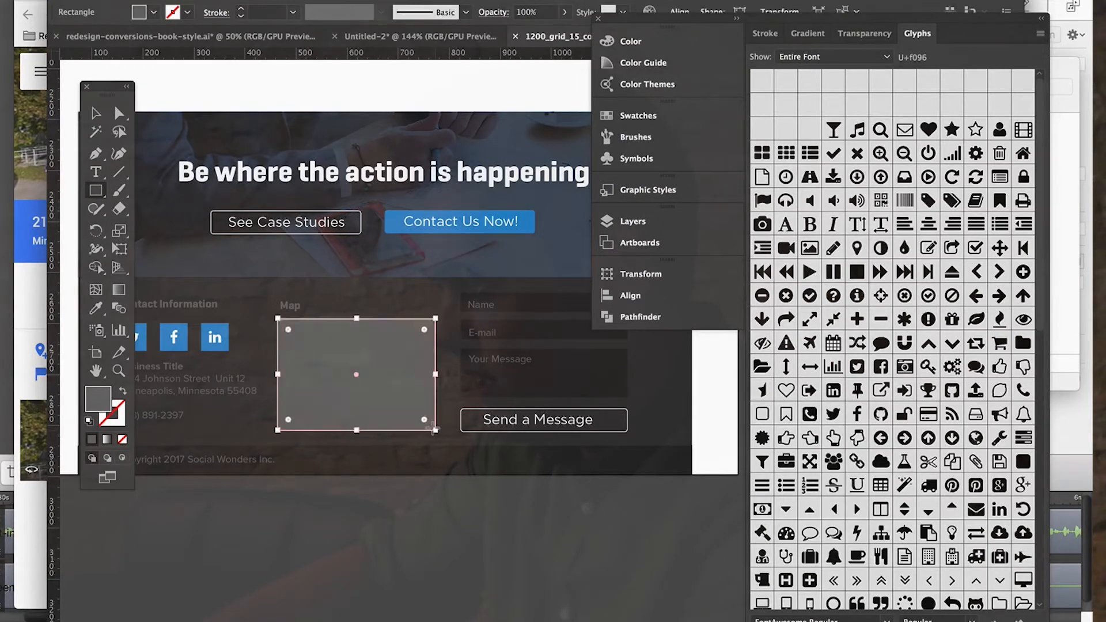
# Fill the rectangle over the map with black (#000000).
pyautogui.doubleClick(98, 402)
pyautogui.write('000000')
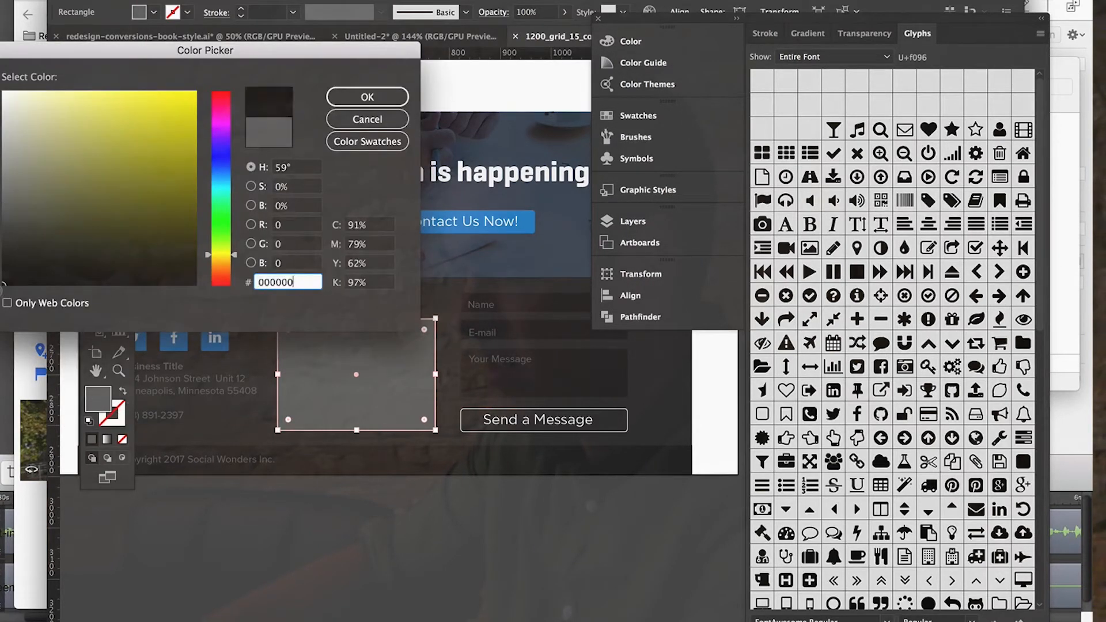
pyautogui.click(345, 97)
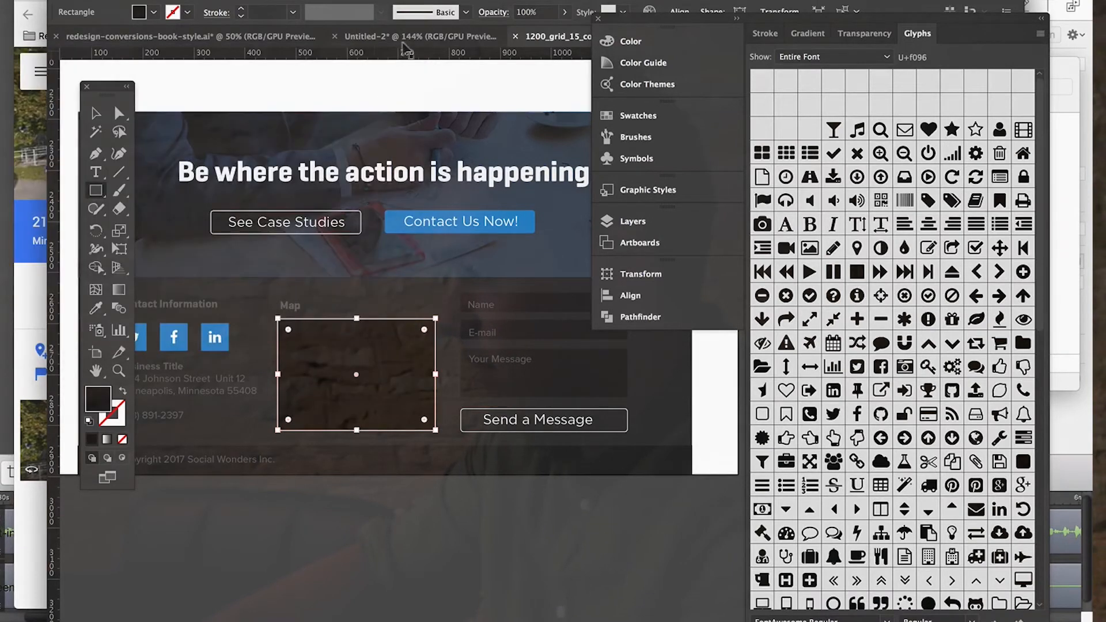
# Set the blending mode of the rectangle over the map to Saturation to mute the map's colours.
pyautogui.click(408, 0)
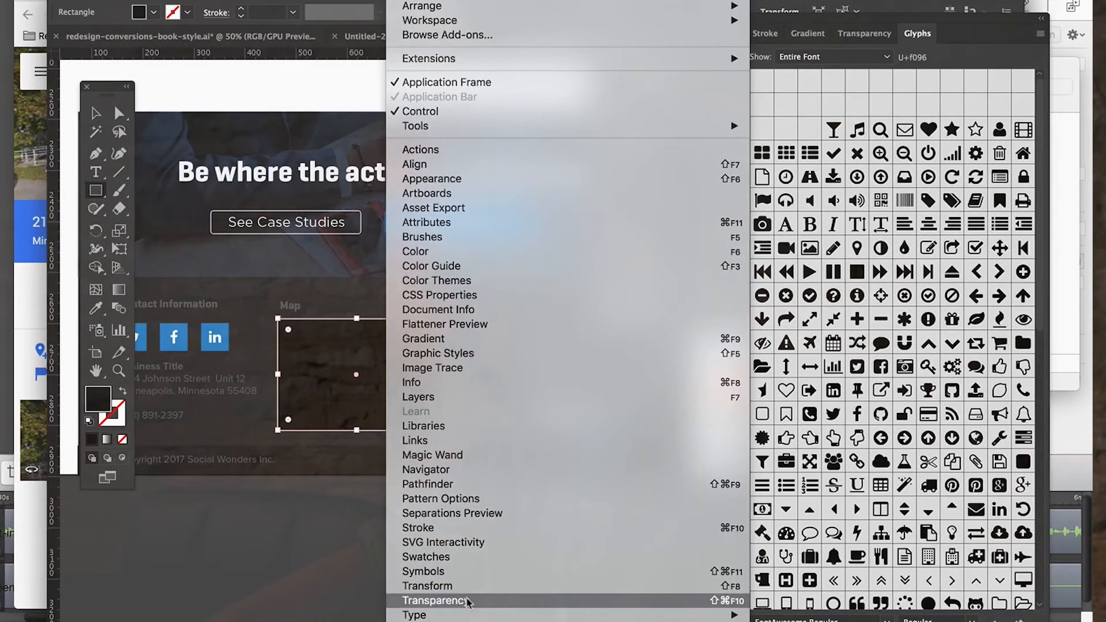
pyautogui.click(433, 600)
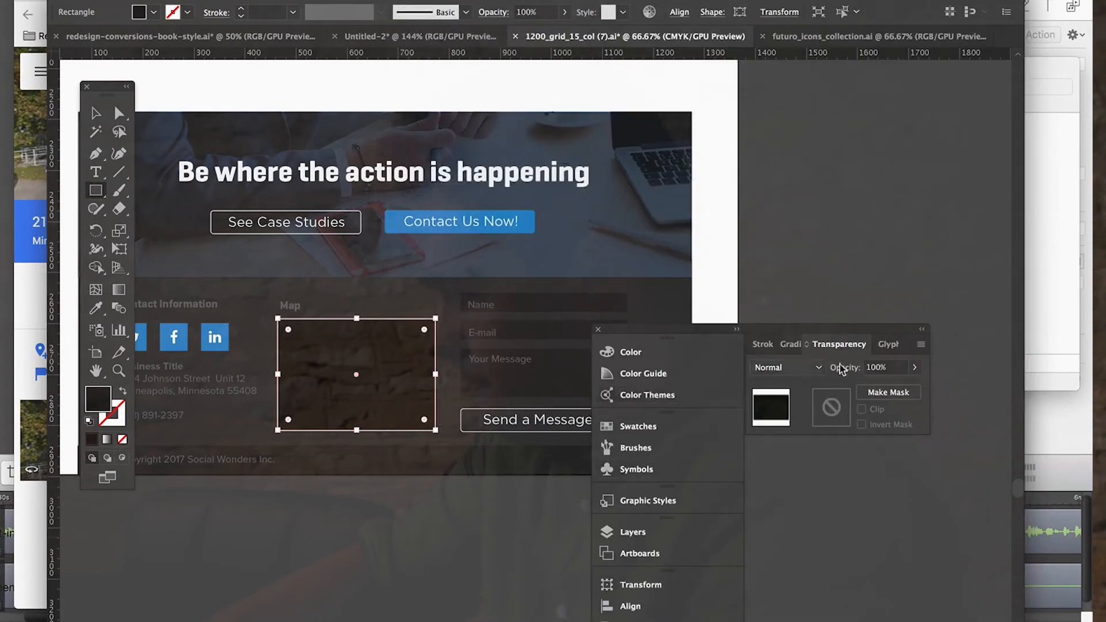
pyautogui.click(815, 372)
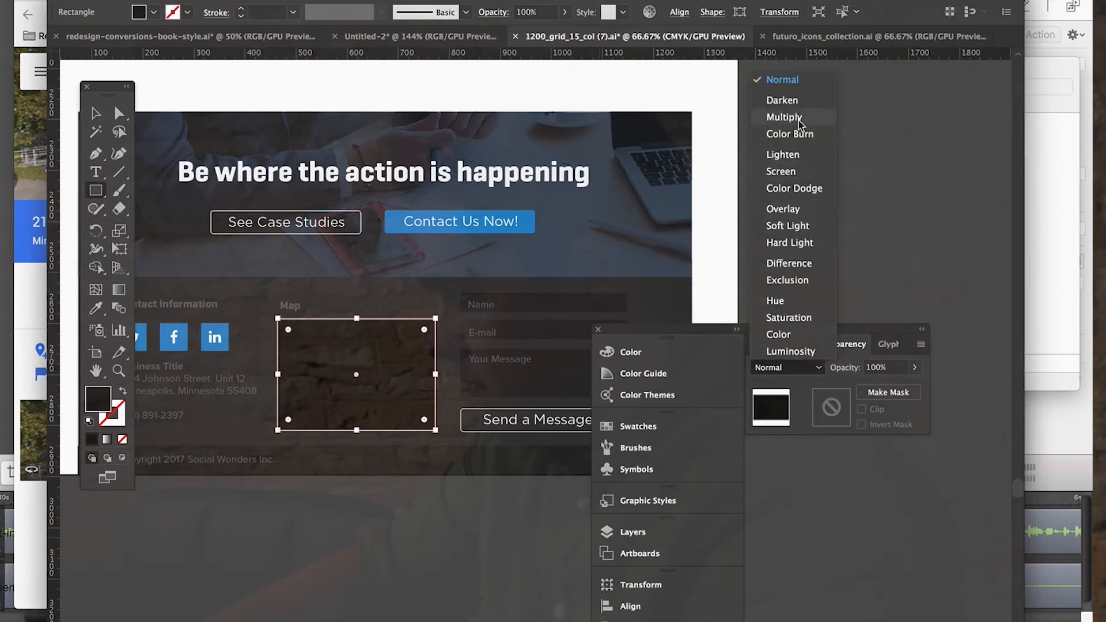
pyautogui.click(798, 317)
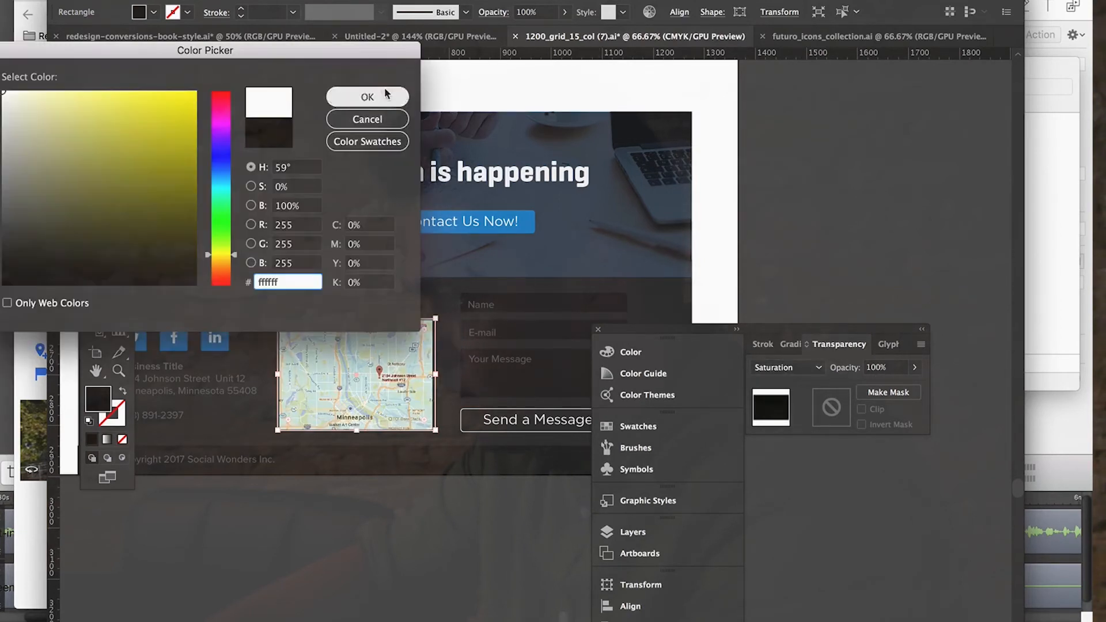
# Change the overlay rectangle's fill to white (#ffffff) so the map turns grayscale.
pyautogui.click(384, 92)
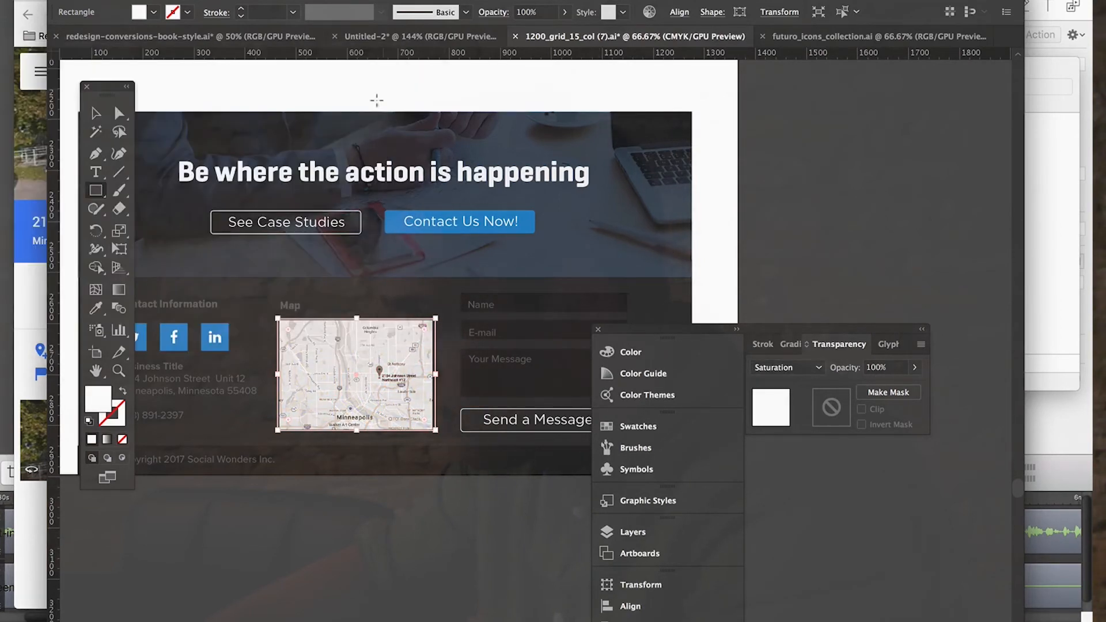
pyautogui.doubleClick(97, 410)
pyautogui.moveTo(61, 139); pyautogui.dragTo(2, 90)
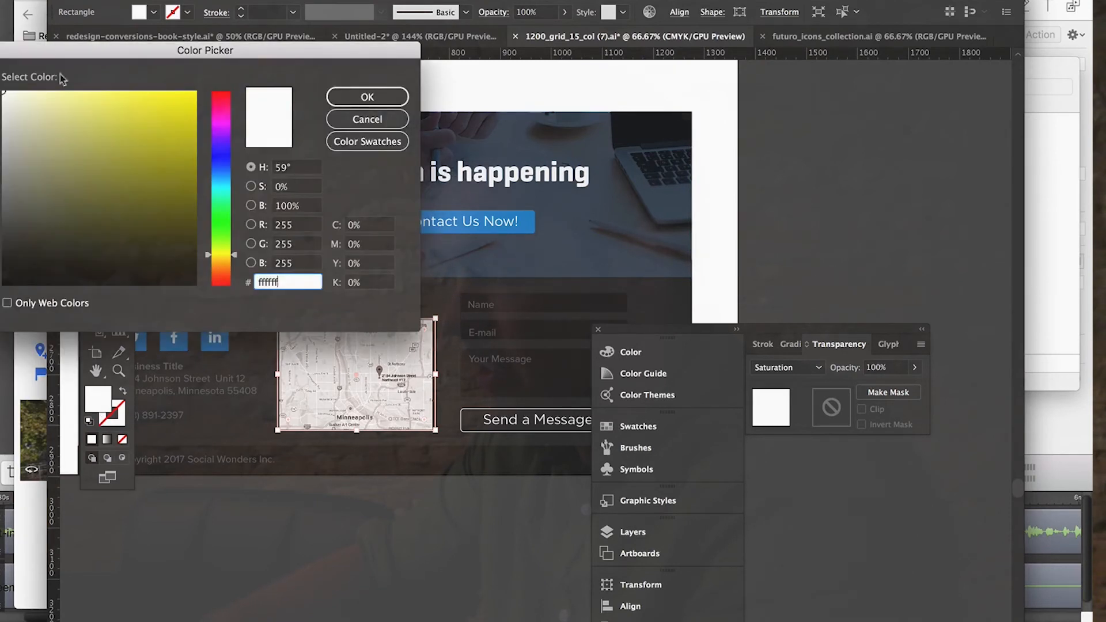
pyautogui.click(382, 98)
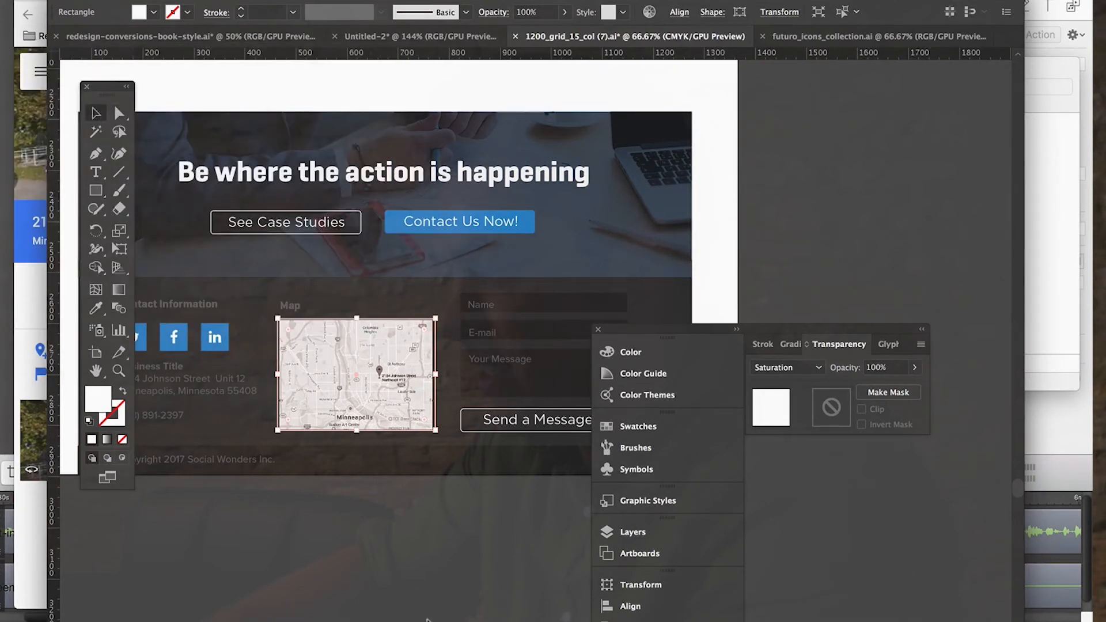
# Examine the map and its overlay rectangle up close, with and without the overlay selected.
pyautogui.click(374, 553)
pyautogui.click(377, 395)
pyautogui.press('super+minus')
pyautogui.press('super+equal')
pyautogui.press('super+equal')
pyautogui.press('super+equal')
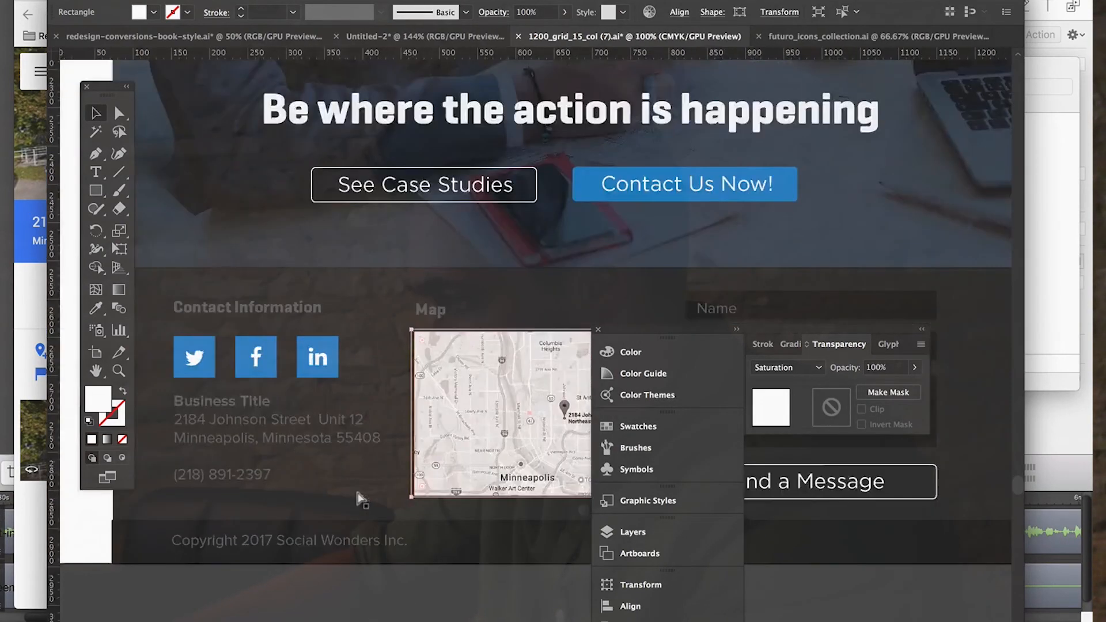
pyautogui.hscroll(5, 535, 460)
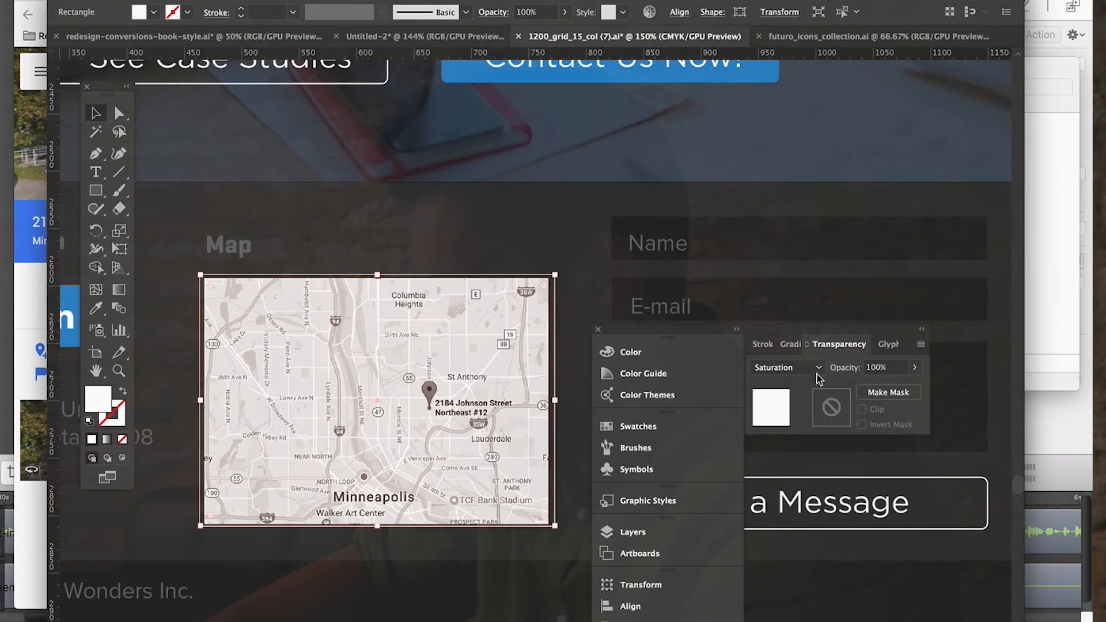
pyautogui.scroll(-5, 469, 516)
pyautogui.click(423, 572)
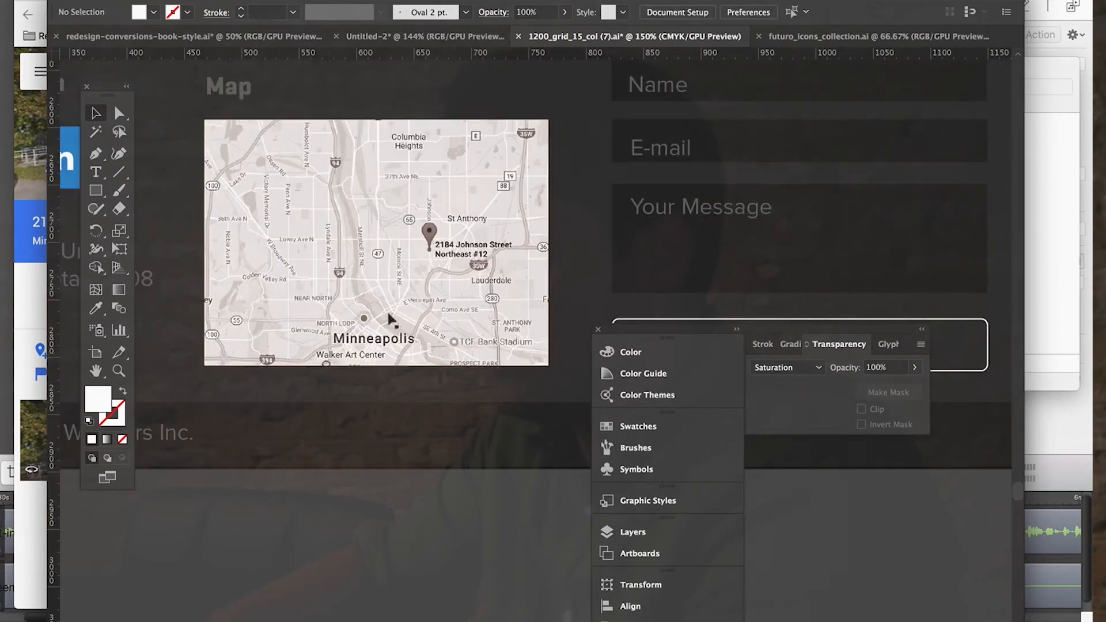
# Review how the map sits alongside the contact details and form across the whole footer.
pyautogui.hotkey('ctrl', '-')
pyautogui.hotkey('ctrl', '-')
pyautogui.scroll(5, 356, 152)
pyautogui.hscroll(5, 355, 153)
pyautogui.scroll(-7, 354, 153)
pyautogui.hscroll(-2, 354, 152)
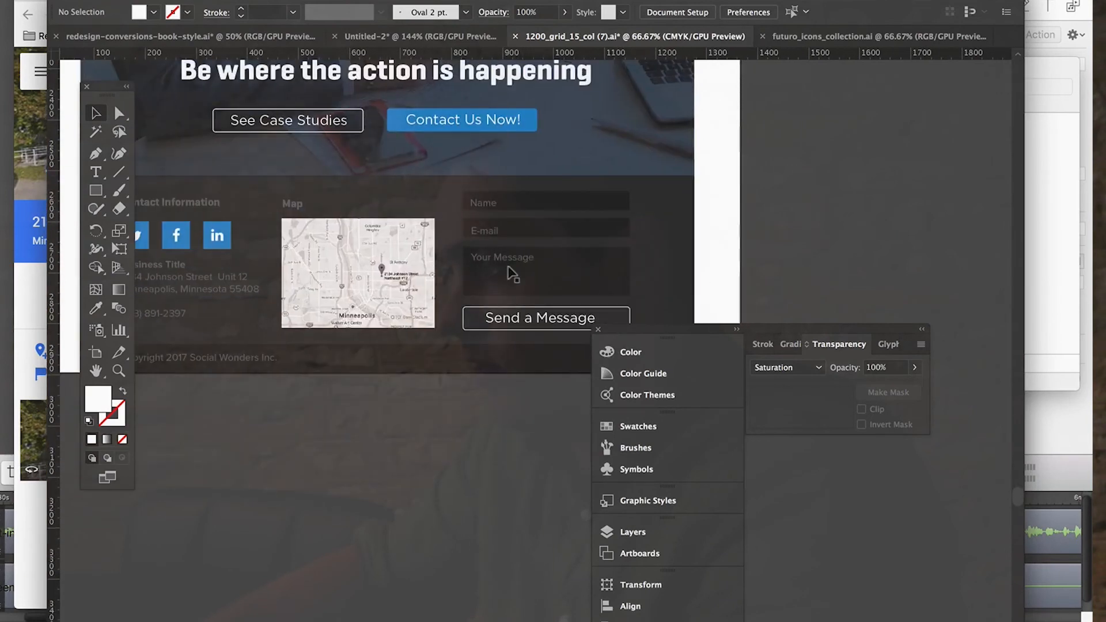
pyautogui.hscroll(-3, 511, 273)
pyautogui.scroll(15, 512, 274)
pyautogui.scroll(11, 512, 273)
pyautogui.hscroll(1, 512, 273)
pyautogui.scroll(-20, 509, 273)
pyautogui.hscroll(1, 510, 273)
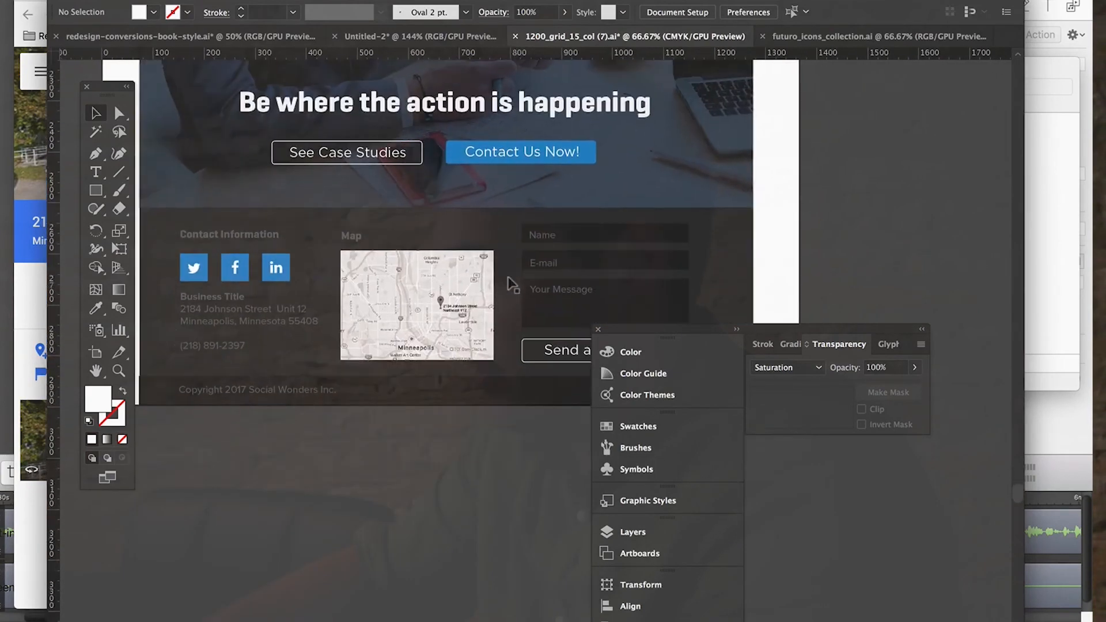
# Look over the content sections above the footer to check the overall page design.
pyautogui.scroll(9, 509, 284)
pyautogui.hscroll(-1, 509, 283)
pyautogui.scroll(16, 509, 282)
pyautogui.scroll(-7, 509, 282)
pyautogui.scroll(9, 510, 285)
pyautogui.scroll(-16, 510, 294)
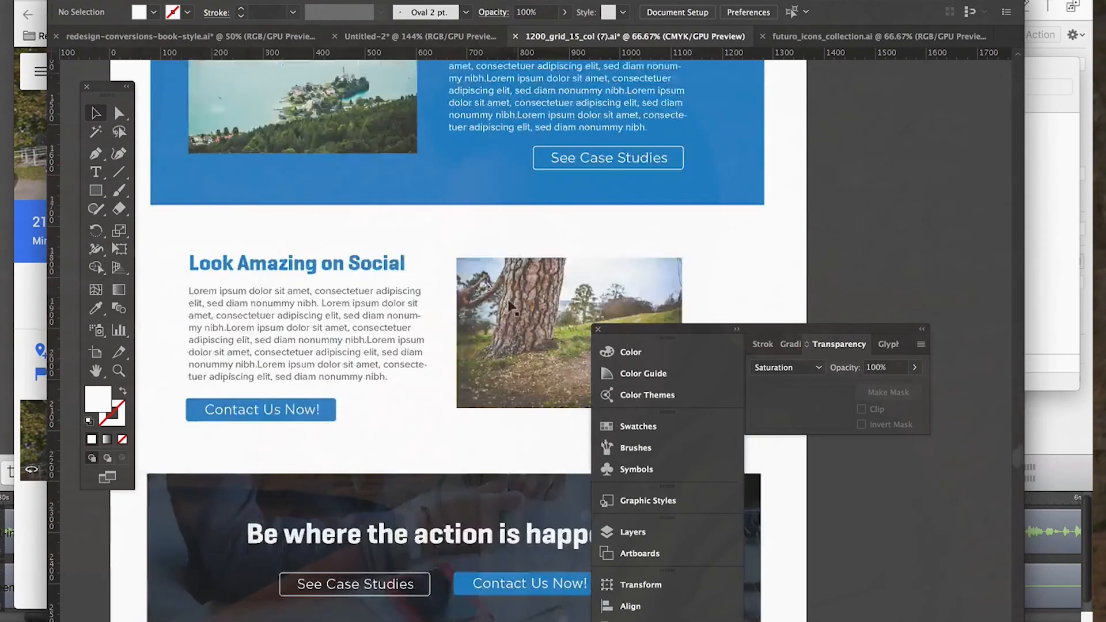
pyautogui.scroll(-9, 509, 307)
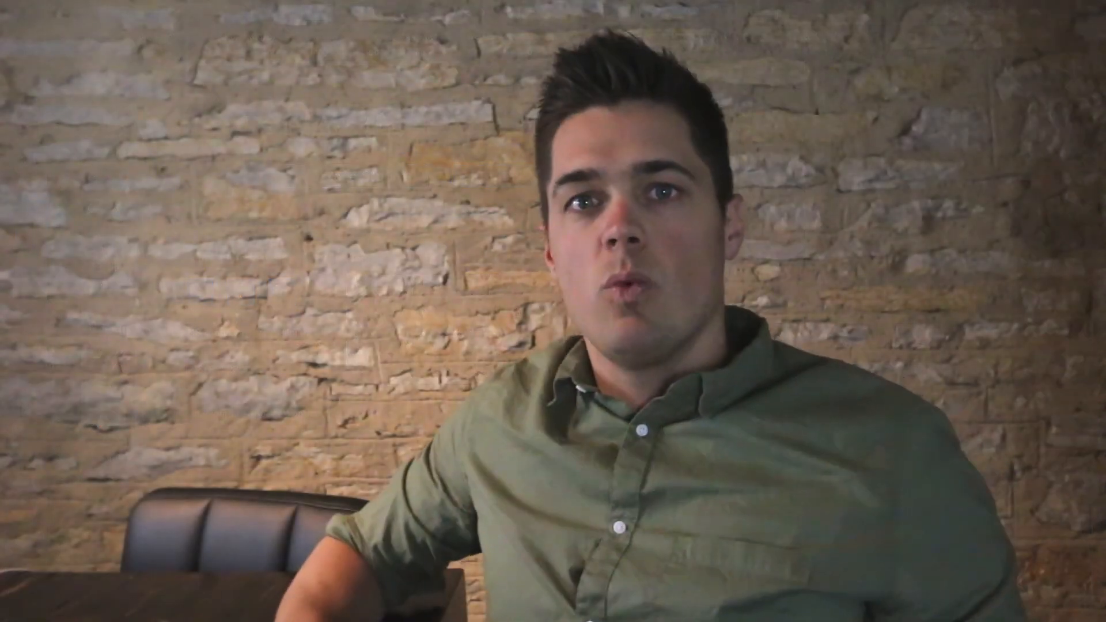